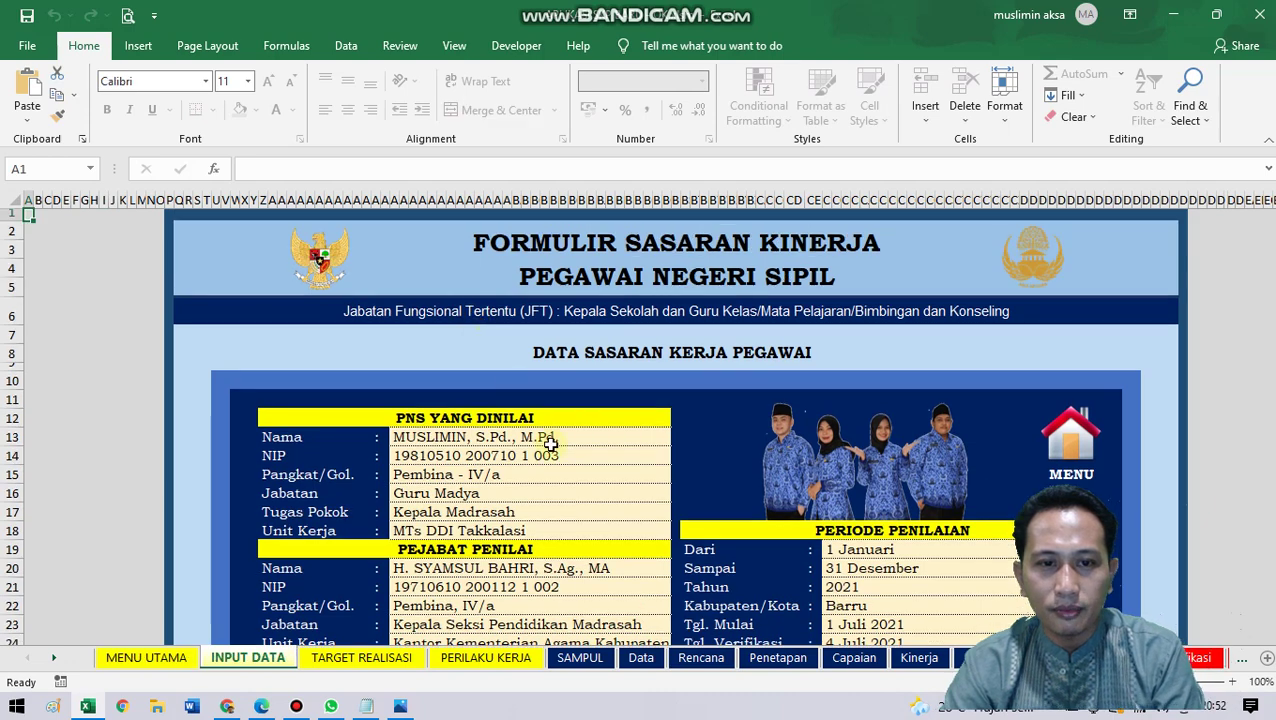
# Step: Set the Pangkat/Gol. under PNS YANG DINILAI to Penata Muda Tingkat I - III/b
pyautogui.click(577, 442)
pyautogui.scroll(-1, 578, 443)
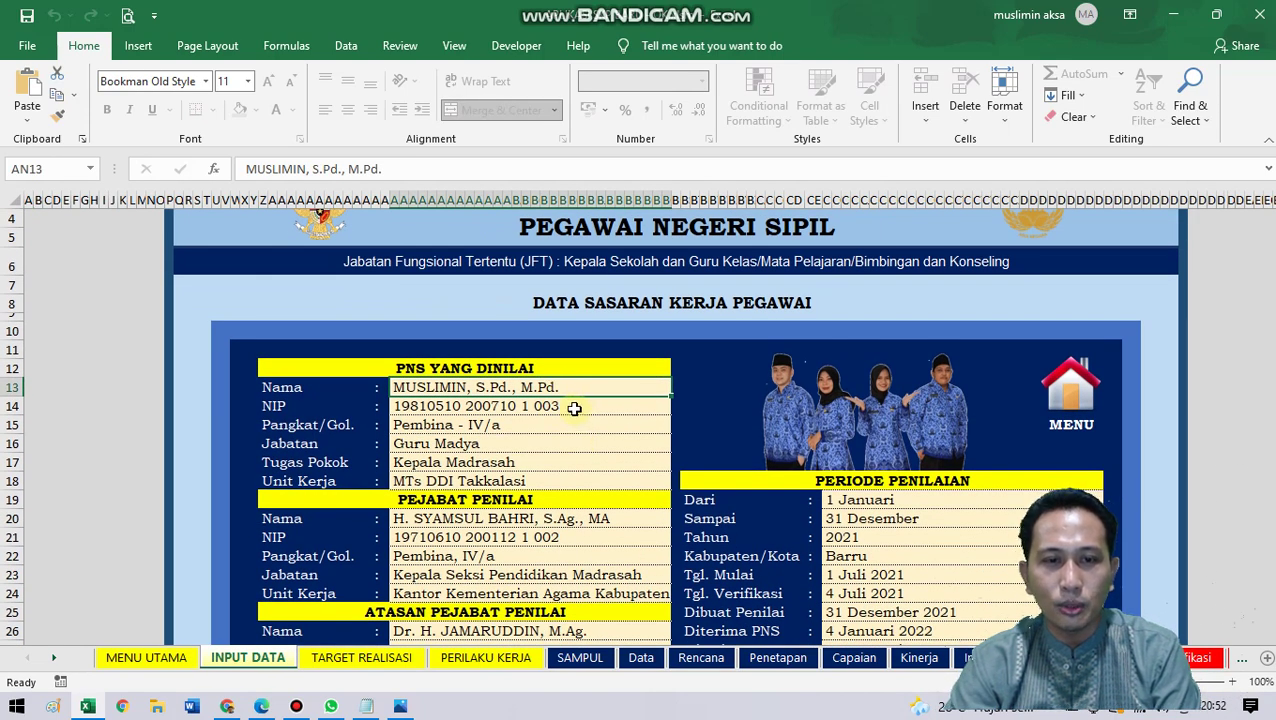
pyautogui.click(570, 408)
pyautogui.click(546, 425)
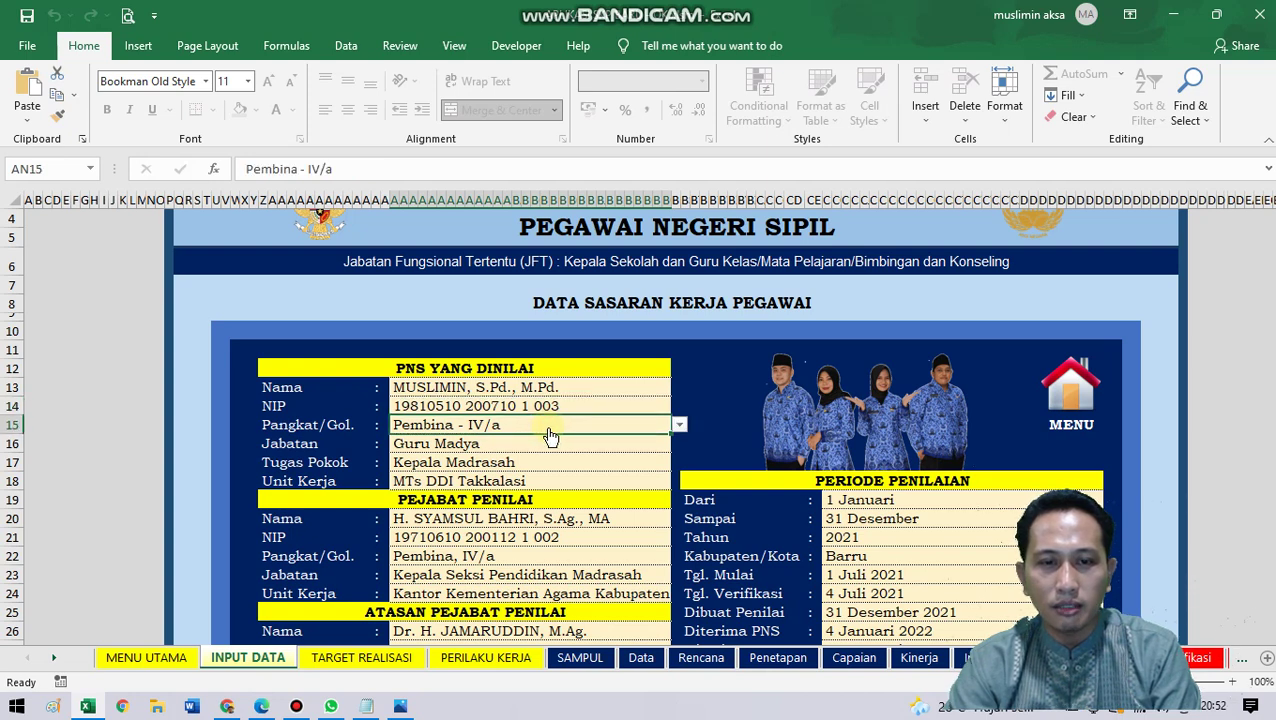
pyautogui.click(680, 430)
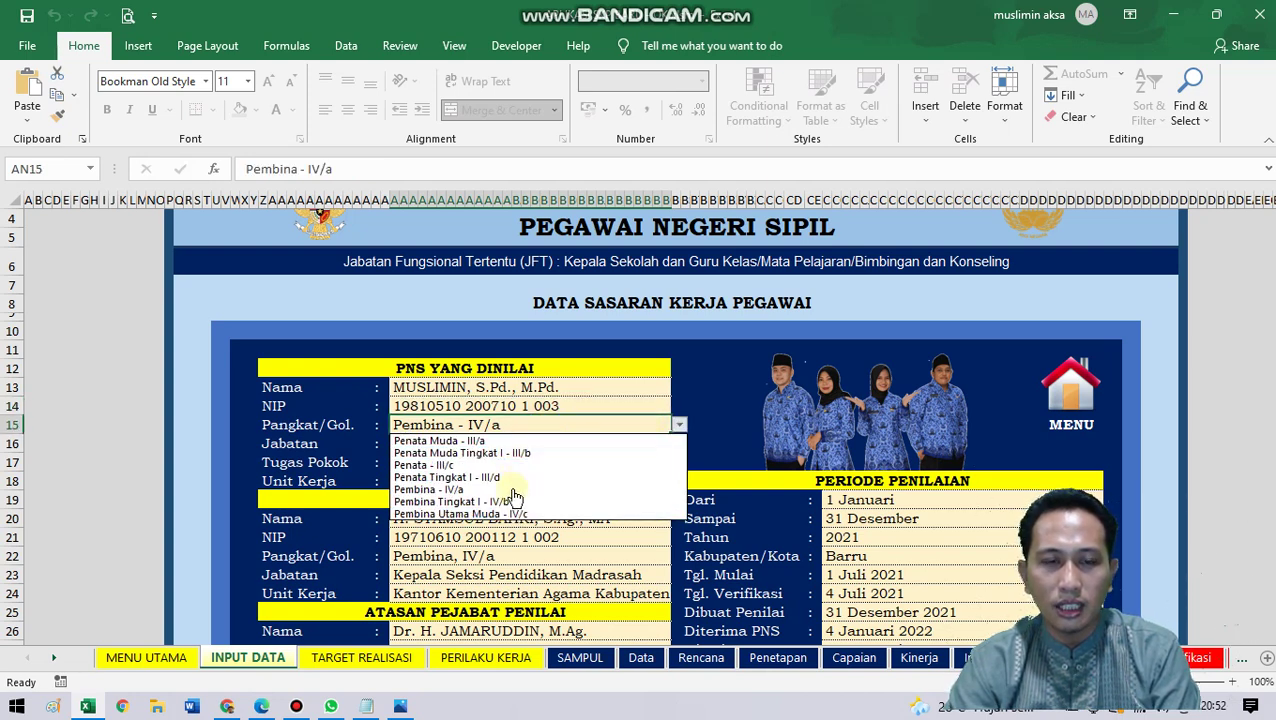
pyautogui.click(526, 455)
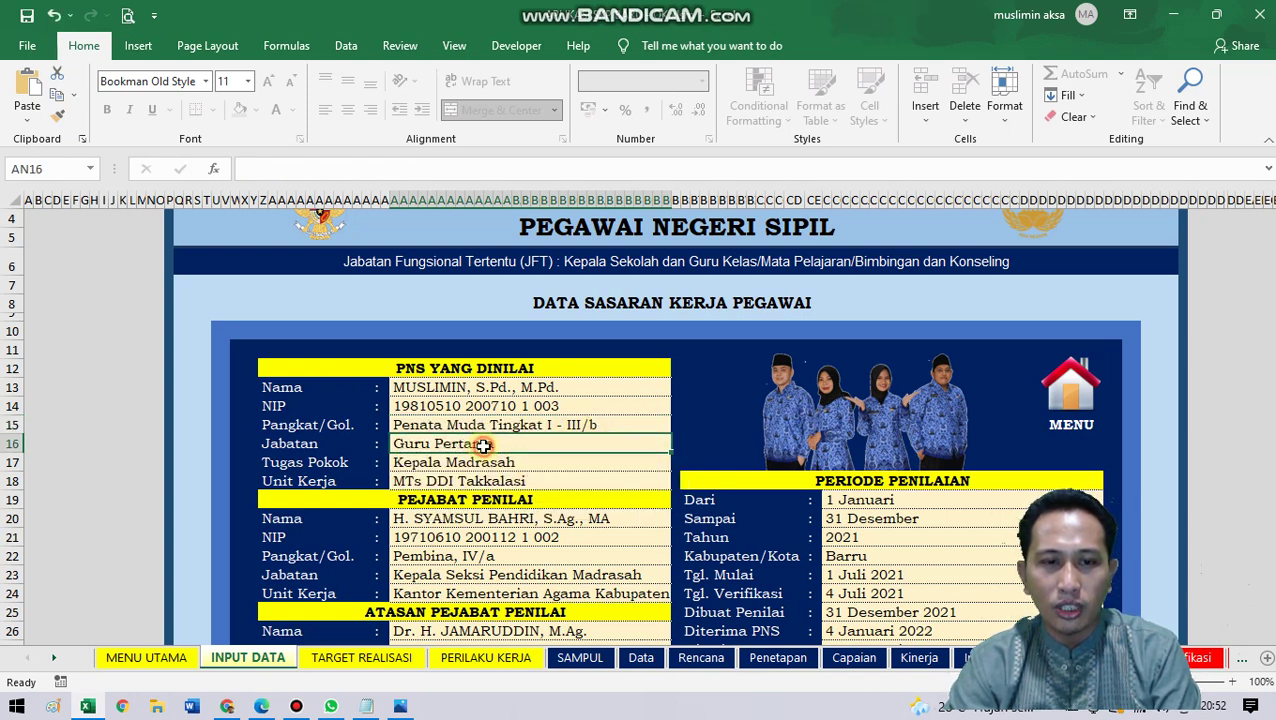
# Step: Set the Pangkat/Gol. of the assessed employee to Pembina - IV/a and try to edit the Jabatan cell
pyautogui.click(678, 428)
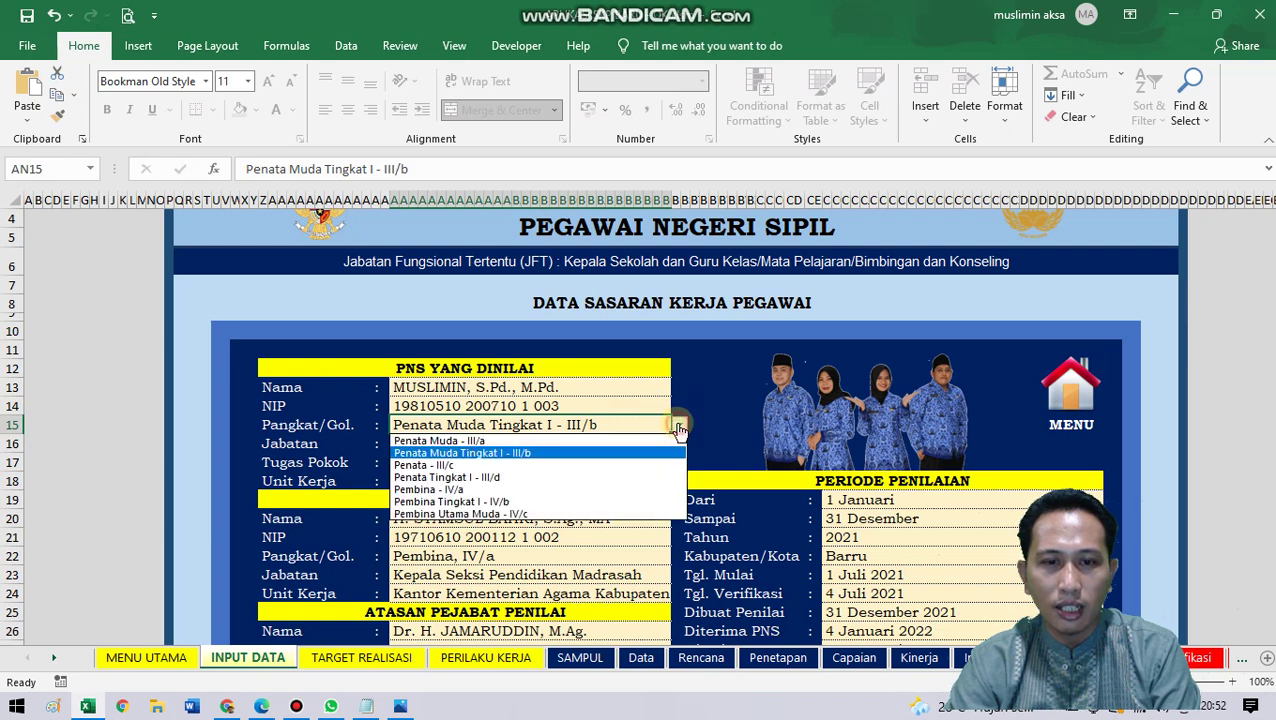
pyautogui.click(519, 490)
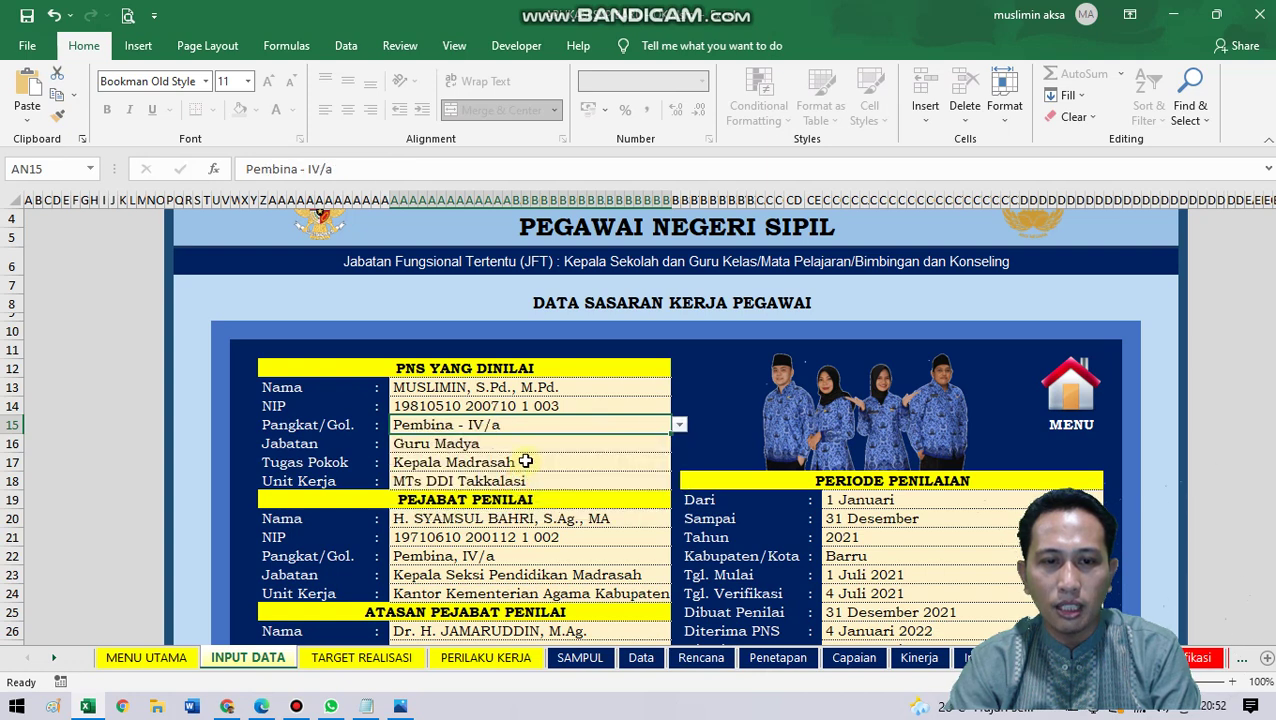
pyautogui.click(507, 449)
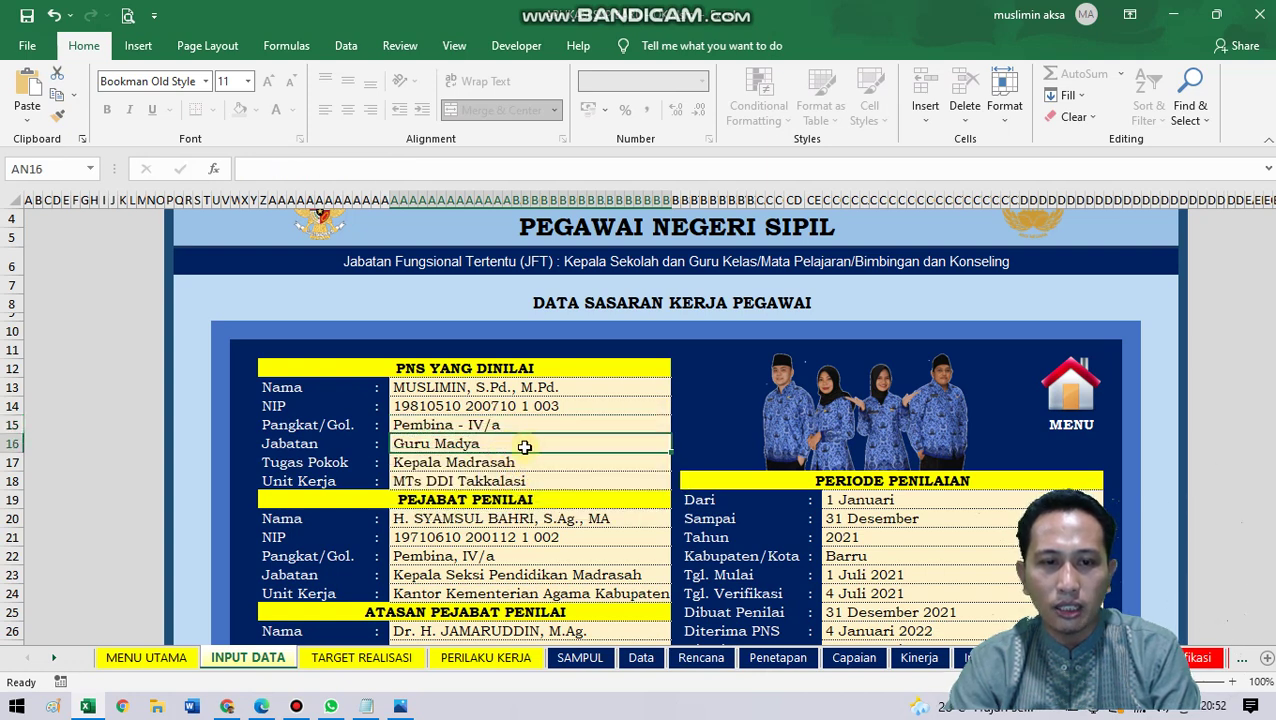
pyautogui.doubleClick(524, 449)
pyautogui.click(630, 411)
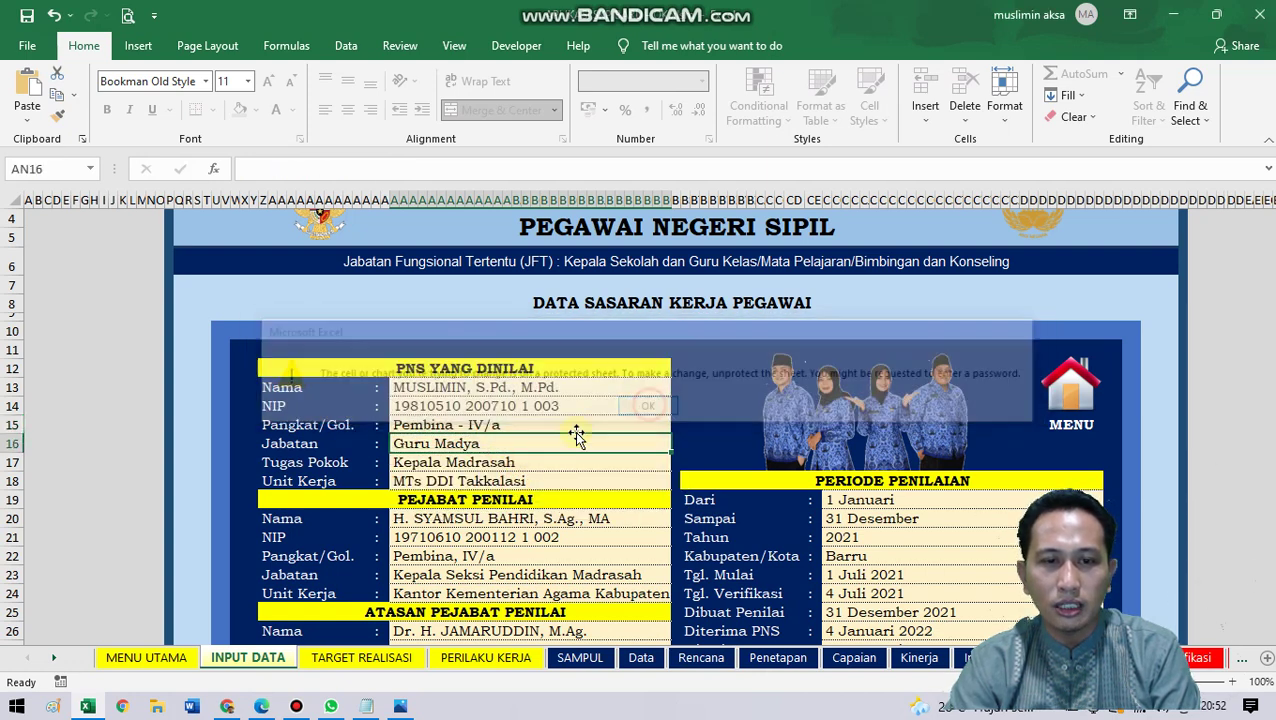
# Step: Set the Tugas Pokok of the assessed employee to Guru Mata Pelajaran
pyautogui.click(512, 466)
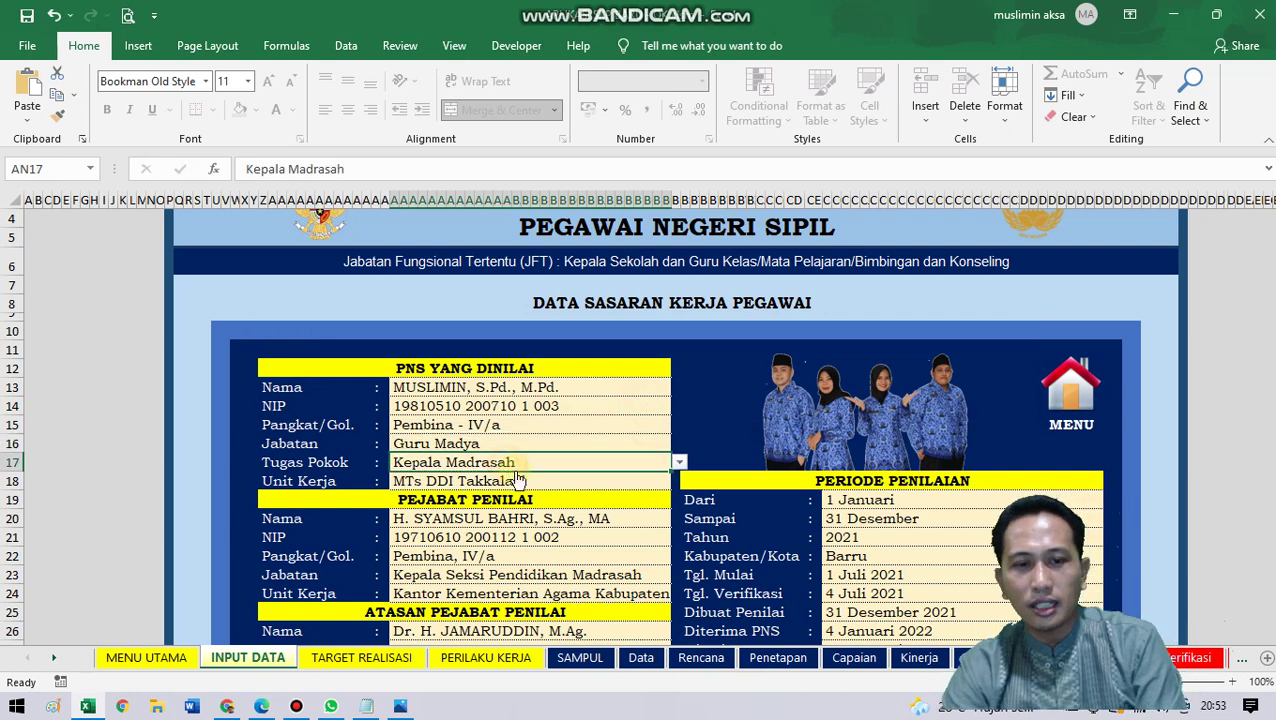
pyautogui.click(680, 466)
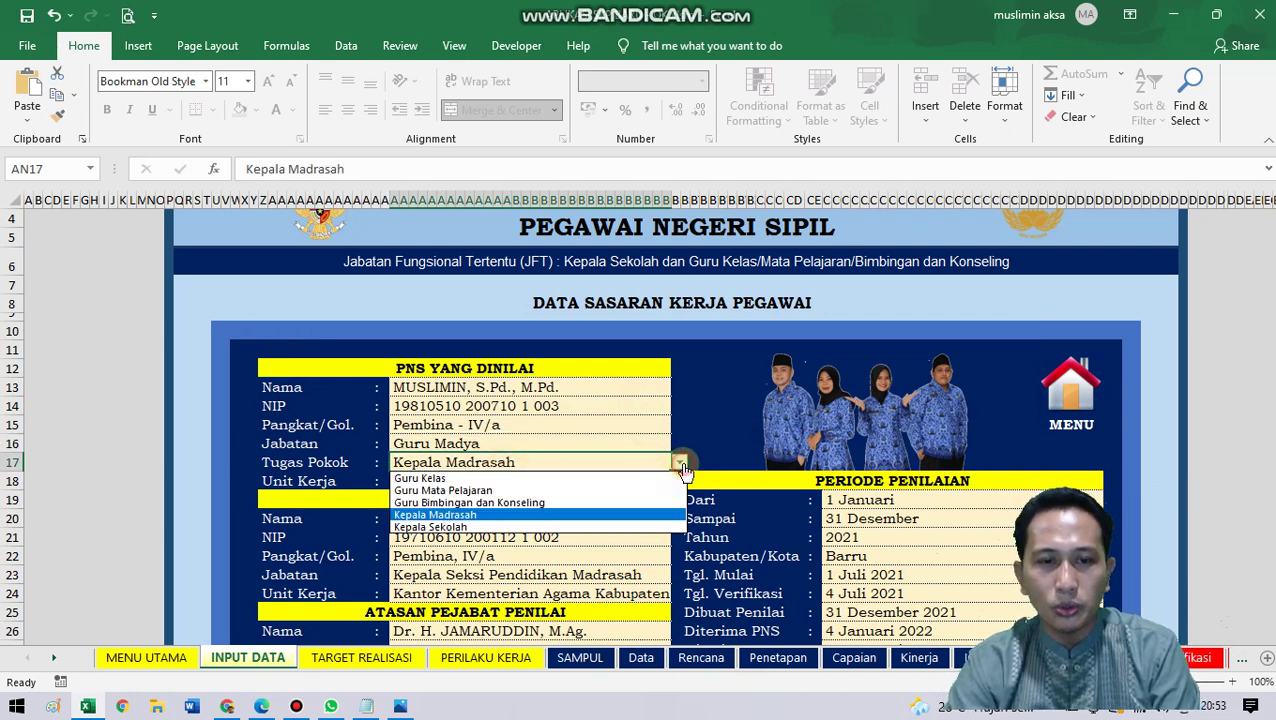
pyautogui.click(486, 490)
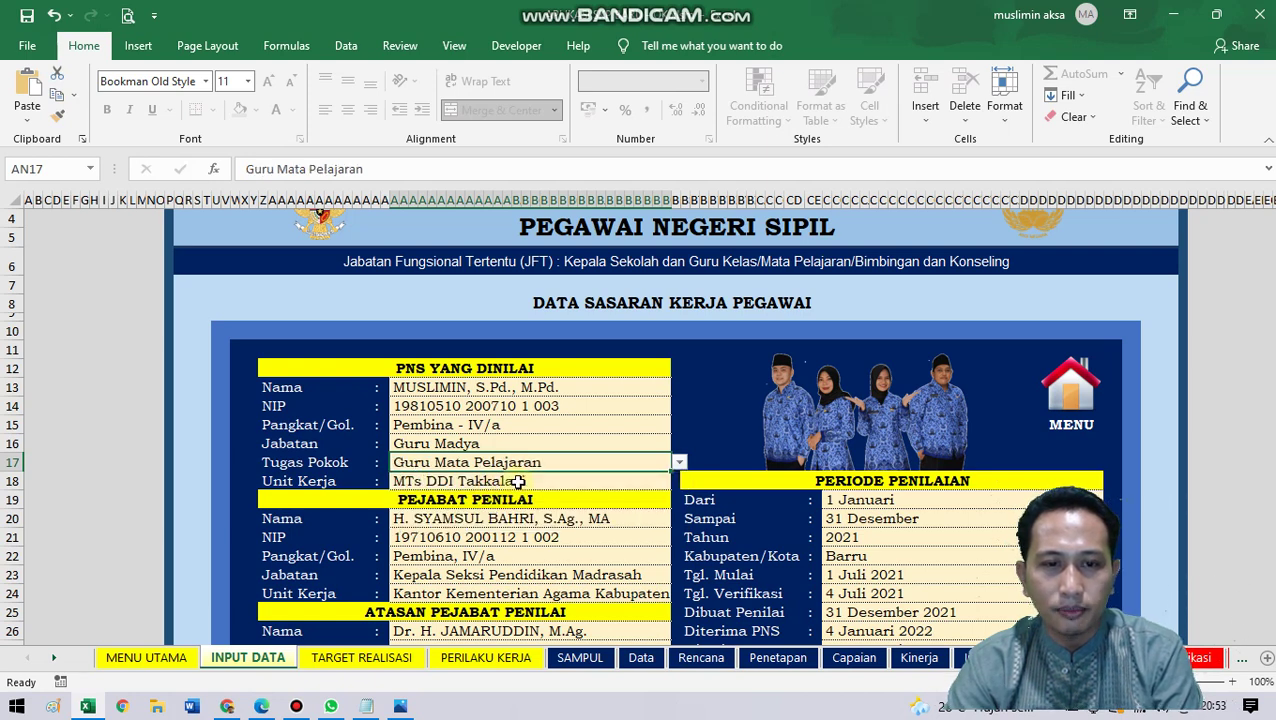
# Step: Examine the assessed employee's Unit Kerja and the identity fields in the PEJABAT PENILAI section
pyautogui.click(544, 486)
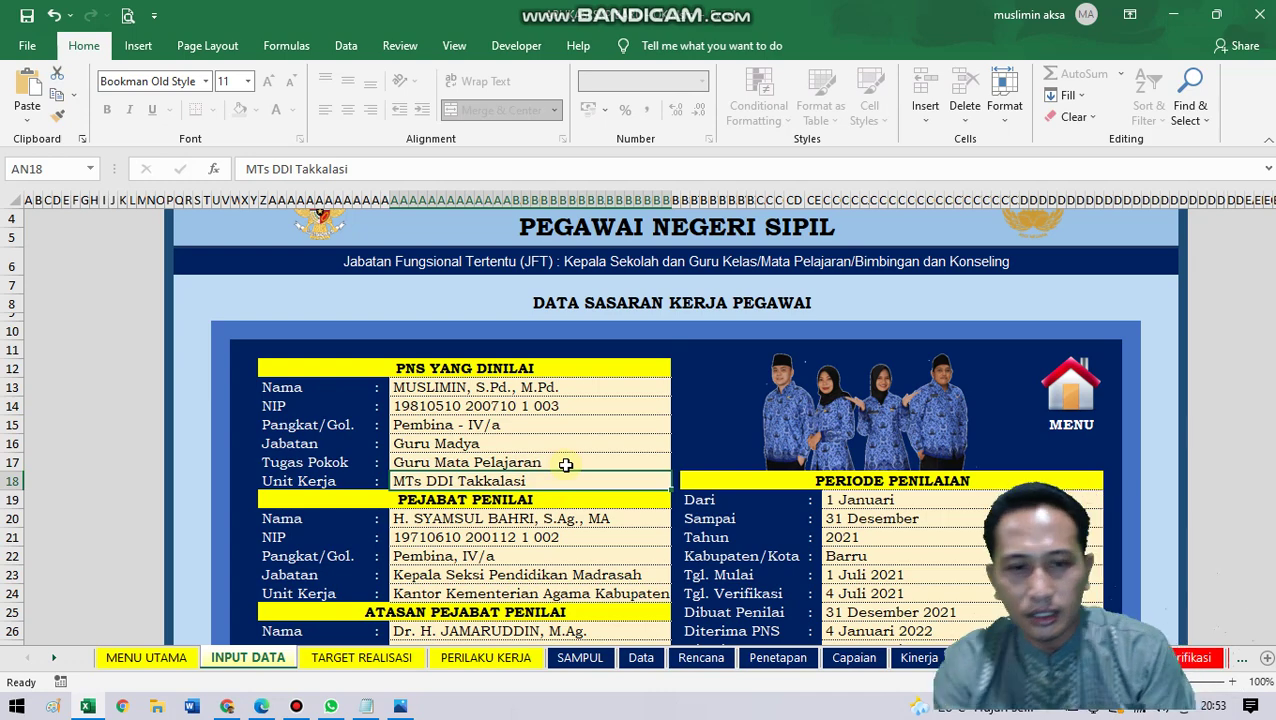
pyautogui.click(548, 520)
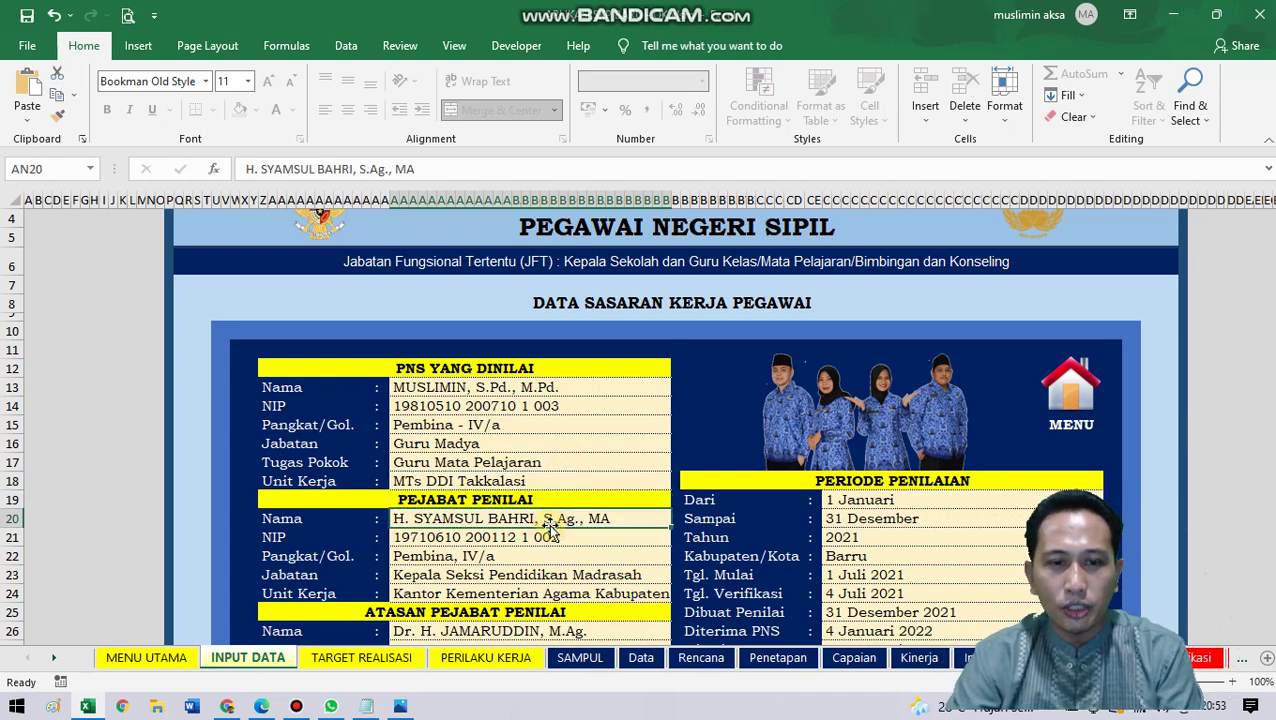
pyautogui.scroll(-1, 550, 530)
pyautogui.click(491, 486)
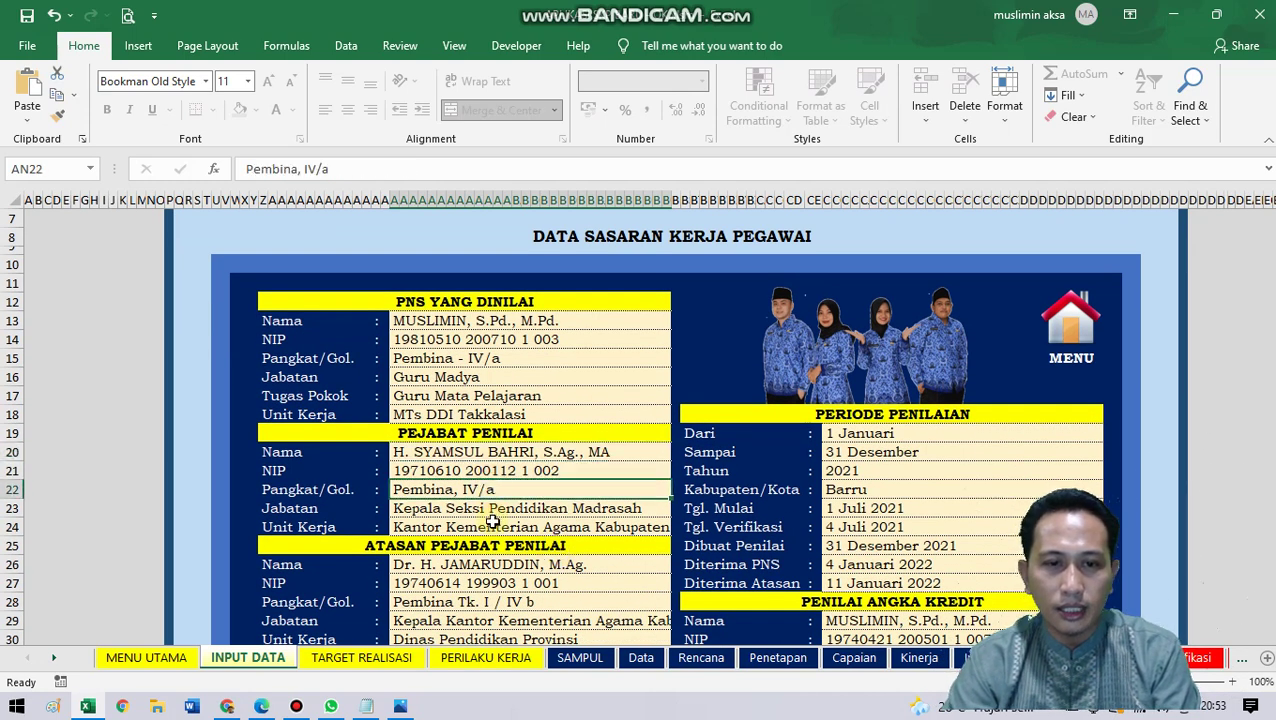
pyautogui.click(490, 520)
pyautogui.moveTo(486, 455); pyautogui.dragTo(501, 525)
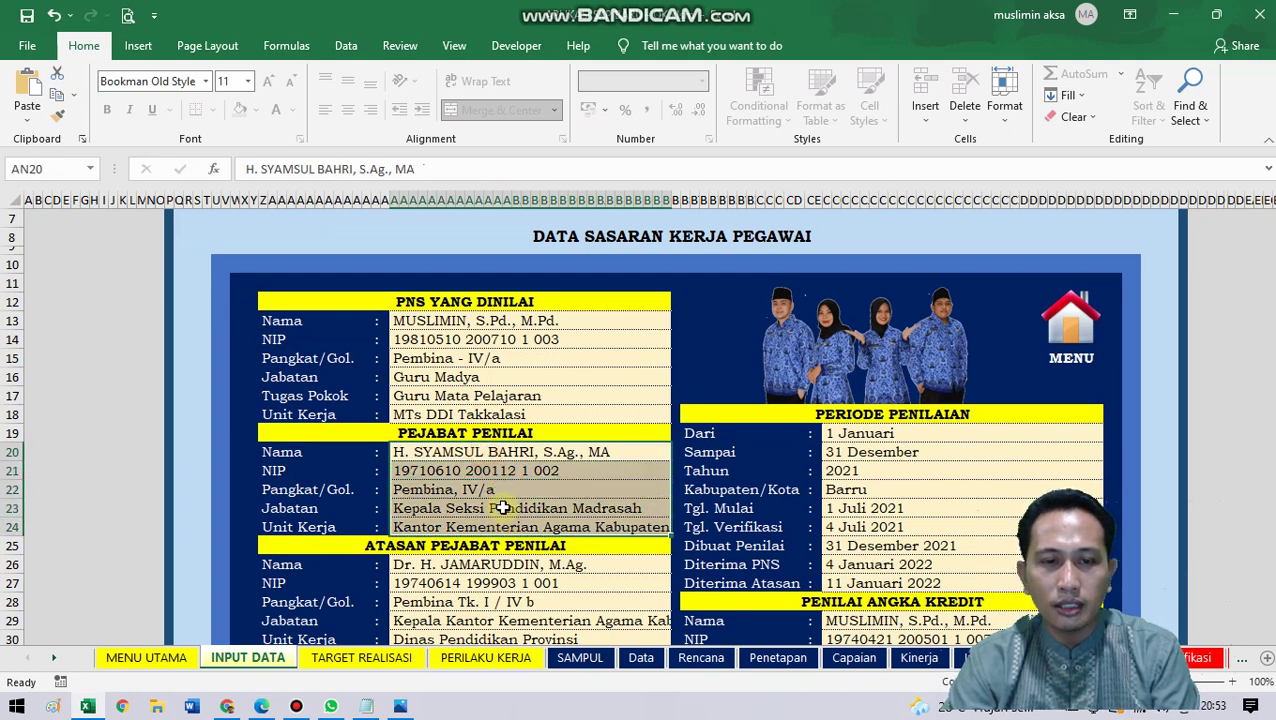
pyautogui.click(484, 489)
pyautogui.moveTo(506, 456); pyautogui.dragTo(516, 526)
pyautogui.scroll(-1, 516, 526)
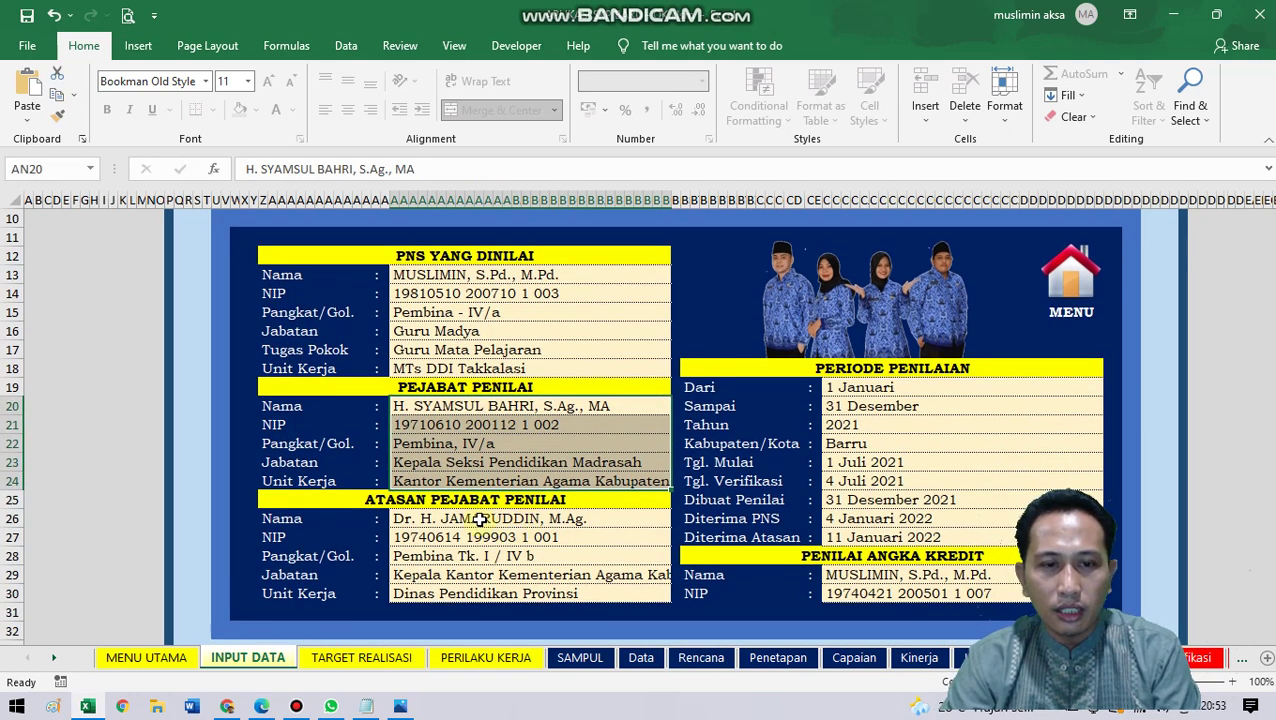
# Step: Review the ATASAN PEJABAT PENILAI fields and set that section's Unit Kerja to Kementerian Agama Kabupaten
pyautogui.click(480, 520)
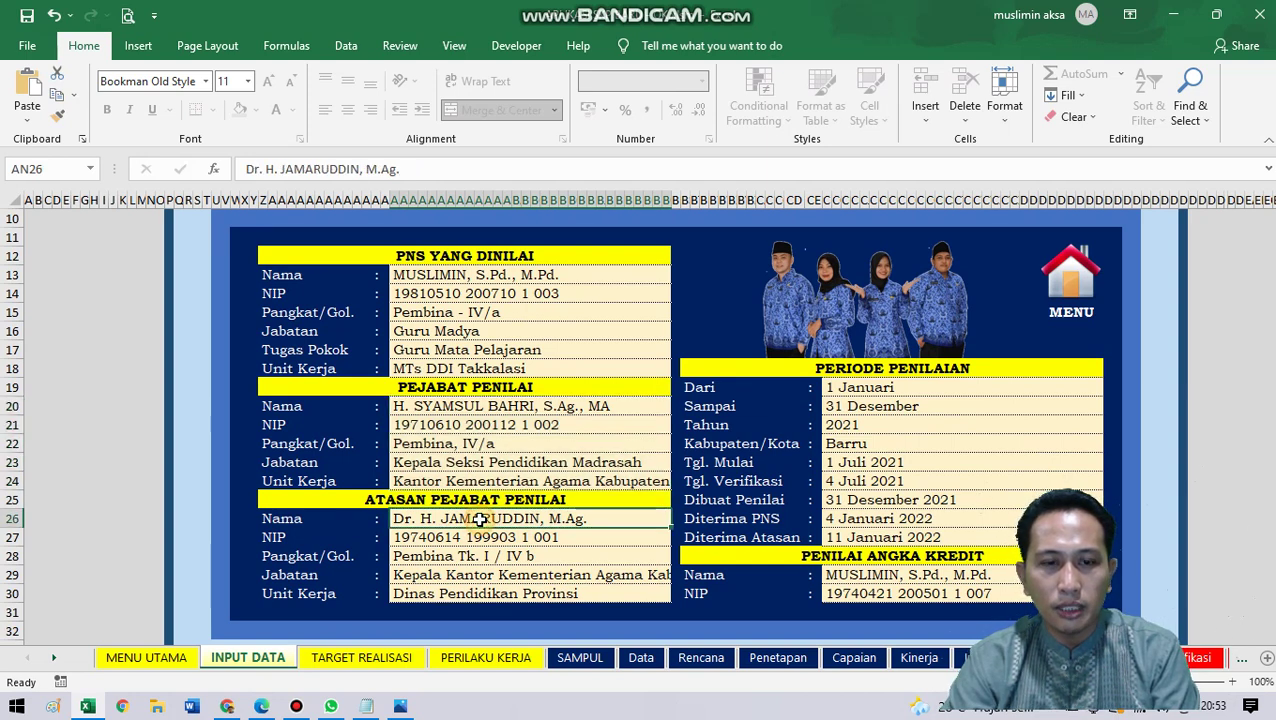
pyautogui.click(511, 549)
pyautogui.click(495, 517)
pyautogui.click(501, 540)
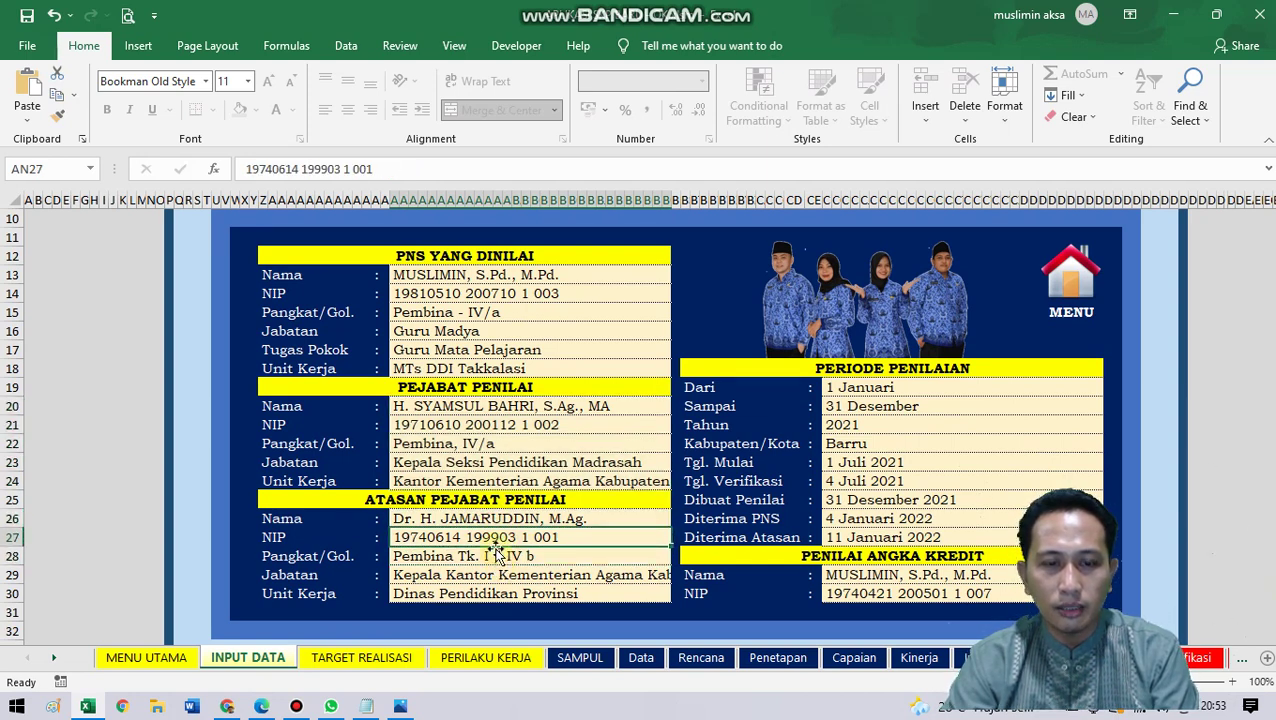
pyautogui.click(505, 574)
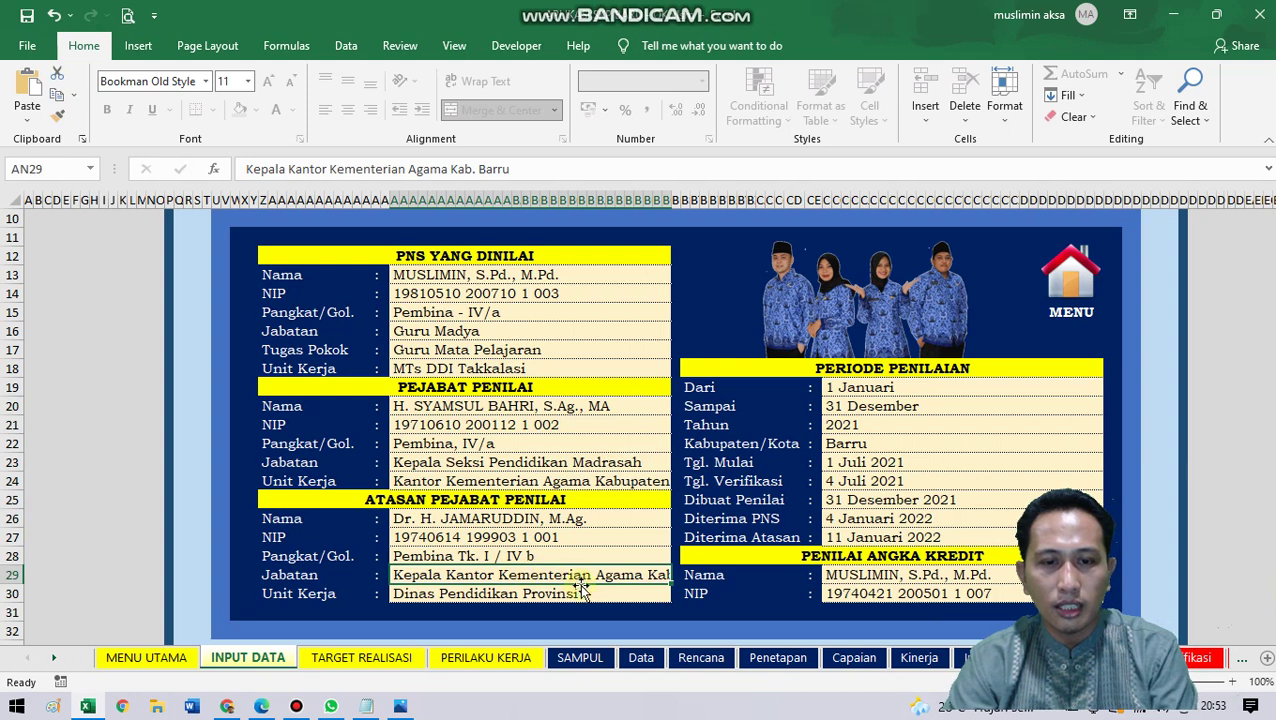
pyautogui.click(615, 590)
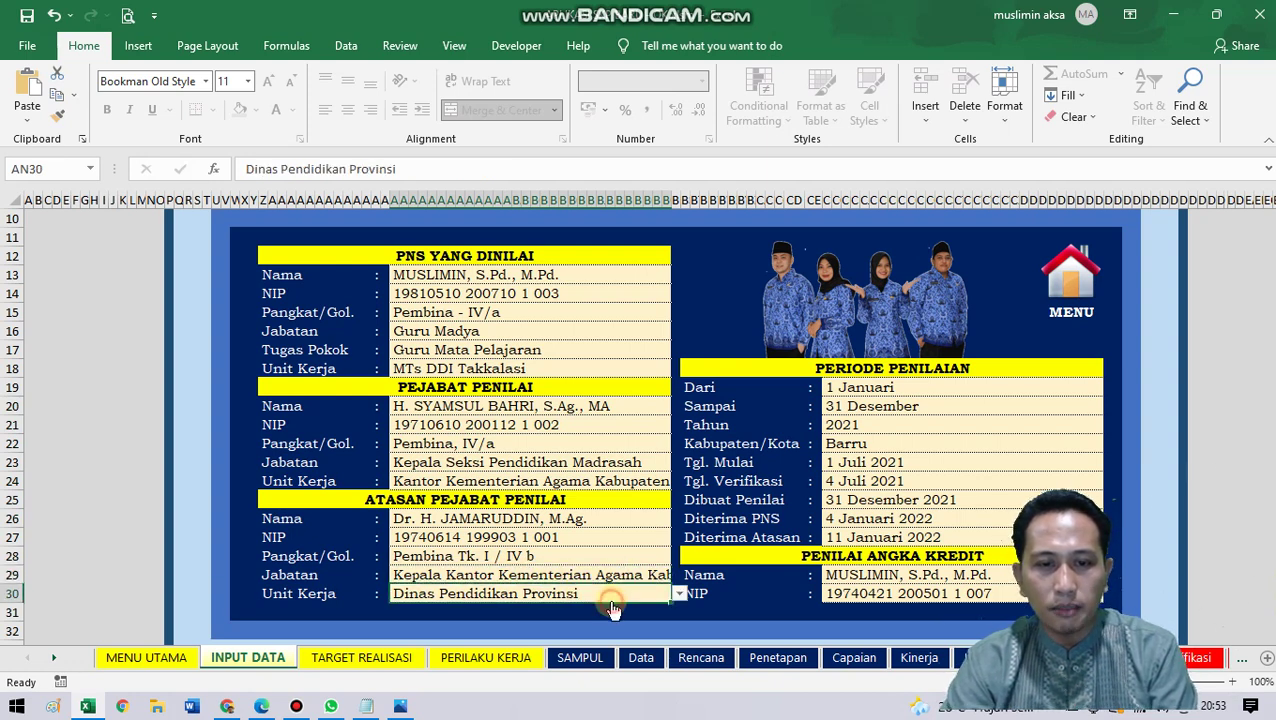
pyautogui.click(679, 593)
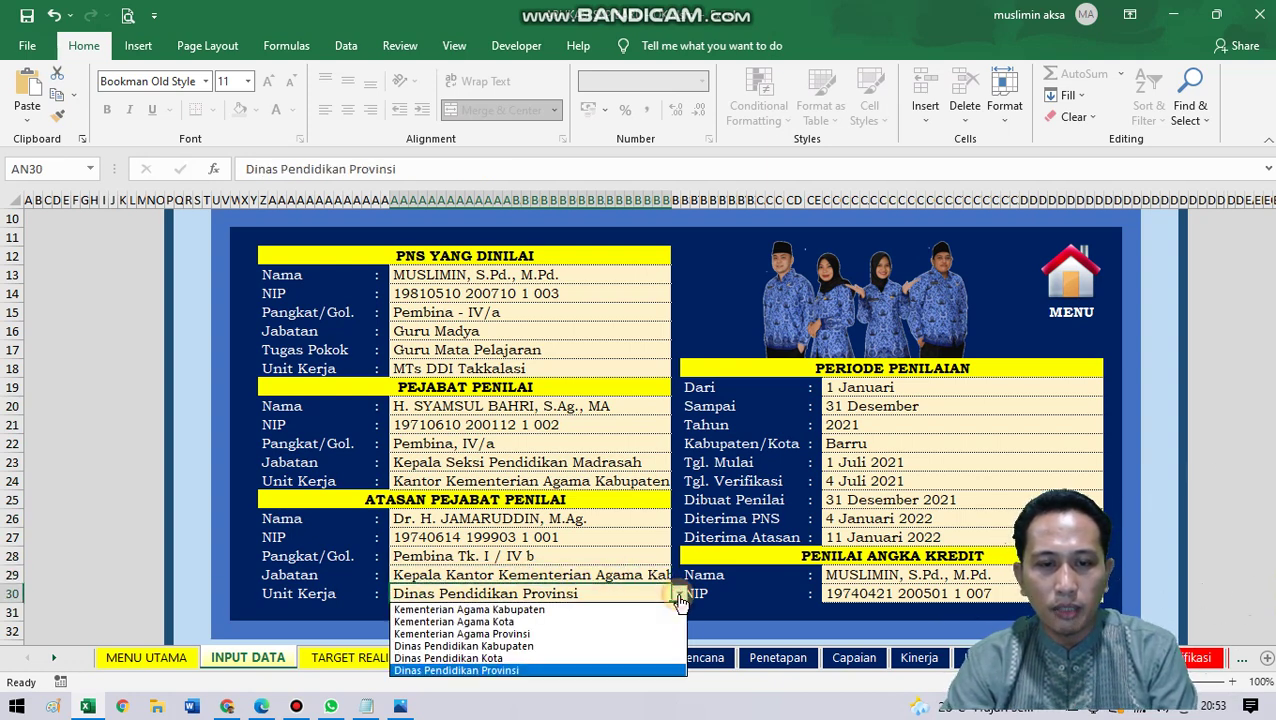
pyautogui.click(548, 611)
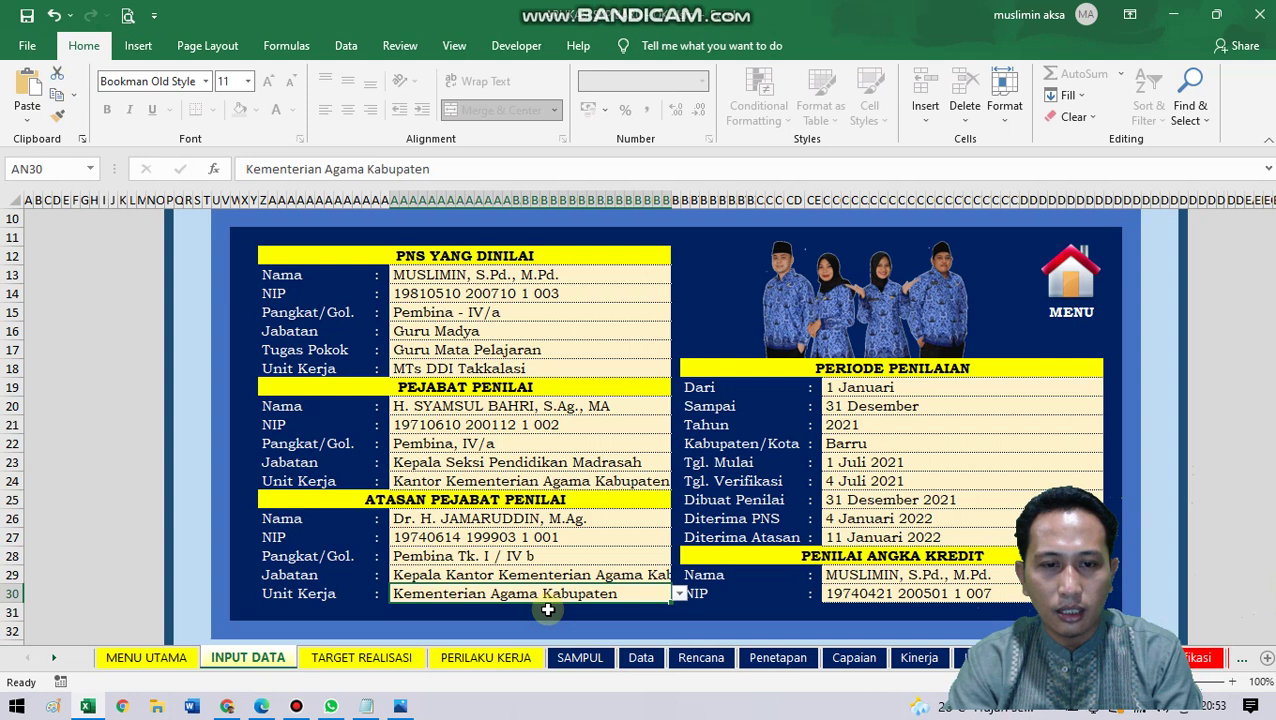
# Step: Set the ATASAN PEJABAT PENILAI Unit Kerja to Kementerian Agama Provinsi and inspect the institution lines on the SAMPUL sheet
pyautogui.click(652, 599)
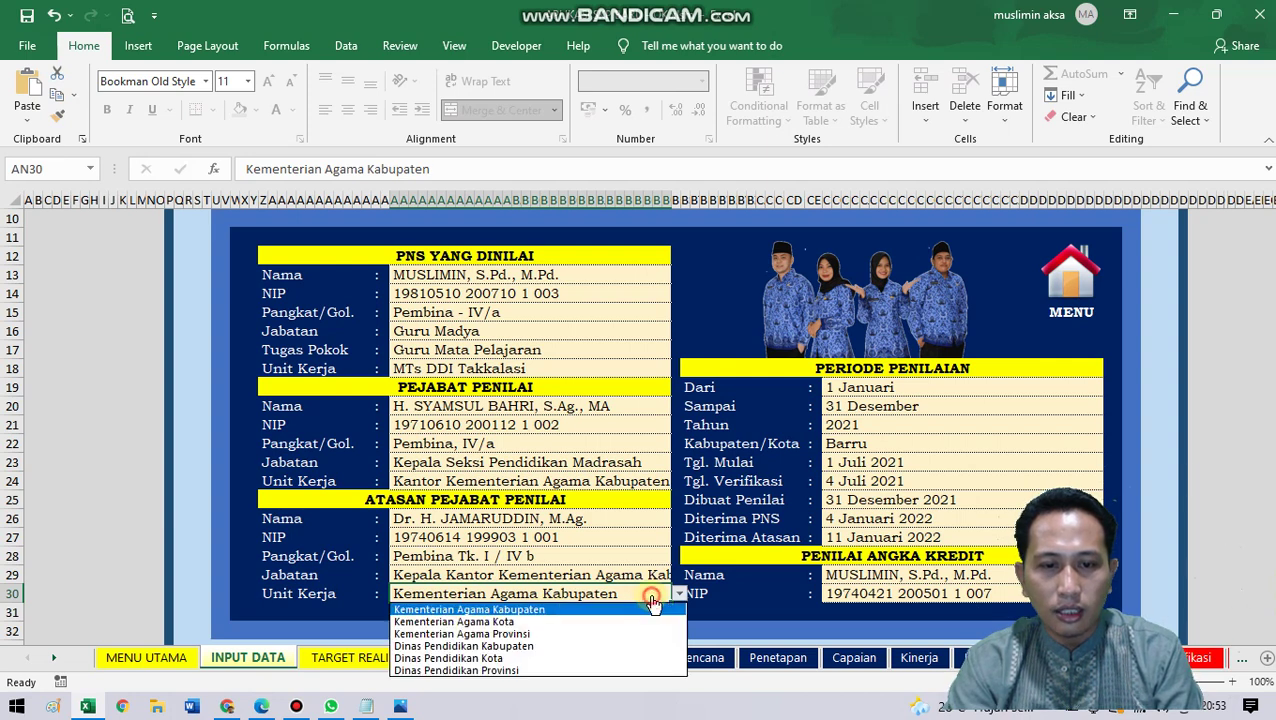
pyautogui.click(569, 636)
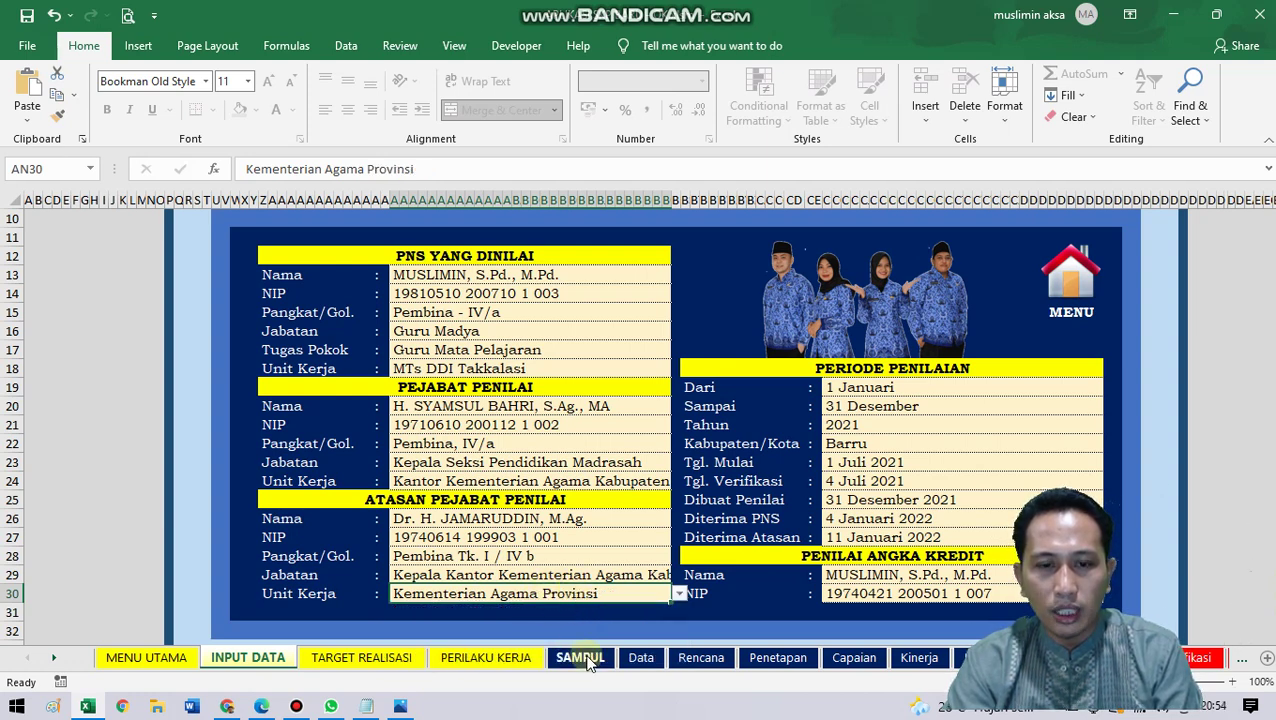
pyautogui.click(582, 658)
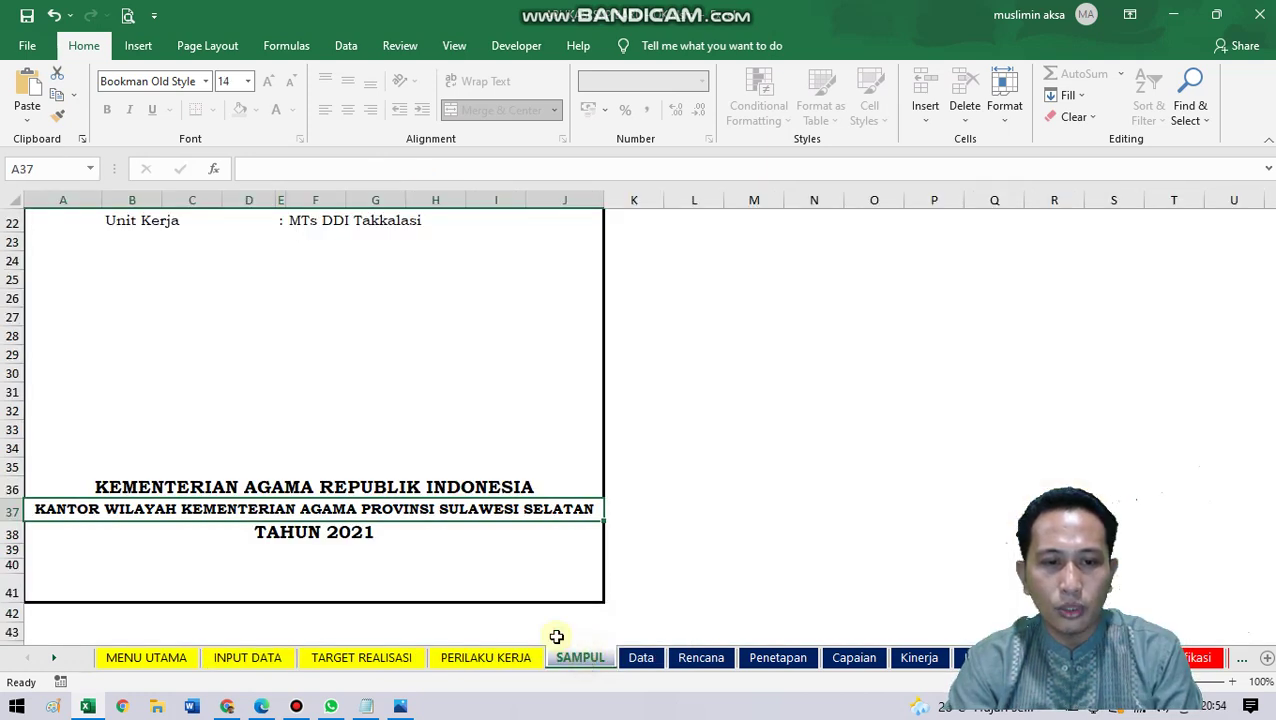
pyautogui.click(306, 488)
pyautogui.press('Down')
pyautogui.press('Down')
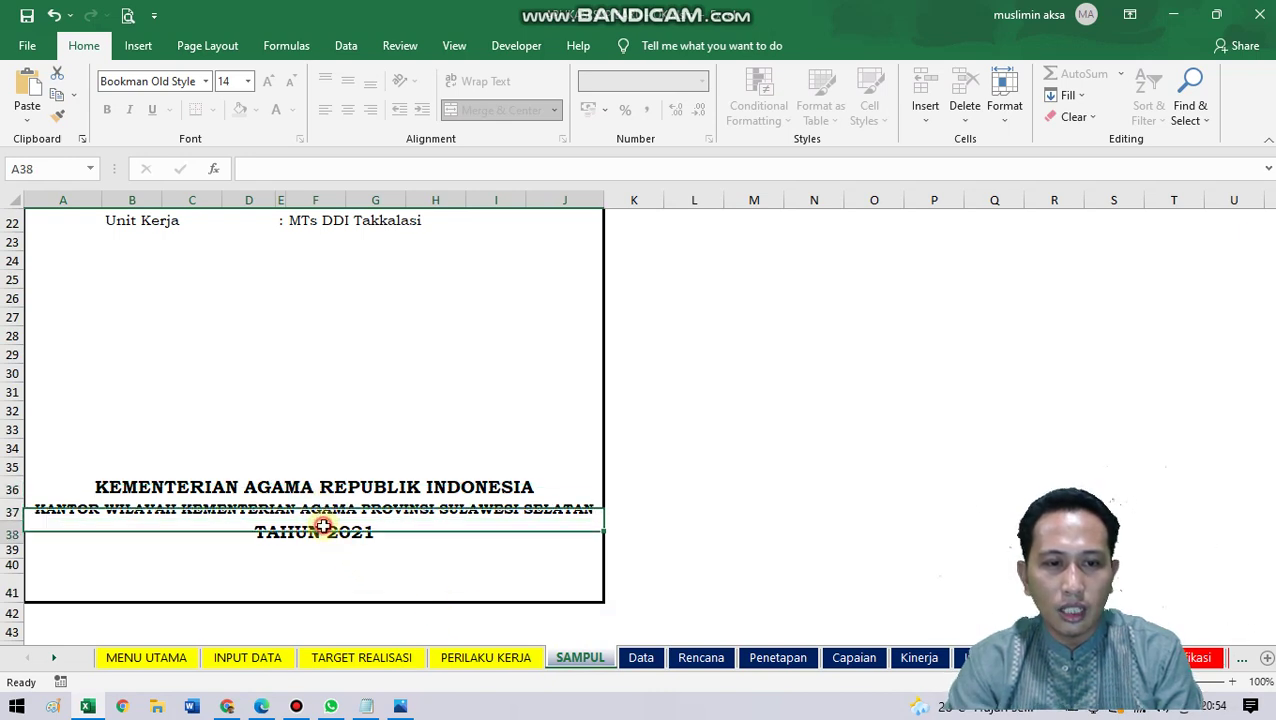
# Step: Return to INPUT DATA, set the ATASAN PEJABAT PENILAI Unit Kerja to Kementerian Agama Kabupaten, and check the SAMPUL cover again
pyautogui.click(174, 665)
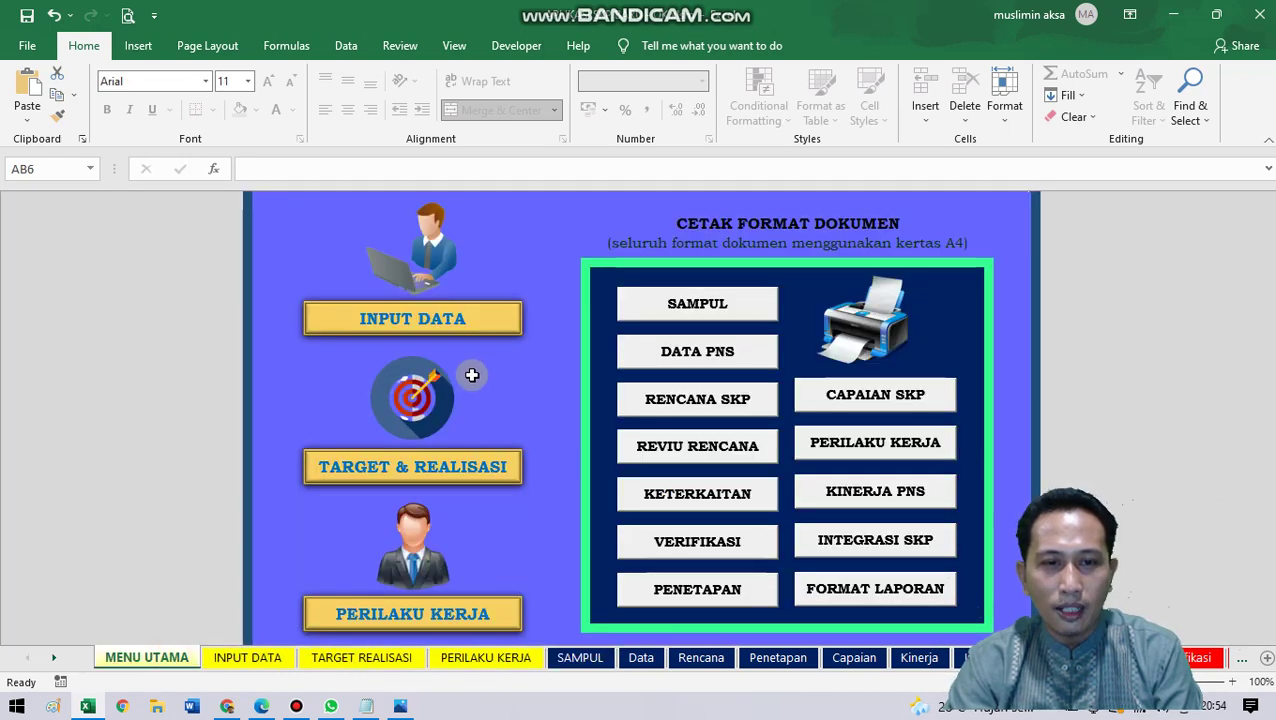
pyautogui.click(467, 327)
pyautogui.scroll(-3, 575, 600)
pyautogui.click(612, 594)
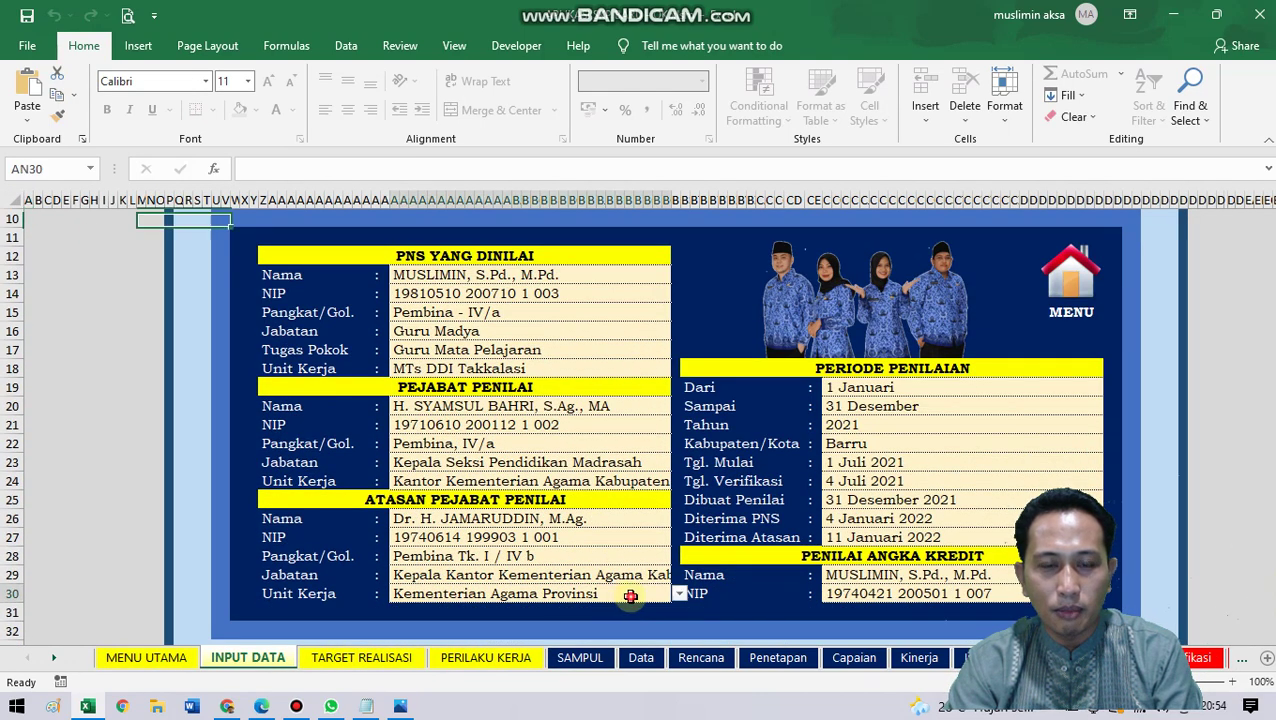
pyautogui.click(678, 594)
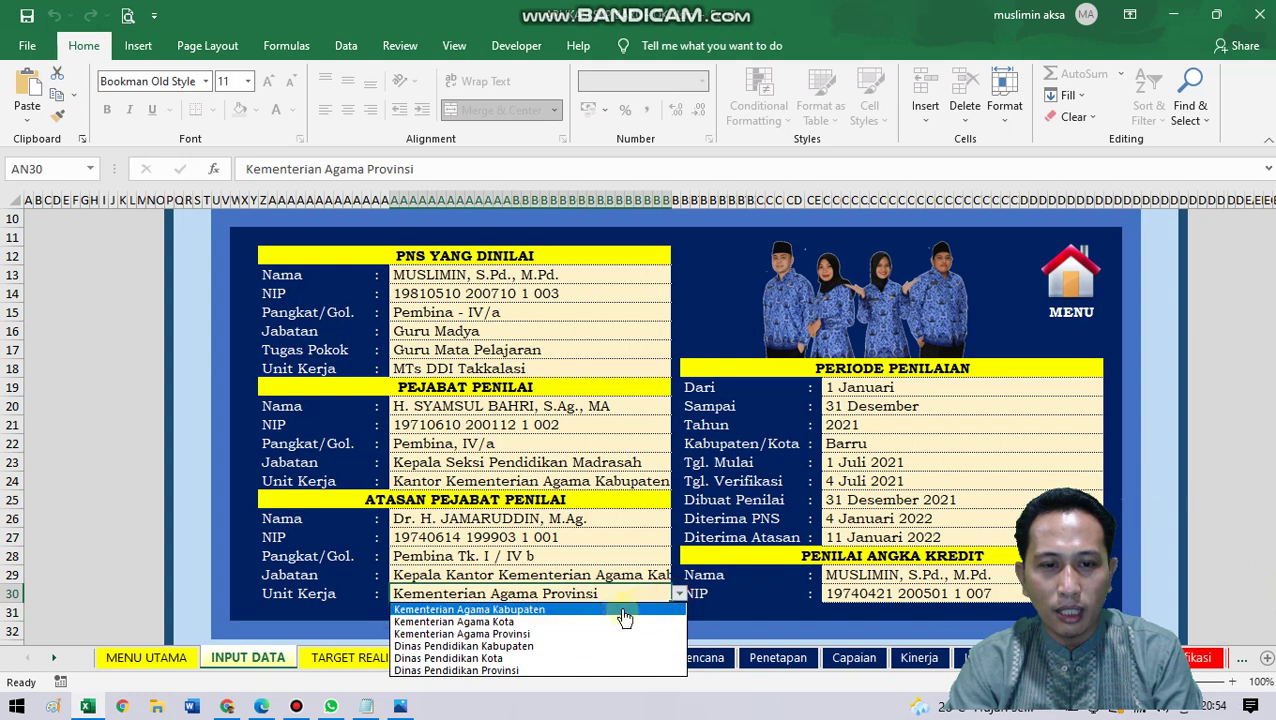
pyautogui.click(568, 609)
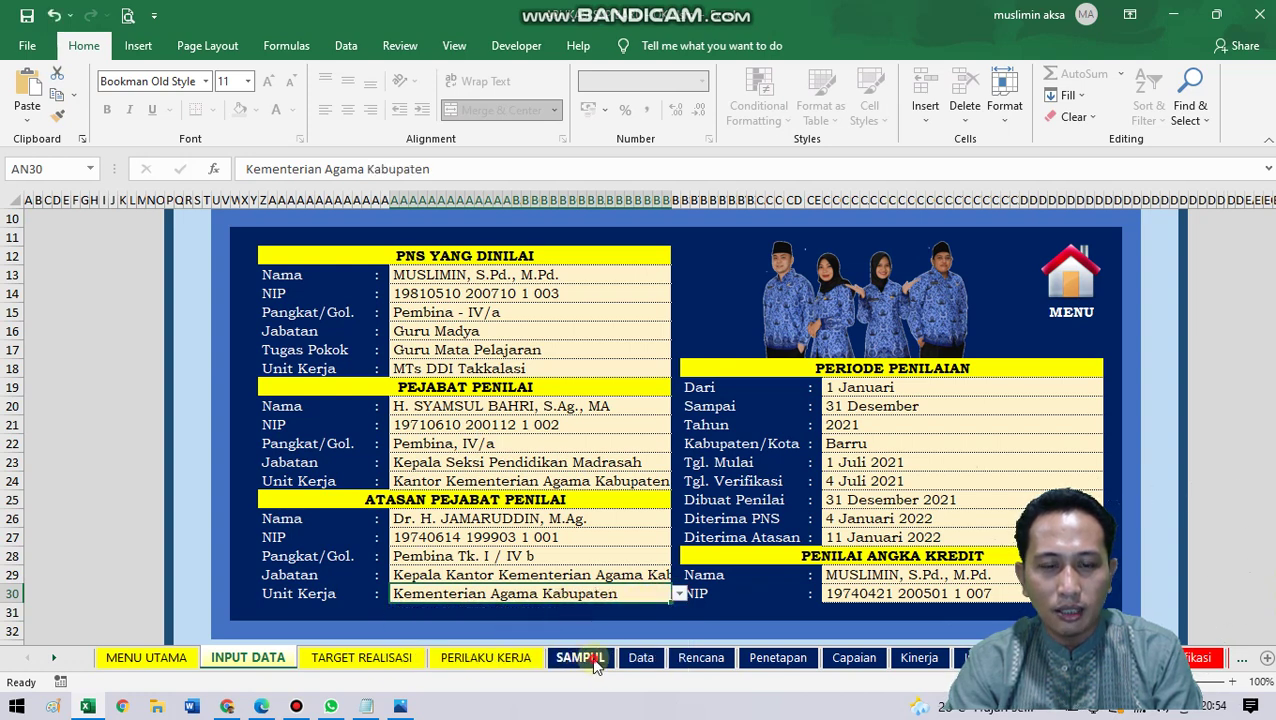
pyautogui.click(582, 657)
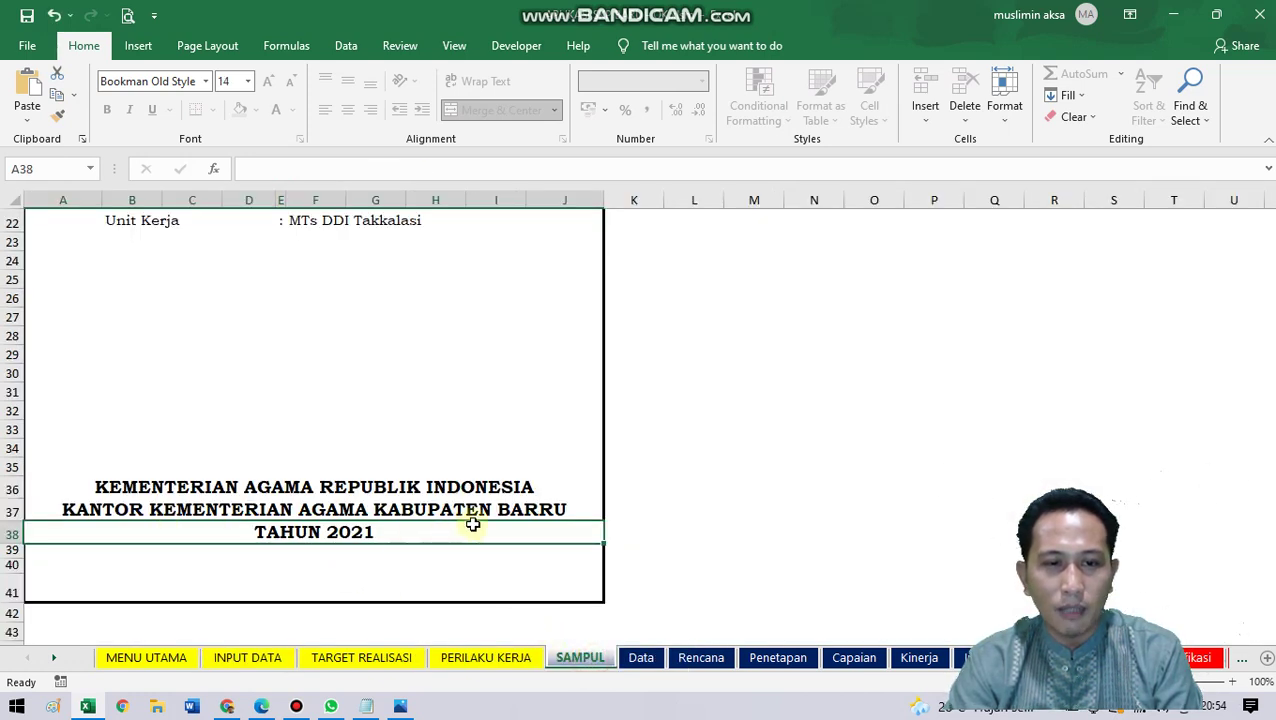
# Step: Go back to INPUT DATA through the main menu and set the ATASAN PEJABAT PENILAI Unit Kerja to Dinas Pendidikan Kabupaten
pyautogui.click(180, 657)
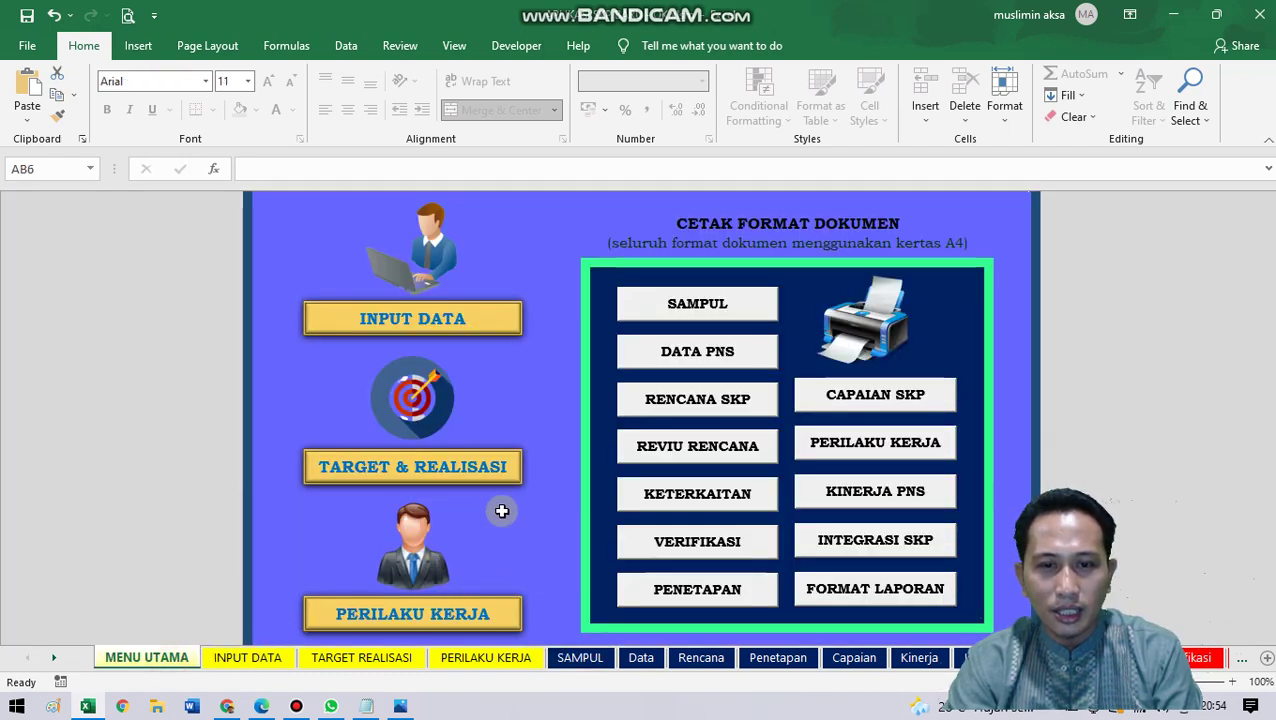
pyautogui.click(444, 319)
pyautogui.scroll(-4, 550, 590)
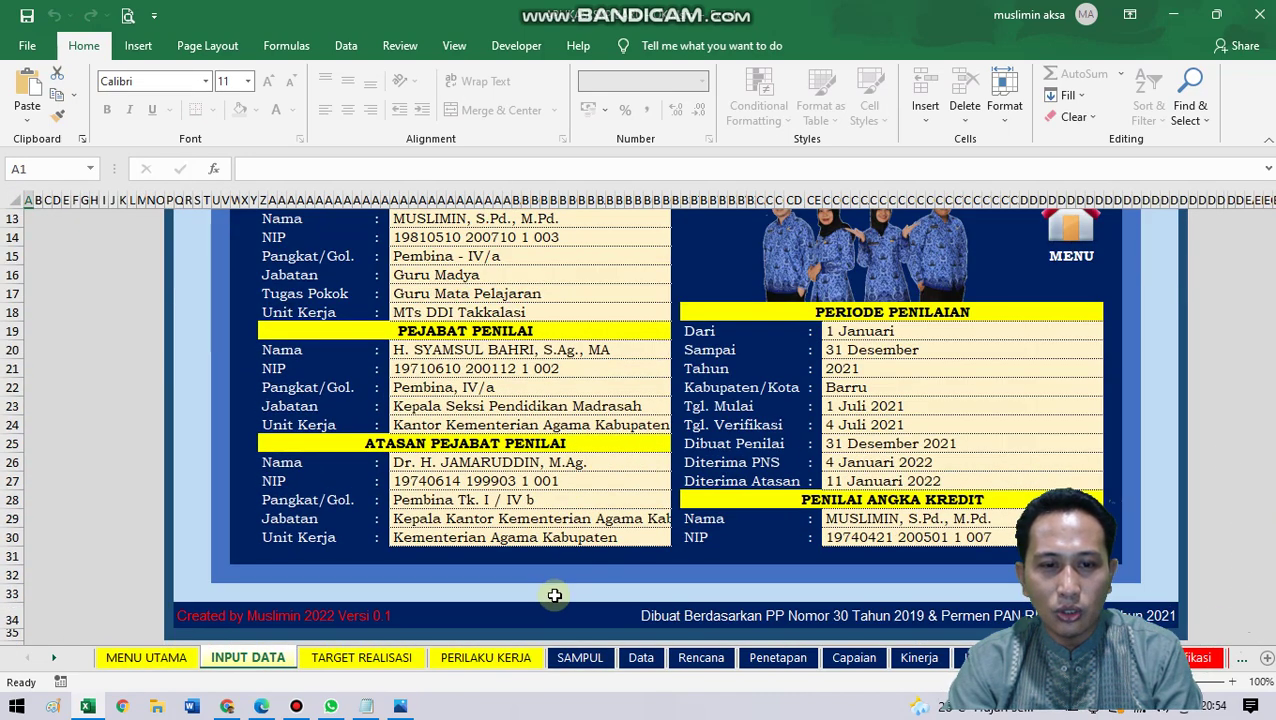
pyautogui.click(625, 537)
pyautogui.click(679, 537)
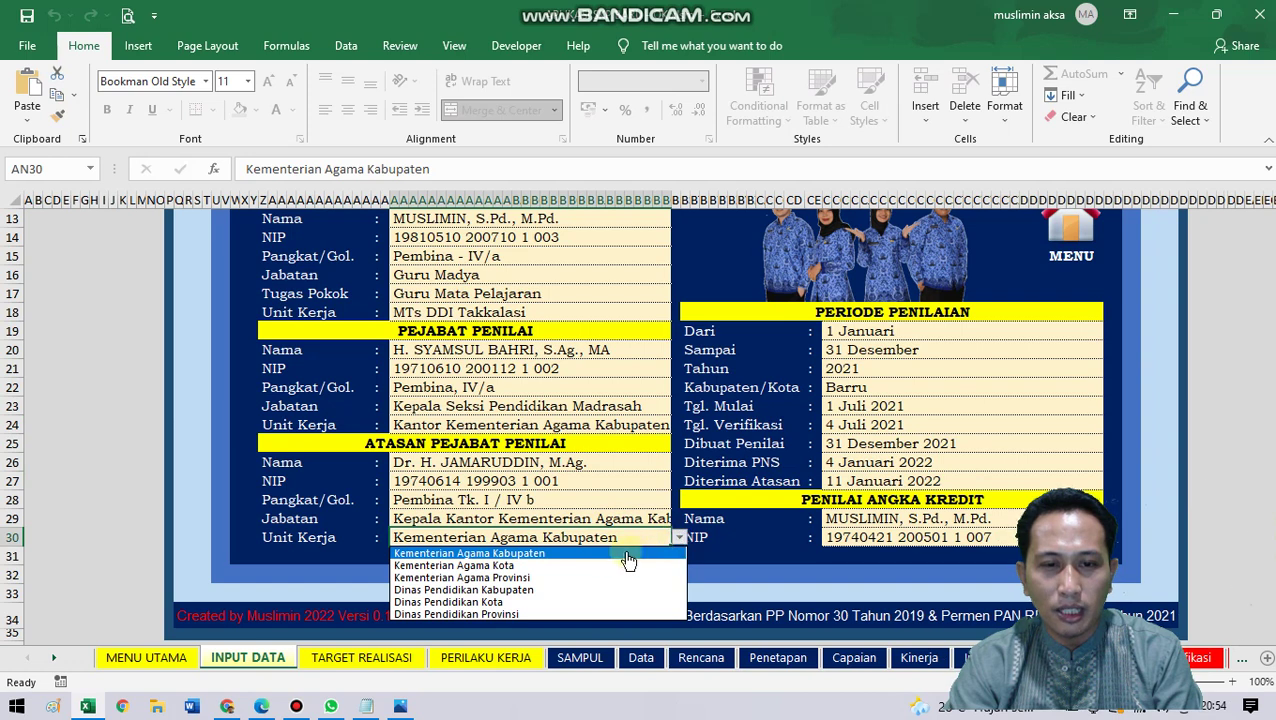
pyautogui.click(535, 589)
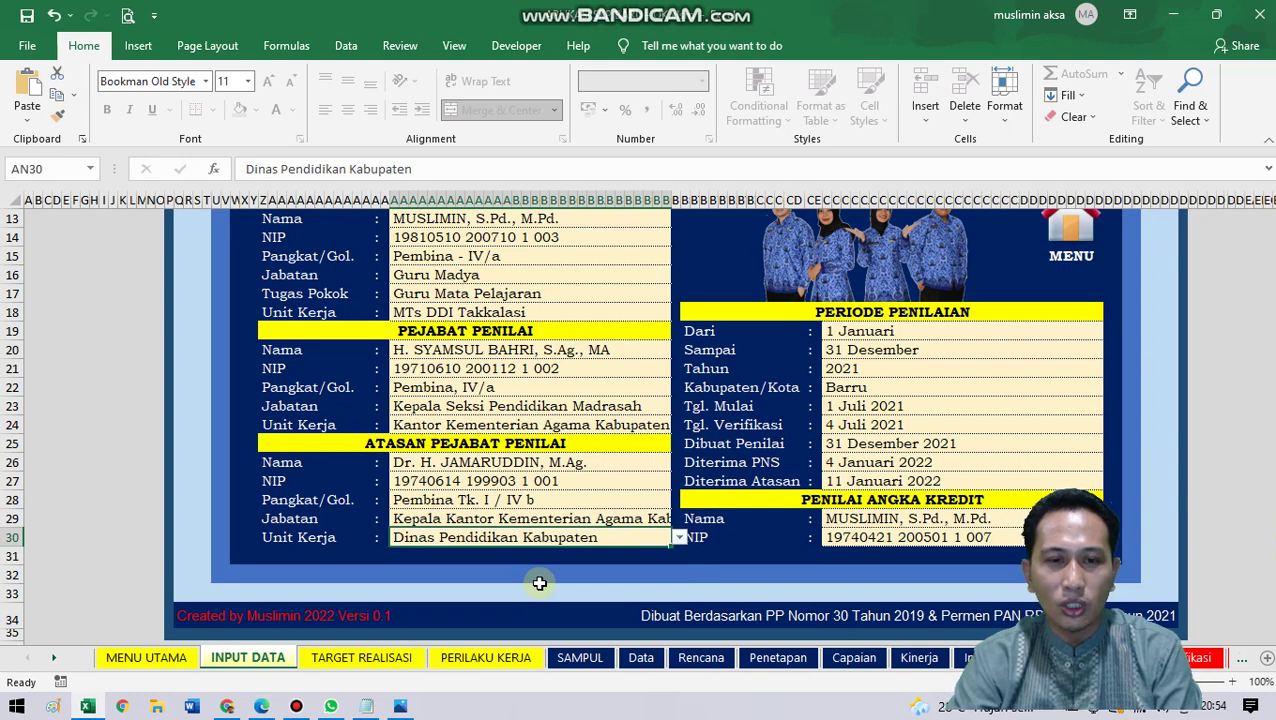
# Step: Check the institution lines at the foot of the SAMPUL cover and return to INPUT DATA through the main menu
pyautogui.click(579, 658)
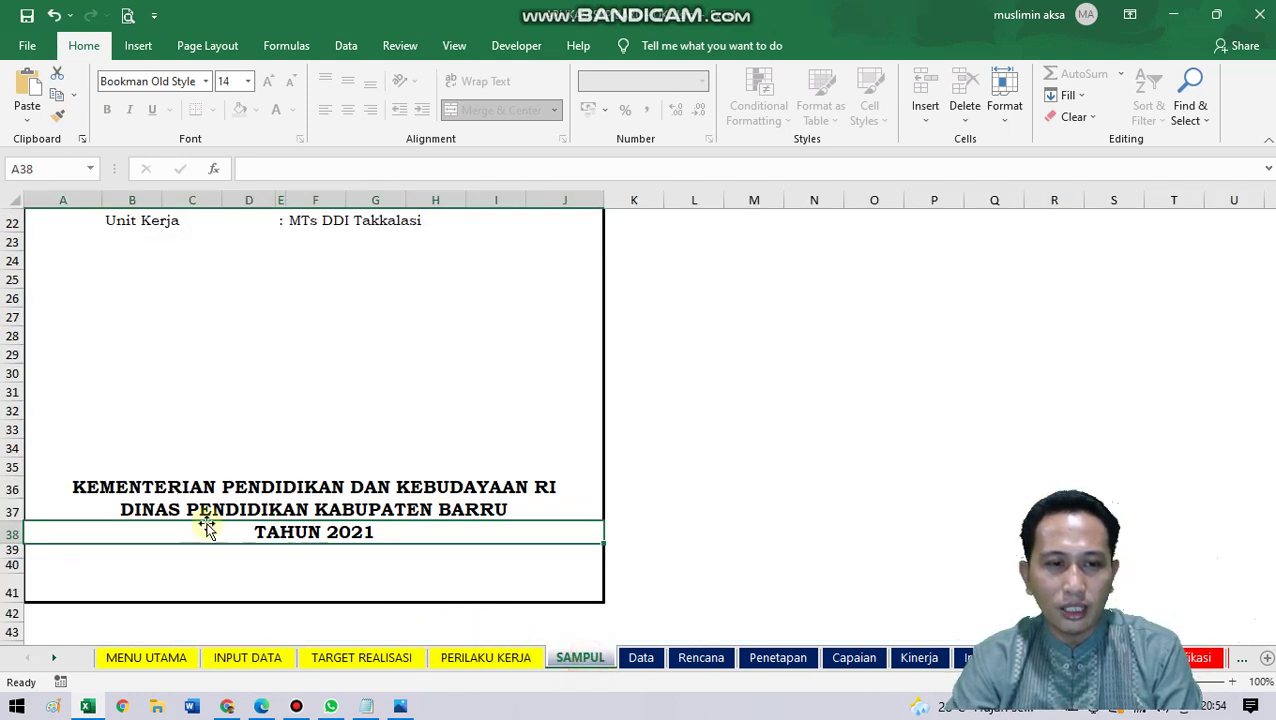
pyautogui.click(176, 660)
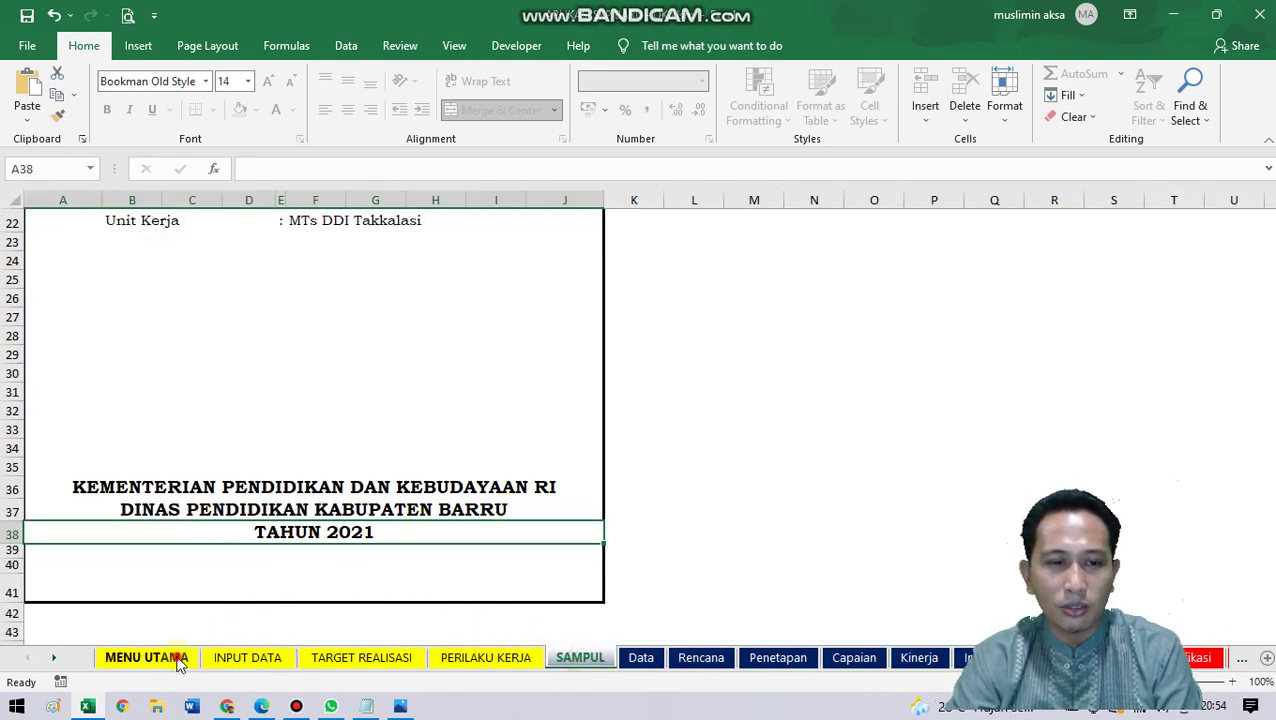
pyautogui.click(647, 594)
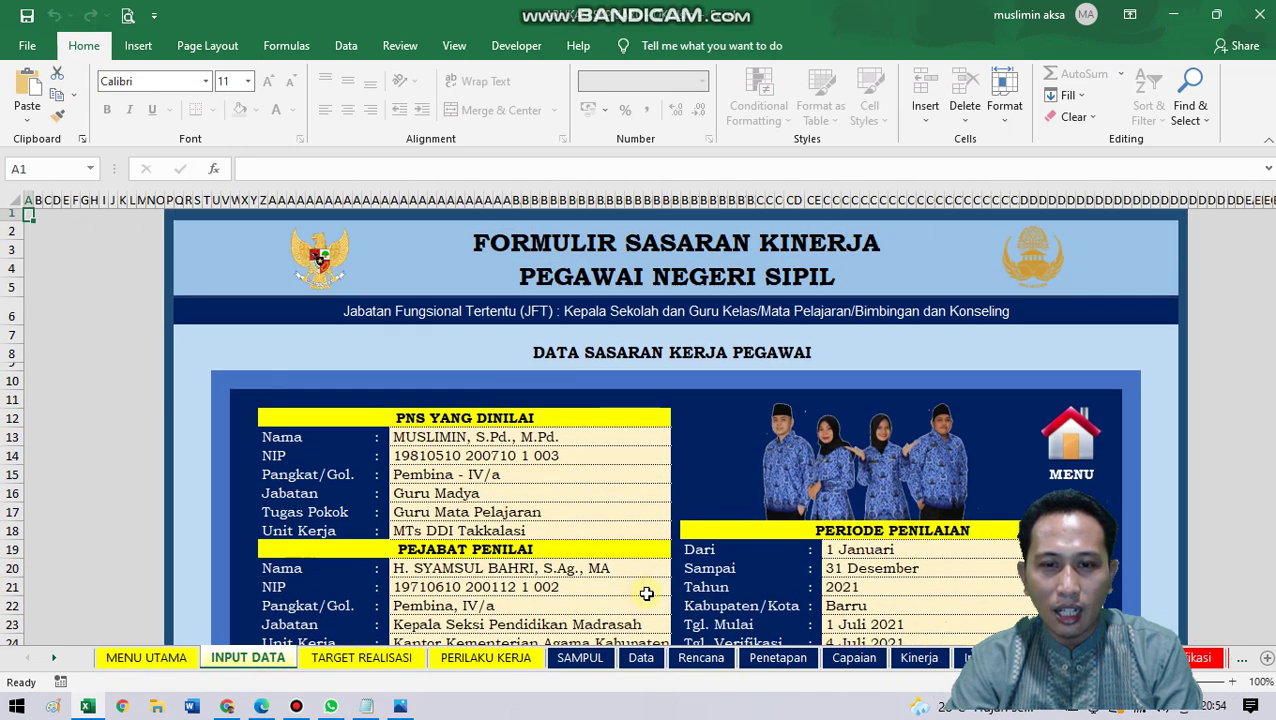
# Step: Set the ATASAN PEJABAT PENILAI Unit Kerja to Dinas Pendidikan Kota
pyautogui.scroll(-4, 647, 594)
pyautogui.click(605, 545)
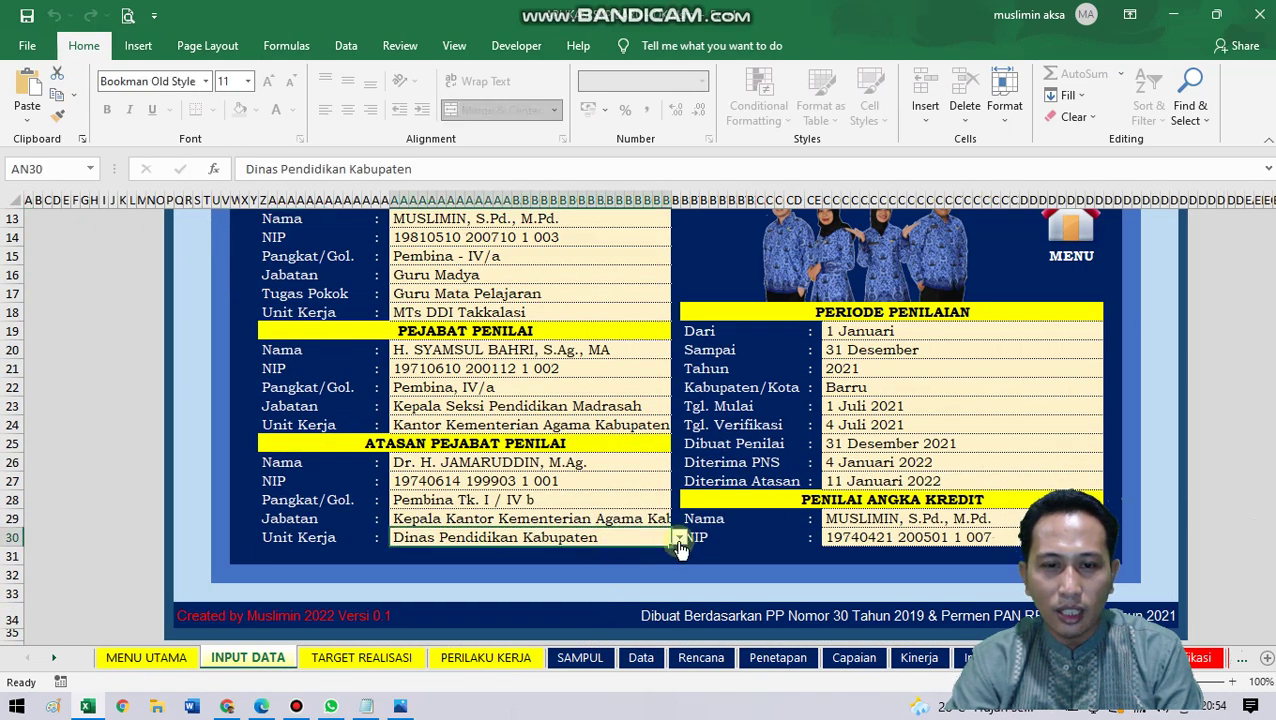
pyautogui.click(679, 540)
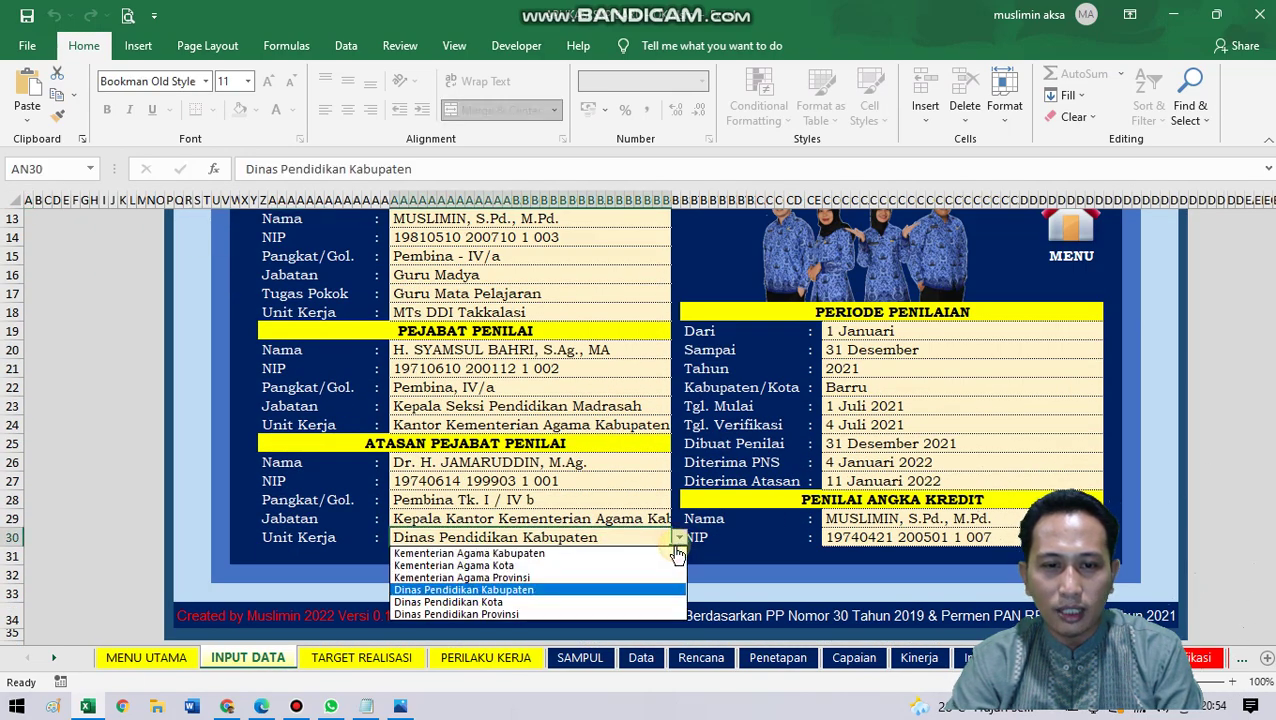
pyautogui.click(517, 603)
# Step: Set Kabupaten/Kota in the PERIODE PENILAIAN section to Parepare
pyautogui.click(882, 393)
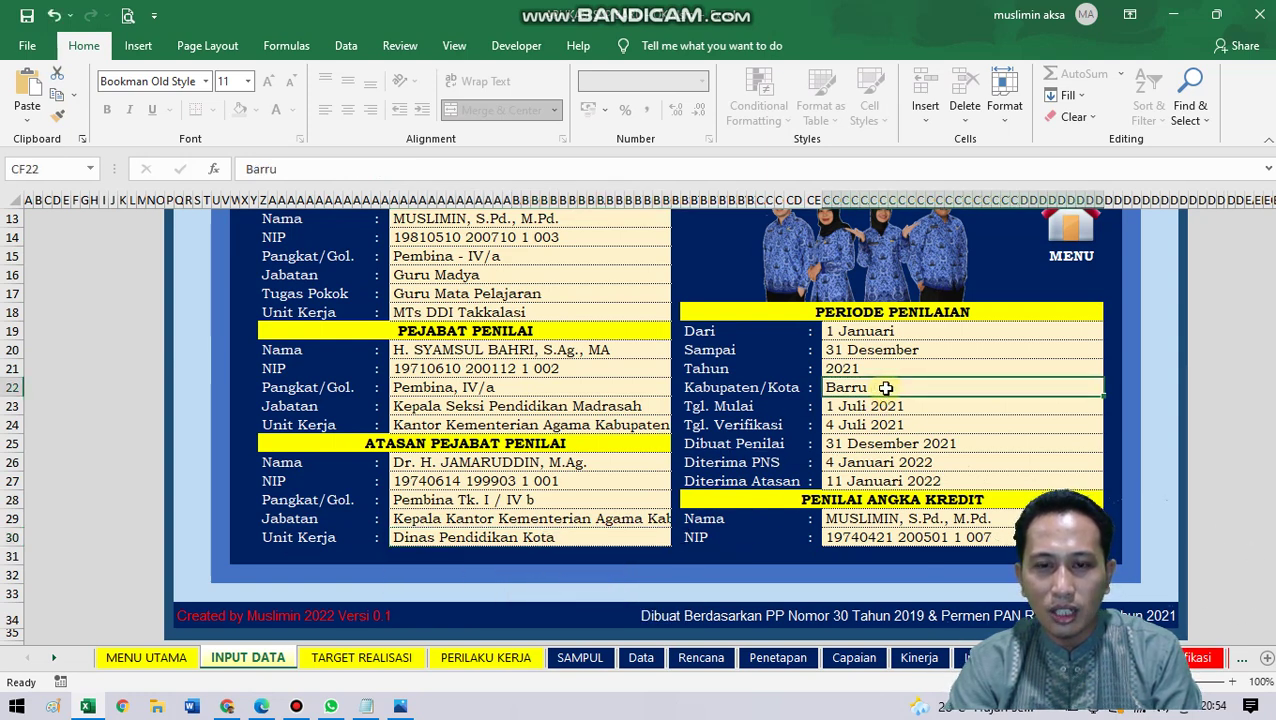
pyautogui.write('Pare')
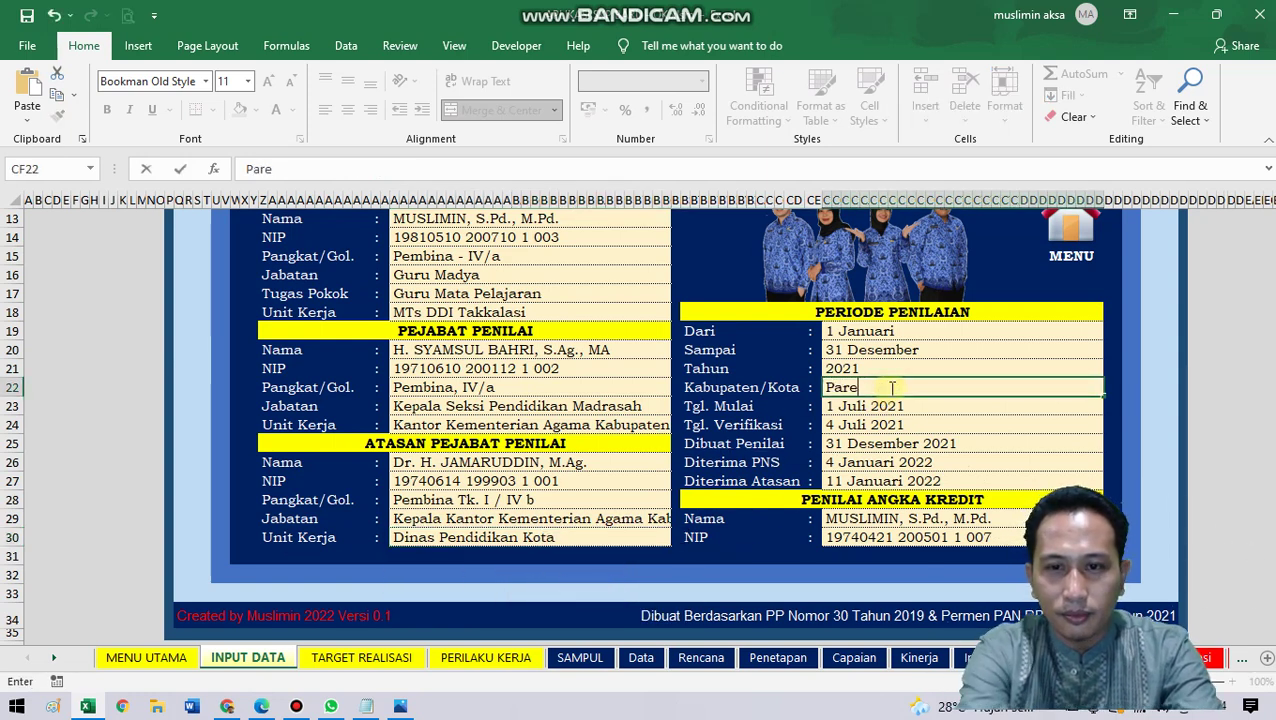
pyautogui.write('pare')
pyautogui.press('Return')
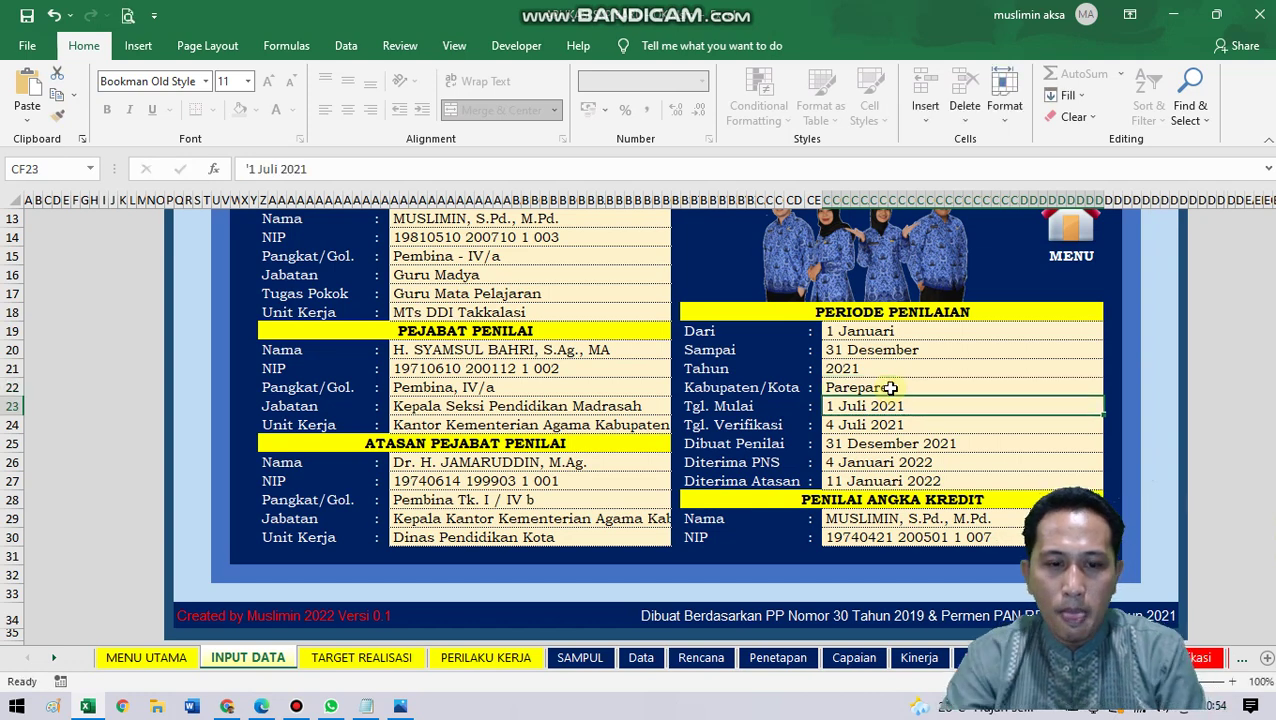
# Step: Inspect the ministry and education office lines on the SAMPUL cover, and reopen the PERIODE PENILAIAN section of INPUT DATA from the main menu
pyautogui.click(580, 657)
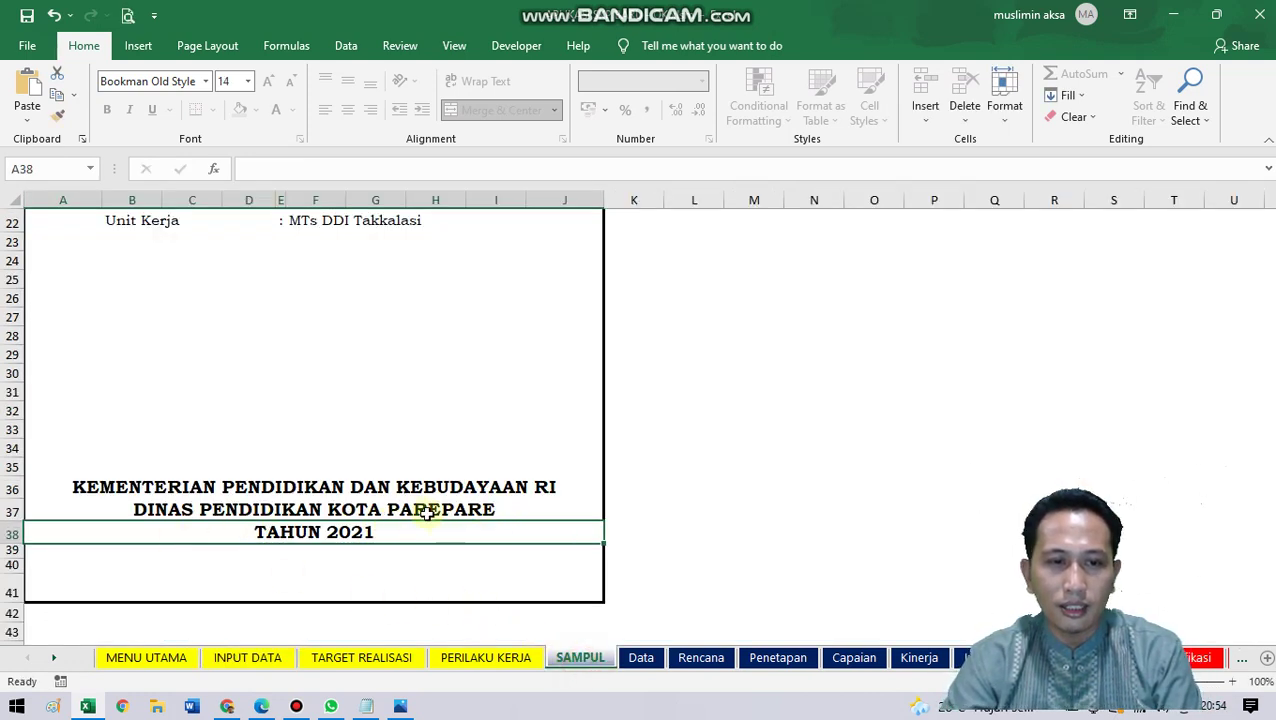
pyautogui.click(350, 488)
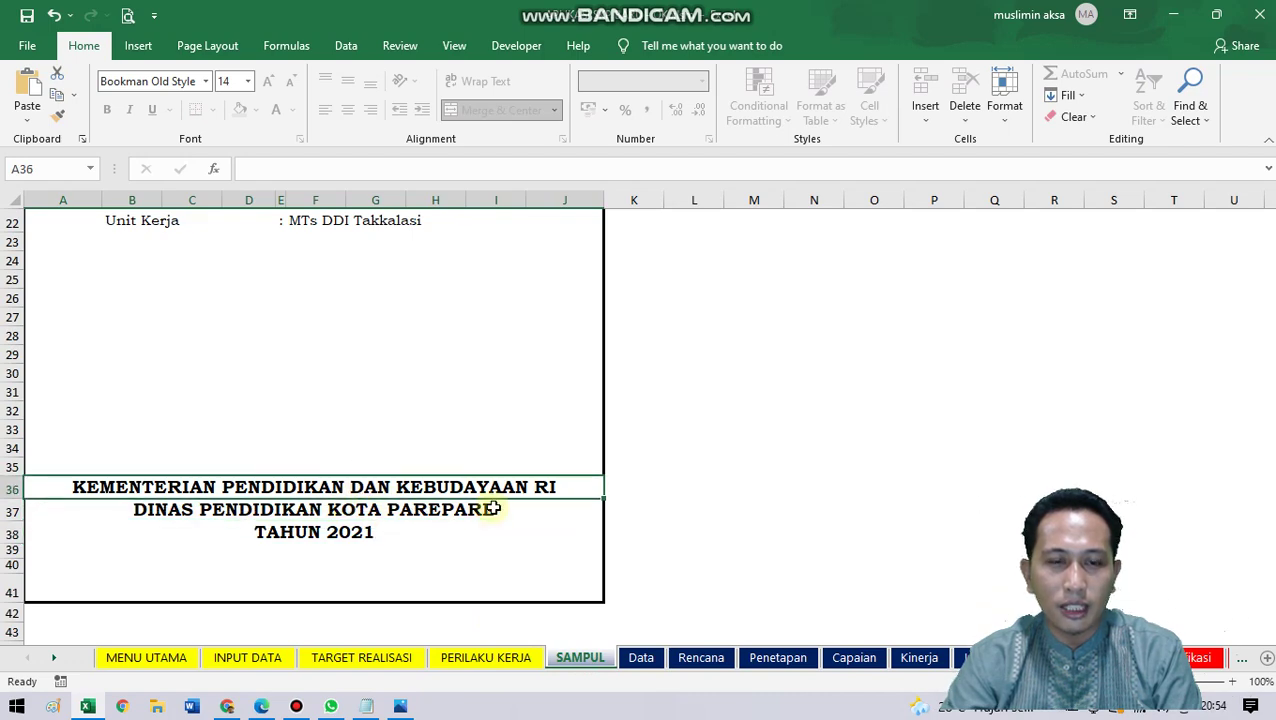
pyautogui.click(450, 514)
pyautogui.click(150, 658)
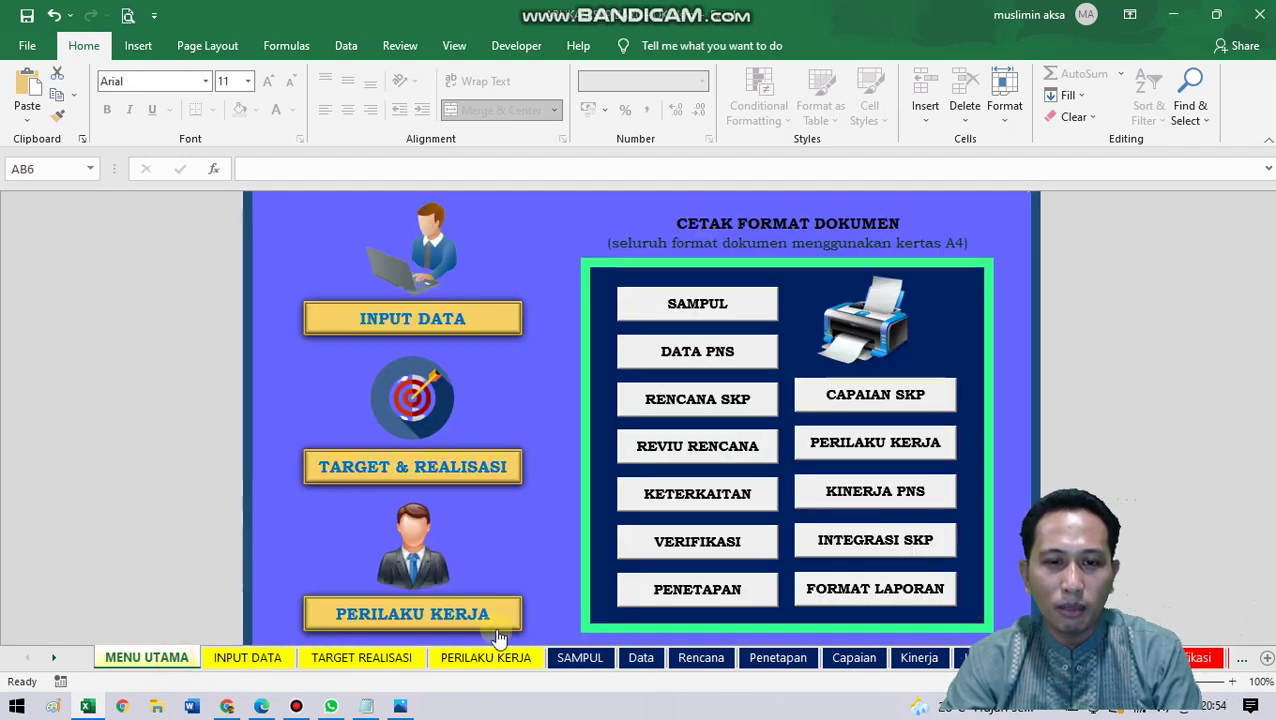
pyautogui.click(436, 330)
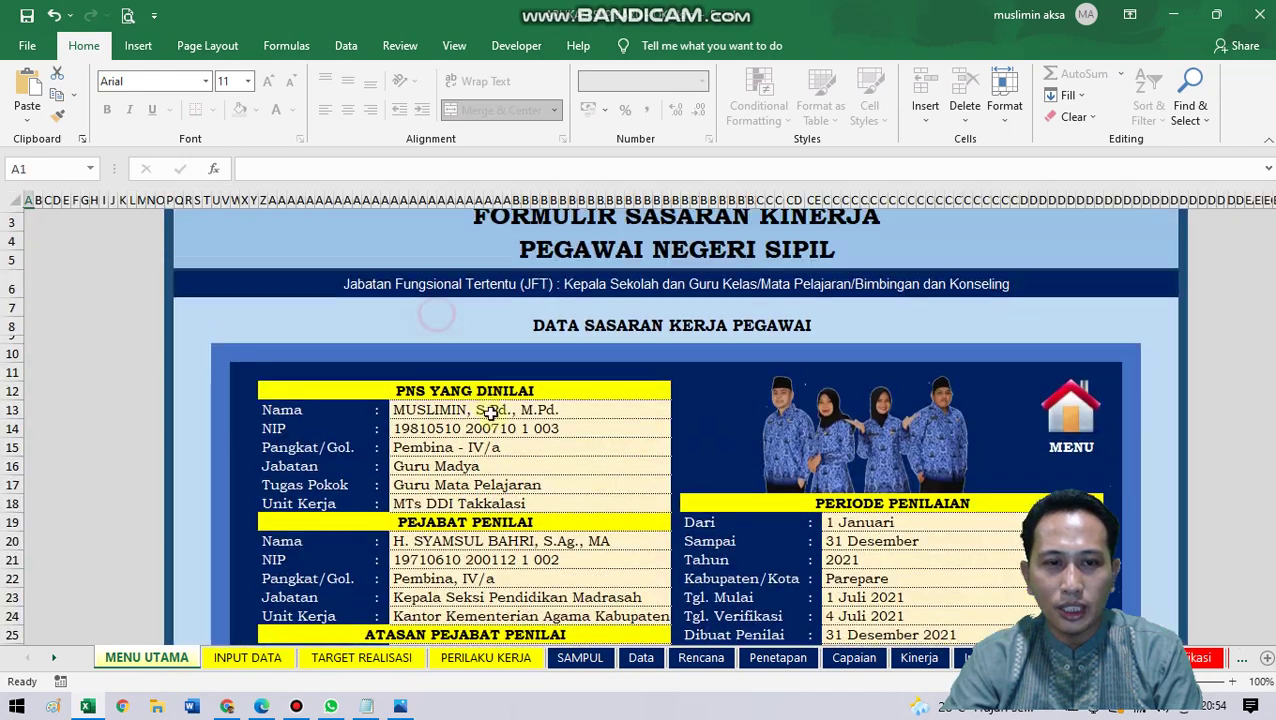
pyautogui.scroll(-4, 520, 480)
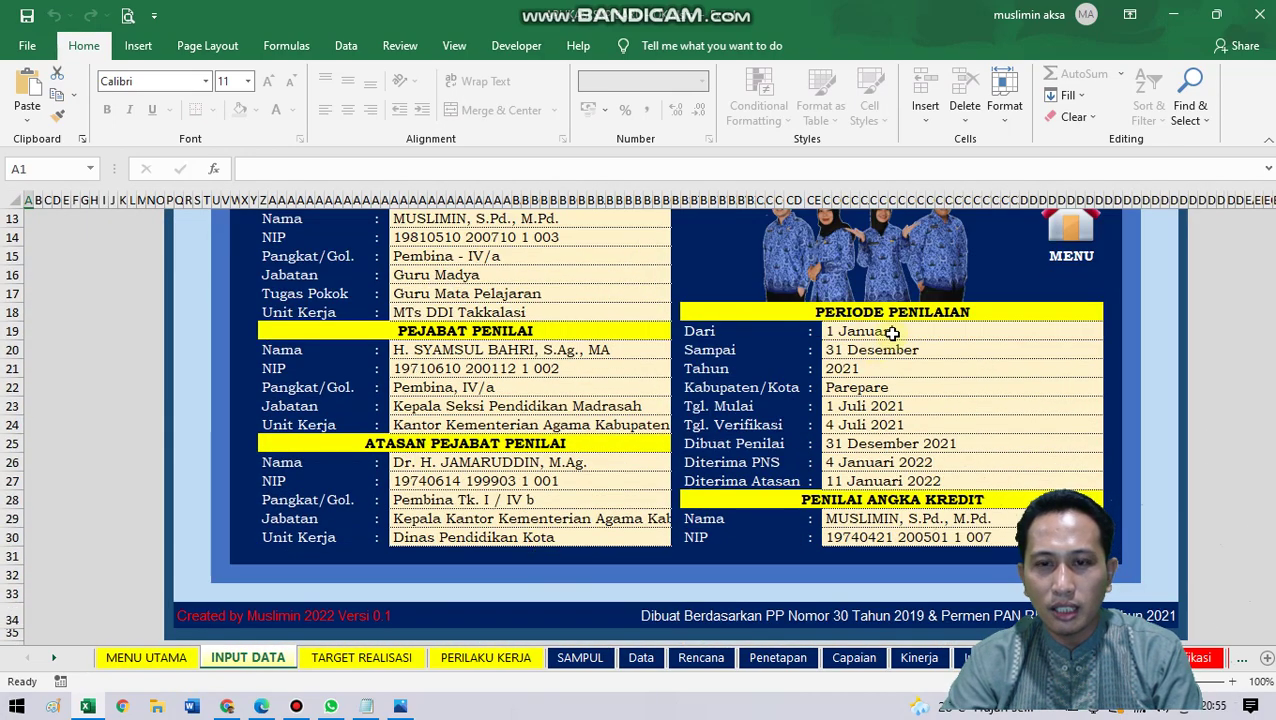
# Step: Set the Dari date of the PERIODE PENILAIAN section to 1 Juli
pyautogui.click(893, 332)
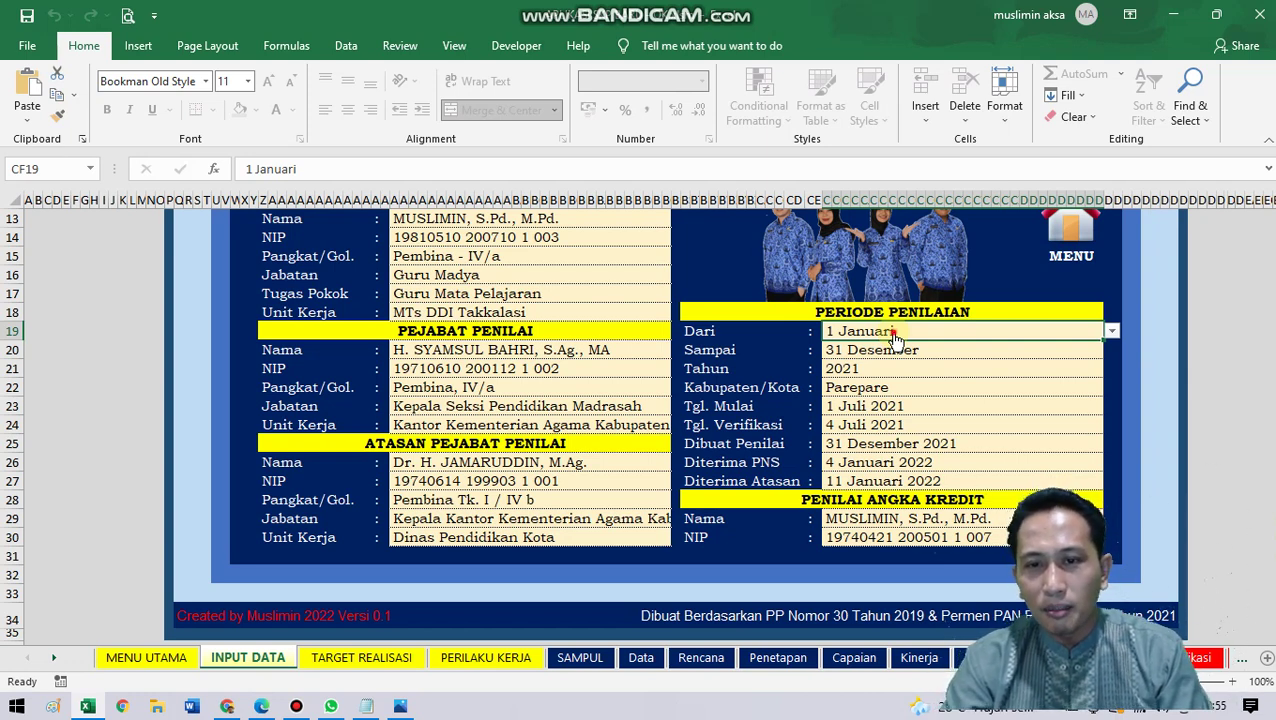
pyautogui.hotkey('alt', 'Down')
pyautogui.click(894, 336)
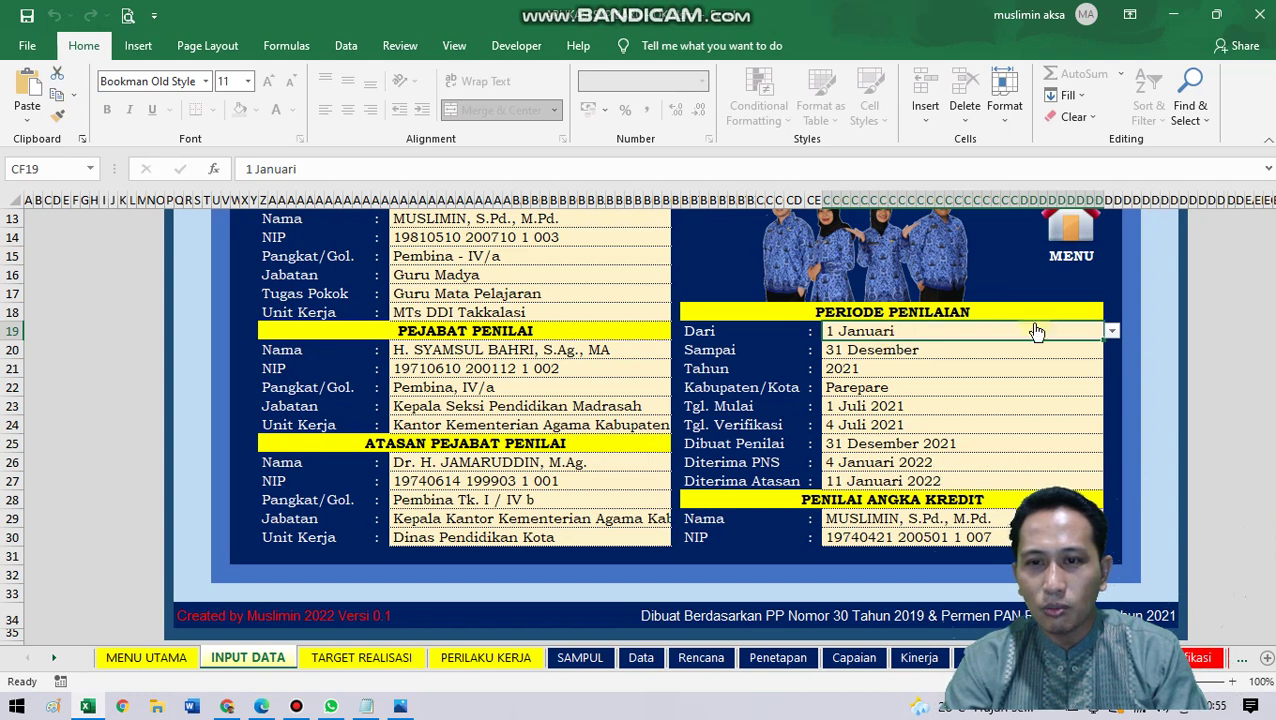
pyautogui.click(1113, 331)
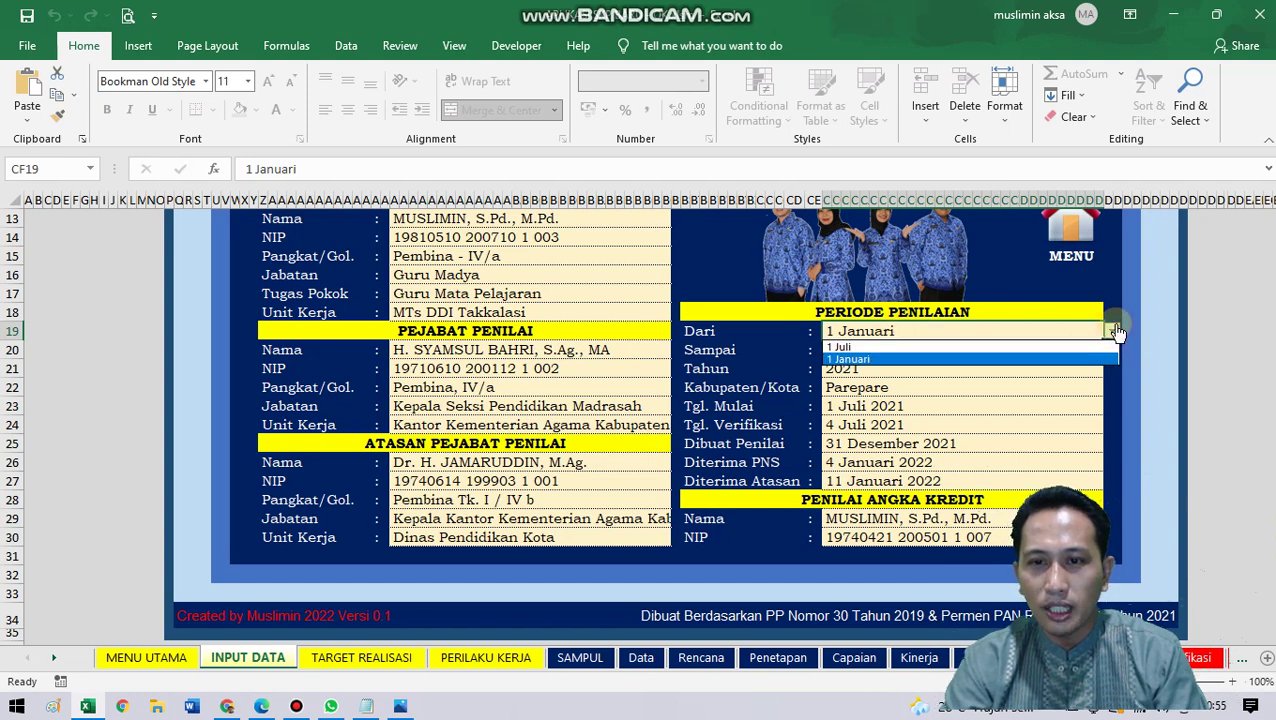
pyautogui.click(887, 348)
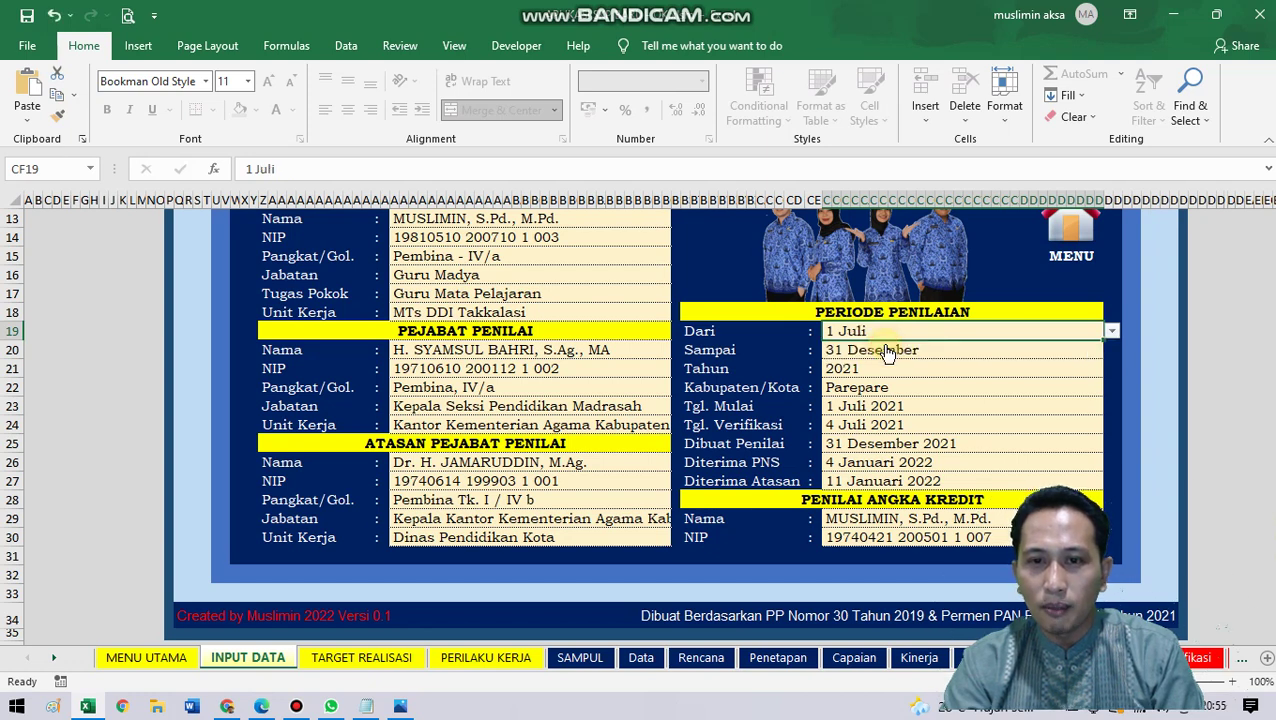
pyautogui.click(1113, 332)
pyautogui.click(935, 352)
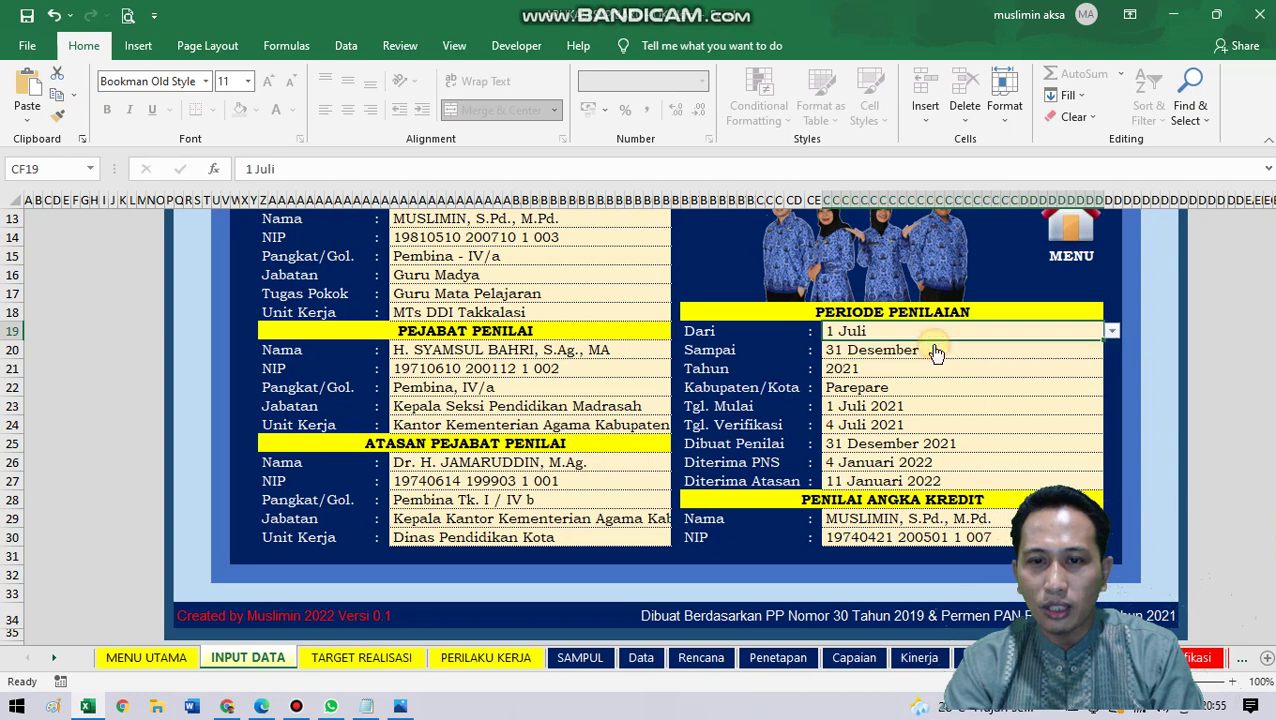
# Step: Review the Sampai and Tahun fields and set Kabupaten/Kota to Barru
pyautogui.click(943, 351)
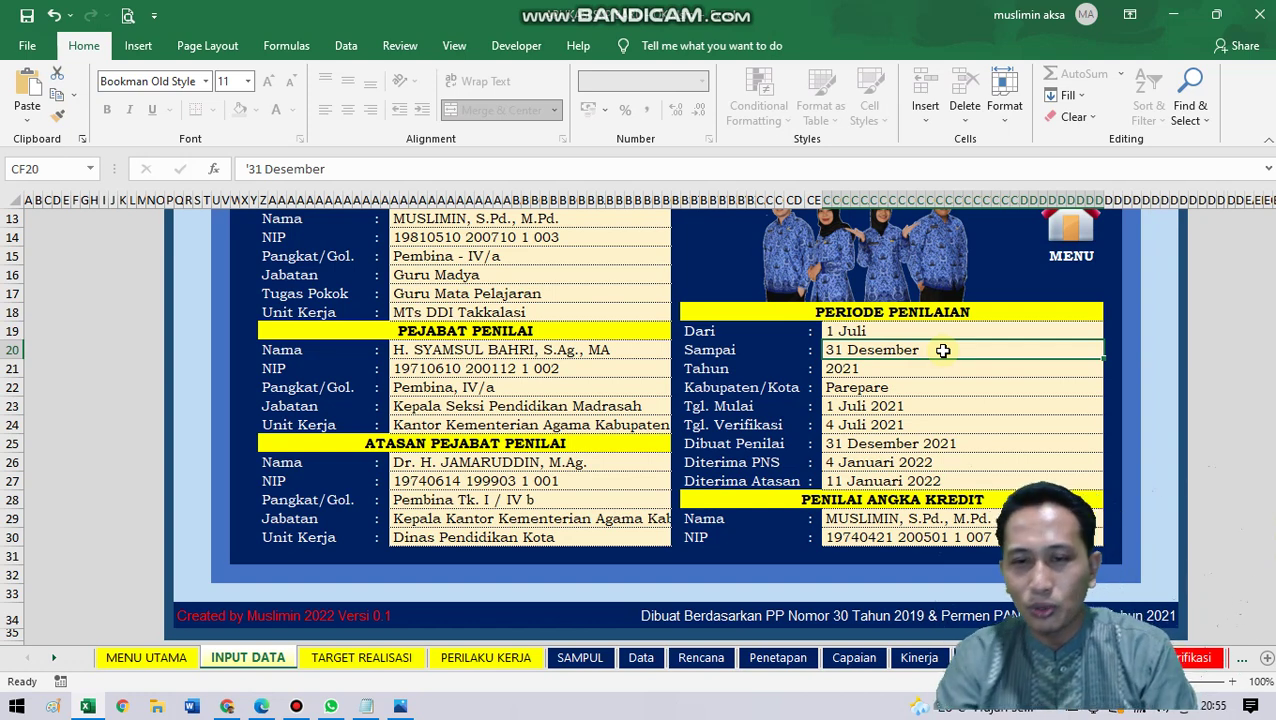
pyautogui.click(876, 372)
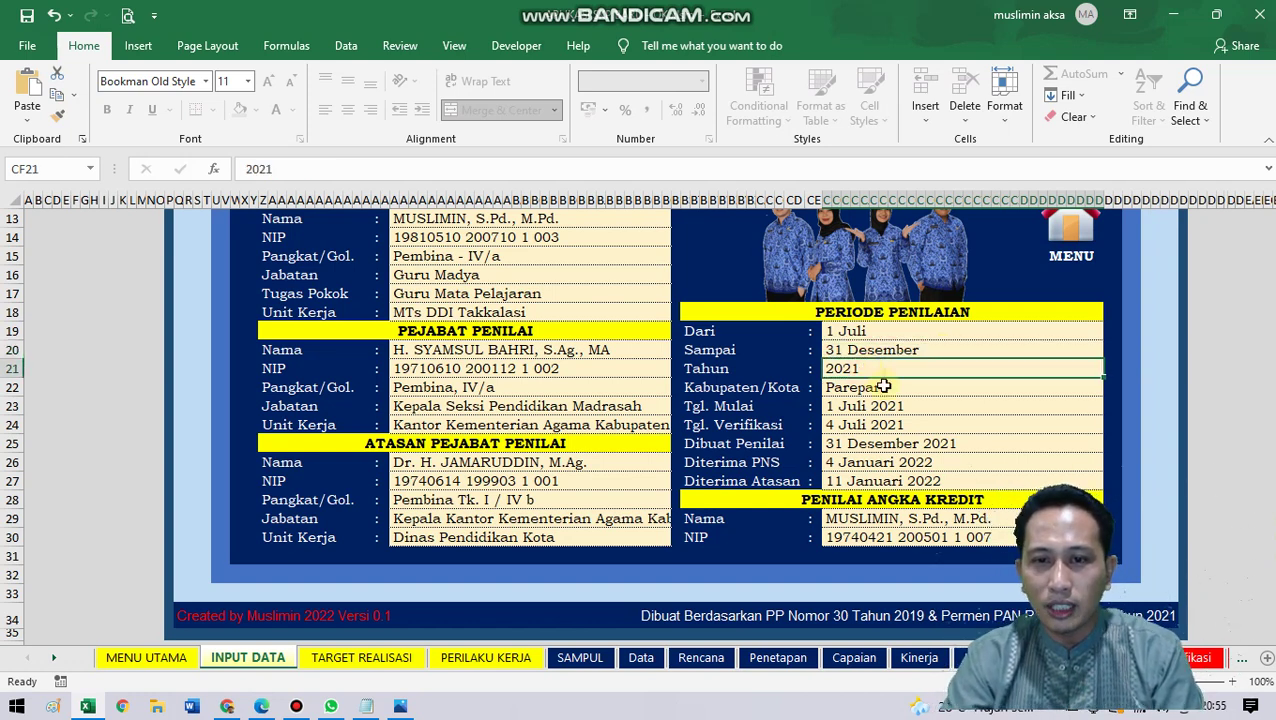
pyautogui.click(916, 391)
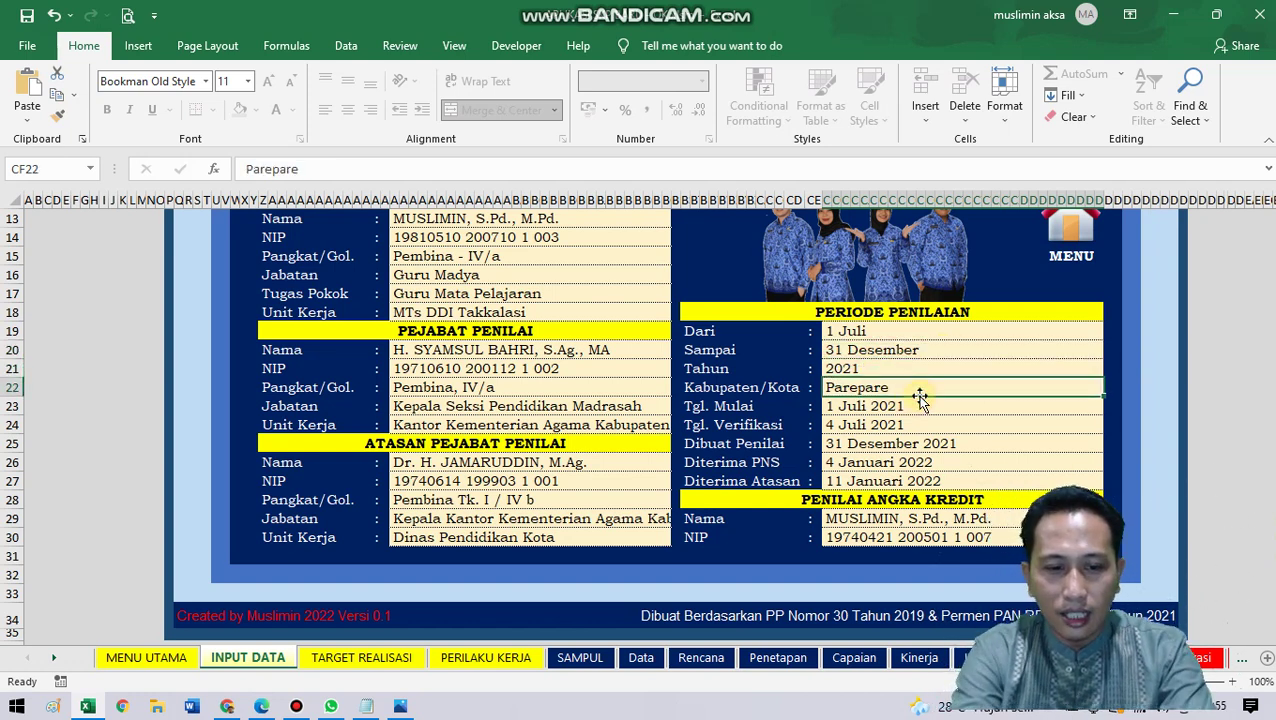
pyautogui.write('Barru')
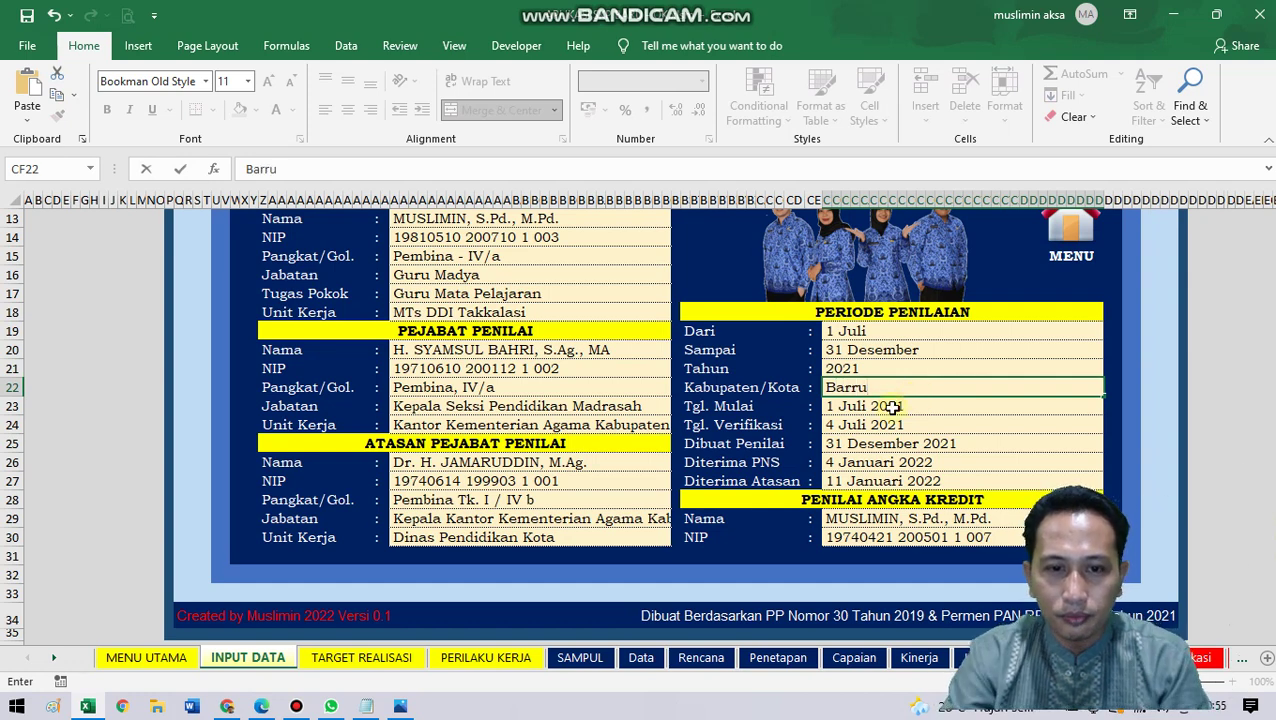
# Step: Set the Unit Kerja of the ATASAN PEJABAT PENILAI section back to Kementerian Agama Kabupaten
pyautogui.click(628, 543)
pyautogui.click(678, 538)
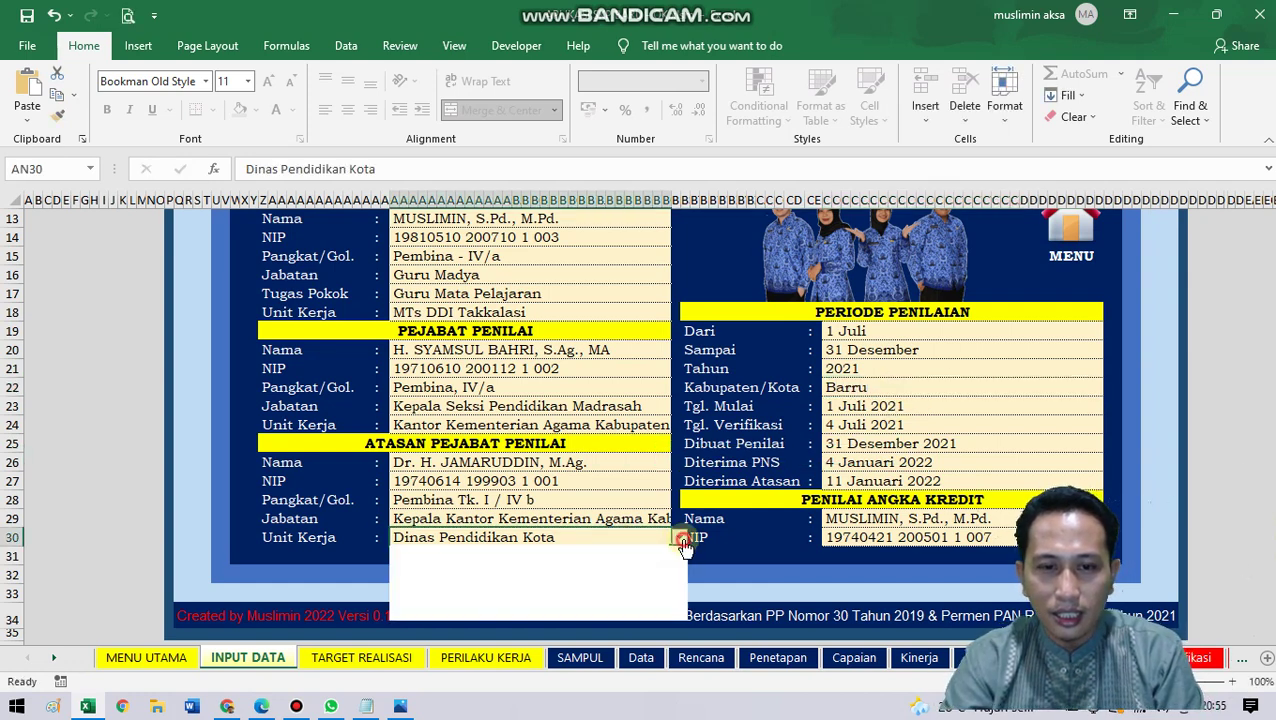
pyautogui.click(558, 555)
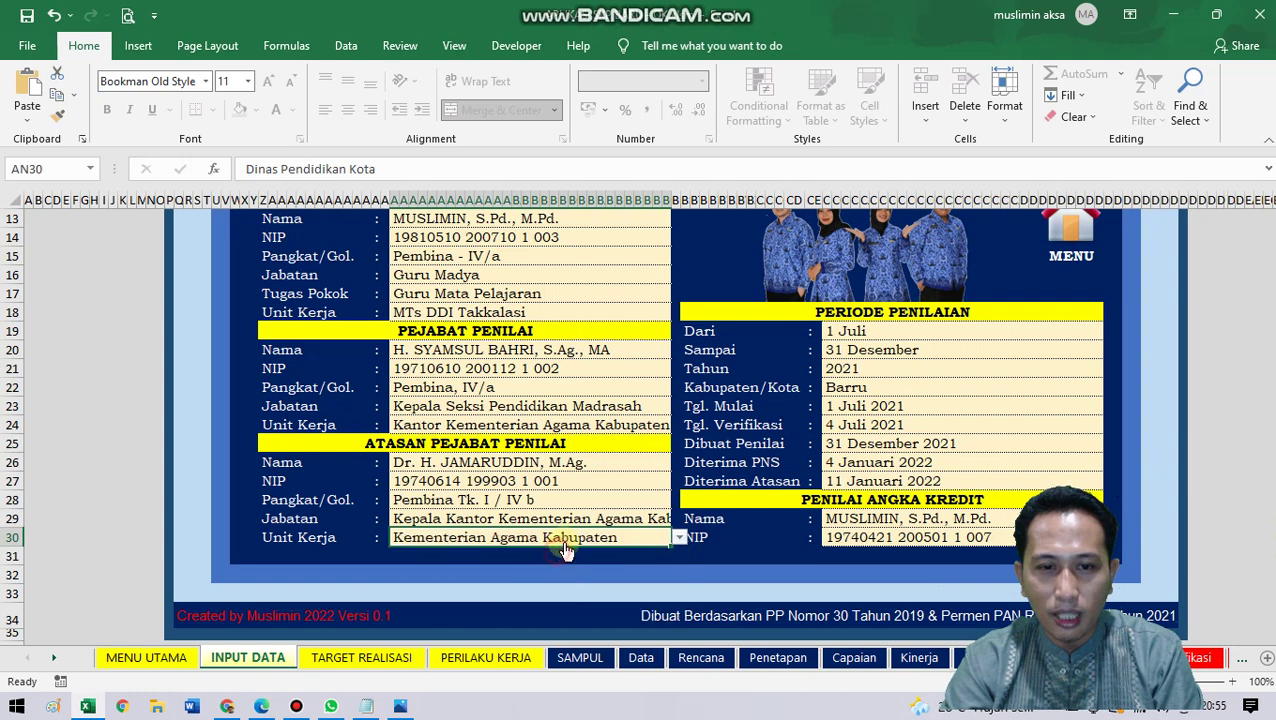
# Step: Review the PERIODE PENILAIAN dates from Tgl. Mulai through Diterima Atasan, dismissing the screen recorder window that covers the form
pyautogui.click(913, 406)
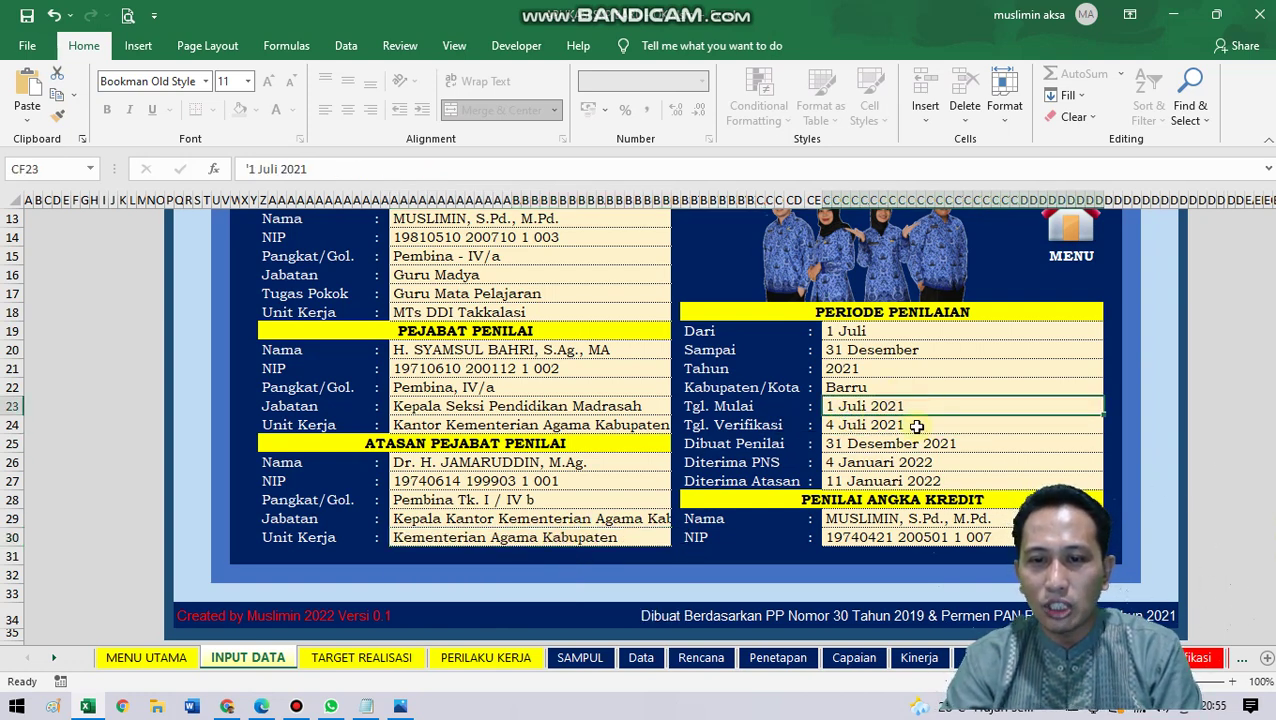
pyautogui.click(903, 428)
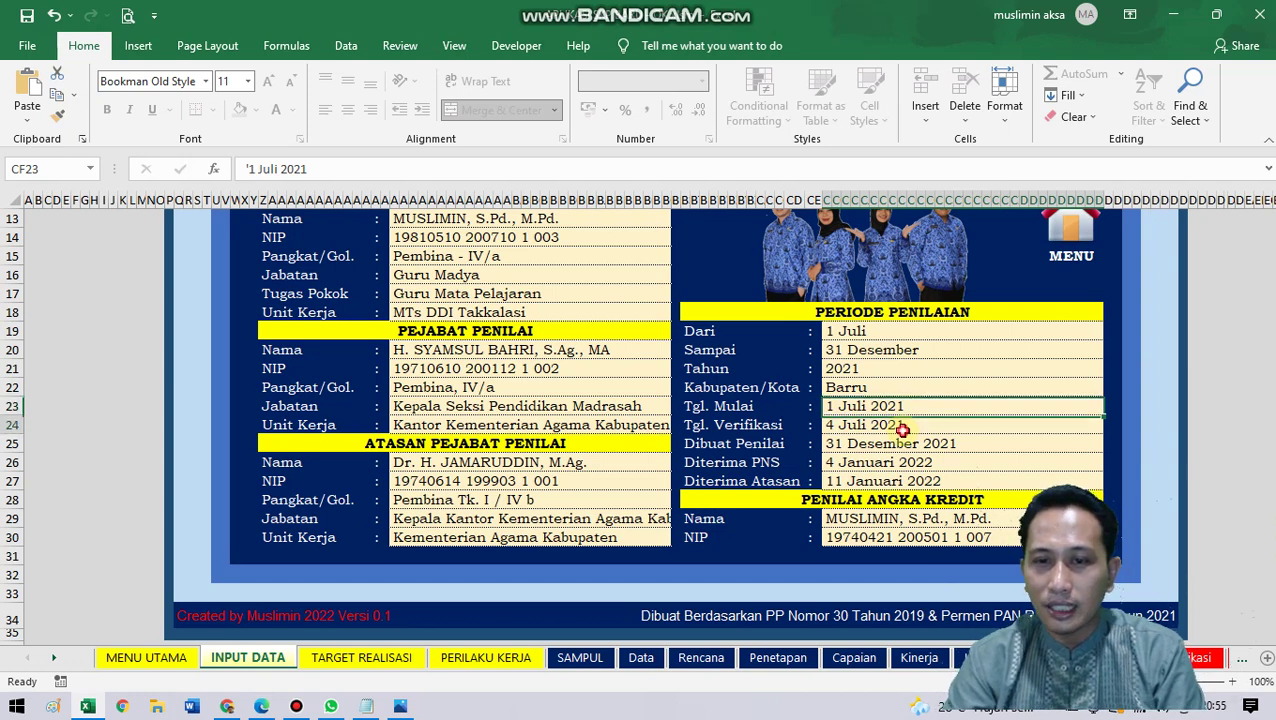
pyautogui.press('F12')
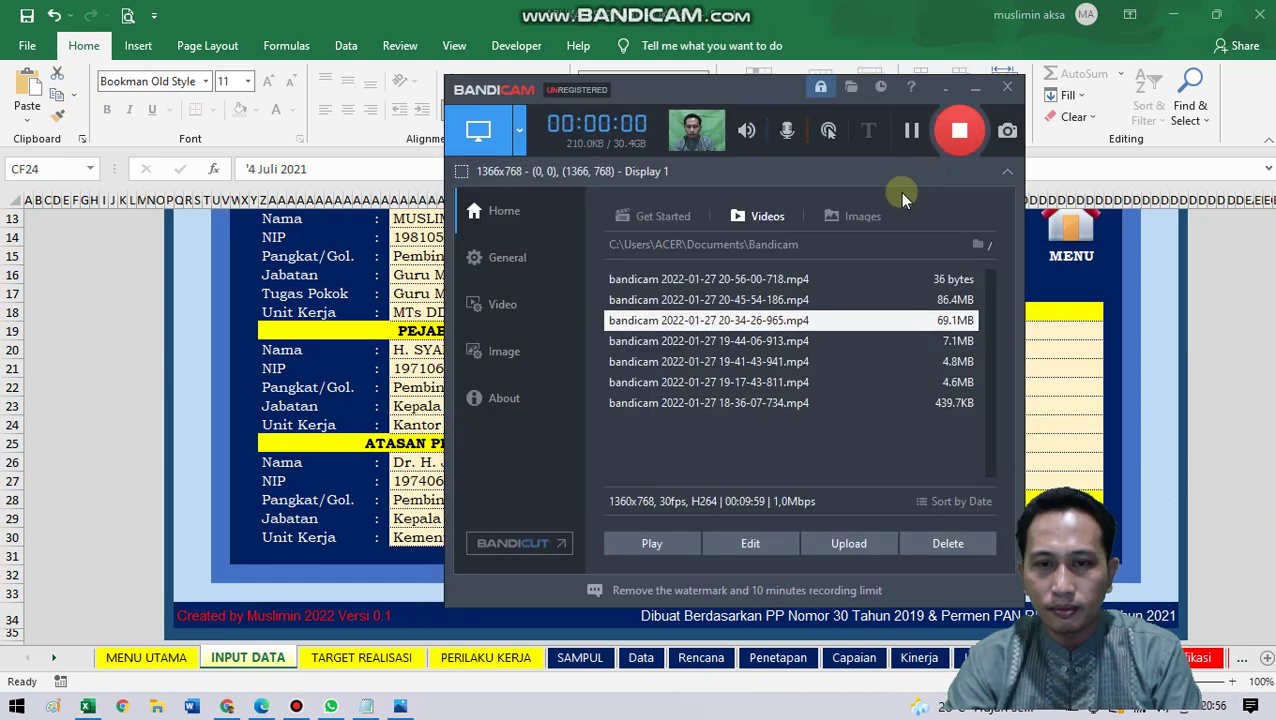
pyautogui.click(970, 92)
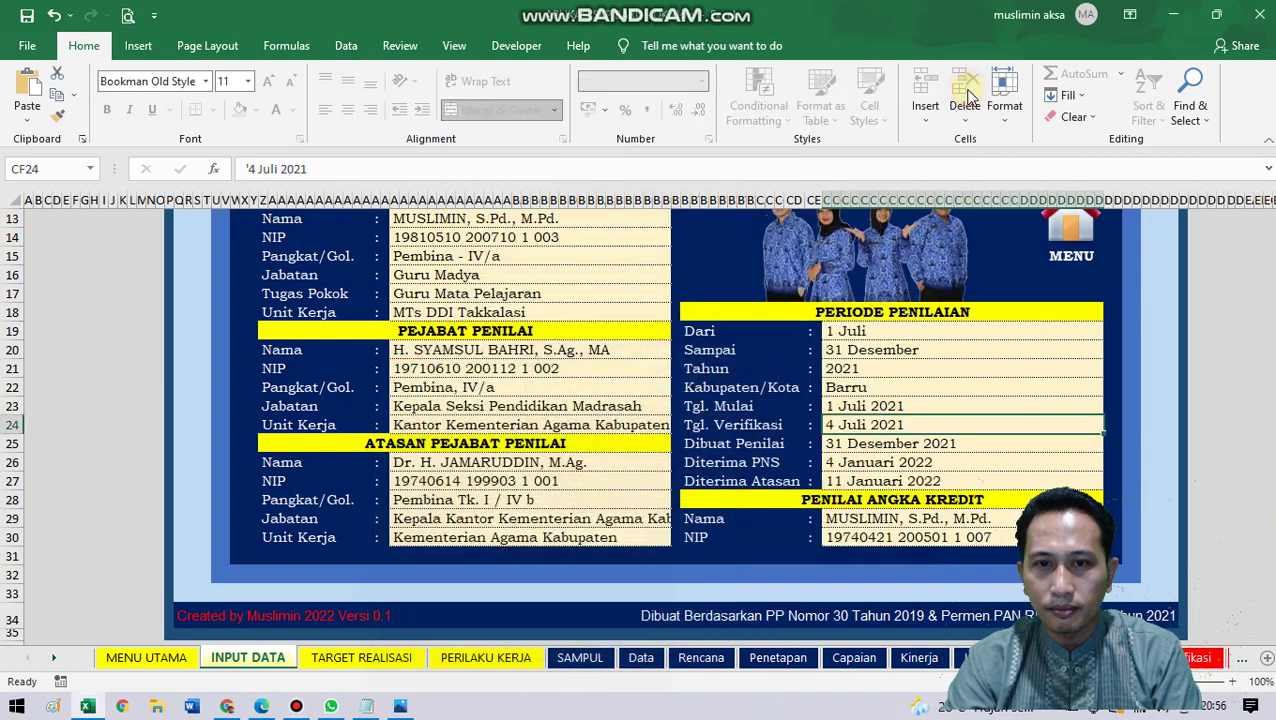
pyautogui.click(896, 451)
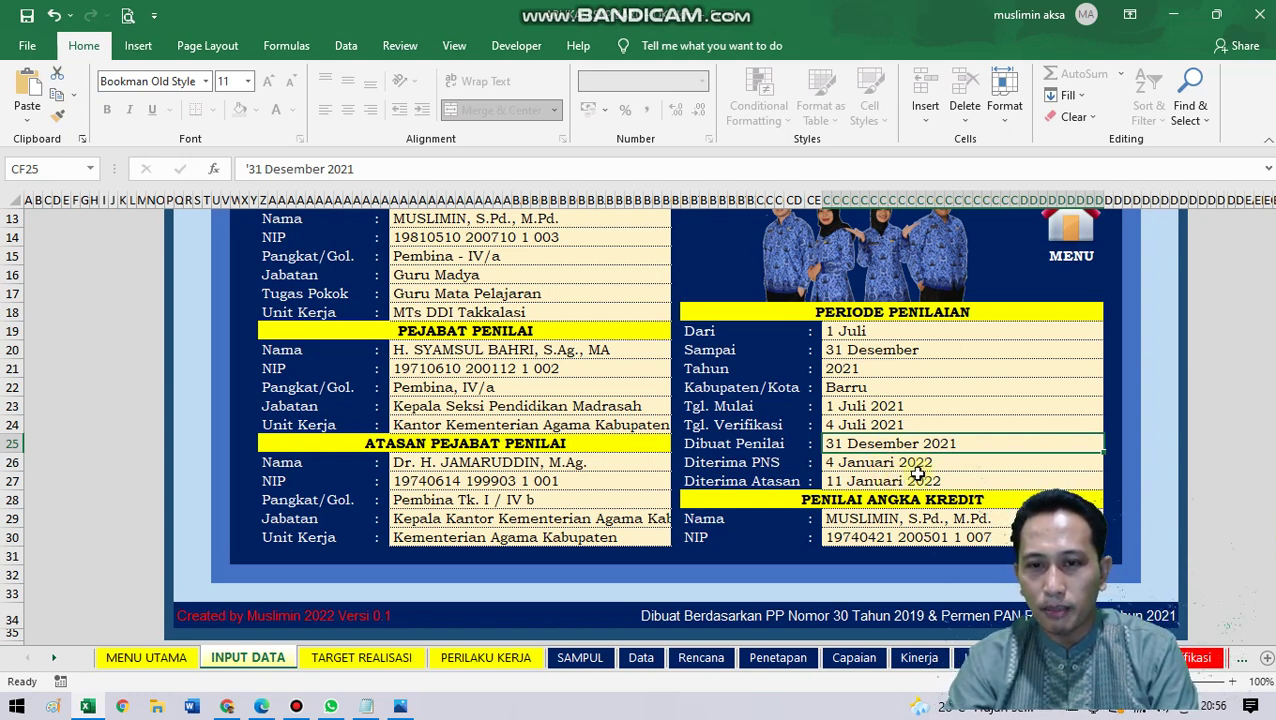
pyautogui.click(917, 469)
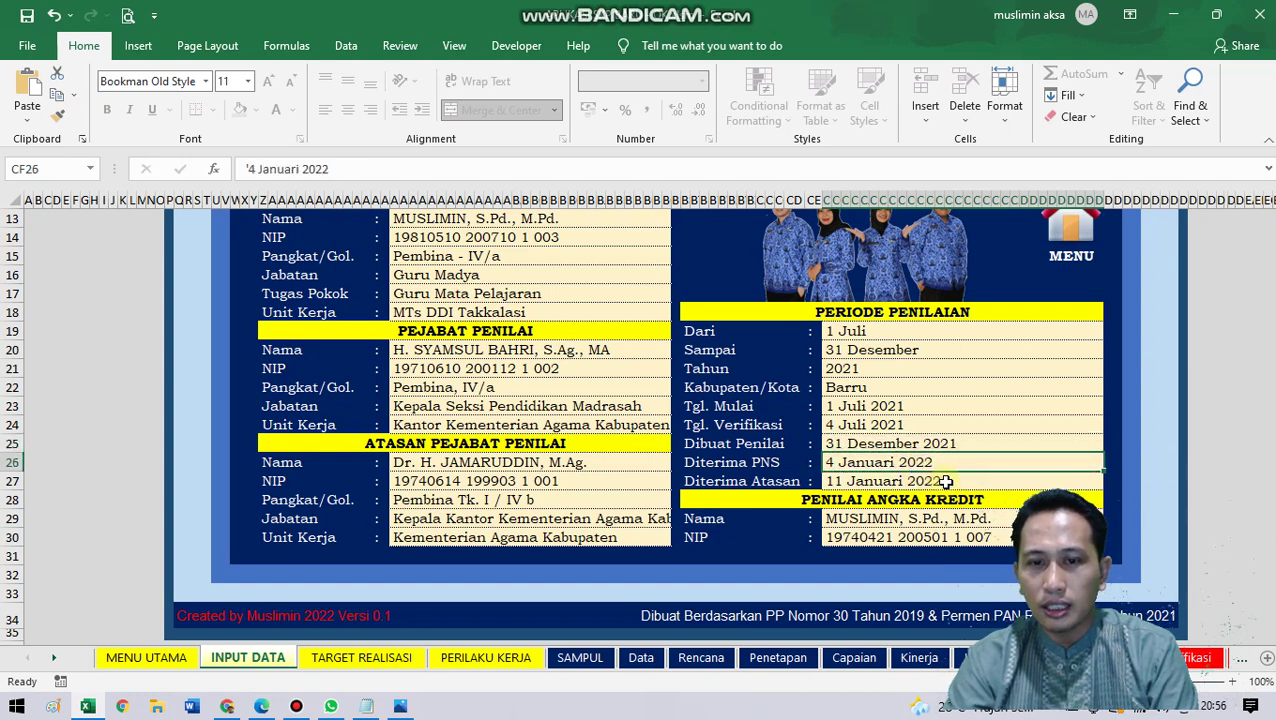
pyautogui.scroll(-1, 945, 481)
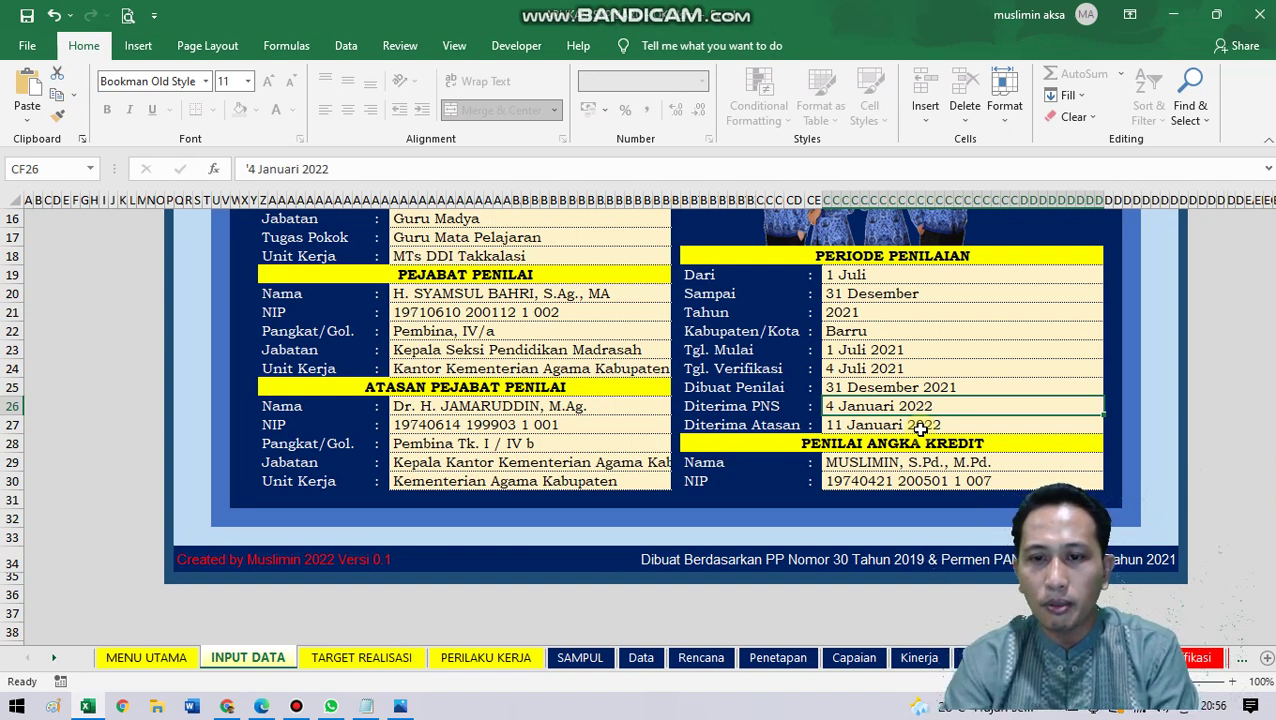
pyautogui.click(920, 427)
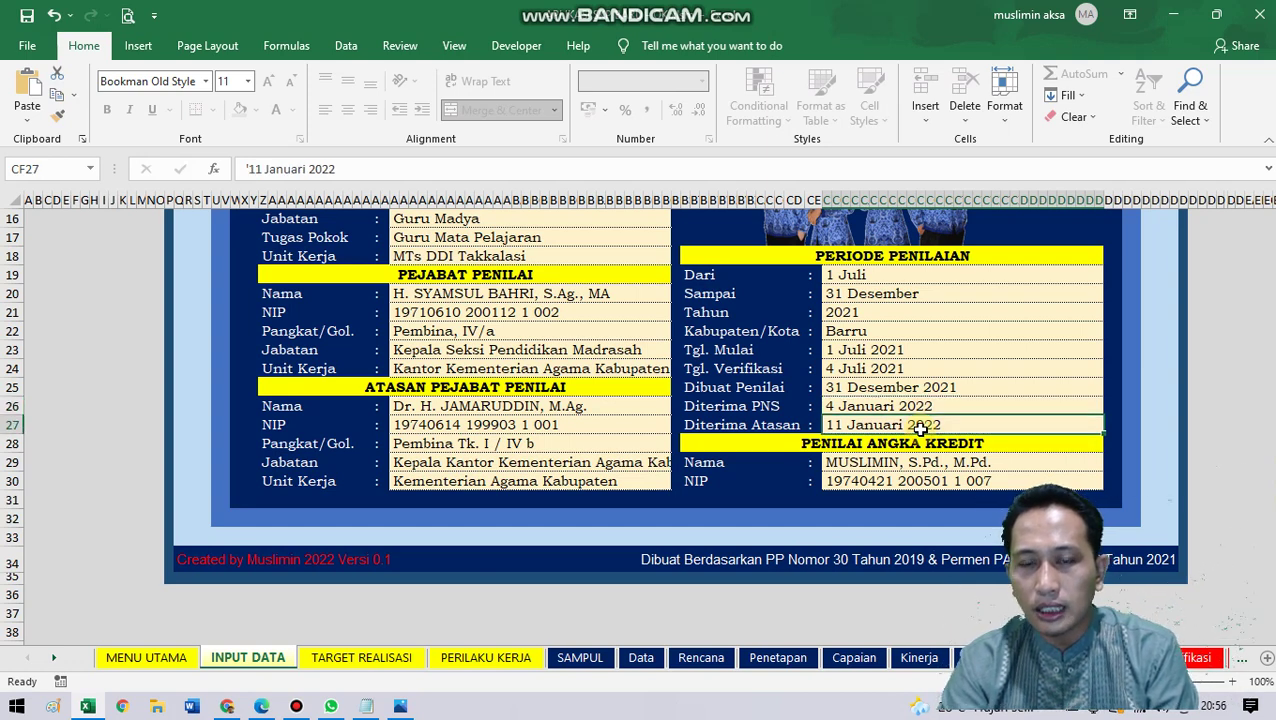
pyautogui.click(911, 407)
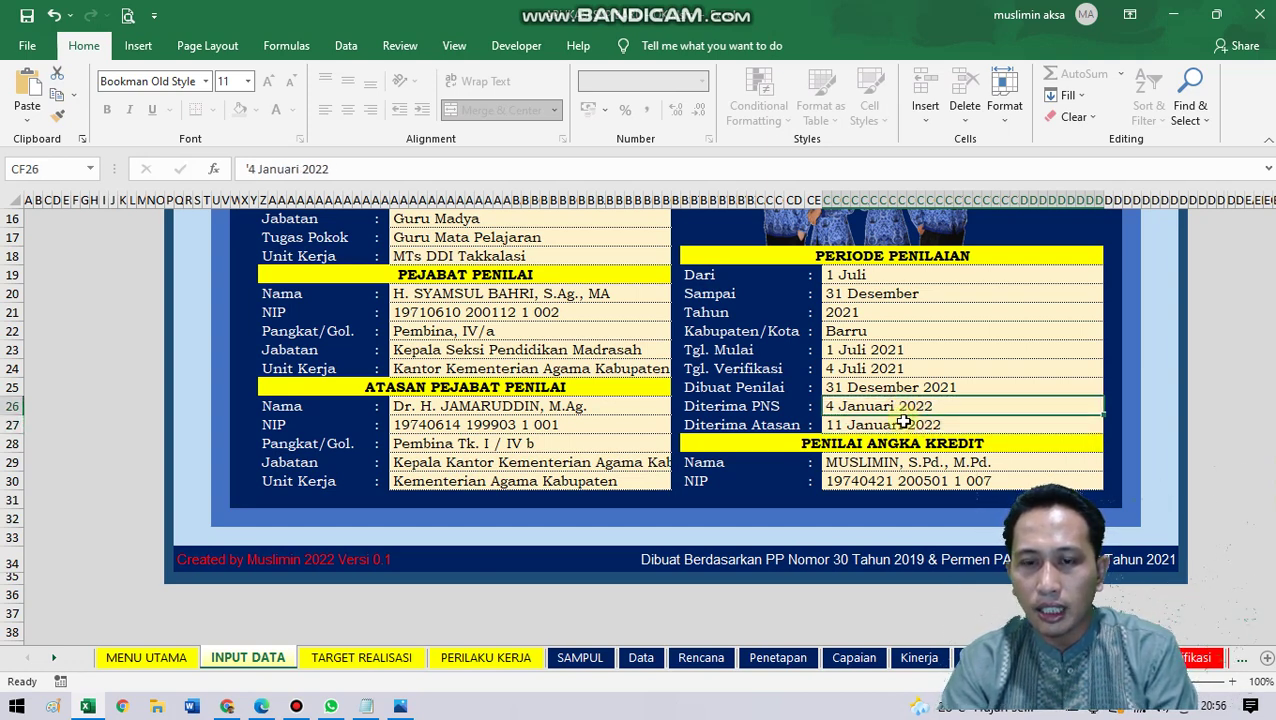
pyautogui.click(905, 428)
pyautogui.click(905, 407)
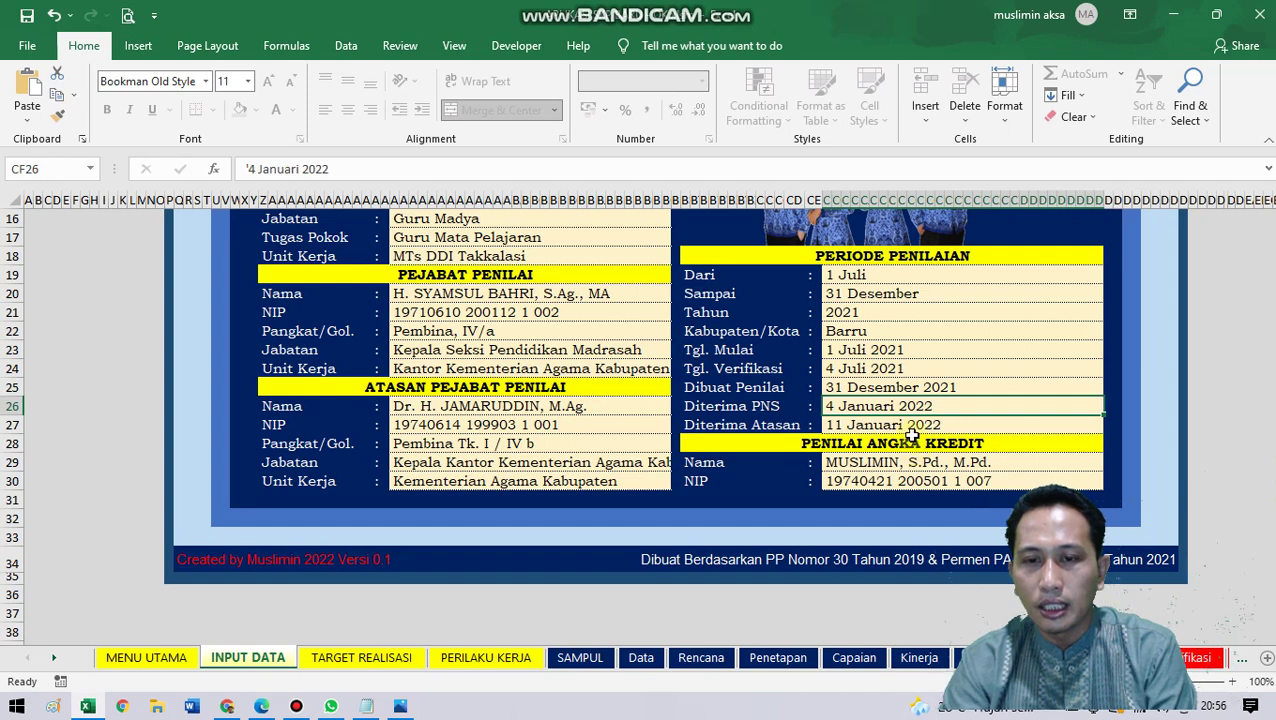
pyautogui.click(912, 425)
pyautogui.click(907, 406)
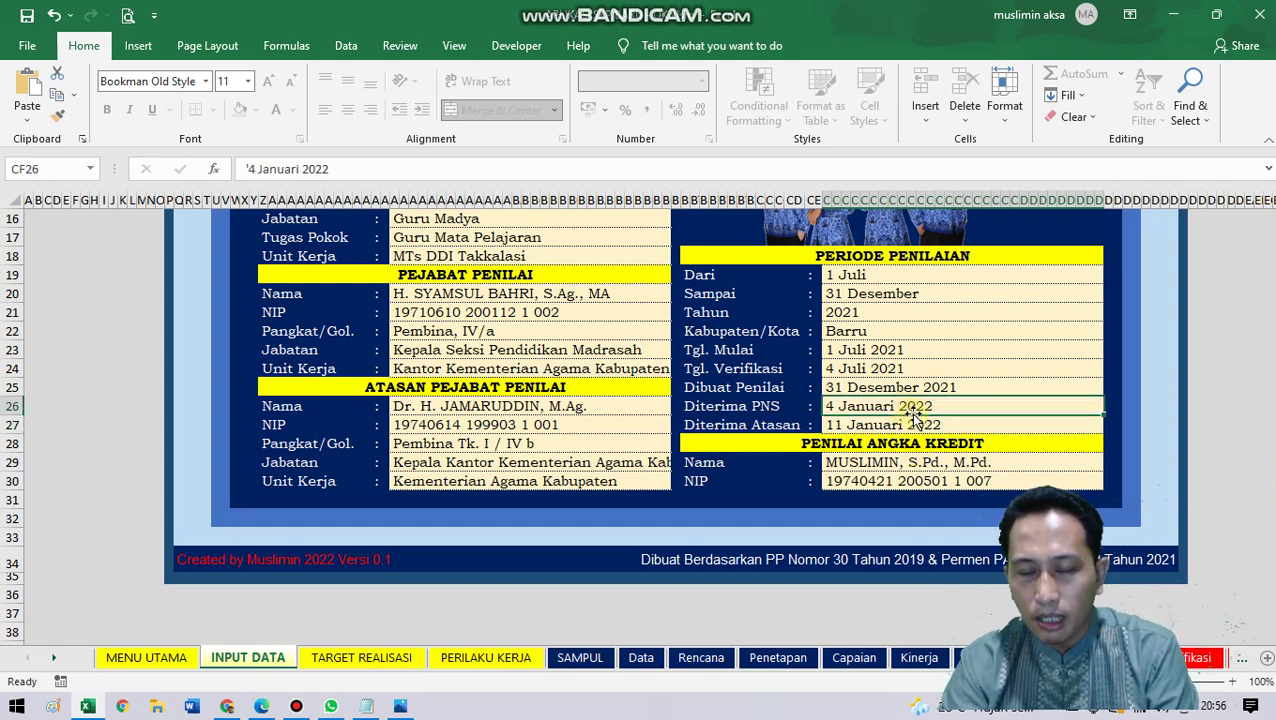
# Step: Compare the Diterima PNS and Diterima Atasan dates in the PERIODE PENILAIAN section
pyautogui.moveTo(900, 410); pyautogui.dragTo(900, 424)
pyautogui.click(893, 405)
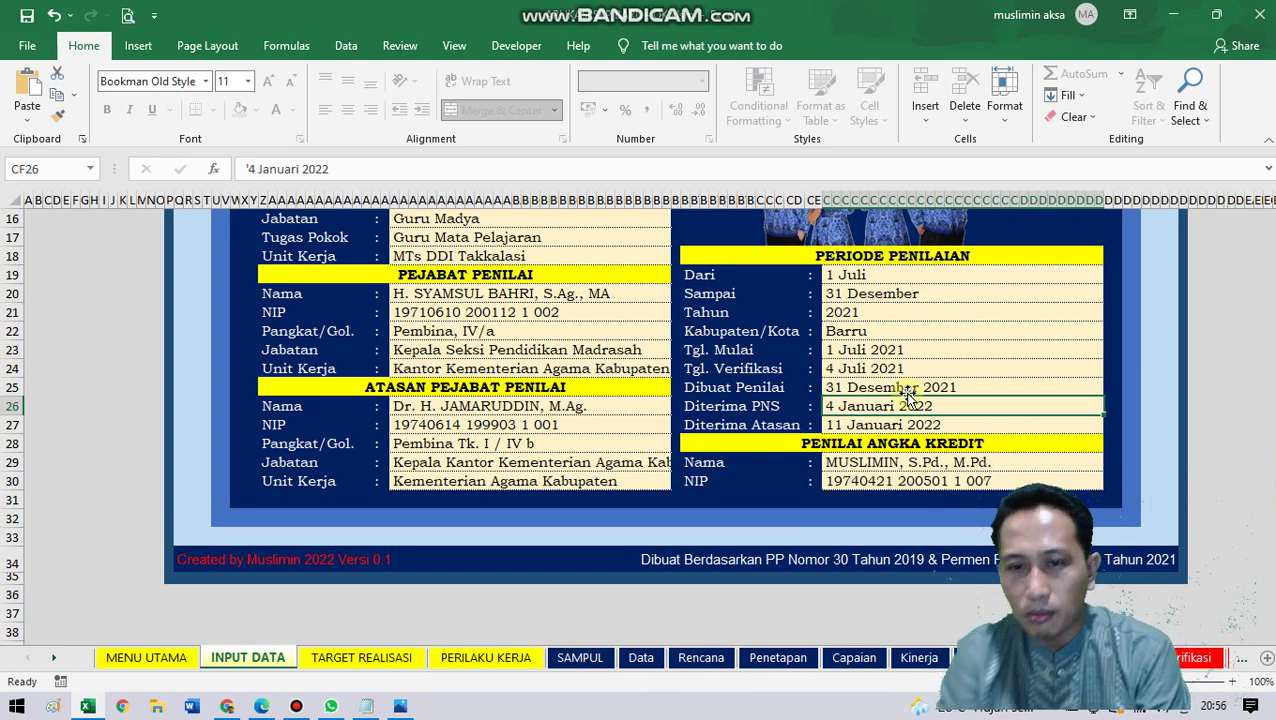
pyautogui.click(893, 425)
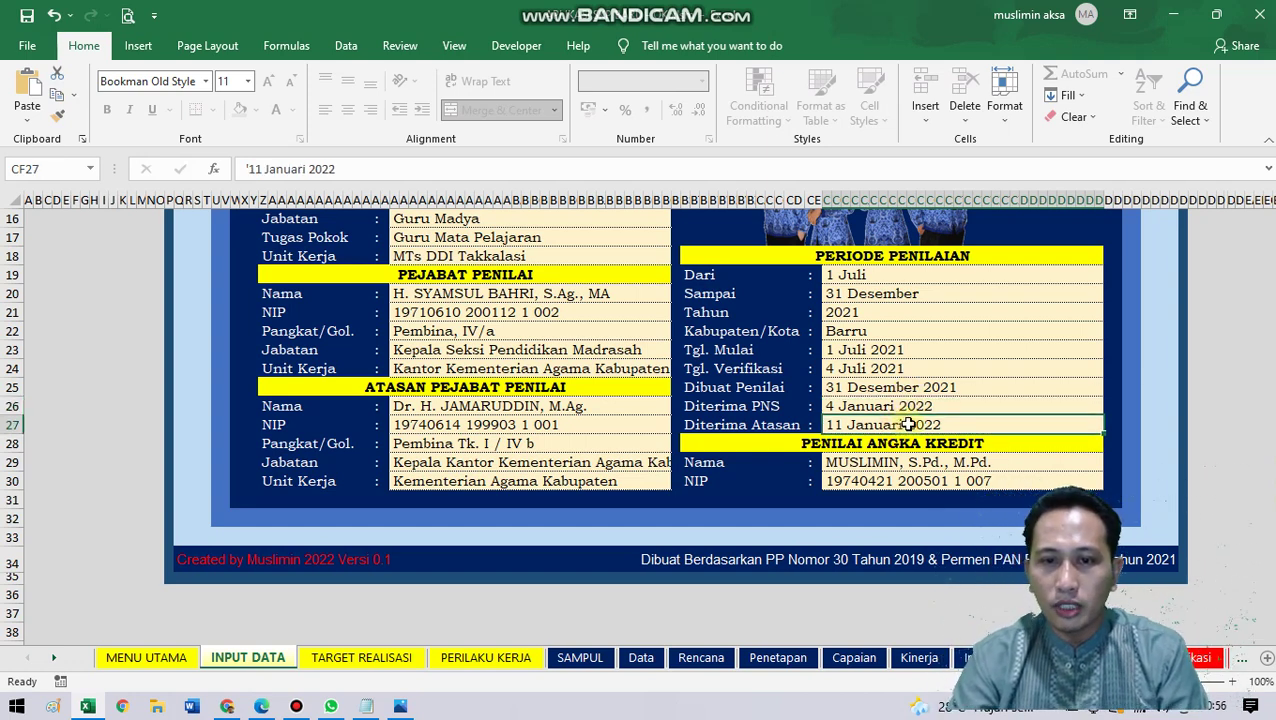
pyautogui.click(885, 407)
pyautogui.click(890, 425)
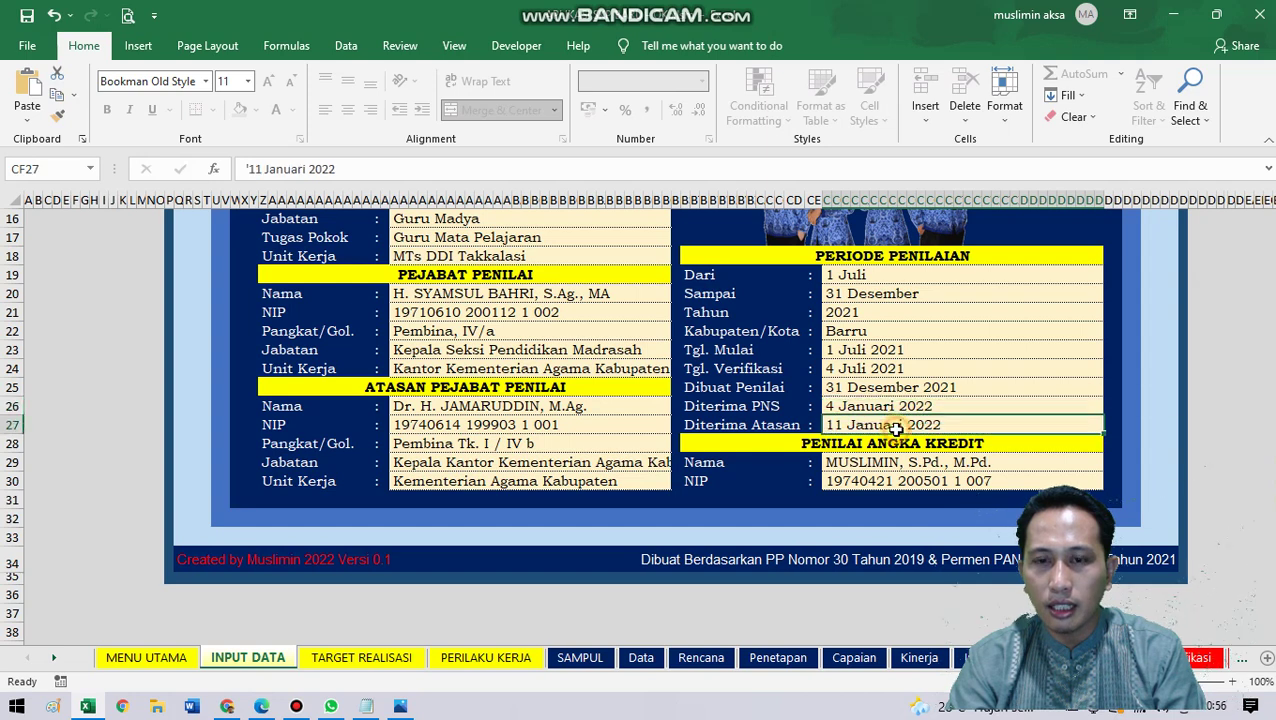
pyautogui.click(893, 409)
pyautogui.click(894, 425)
pyautogui.click(893, 409)
pyautogui.click(895, 425)
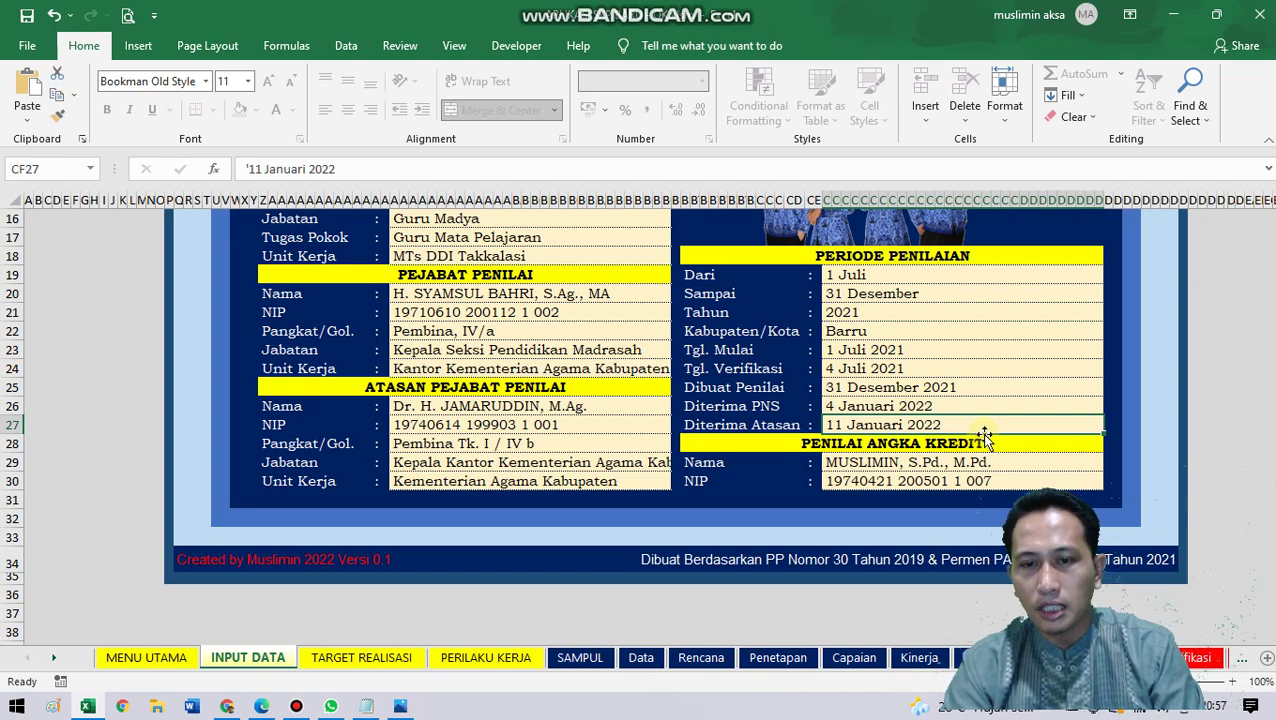
# Step: Replace the Nama in the PENILAI ANGKA KREDIT section with the credit assessor's full name and title
pyautogui.click(938, 466)
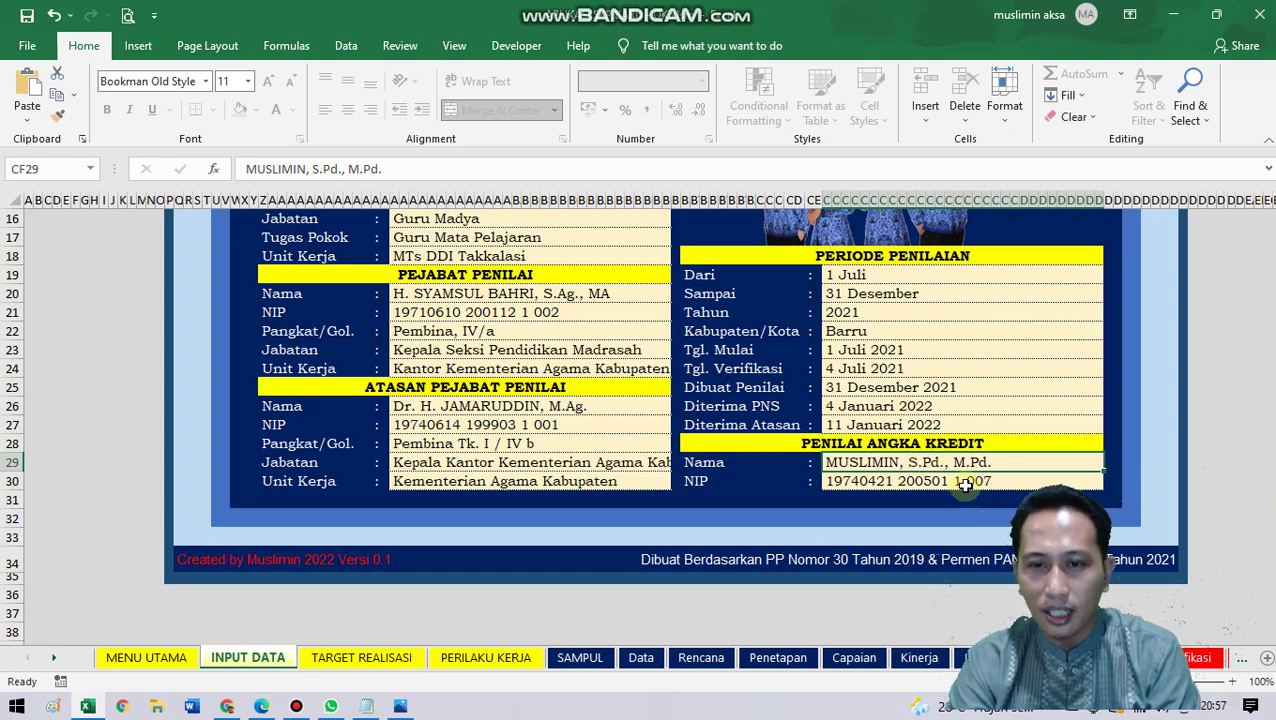
pyautogui.click(966, 481)
pyautogui.click(926, 462)
pyautogui.doubleClick(926, 462)
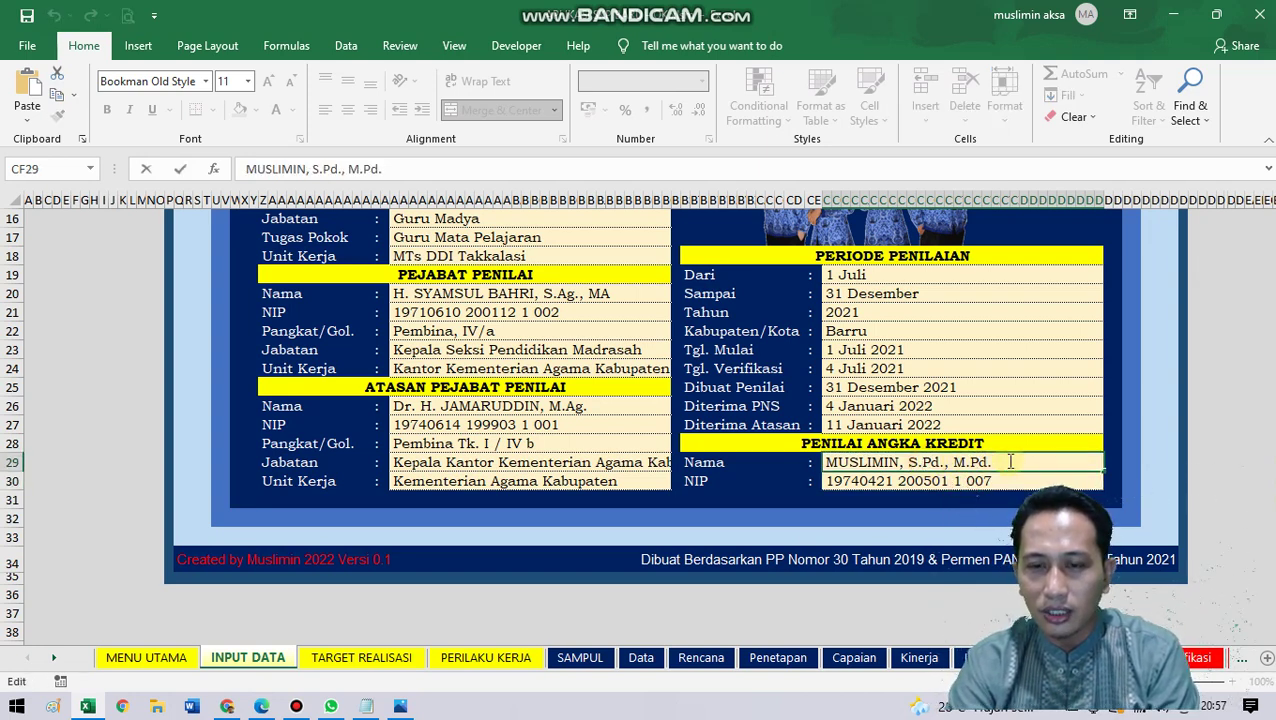
pyautogui.keyDown('shift'); pyautogui.click(826, 464); pyautogui.keyUp('shift')
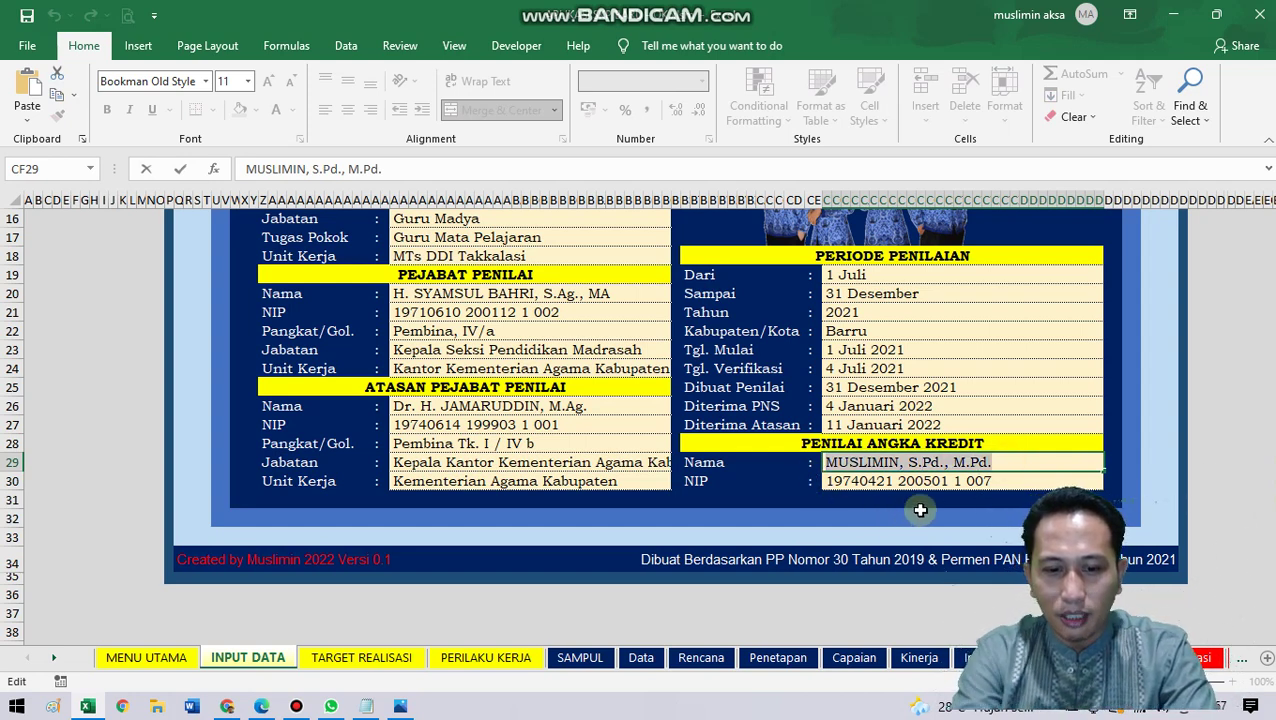
pyautogui.write('IDHAM, S.Pd.I')
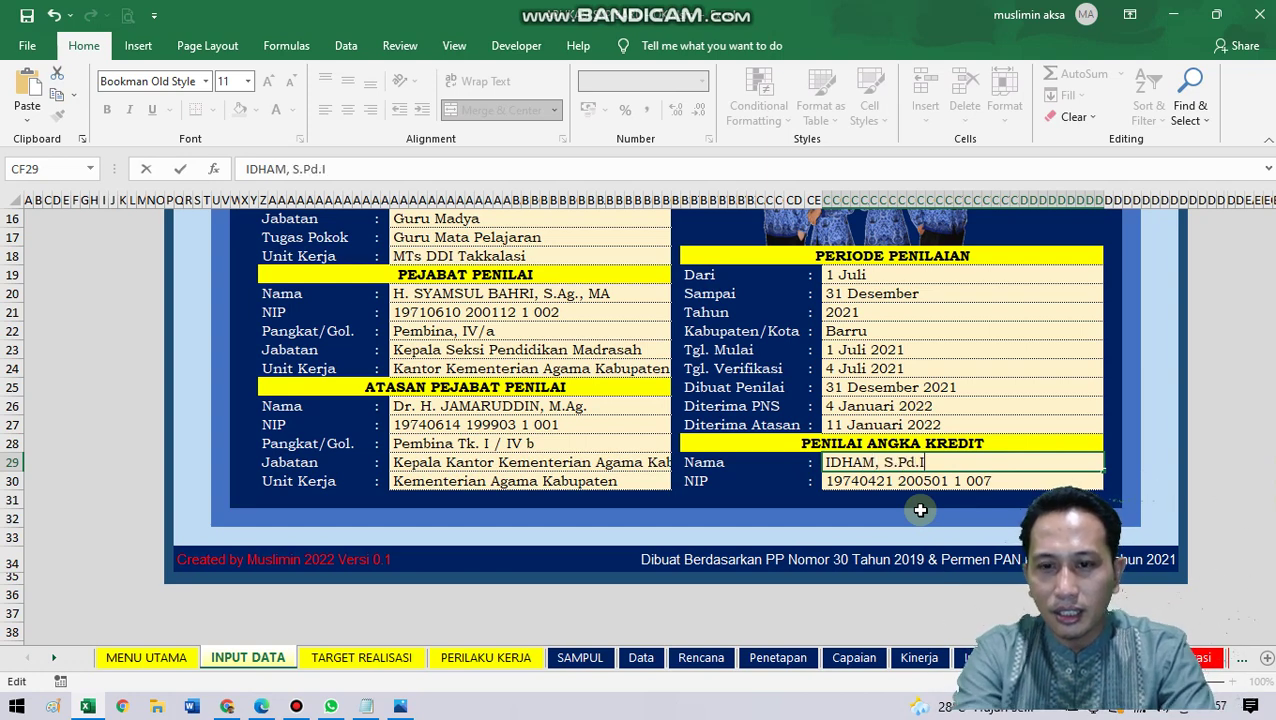
pyautogui.press('Return')
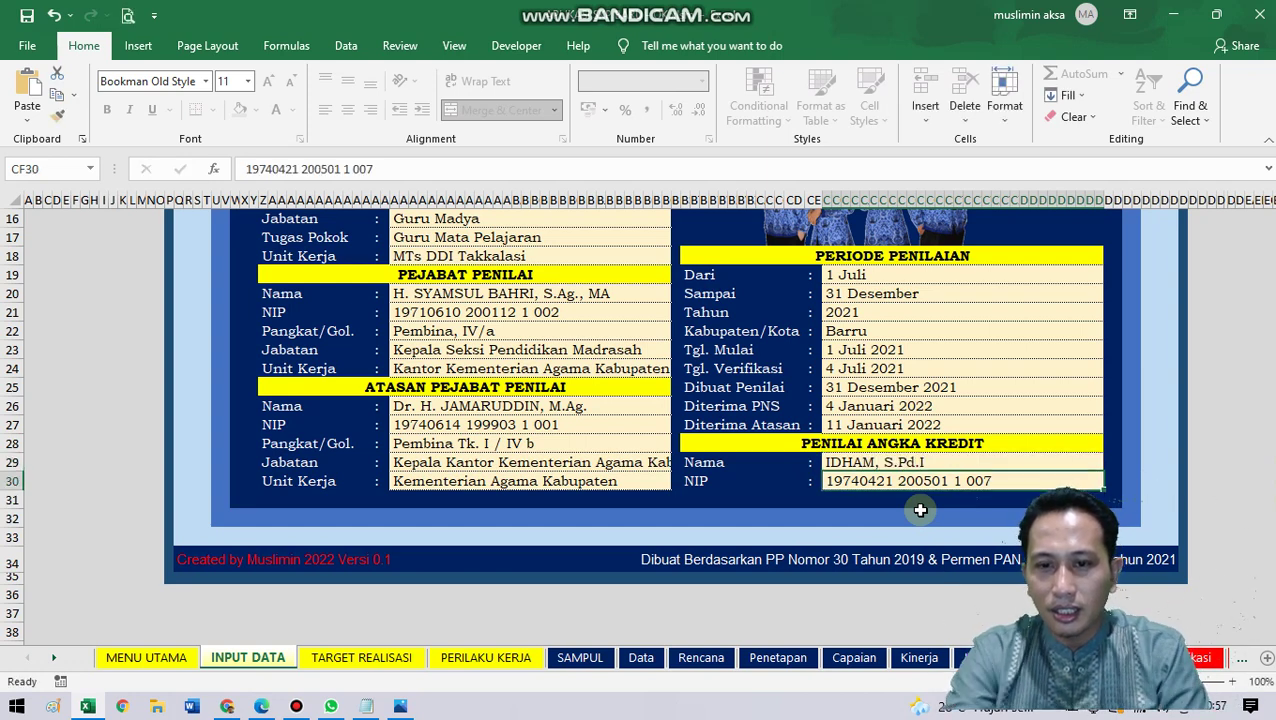
pyautogui.click(959, 460)
pyautogui.click(915, 425)
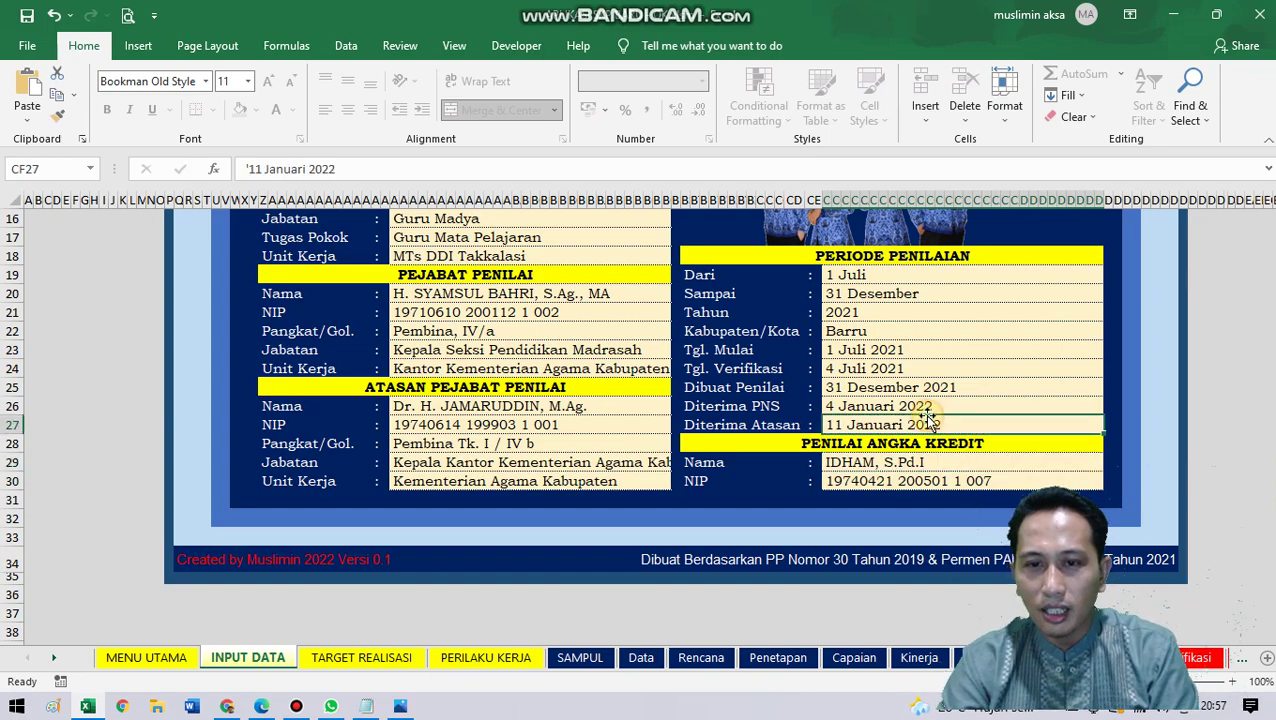
# Step: Return to the MENU UTAMA sheet and open the TARGET & REALISASI table from there
pyautogui.scroll(2, 903, 418)
pyautogui.scroll(1, 903, 418)
pyautogui.scroll(-3, 910, 410)
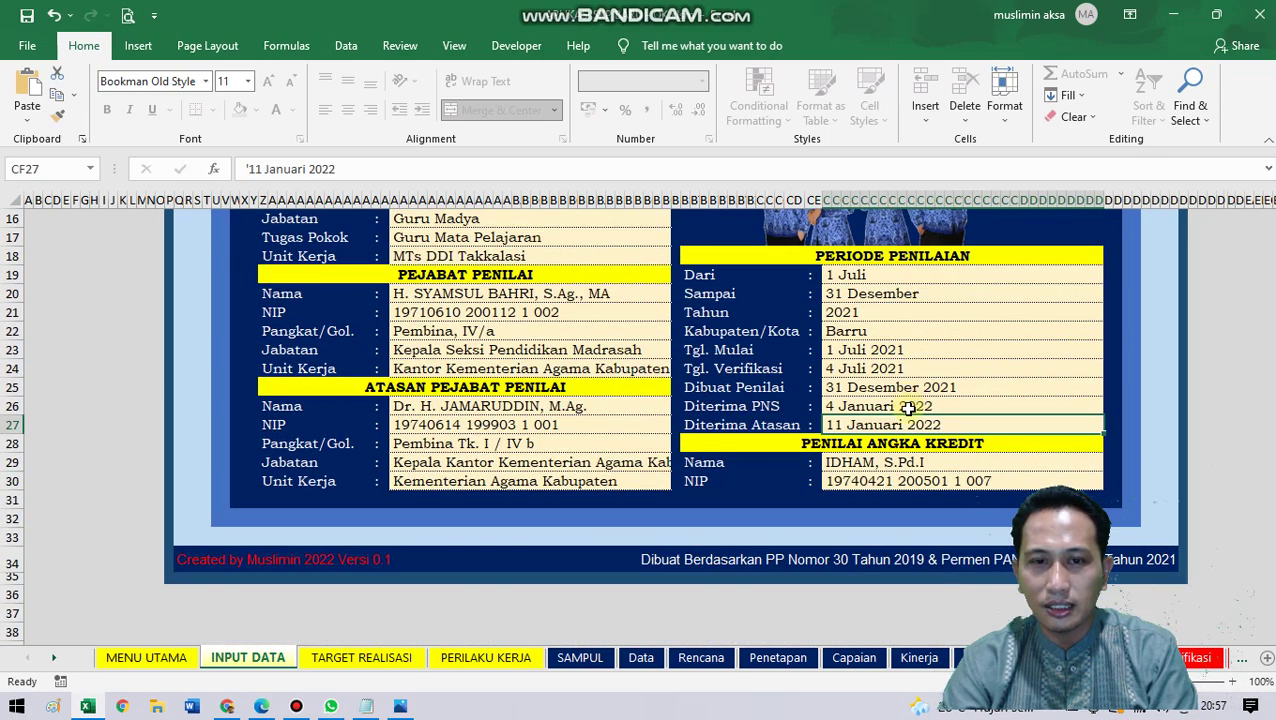
pyautogui.scroll(2, 600, 370)
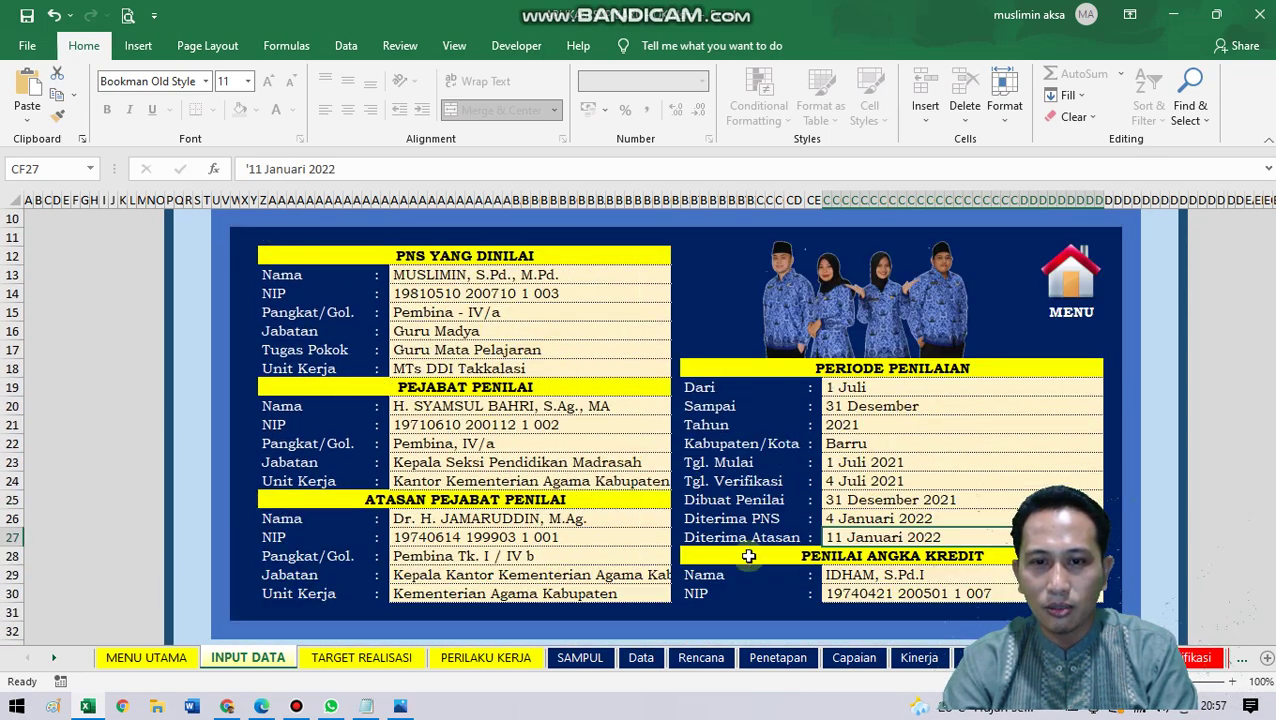
pyautogui.click(1066, 290)
pyautogui.scroll(-2, 561, 459)
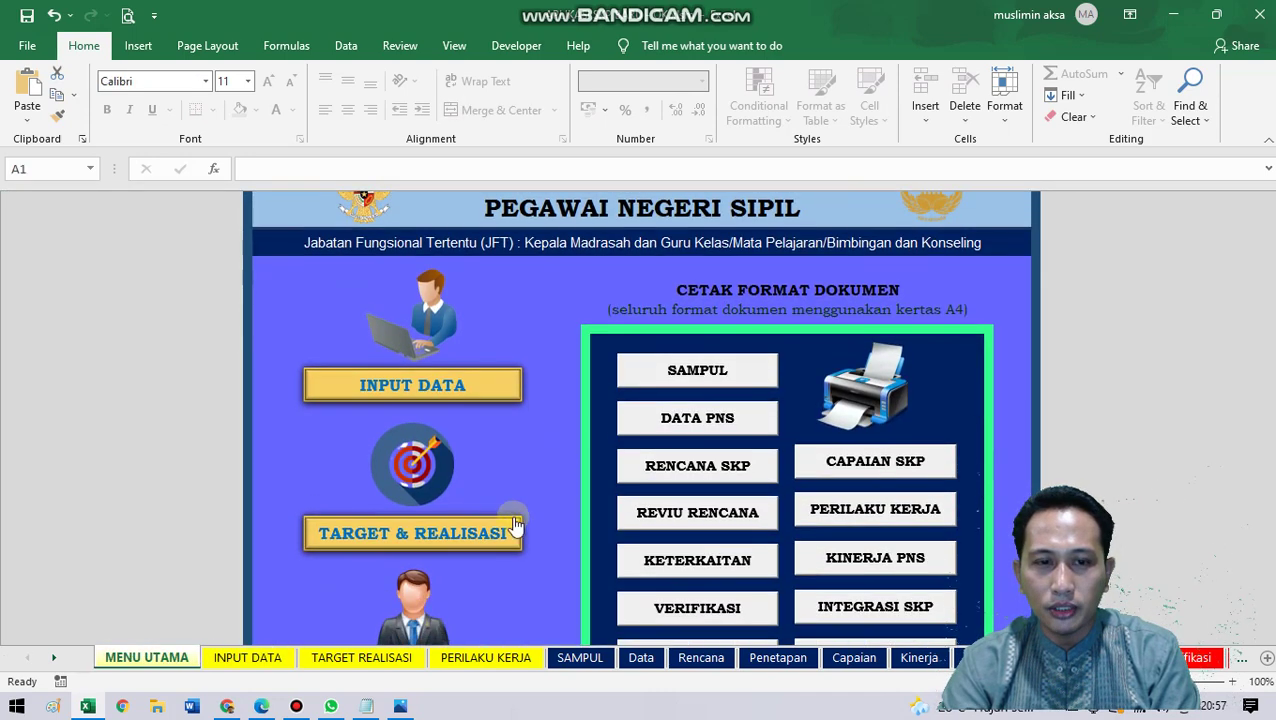
pyautogui.click(386, 476)
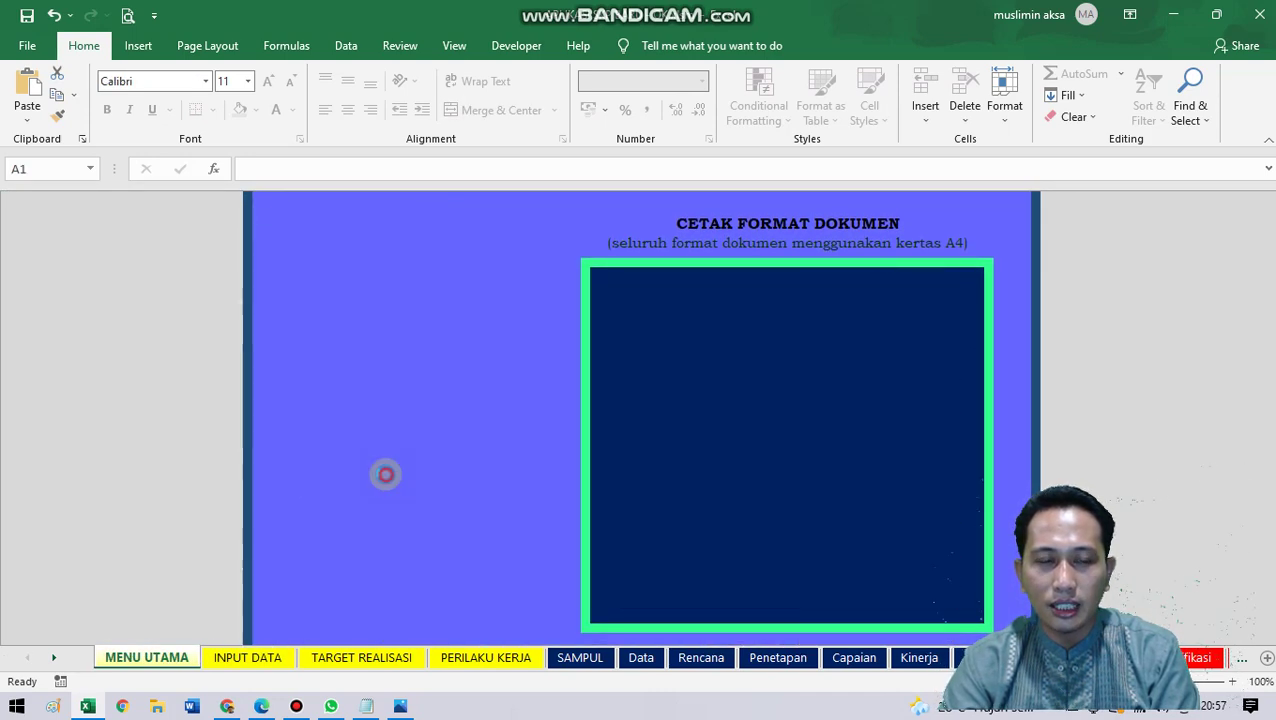
pyautogui.scroll(-3, 520, 530)
pyautogui.scroll(-1, 526, 535)
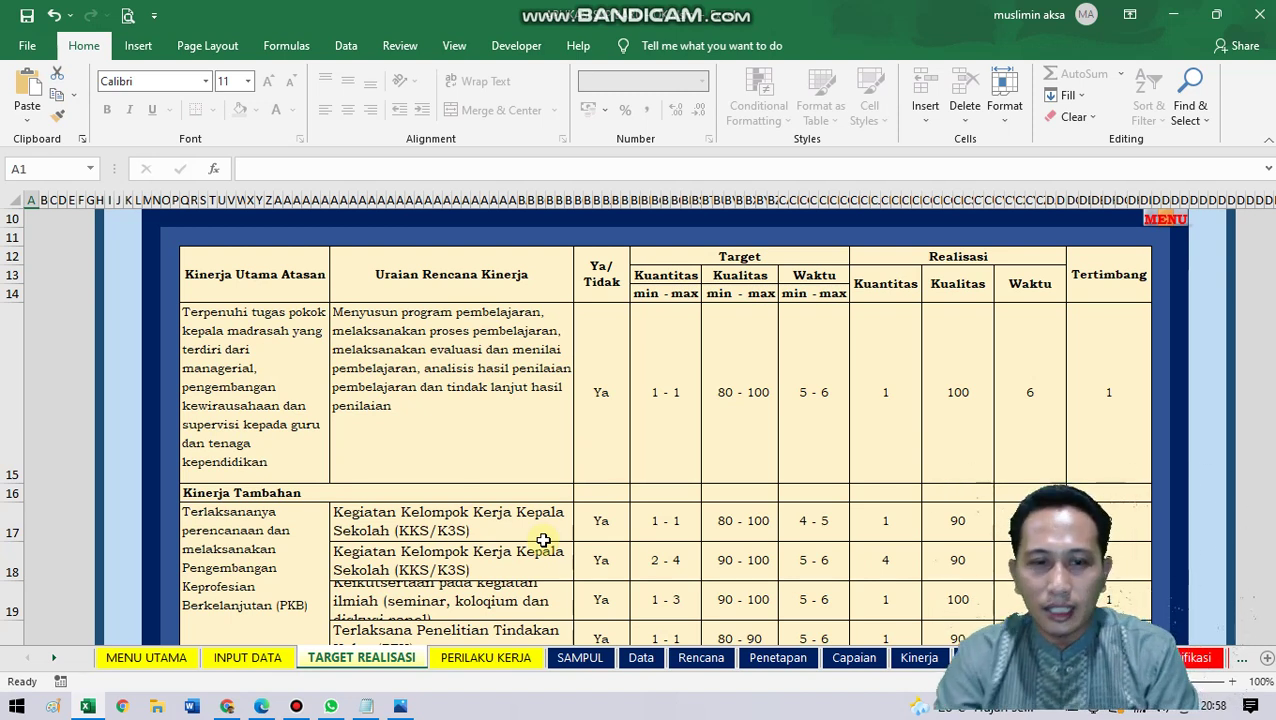
# Step: Examine the Kinerja Utama Atasan and Uraian Rencana Kinerja entries in the main and additional performance rows
pyautogui.scroll(-2, 543, 540)
pyautogui.click(490, 252)
pyautogui.scroll(1, 531, 305)
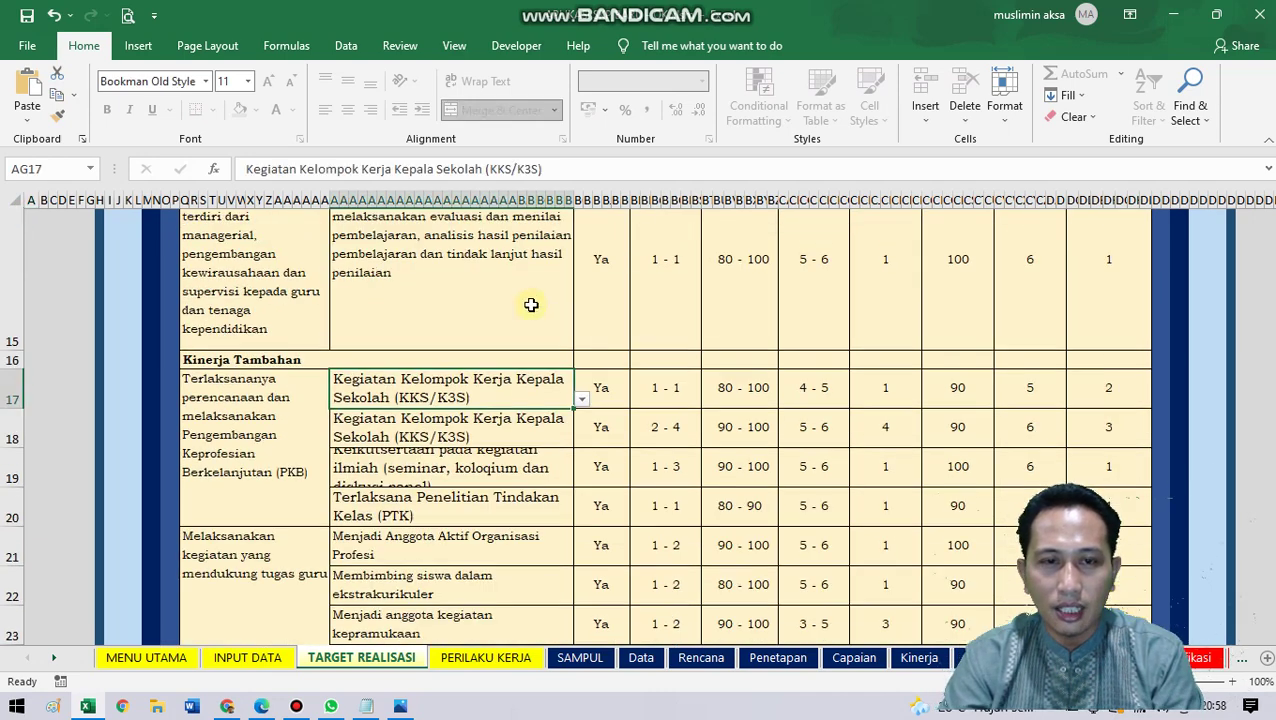
pyautogui.scroll(2, 531, 305)
pyautogui.click(352, 397)
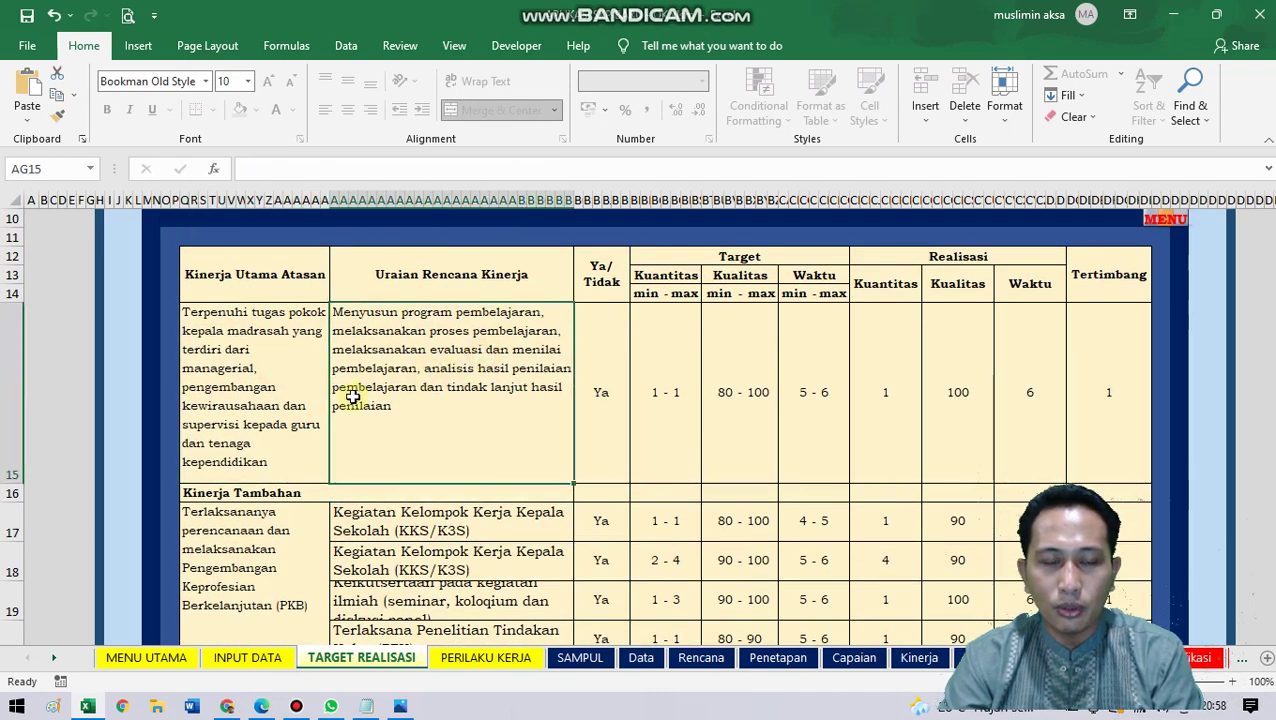
pyautogui.click(265, 402)
pyautogui.click(456, 382)
pyautogui.click(288, 385)
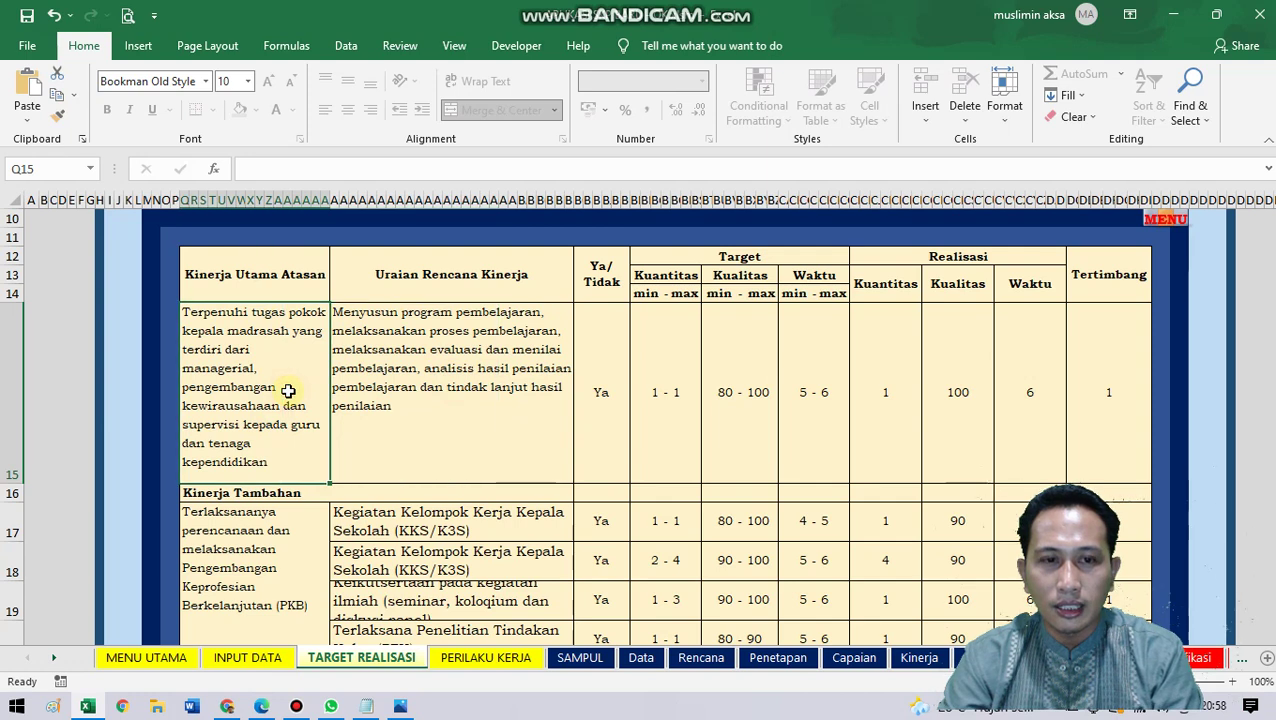
pyautogui.click(504, 371)
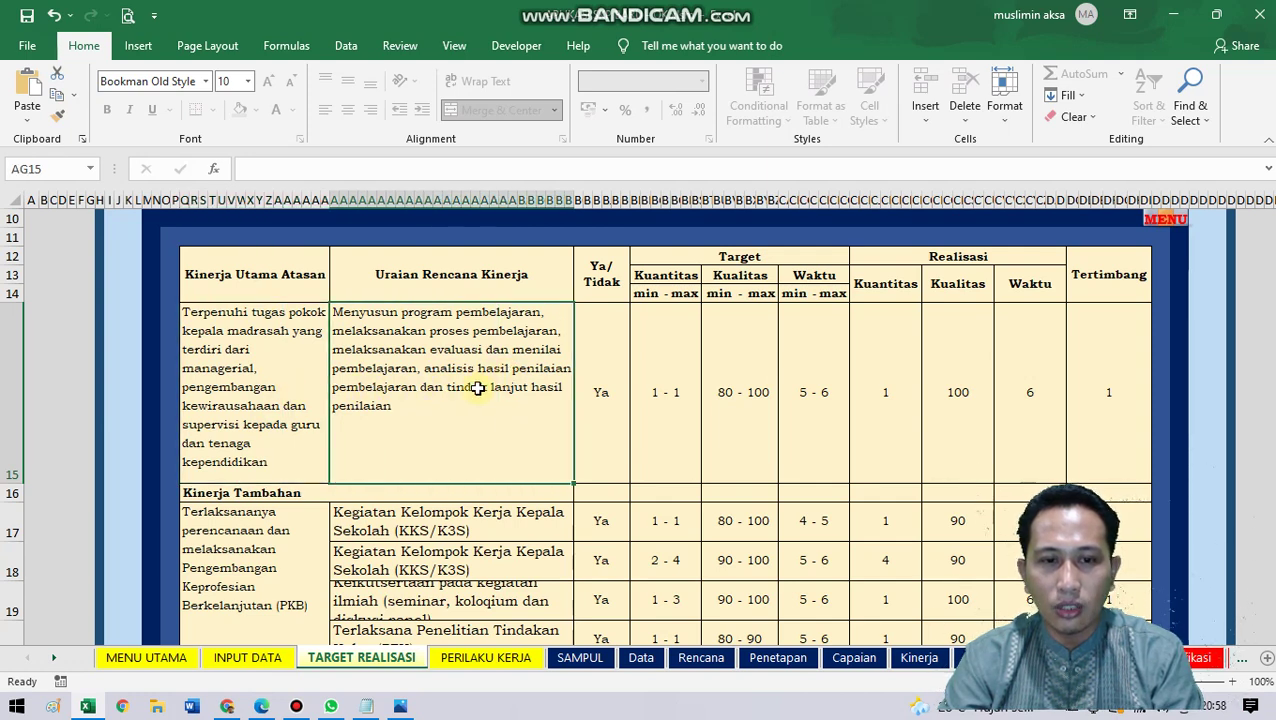
# Step: Go back to the INPUT DATA form and set Tugas Pokok of PNS YANG DINILAI to Kepala Madrasah
pyautogui.click(185, 665)
pyautogui.click(459, 346)
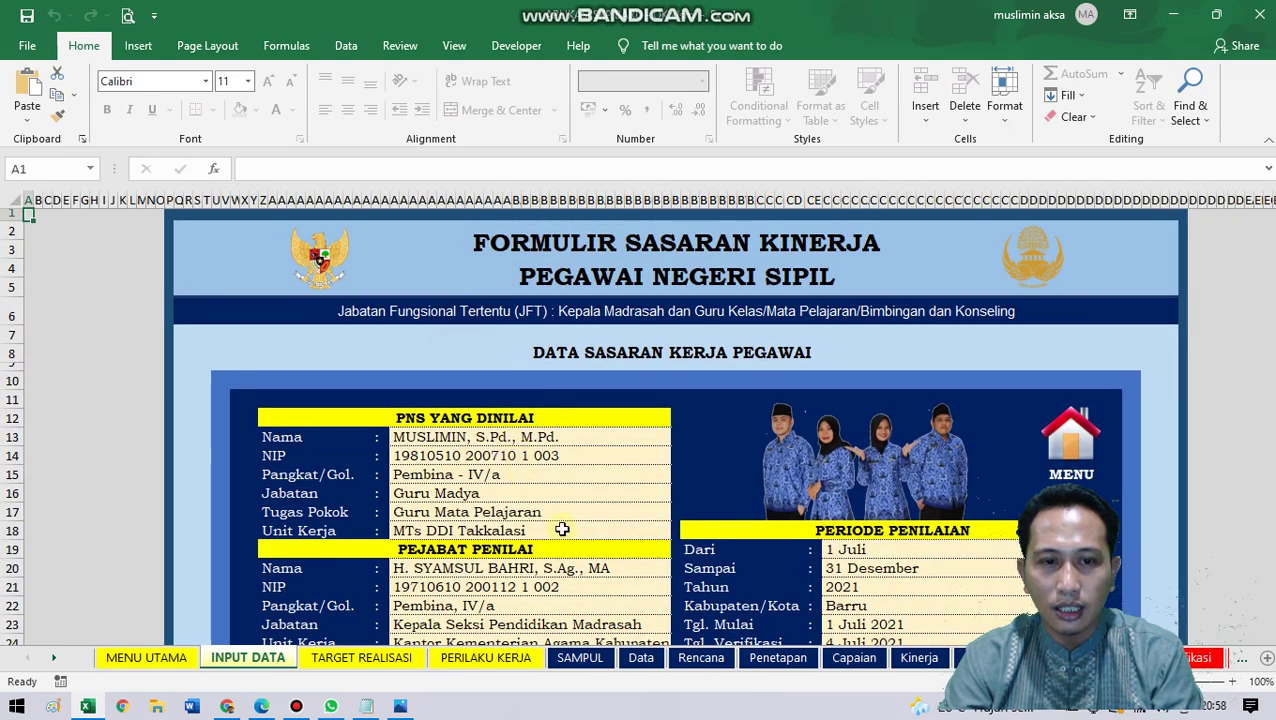
pyautogui.click(572, 510)
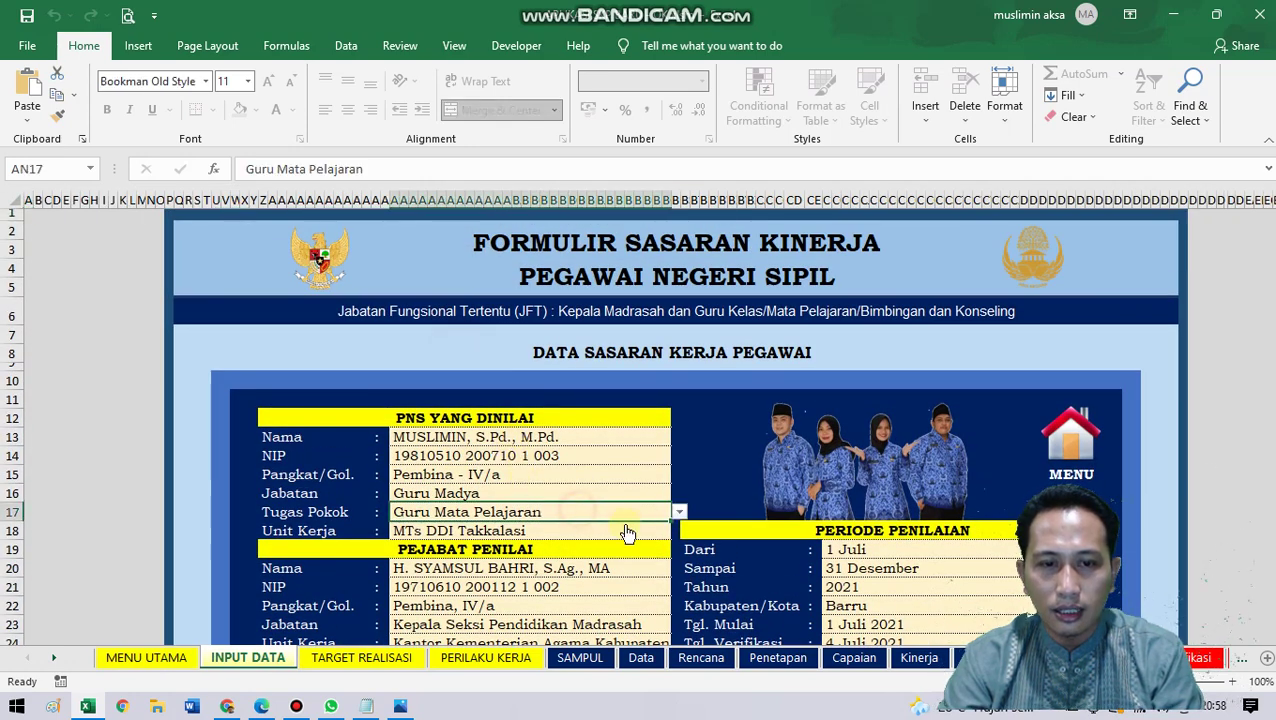
pyautogui.click(679, 512)
pyautogui.click(505, 559)
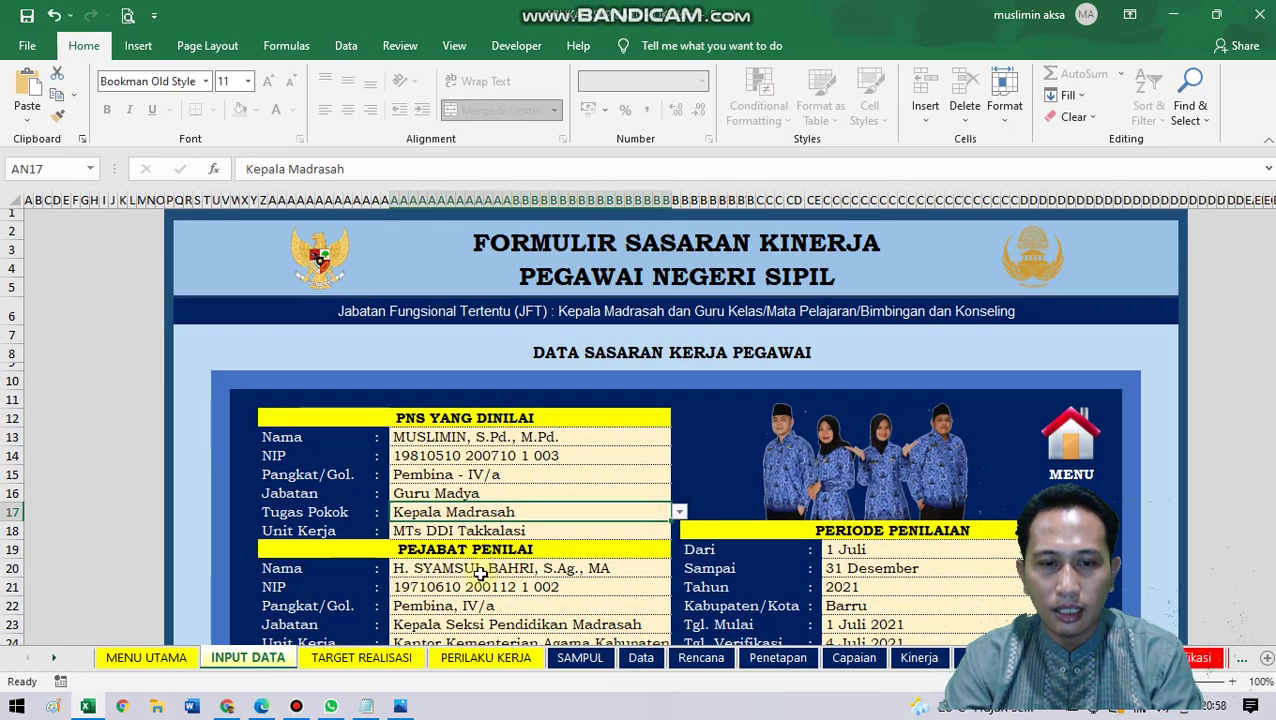
# Step: Check the main performance row of the TARGET REALISASI sheet for the Kepala Madrasah duty
pyautogui.click(401, 662)
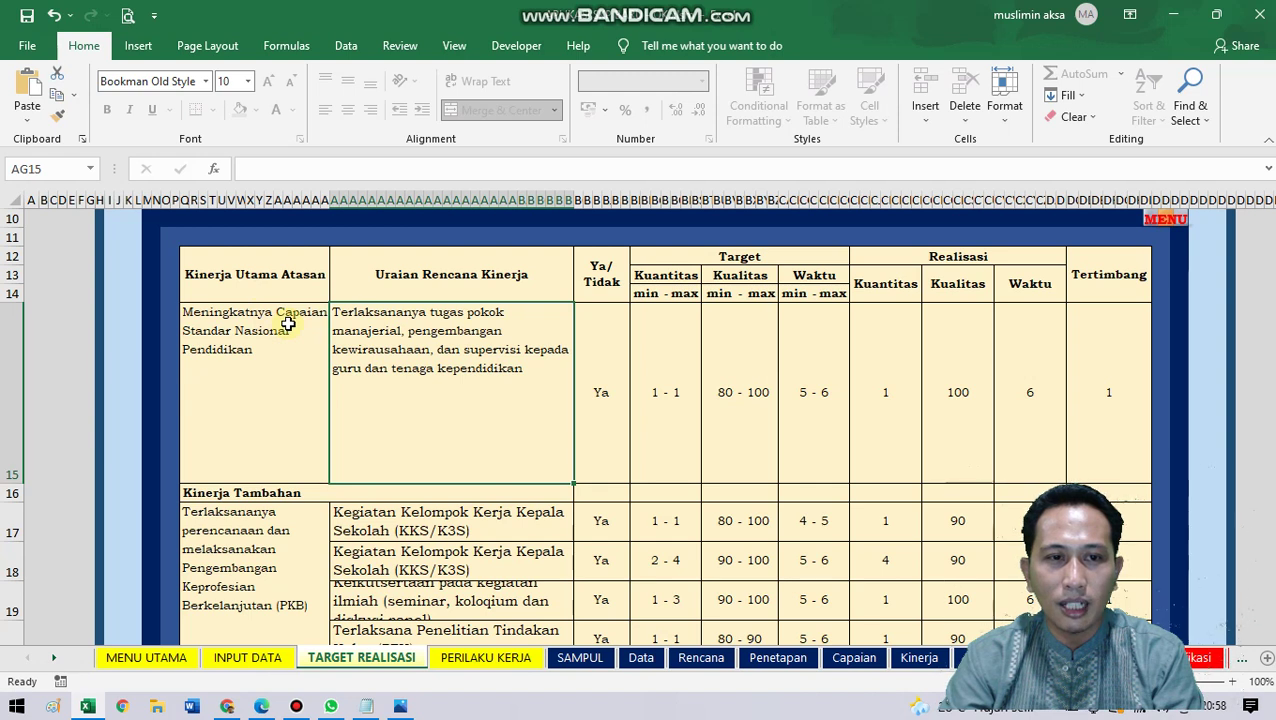
pyautogui.click(277, 344)
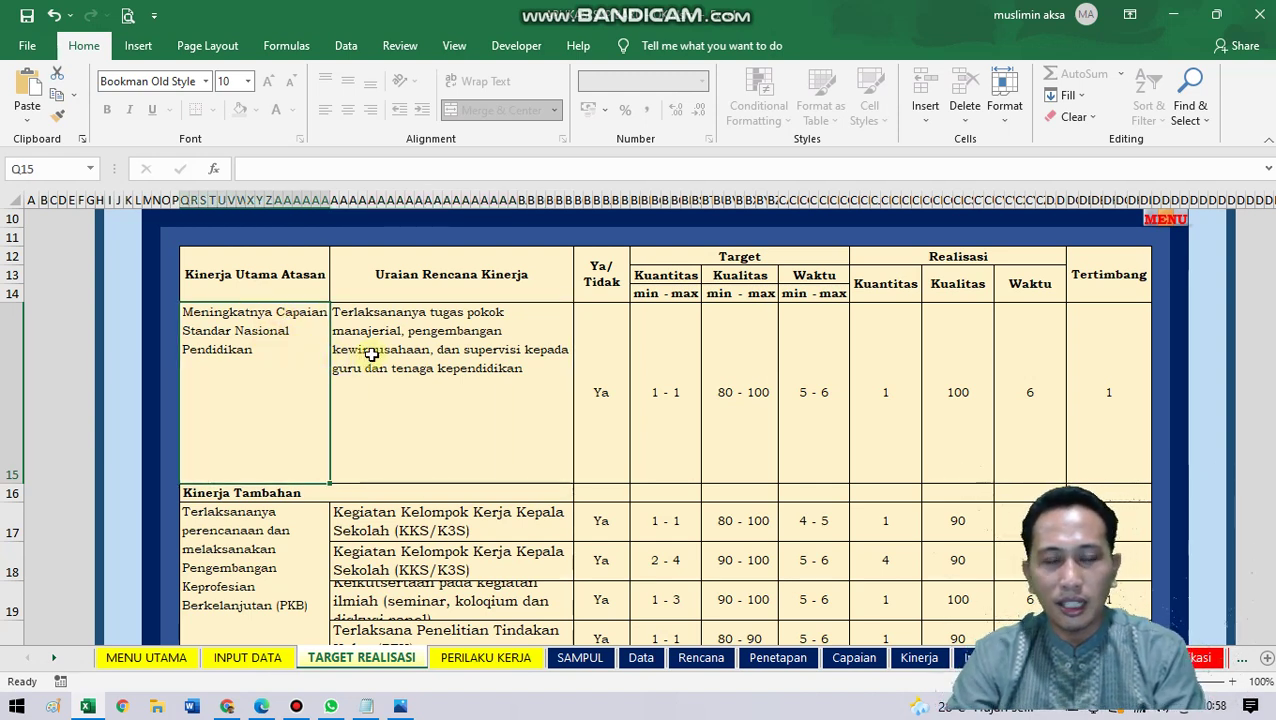
pyautogui.click(371, 354)
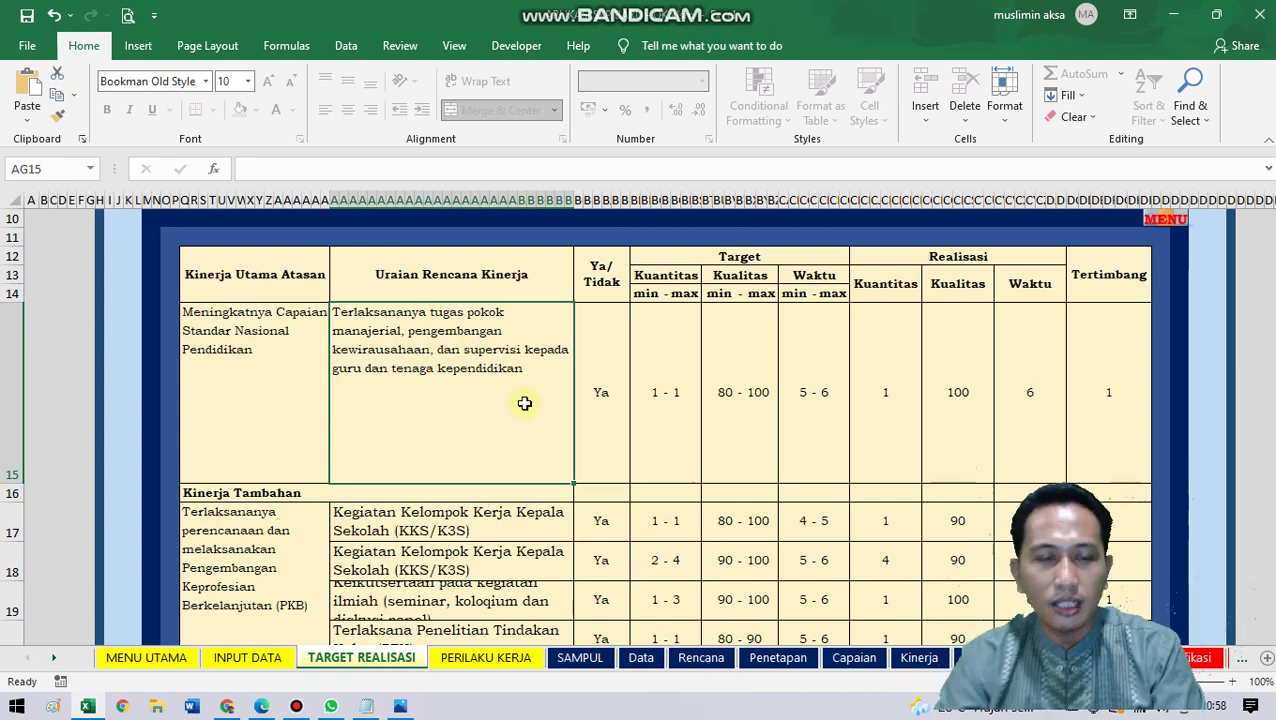
# Step: Return to the INPUT DATA form and set Tugas Pokok back to Guru Mata Pelajaran
pyautogui.click(165, 657)
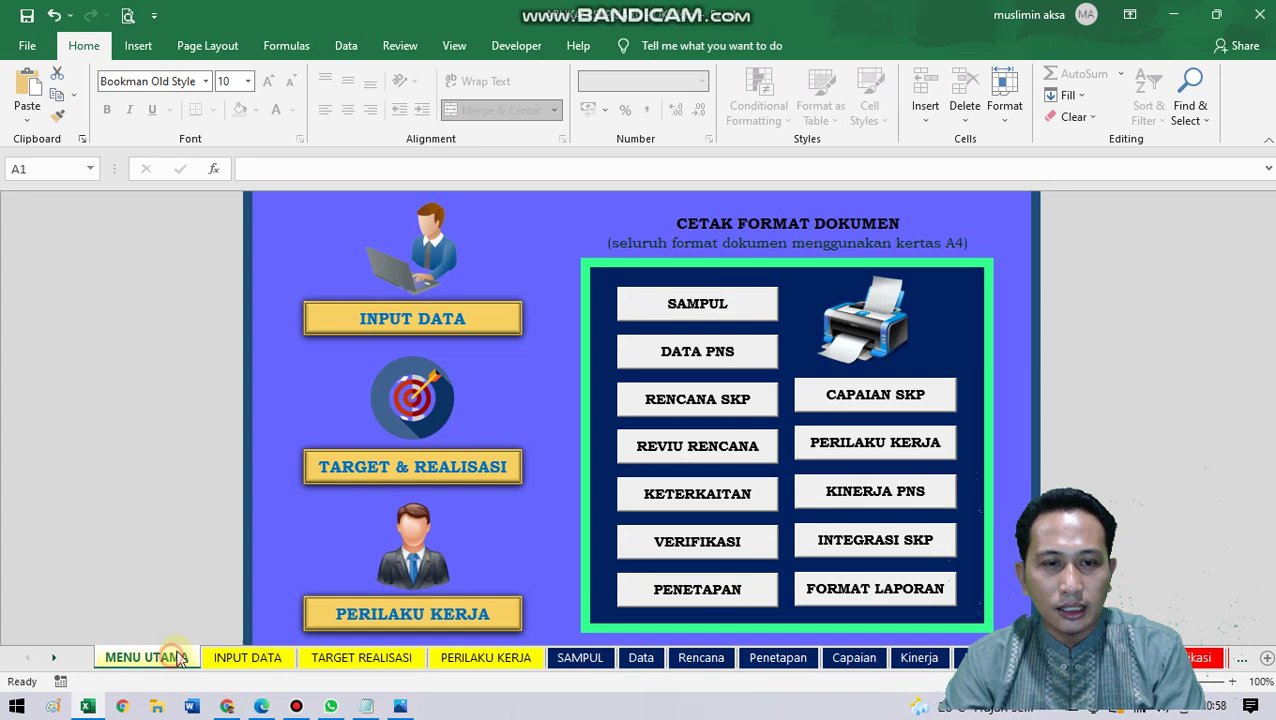
pyautogui.click(460, 330)
pyautogui.click(546, 517)
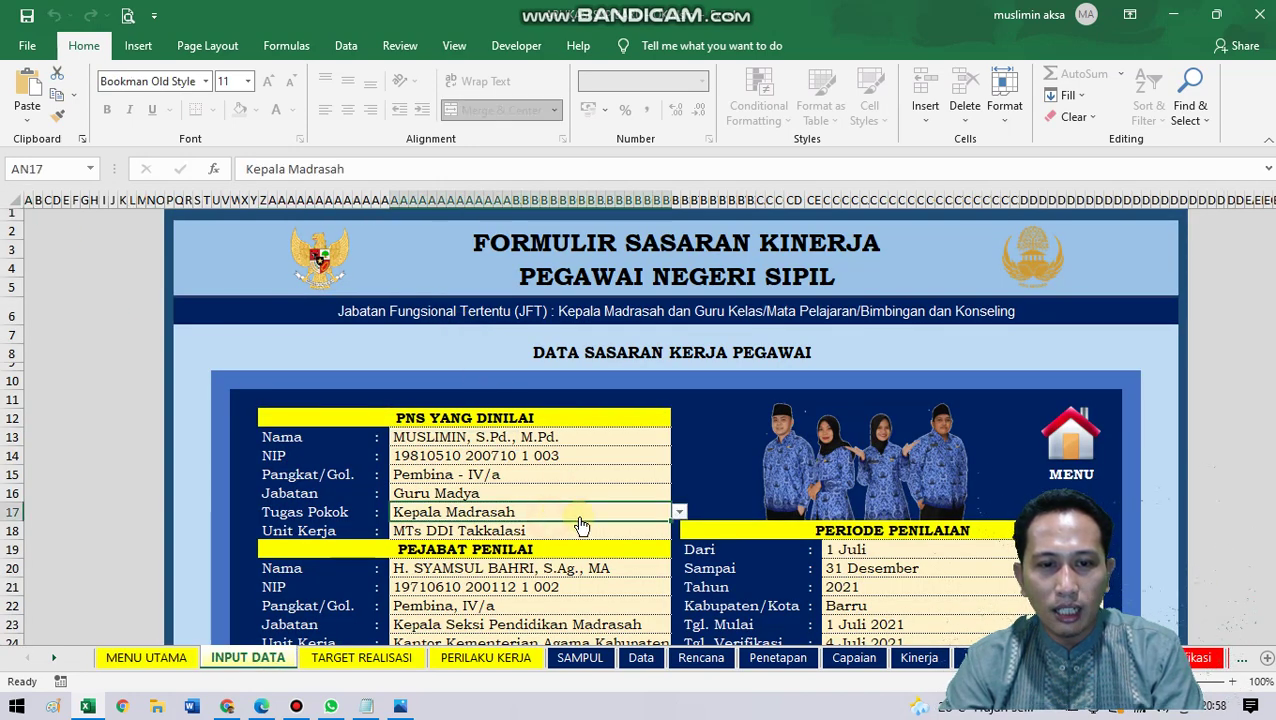
pyautogui.click(679, 512)
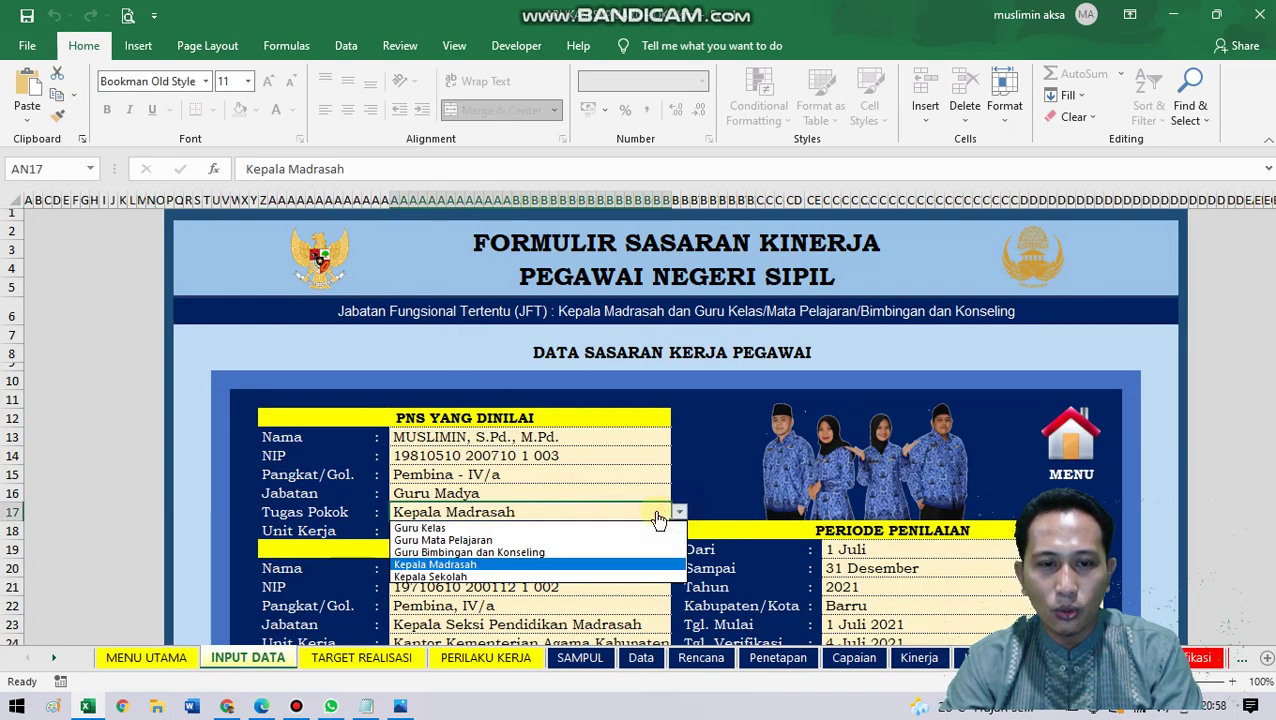
pyautogui.click(490, 541)
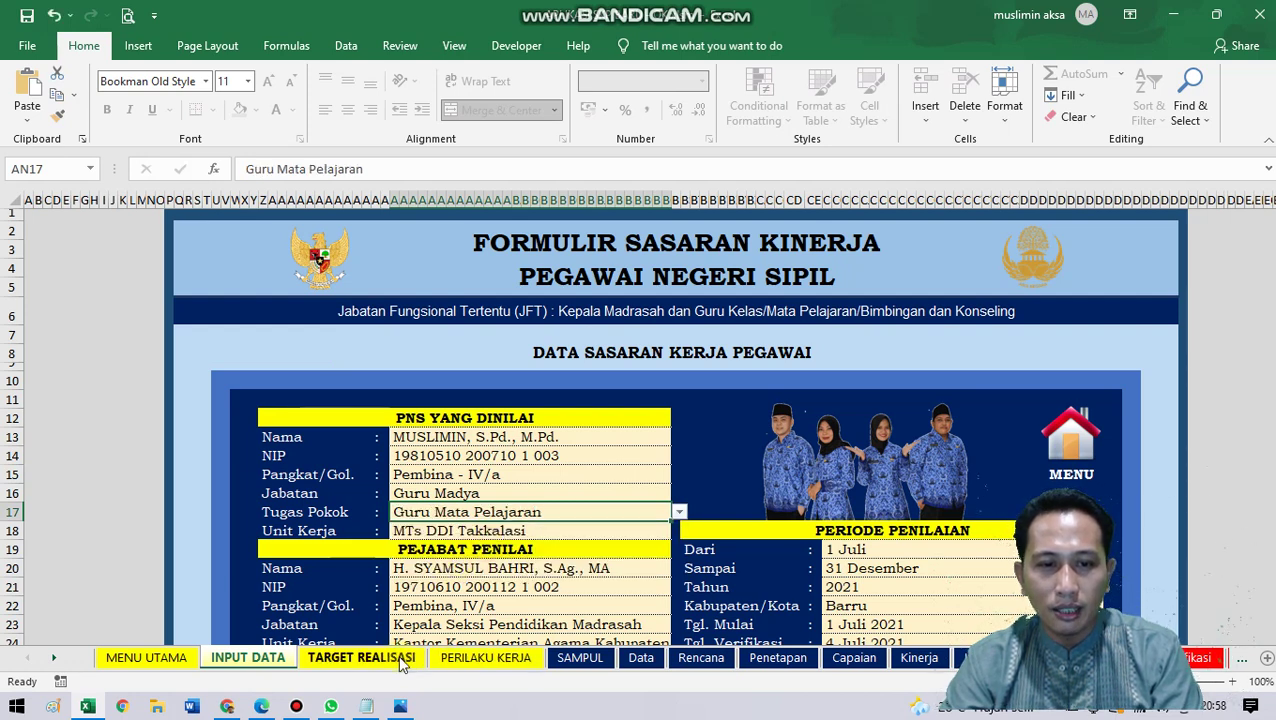
# Step: Read the Kinerja Utama Atasan and Uraian Rencana Kinerja texts on TARGET REALISASI for the Guru Mata Pelajaran duty
pyautogui.click(380, 658)
pyautogui.click(260, 332)
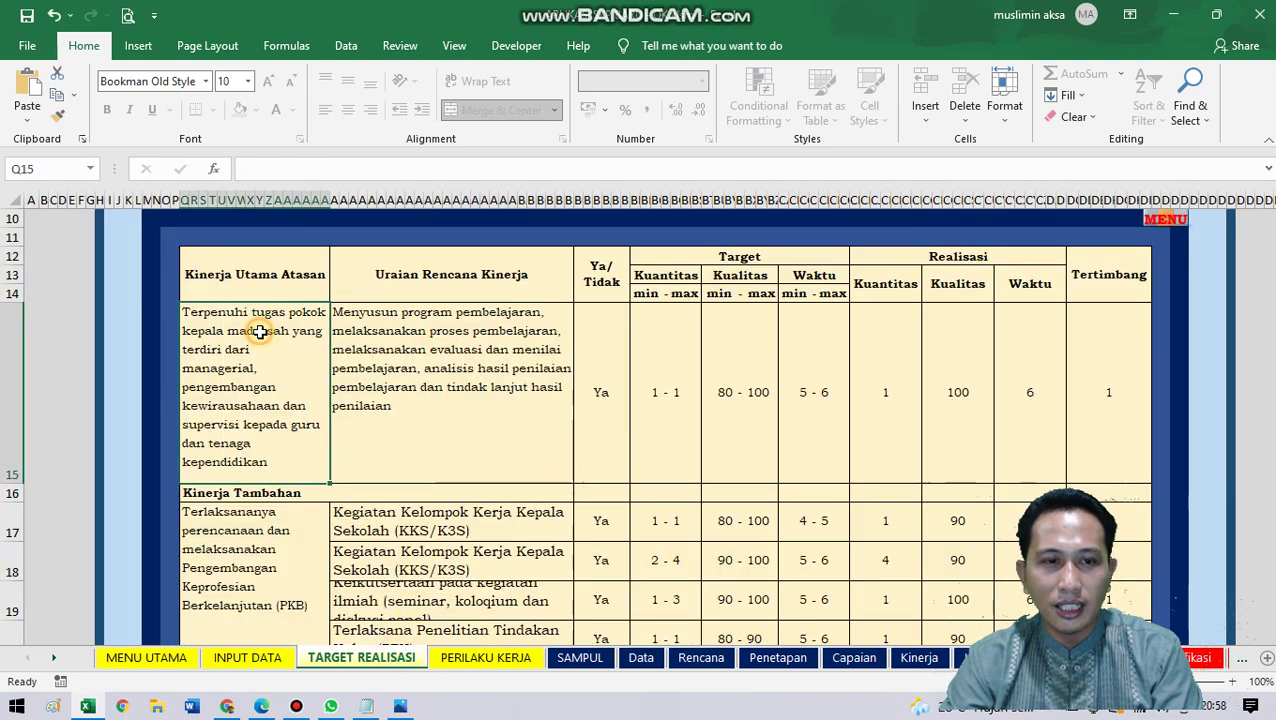
pyautogui.click(296, 376)
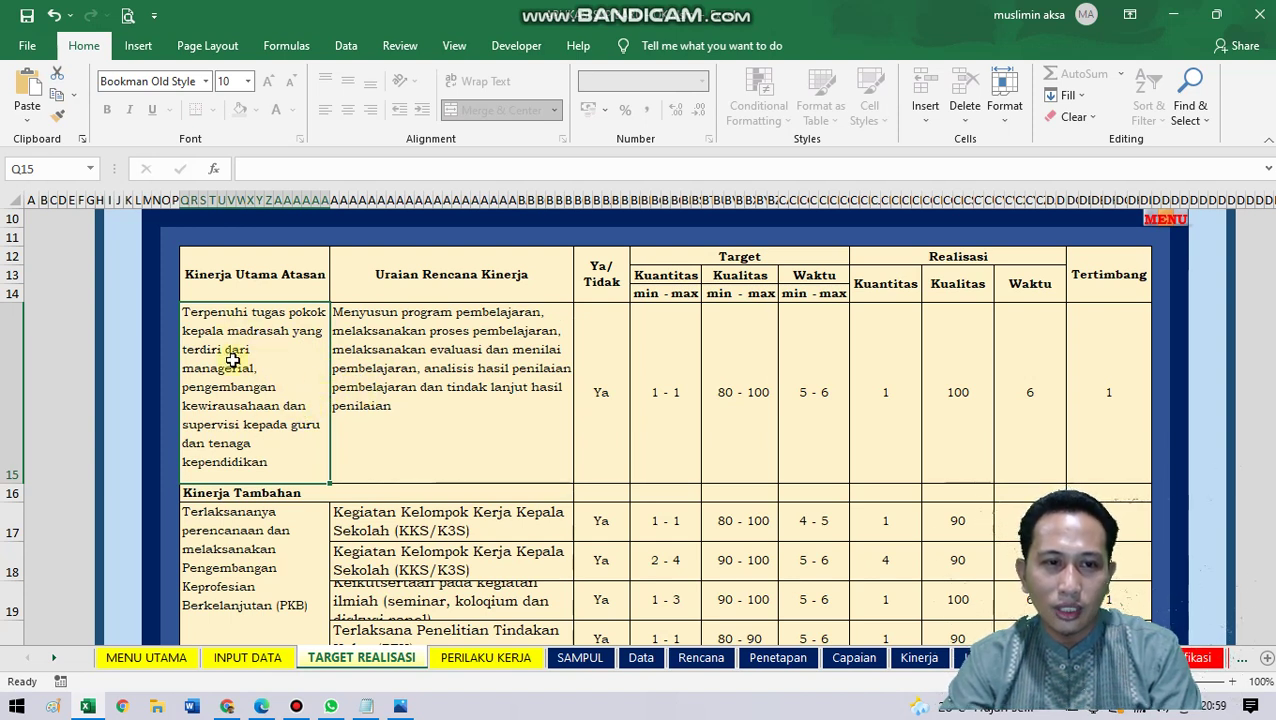
pyautogui.click(362, 358)
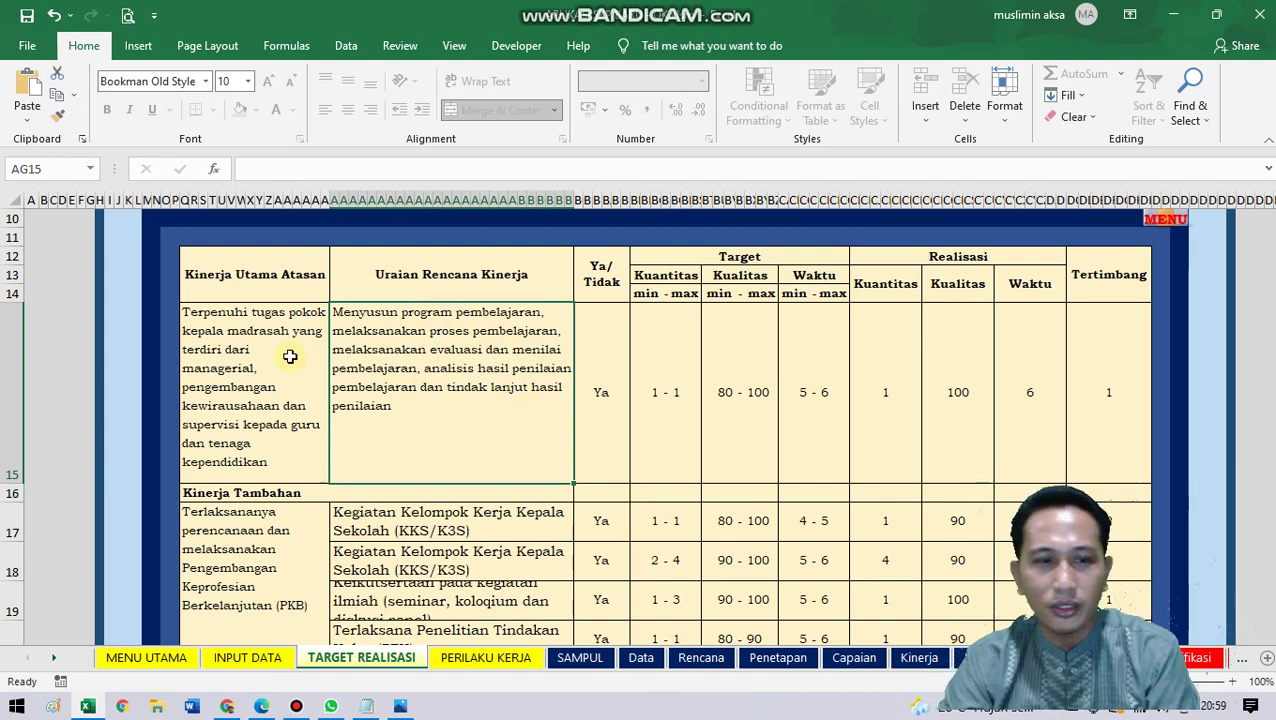
# Step: Reopen the INPUT DATA form and set Tugas Pokok to Guru Bimbingan dan Konseling
pyautogui.click(172, 658)
pyautogui.click(466, 331)
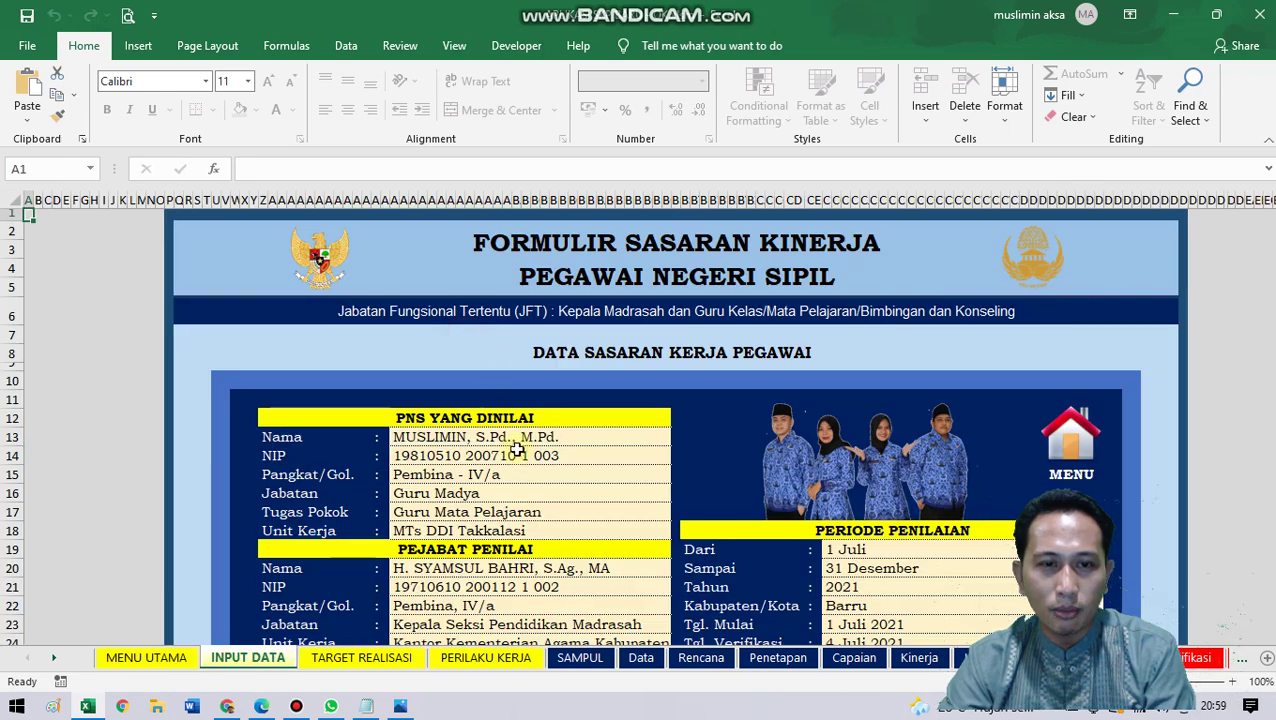
pyautogui.click(510, 513)
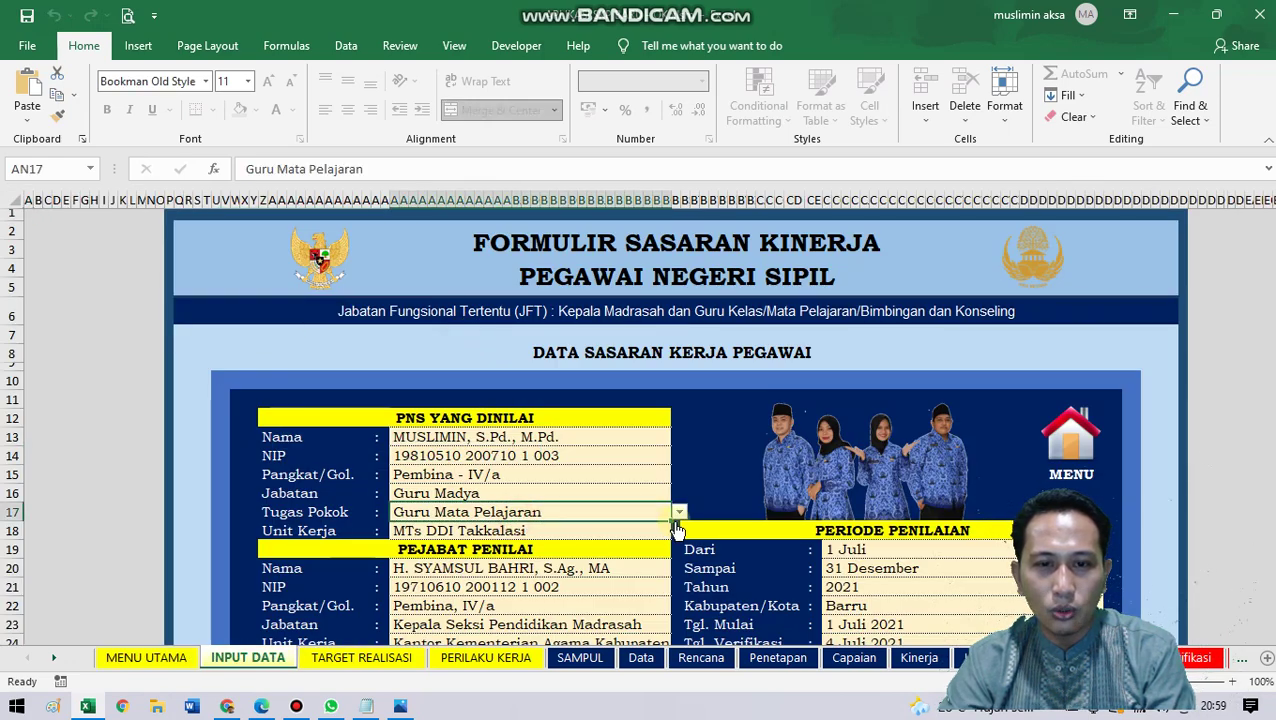
pyautogui.click(679, 512)
pyautogui.click(556, 554)
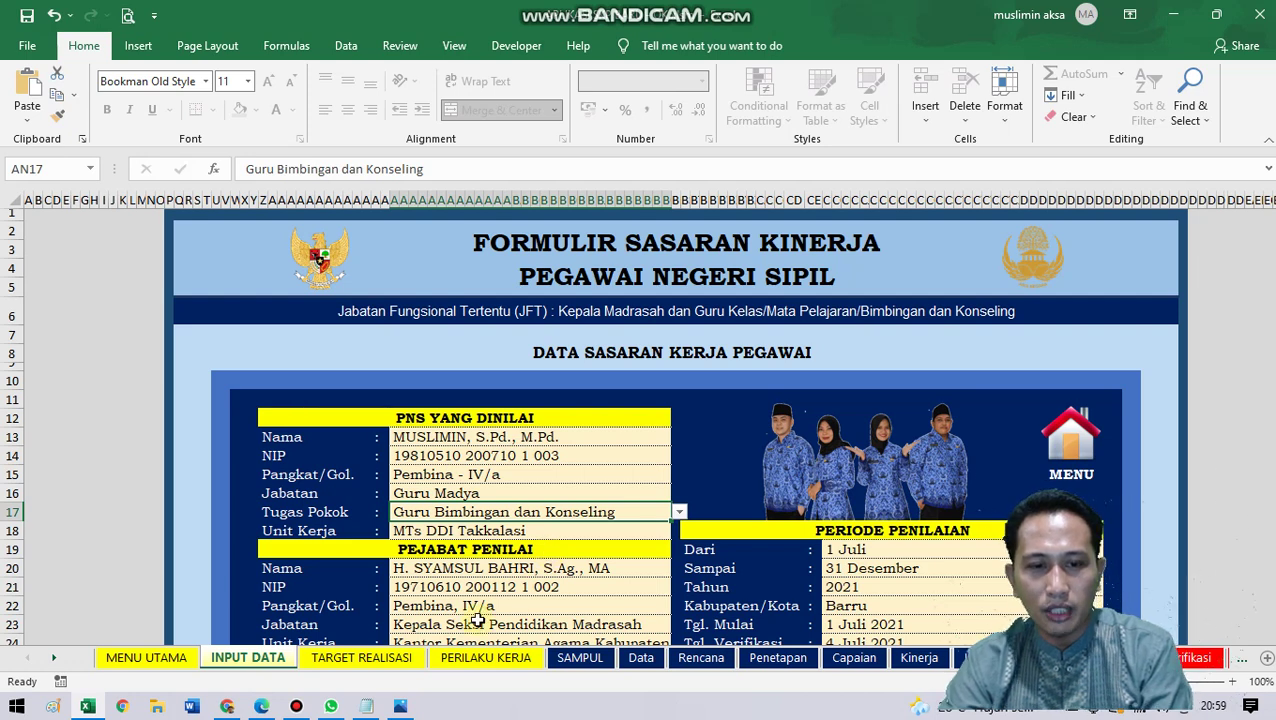
# Step: Open the TARGET REALISASI sheet and choose Ya as the Ya/Tidak option for the main performance row
pyautogui.click(416, 660)
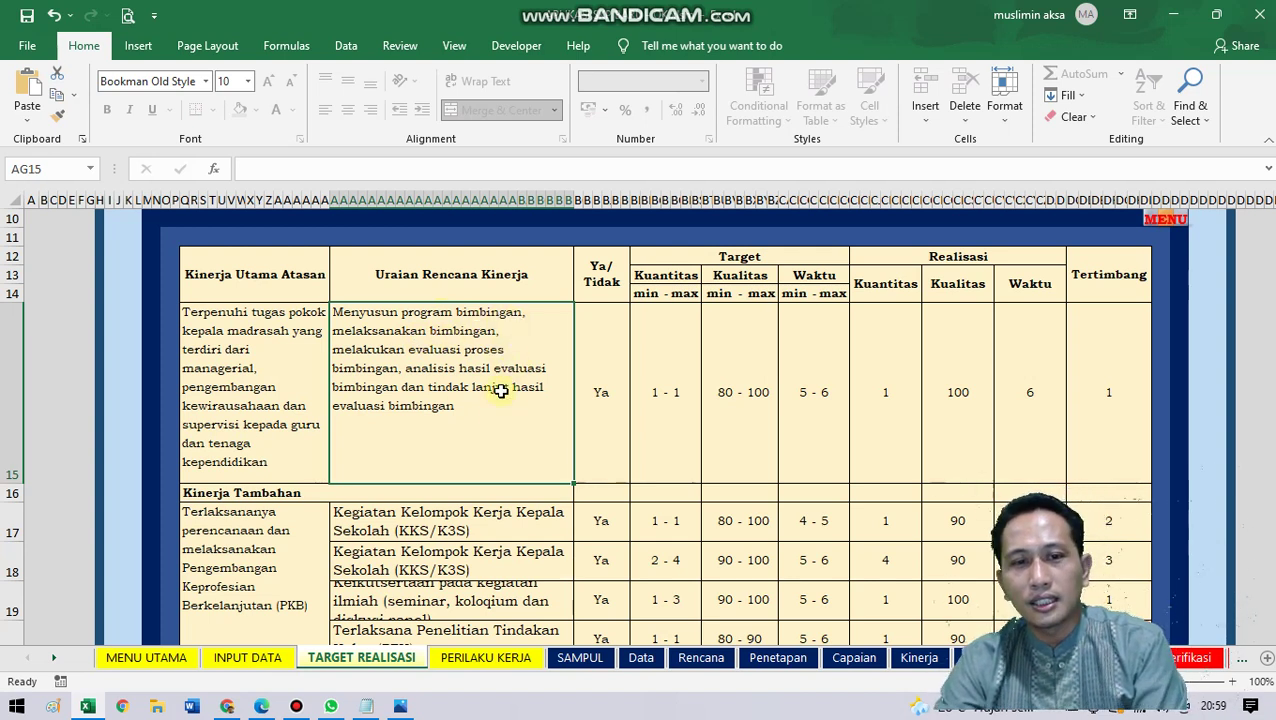
pyautogui.click(613, 405)
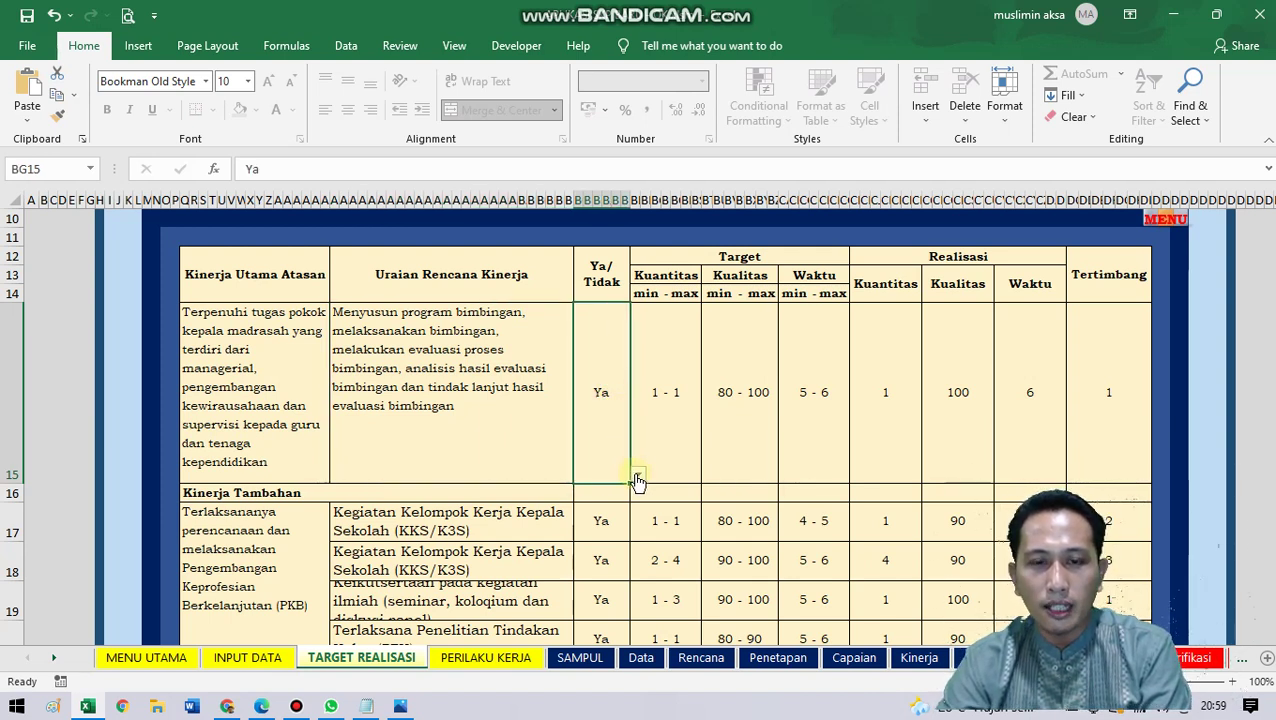
pyautogui.click(639, 476)
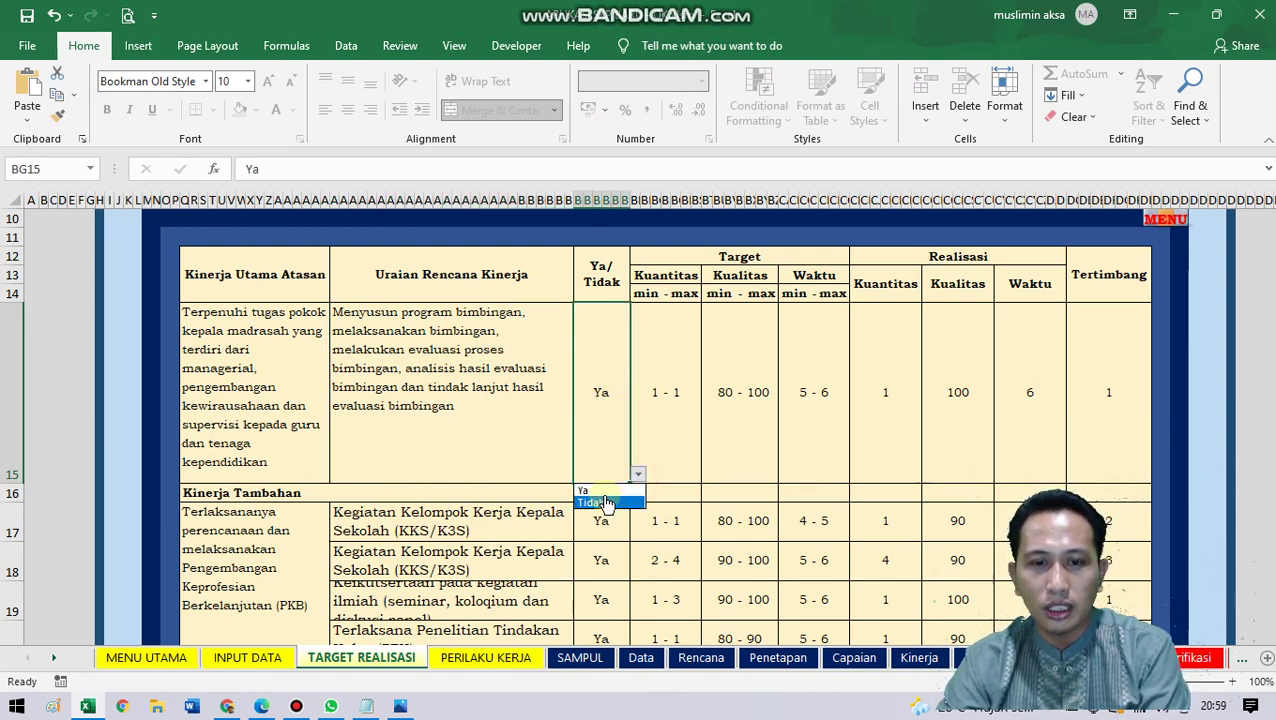
pyautogui.click(605, 493)
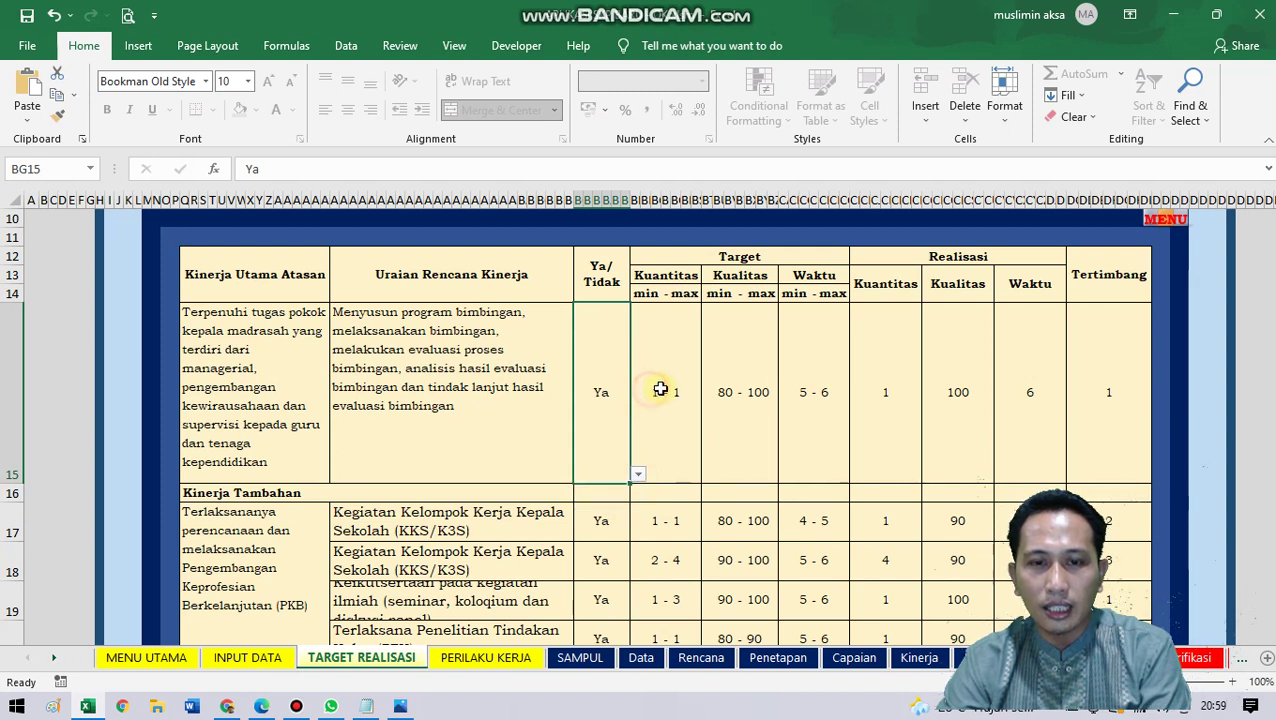
# Step: Check the target Kuantitas limits of the main performance row and set its target Kualitas range to 90 - 100
pyautogui.click(652, 400)
pyautogui.click(667, 476)
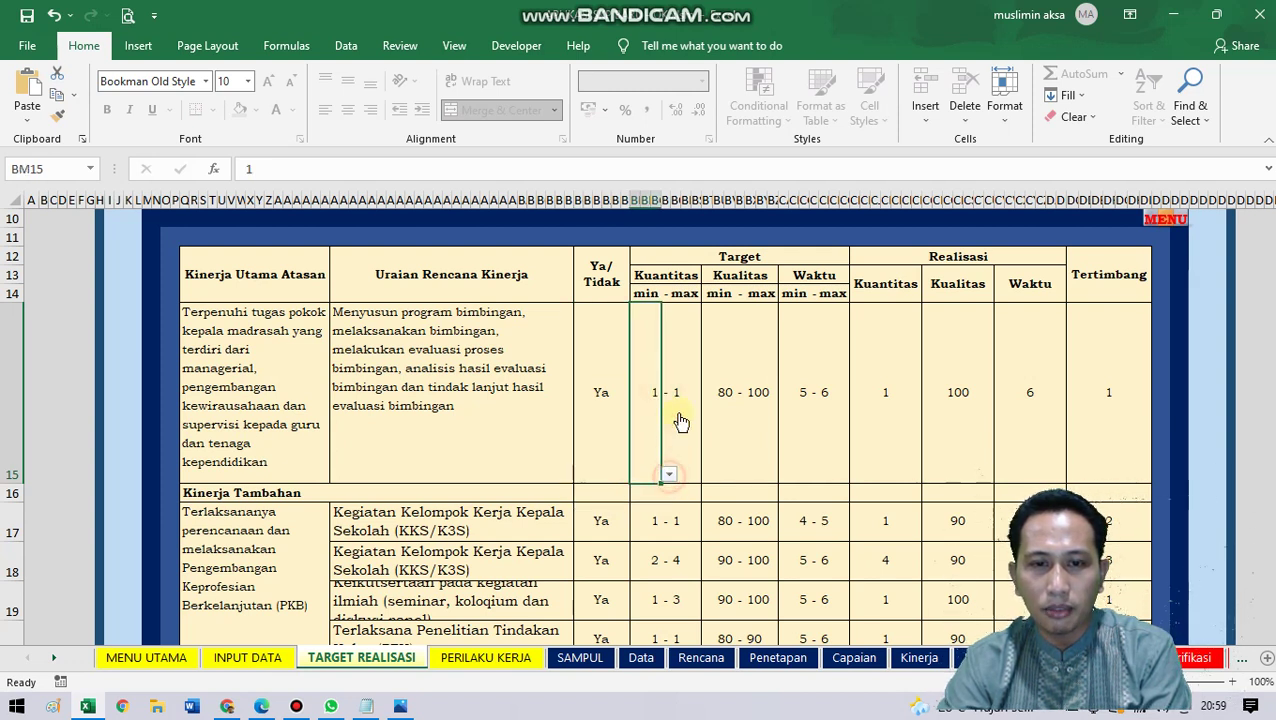
pyautogui.click(692, 402)
pyautogui.click(722, 401)
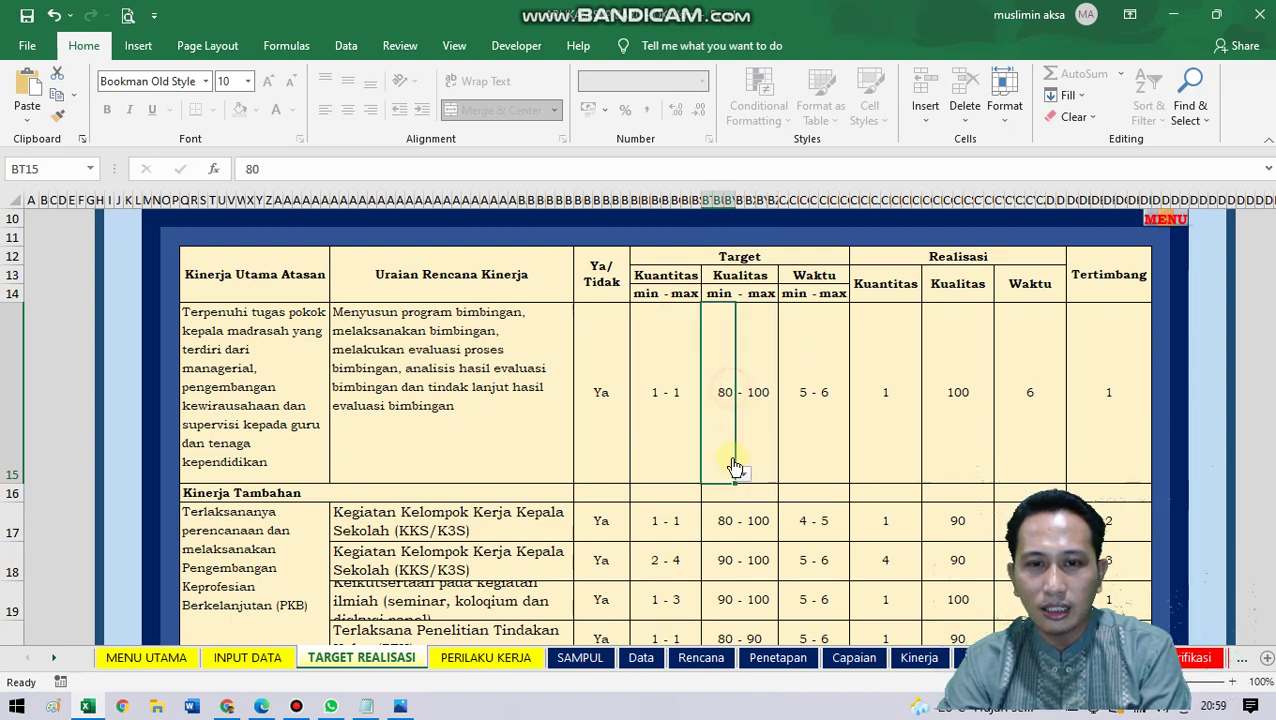
pyautogui.click(742, 474)
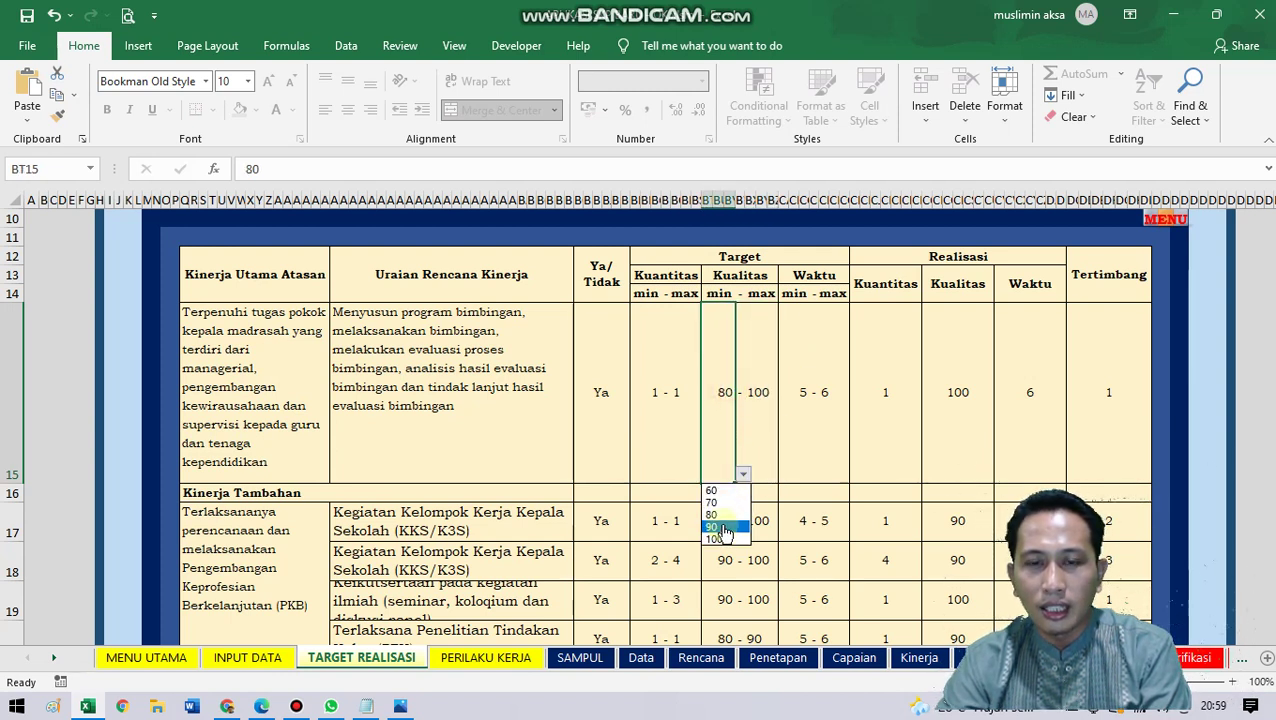
pyautogui.click(724, 528)
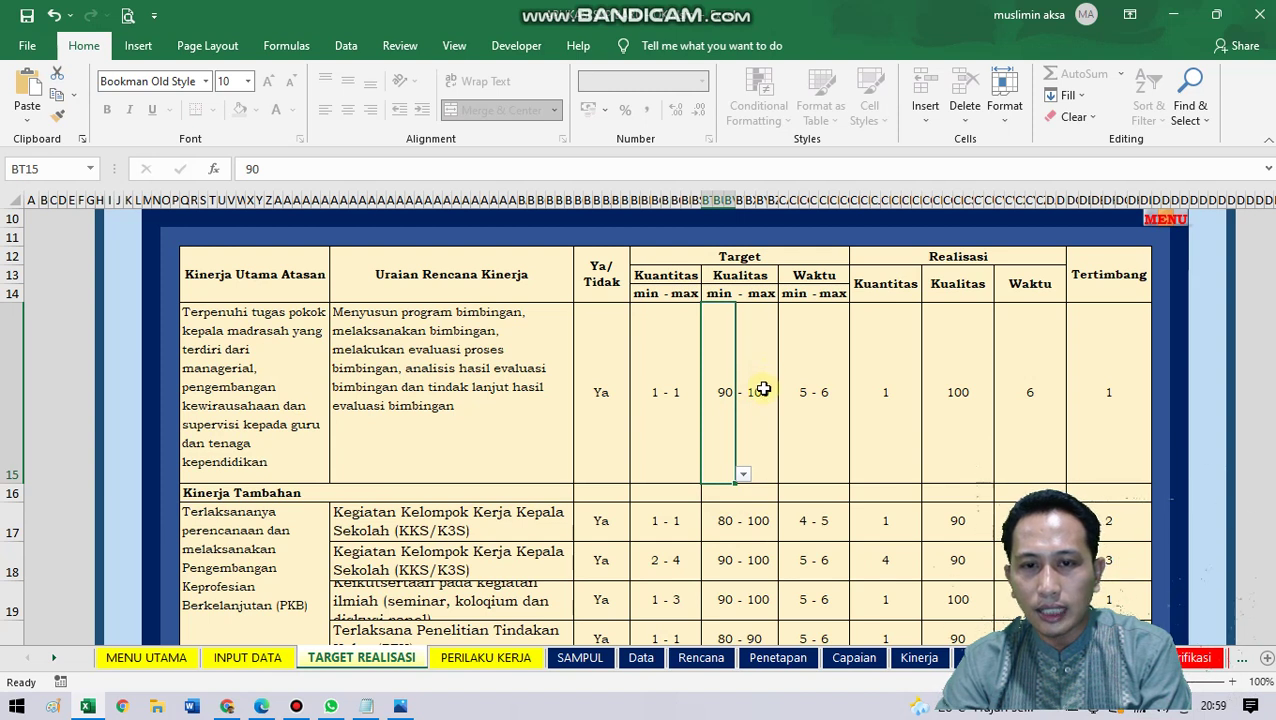
pyautogui.click(763, 389)
pyautogui.click(787, 474)
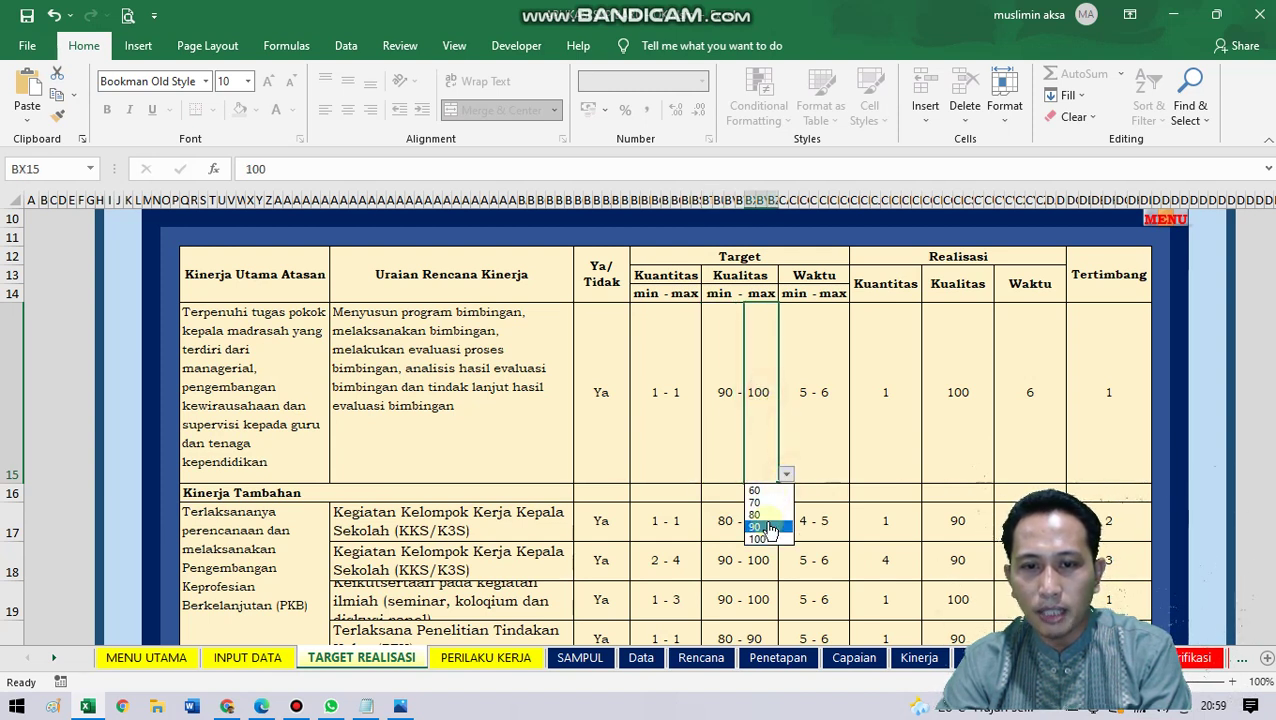
pyautogui.click(768, 527)
pyautogui.click(786, 475)
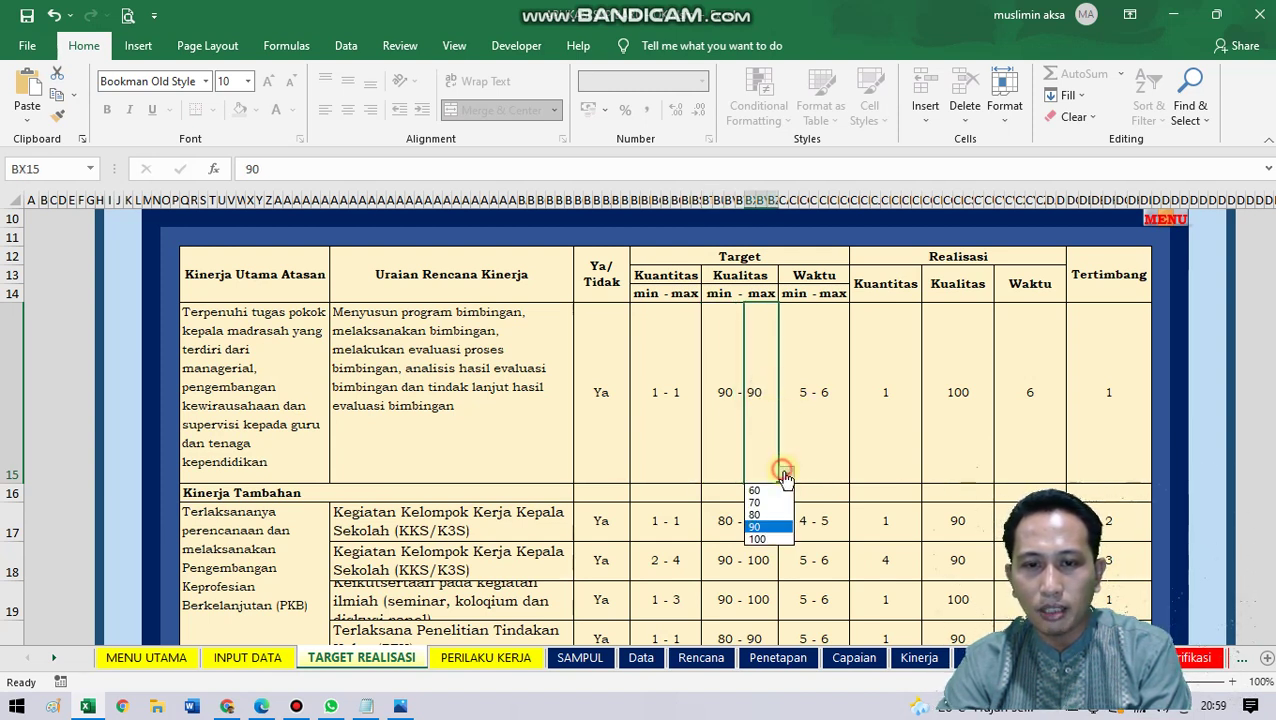
pyautogui.click(757, 539)
# Step: Inspect the minimum and maximum target Waktu of the main performance row and the choices offered for the minimum
pyautogui.click(808, 400)
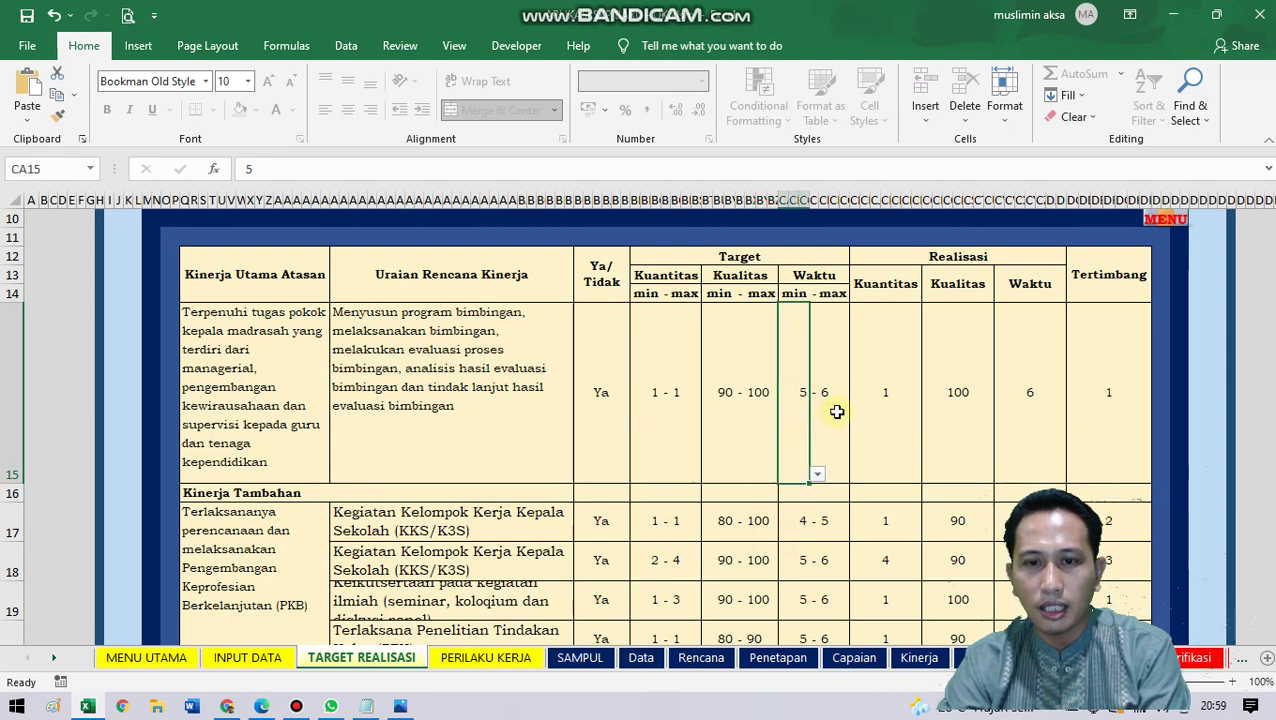
pyautogui.click(840, 405)
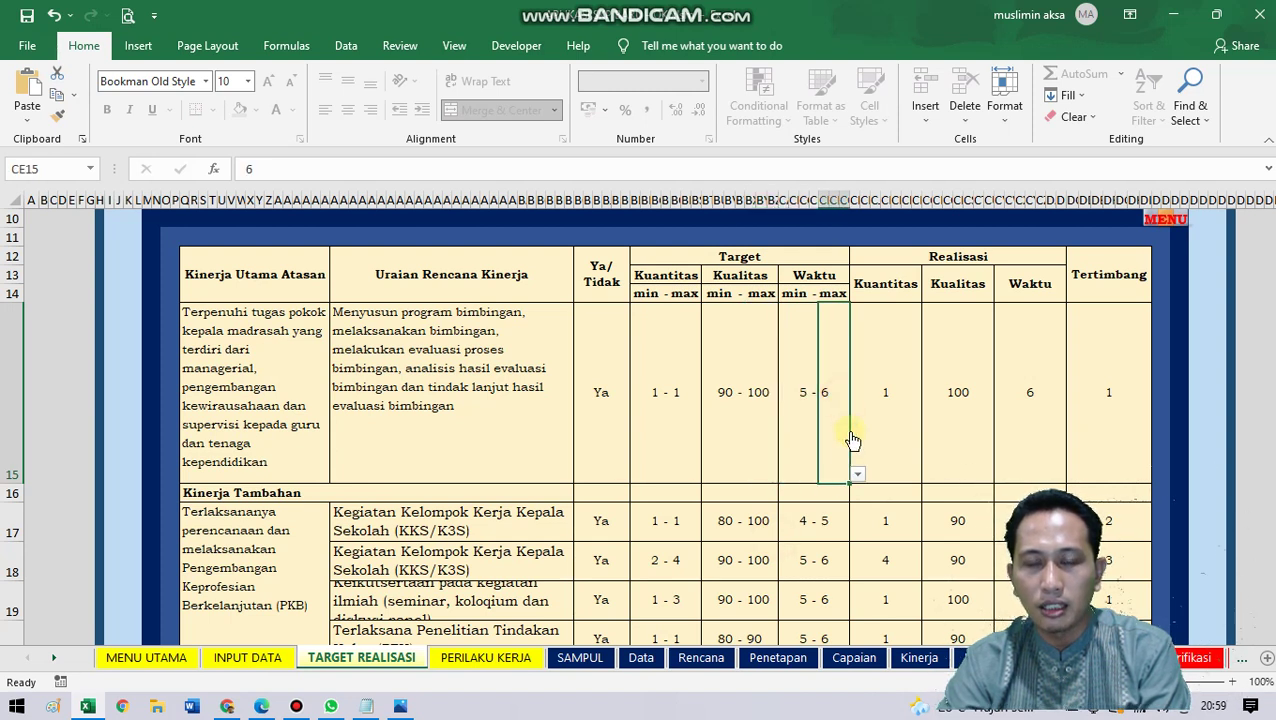
pyautogui.click(794, 404)
pyautogui.click(817, 474)
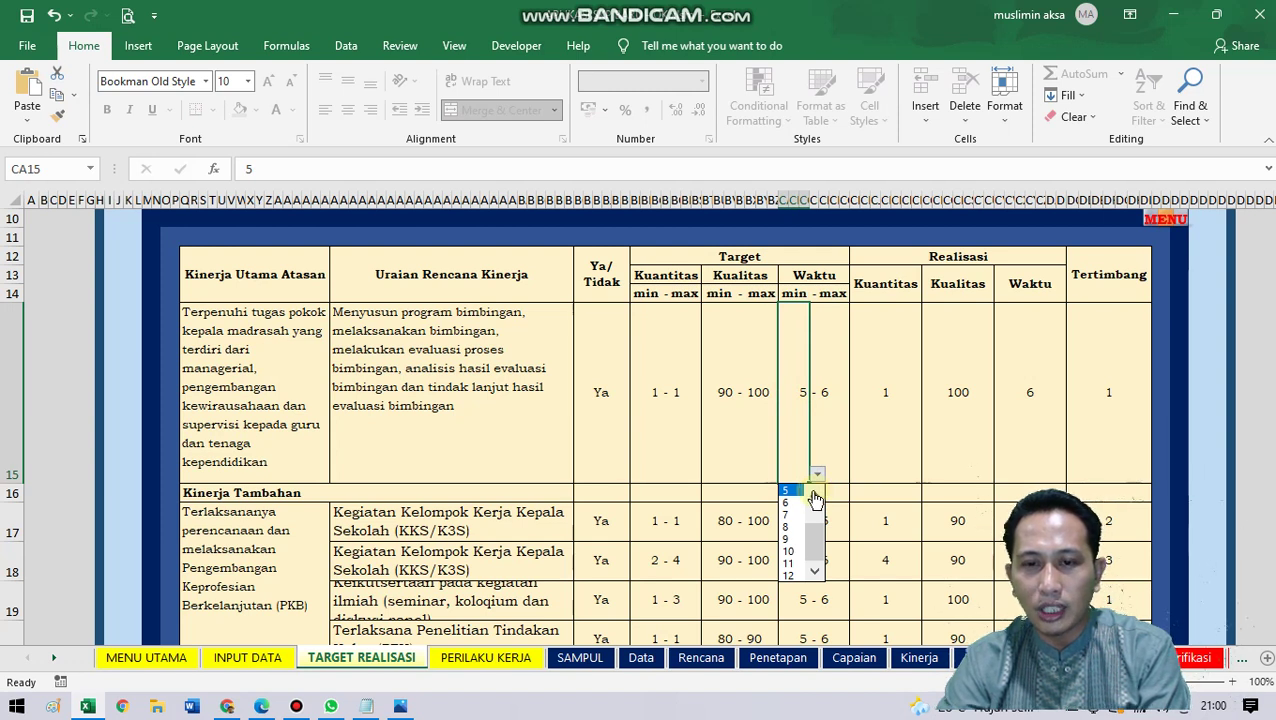
pyautogui.click(830, 395)
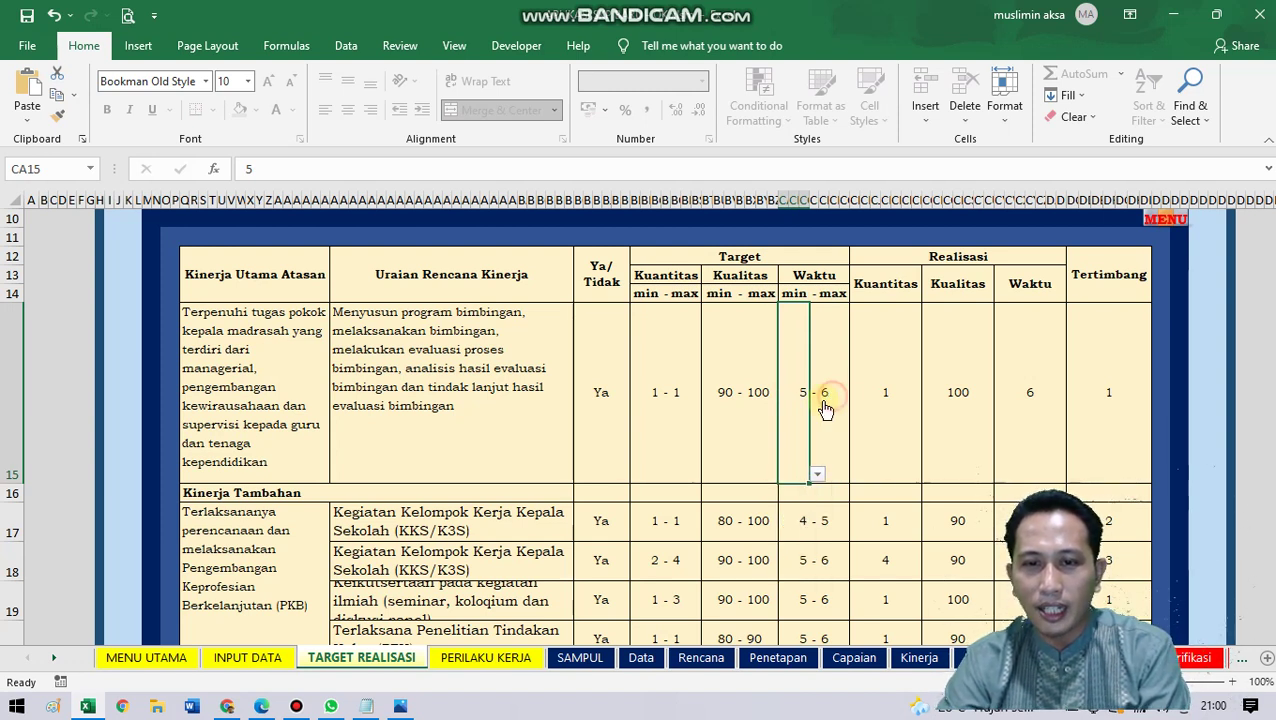
pyautogui.hotkey('alt', 'Down')
pyautogui.click(833, 390)
pyautogui.click(799, 396)
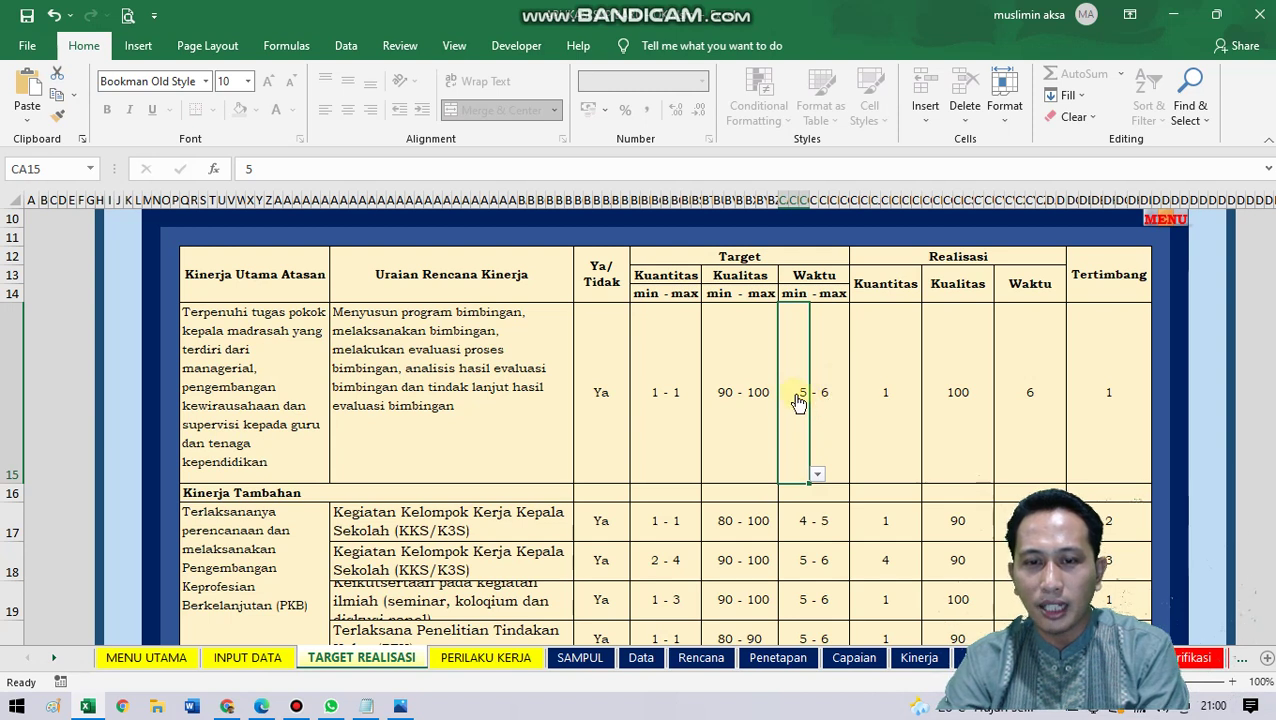
pyautogui.click(834, 398)
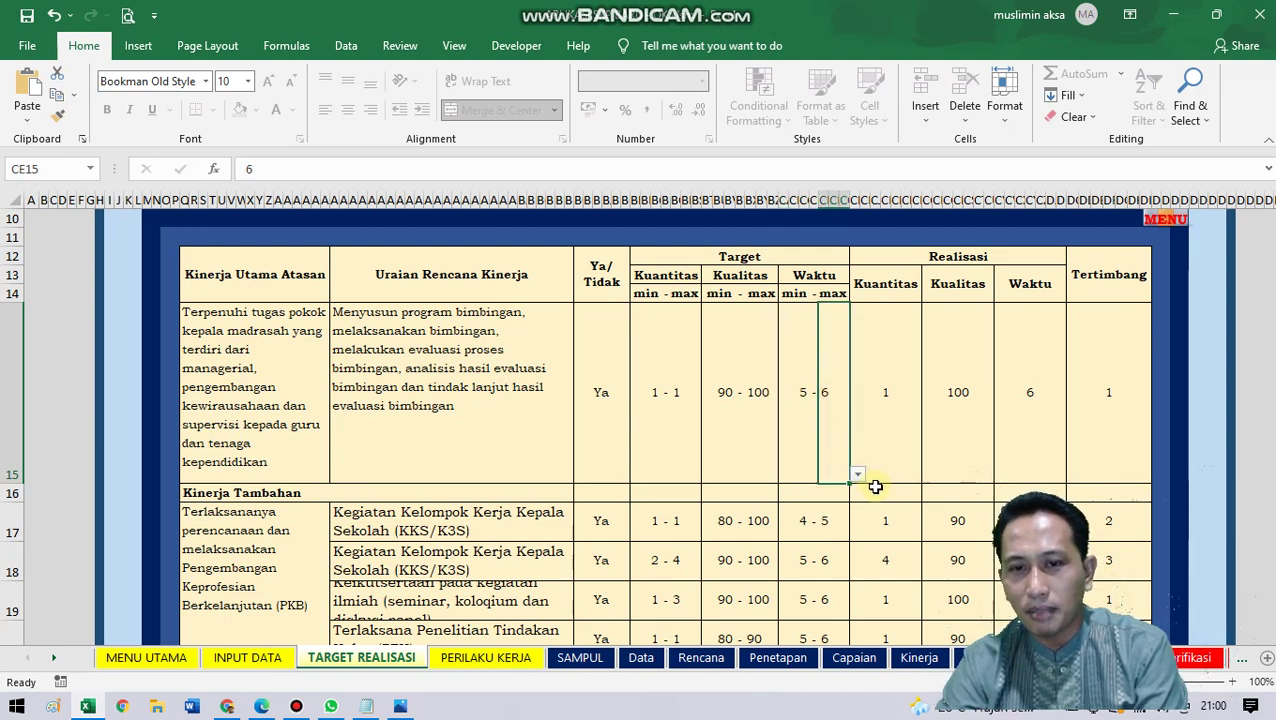
pyautogui.click(858, 414)
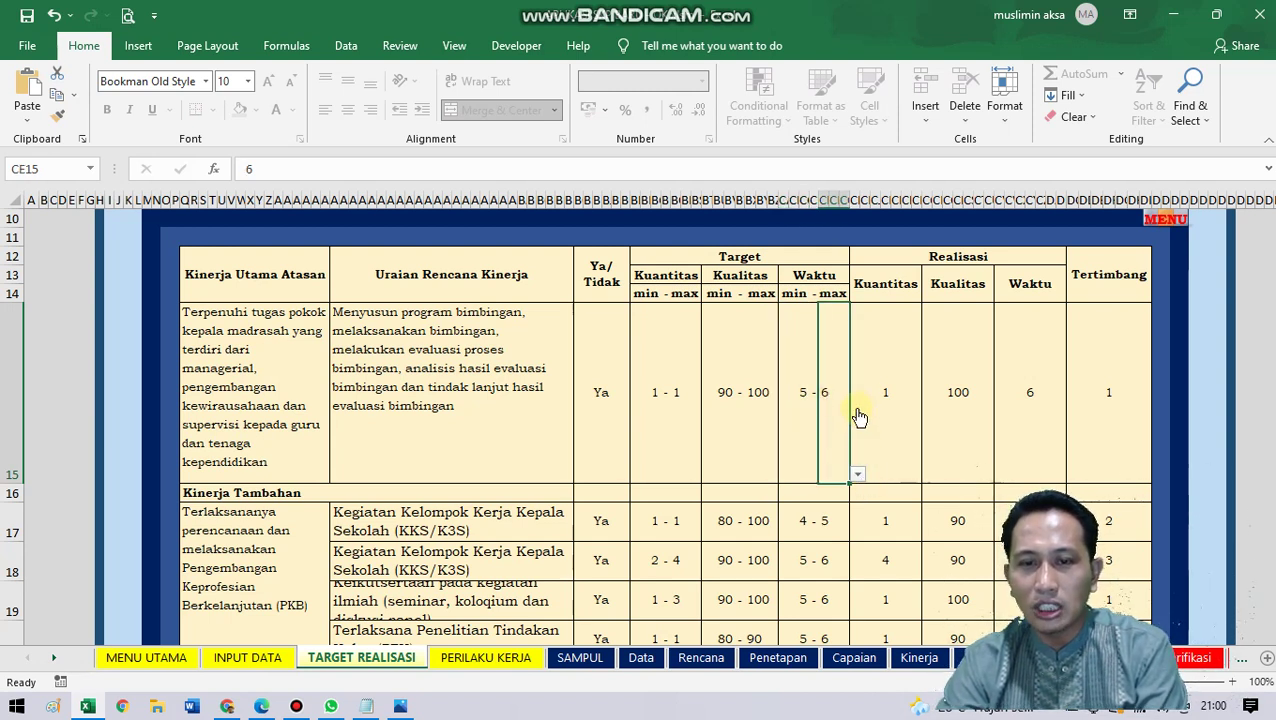
pyautogui.click(803, 400)
pyautogui.click(817, 474)
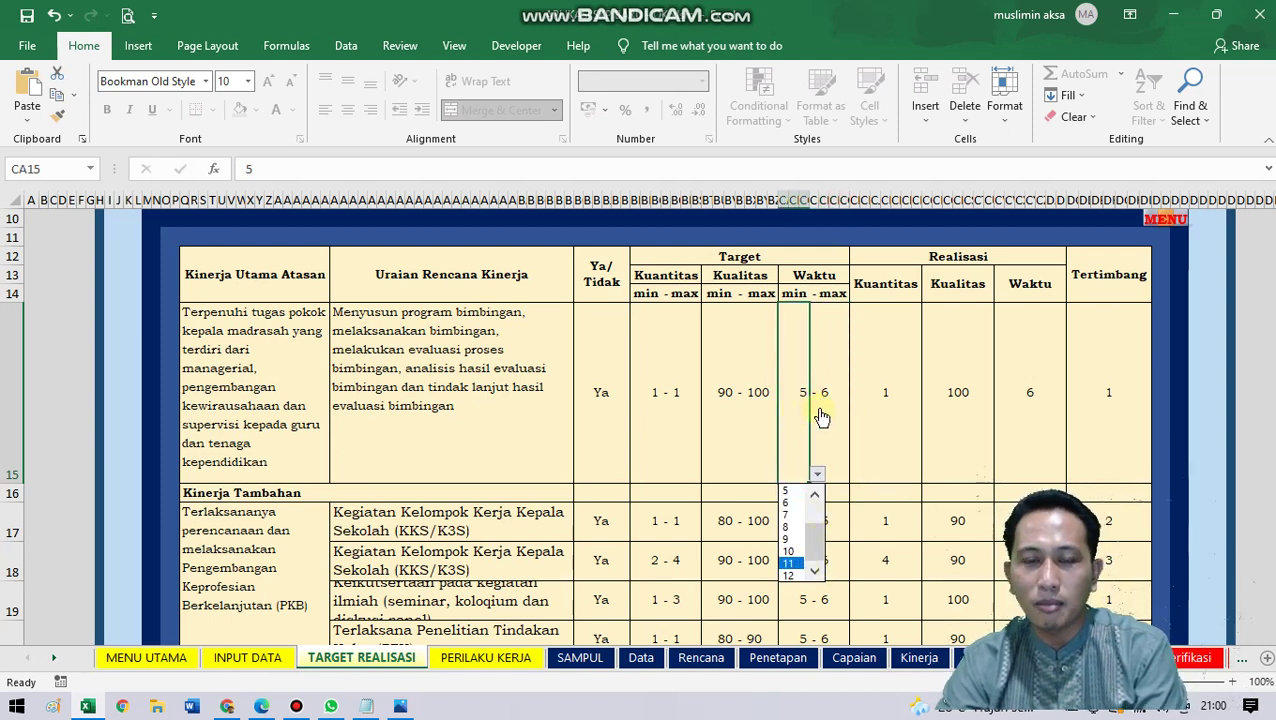
pyautogui.press('Escape')
# Step: Choose 100 as the Realisasi Kualitas of the main performance row and check its Realisasi Kuantitas and Waktu cells
pyautogui.click(890, 410)
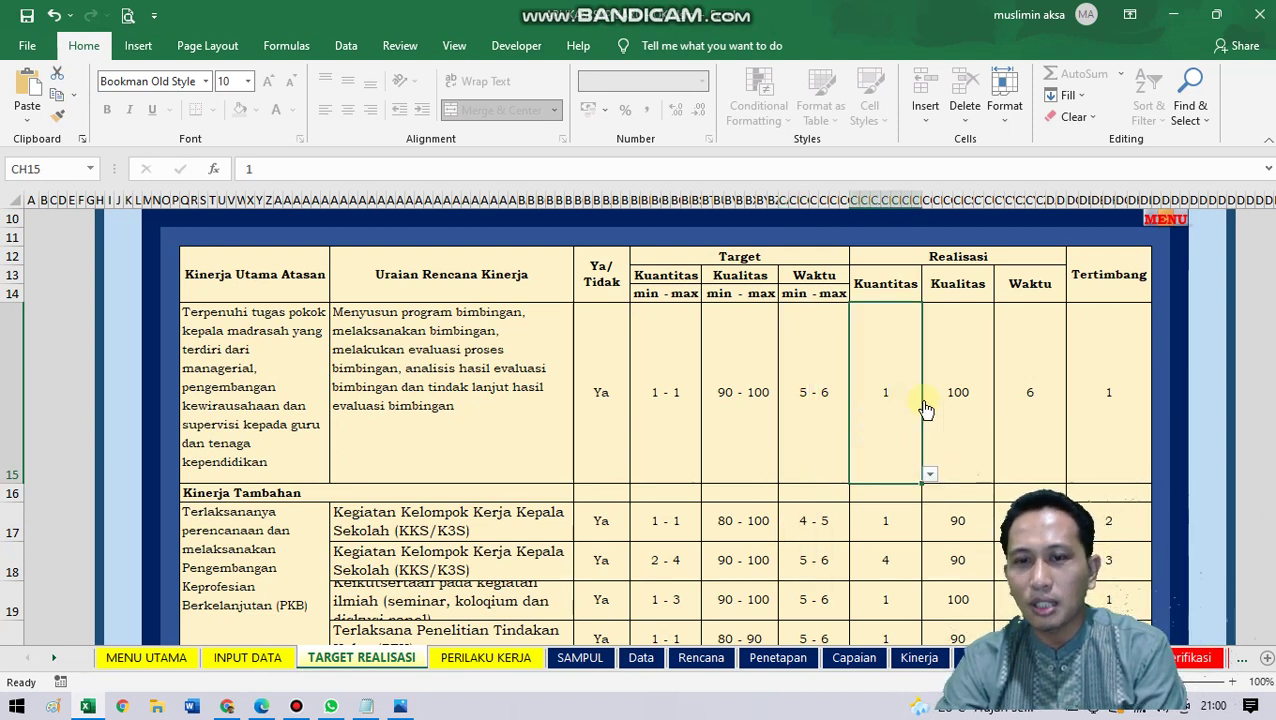
pyautogui.click(967, 404)
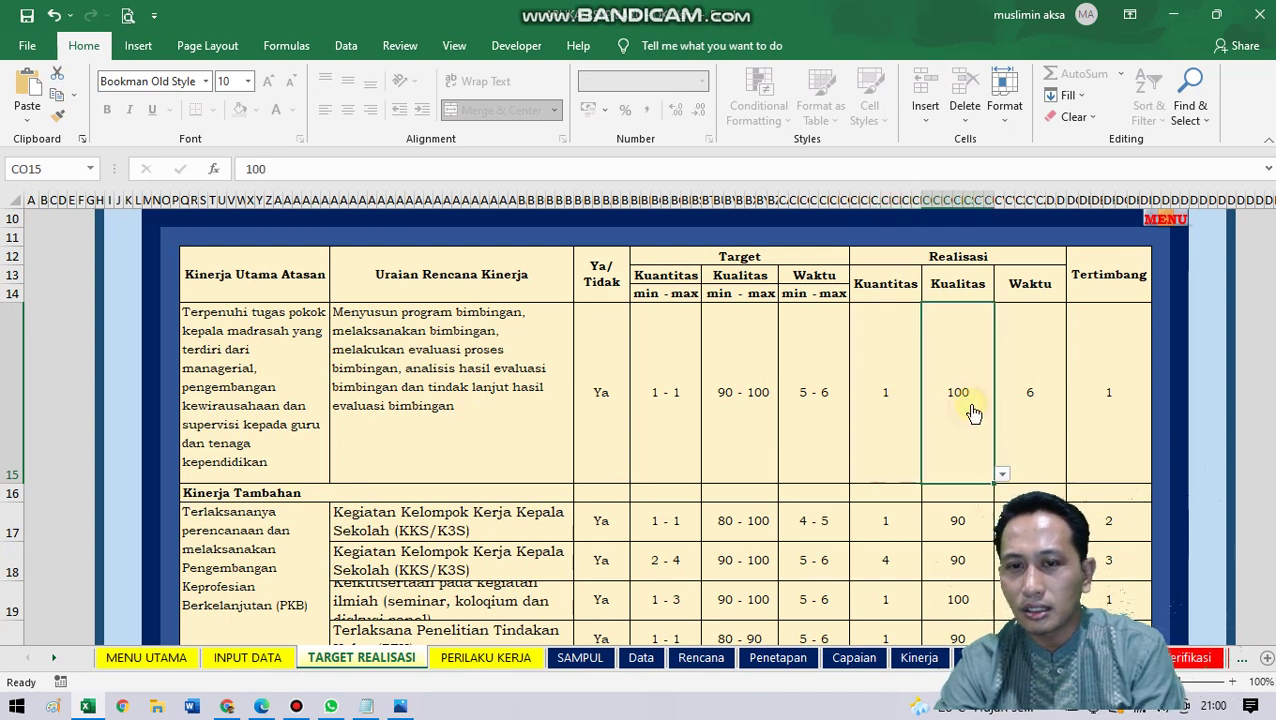
pyautogui.click(1002, 473)
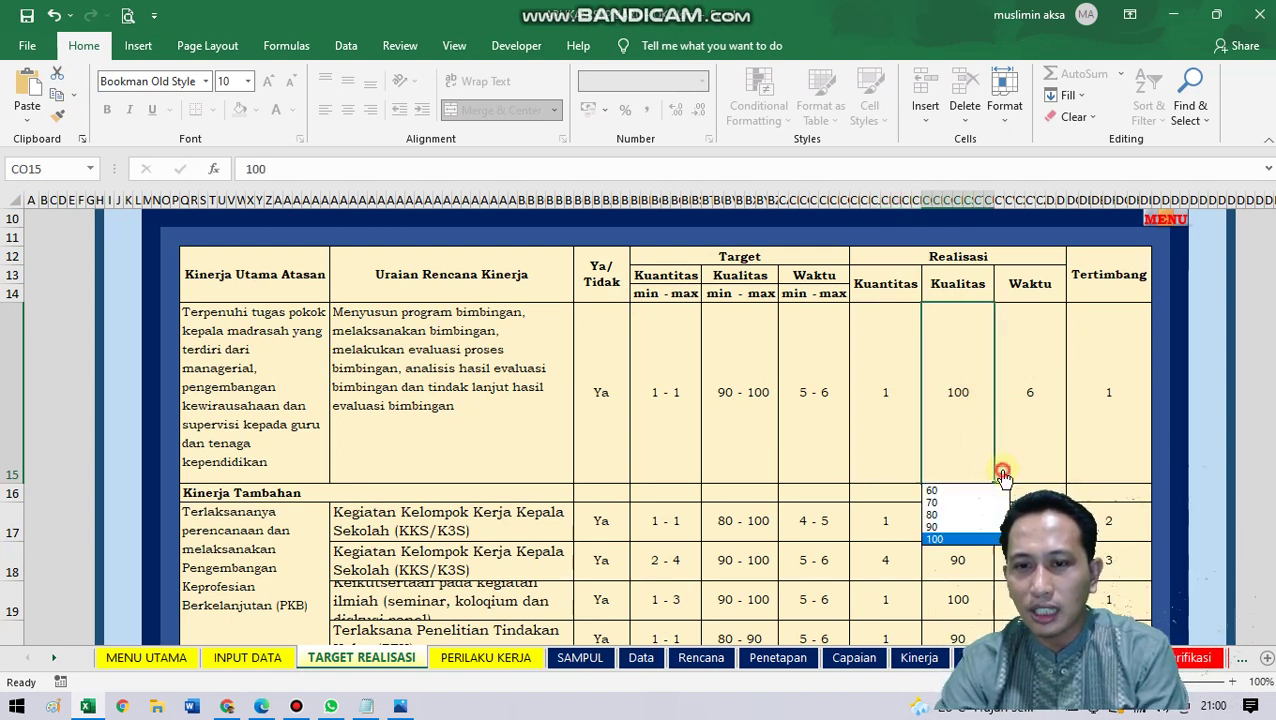
pyautogui.click(940, 540)
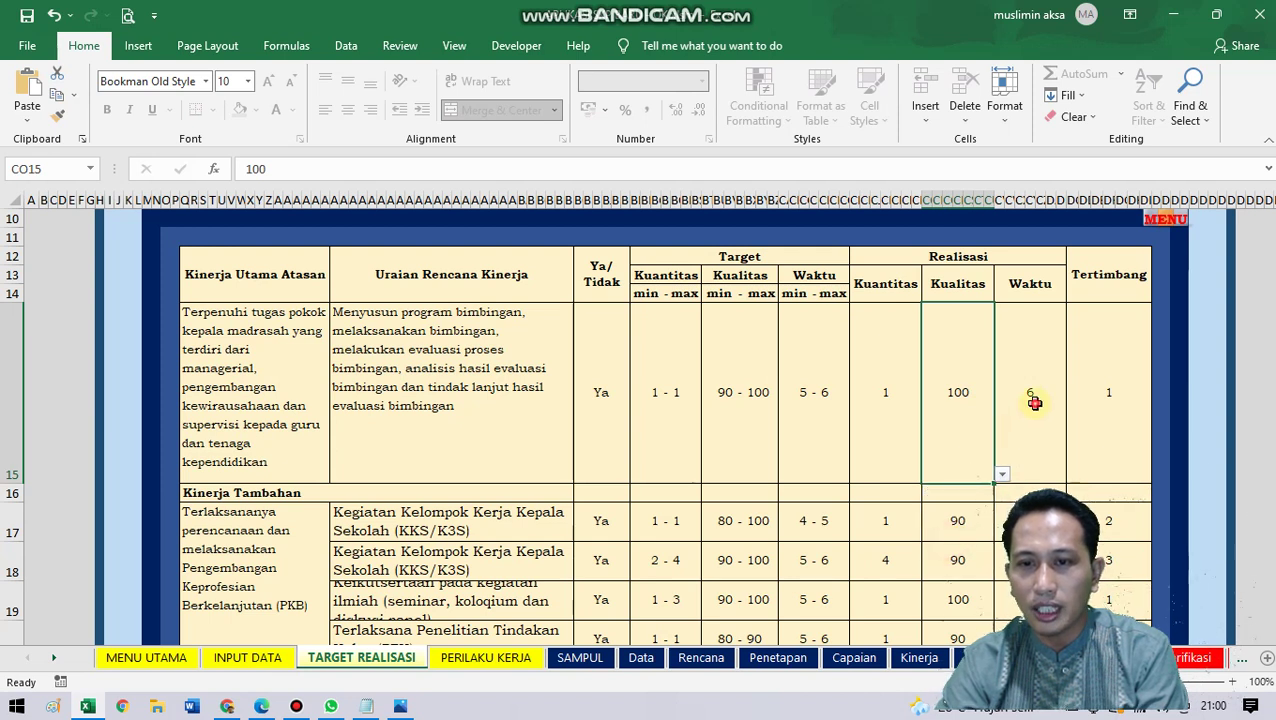
pyautogui.click(1040, 410)
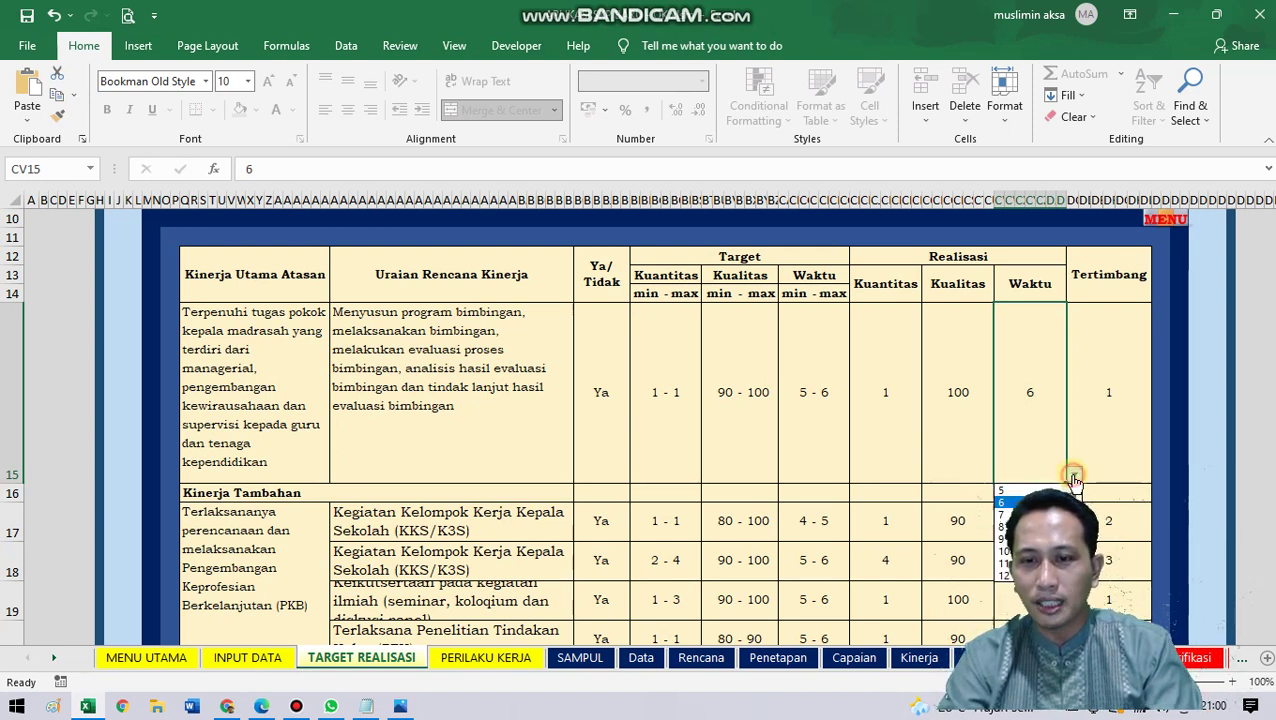
pyautogui.click(1074, 478)
# Step: Inspect the choices available for the Tertimbang value of the main performance row
pyautogui.click(1115, 385)
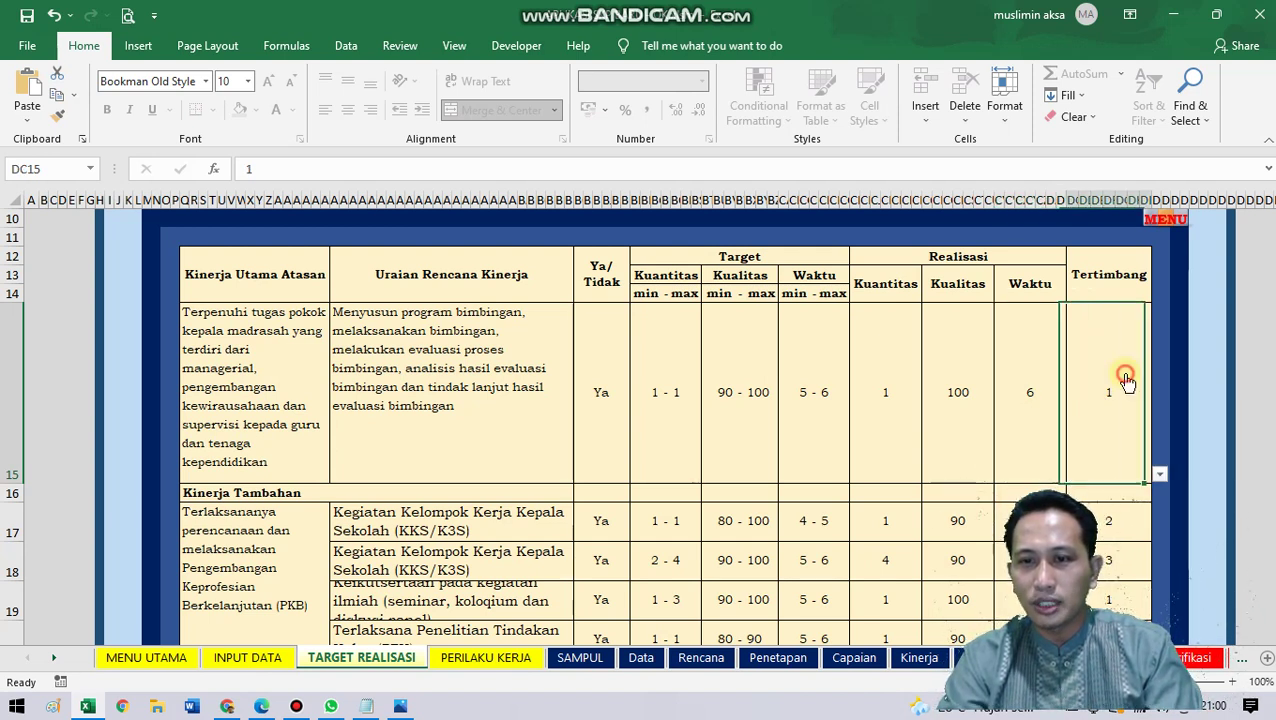
pyautogui.click(1161, 471)
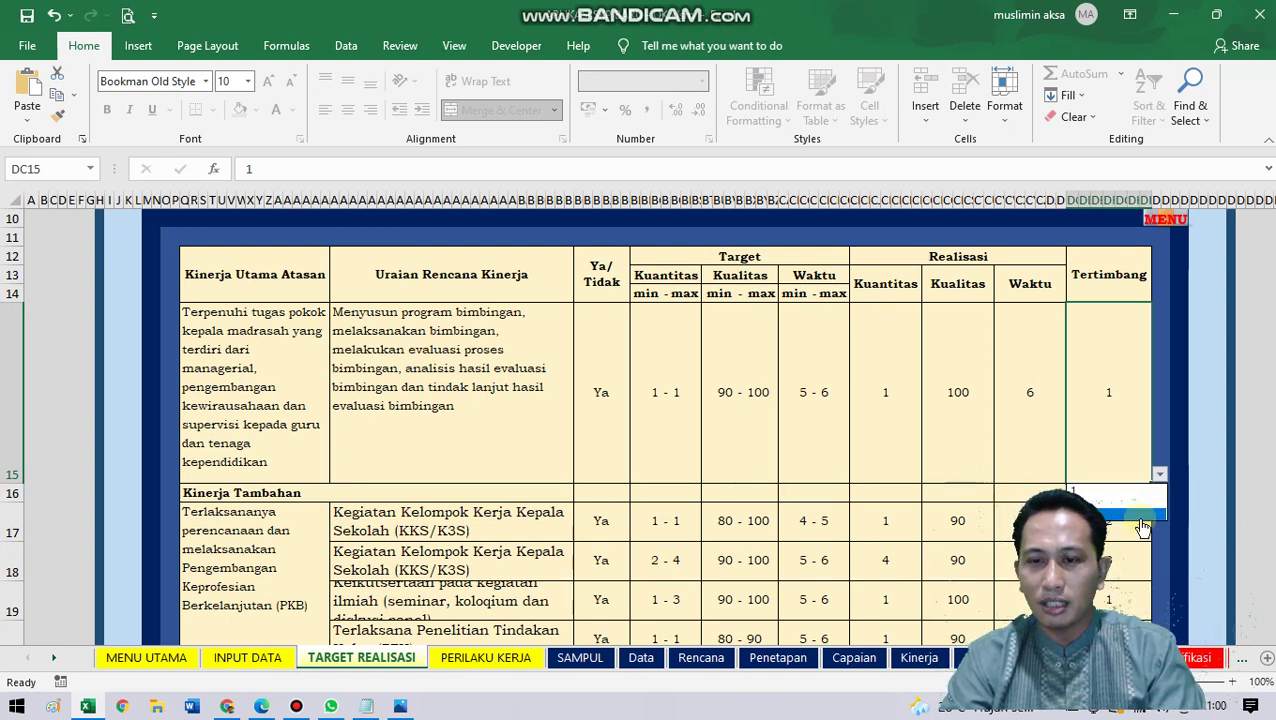
pyautogui.click(1132, 444)
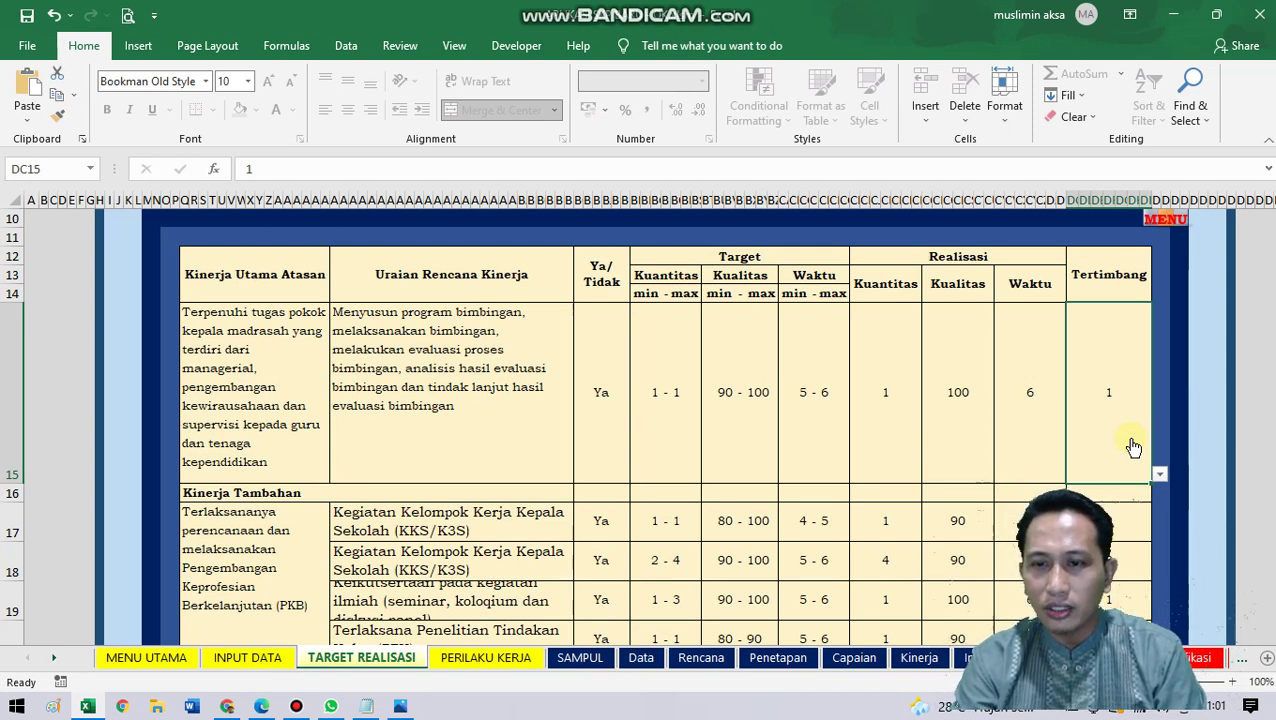
pyautogui.hotkey('alt', 'Down')
pyautogui.press('Escape')
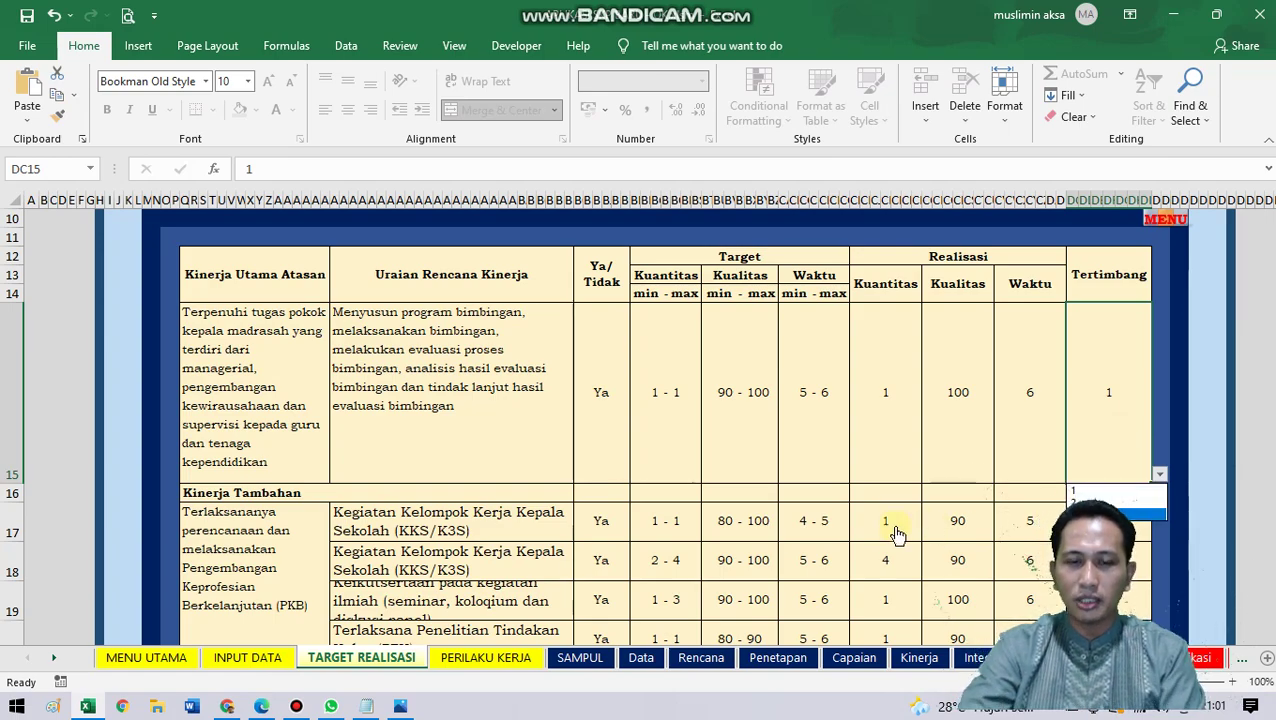
# Step: Set the first Kinerja Tambahan activity under PKB to "Terlaksana diklat fungsional lamanya lebih dari 30 s.d. 80 jam"
pyautogui.scroll(-3, 901, 404)
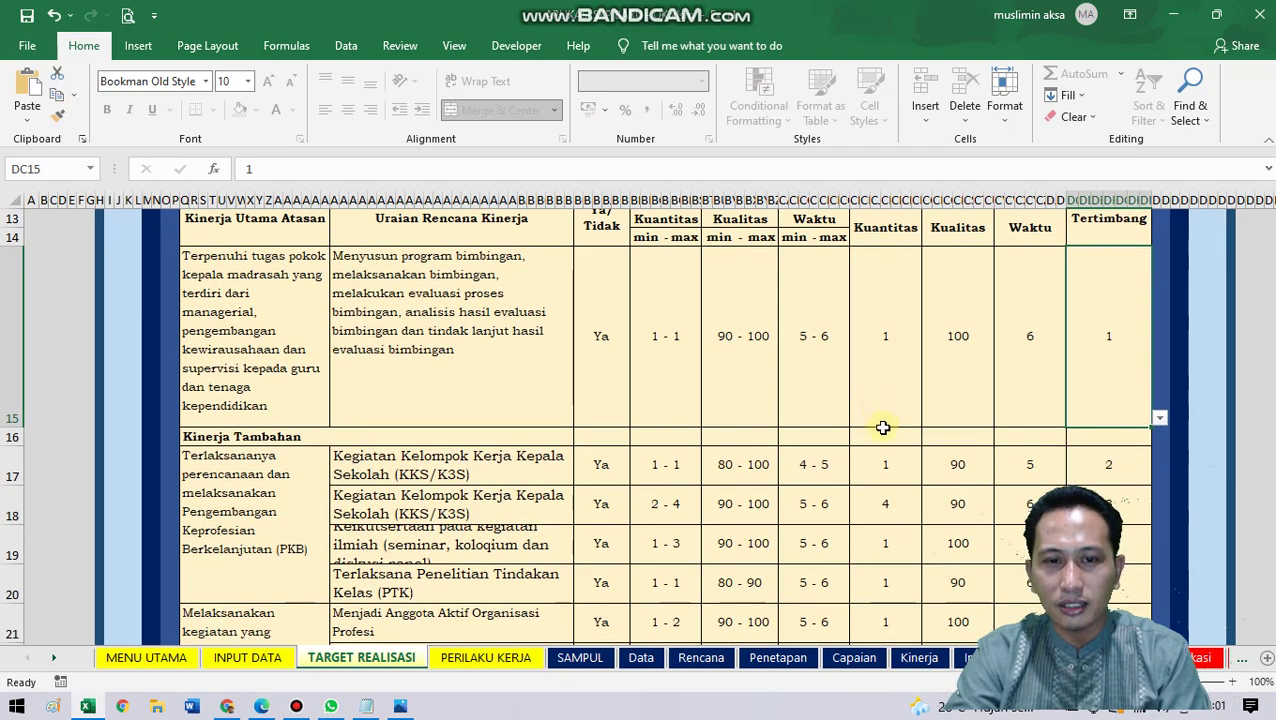
pyautogui.scroll(2, 889, 433)
pyautogui.scroll(1, 620, 450)
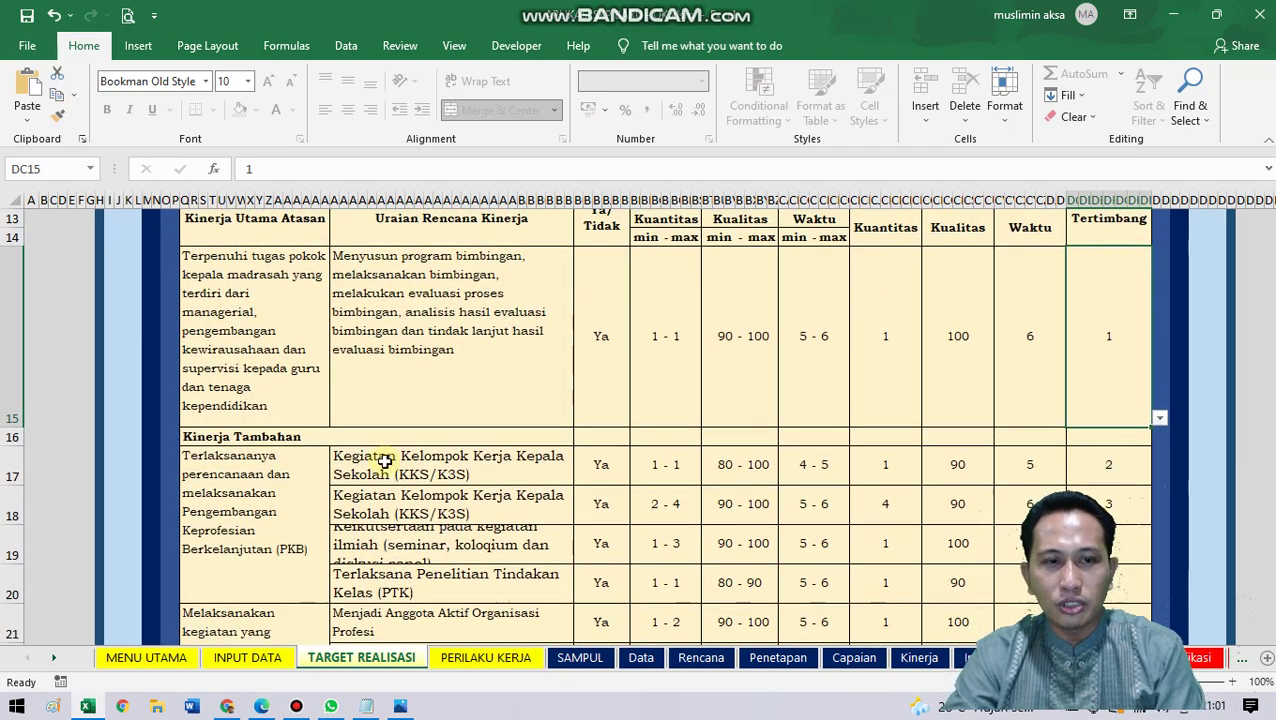
pyautogui.click(276, 497)
pyautogui.scroll(-3, 399, 484)
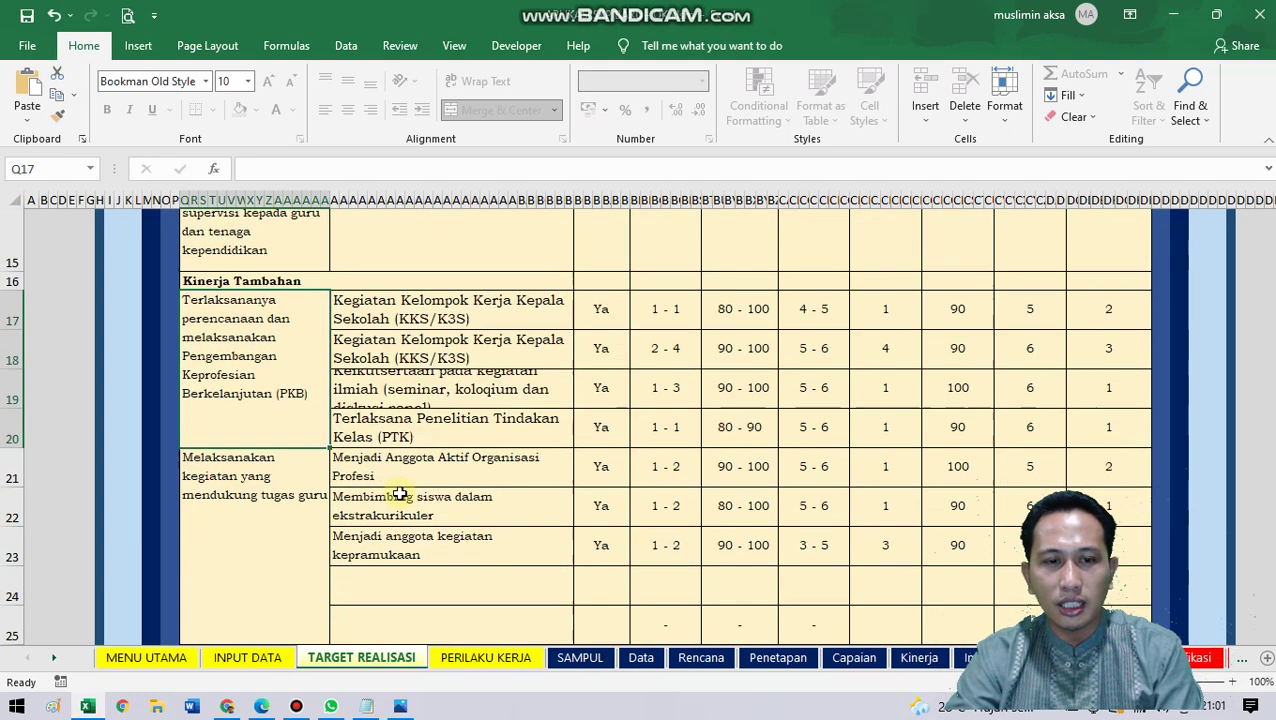
pyautogui.click(511, 254)
pyautogui.click(581, 257)
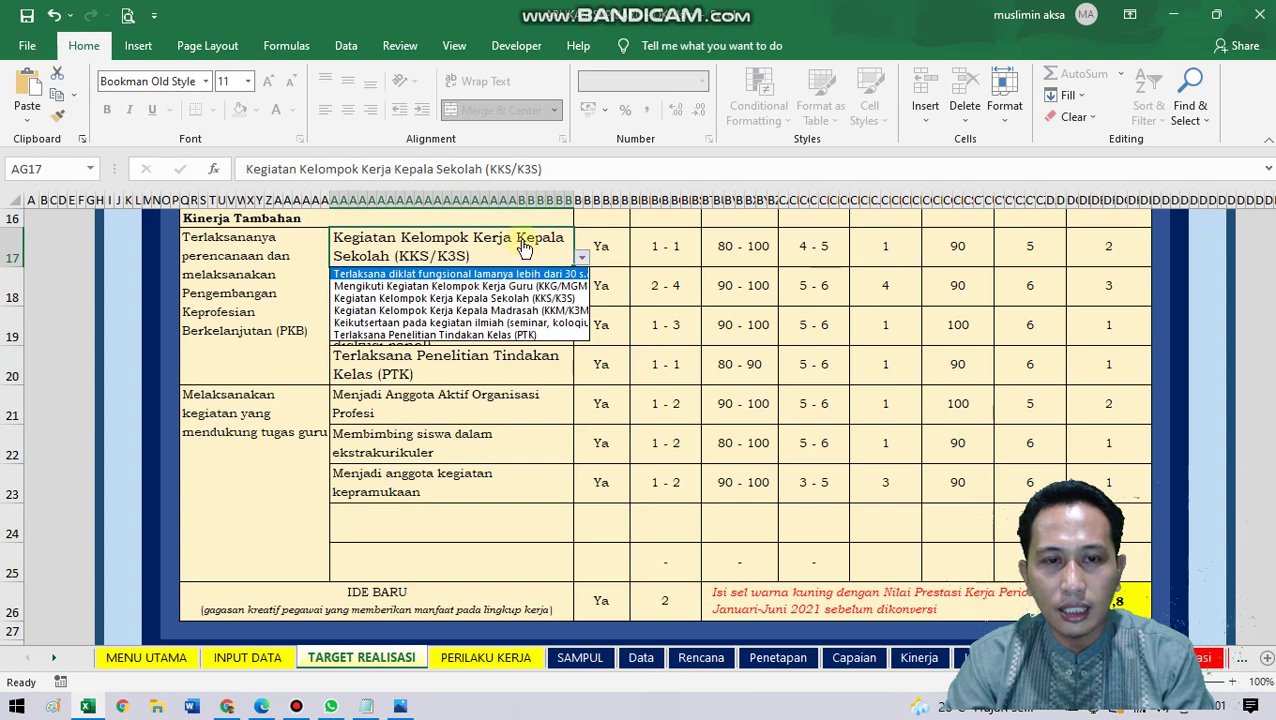
pyautogui.click(524, 274)
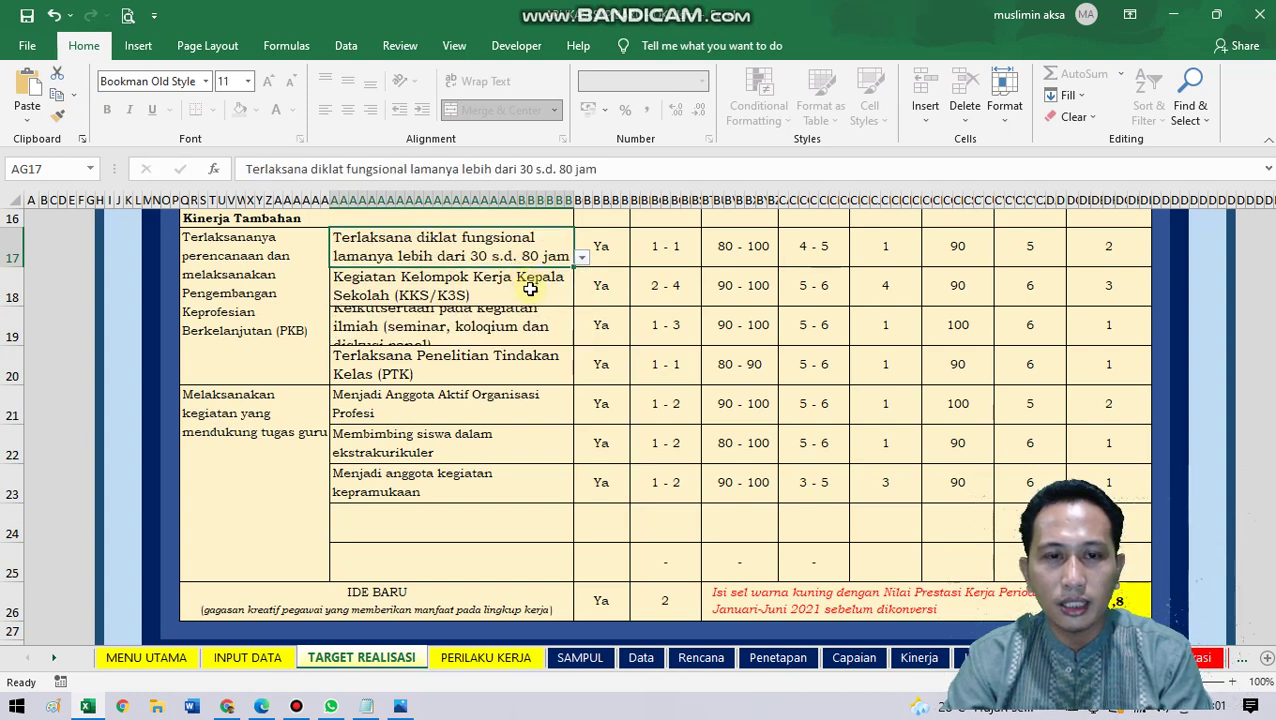
# Step: Review the second PKB activity under Kinerja Tambahan and the rows around it
pyautogui.click(530, 289)
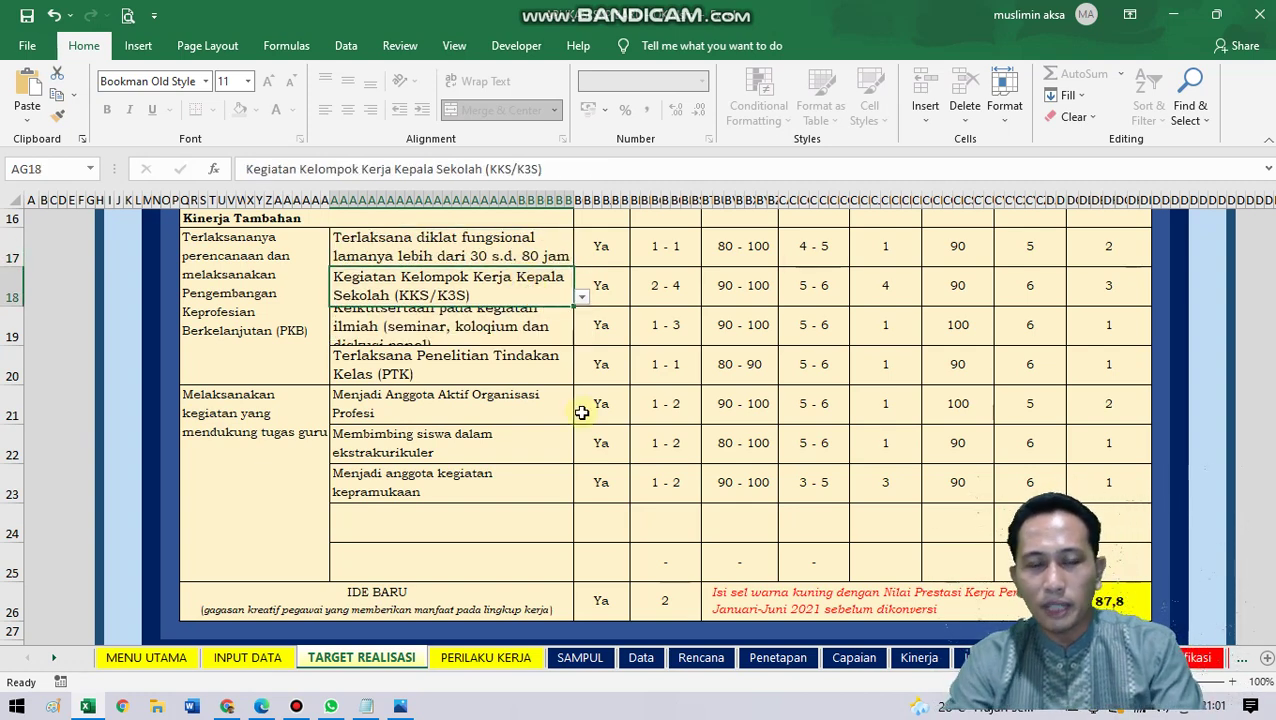
pyautogui.scroll(1, 570, 417)
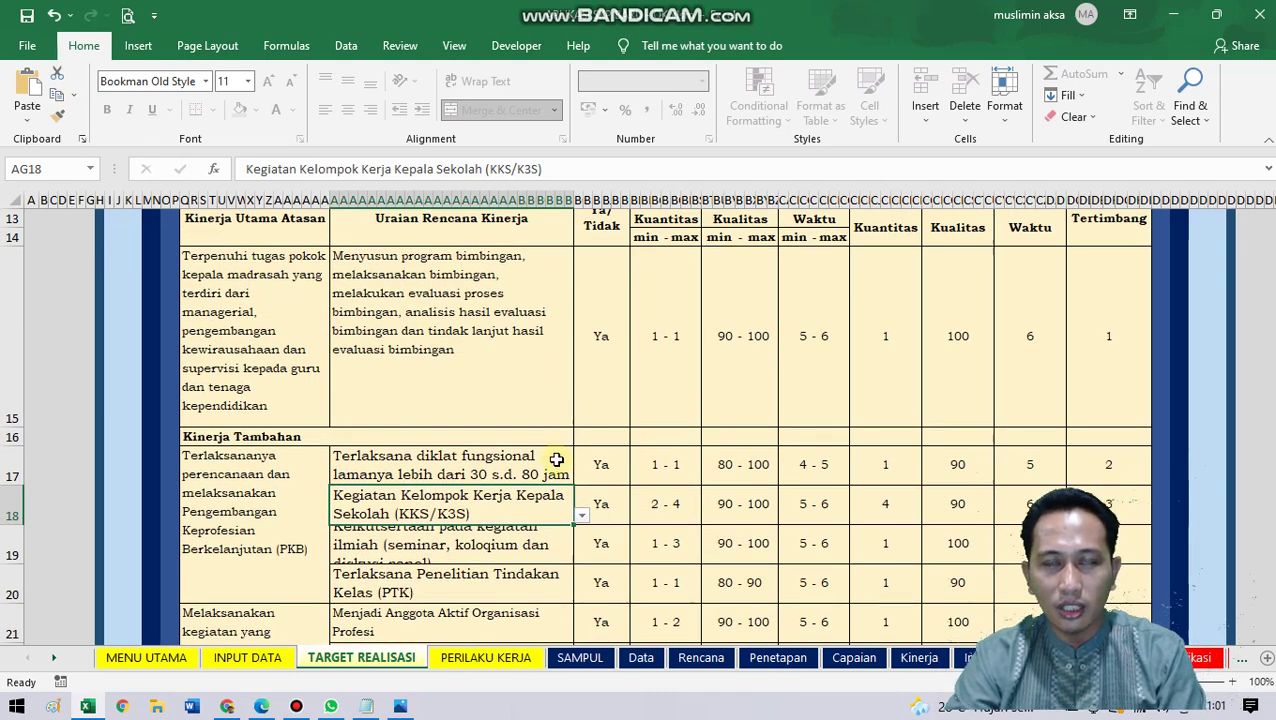
pyautogui.scroll(-1, 555, 463)
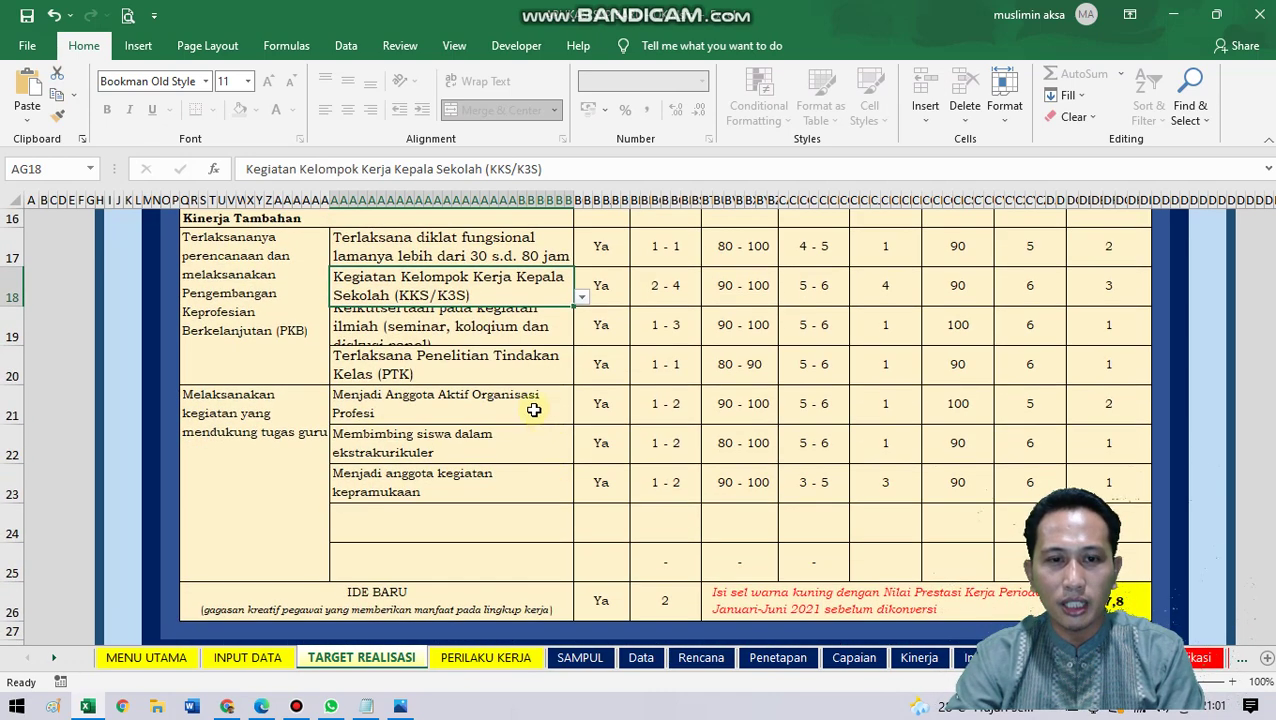
# Step: Set the second PKB activity under Kinerja Tambahan to "Mengikuti Kegiatan Kelompok Kerja Guru (KKG/MGMP/MGBK)"
pyautogui.click(532, 248)
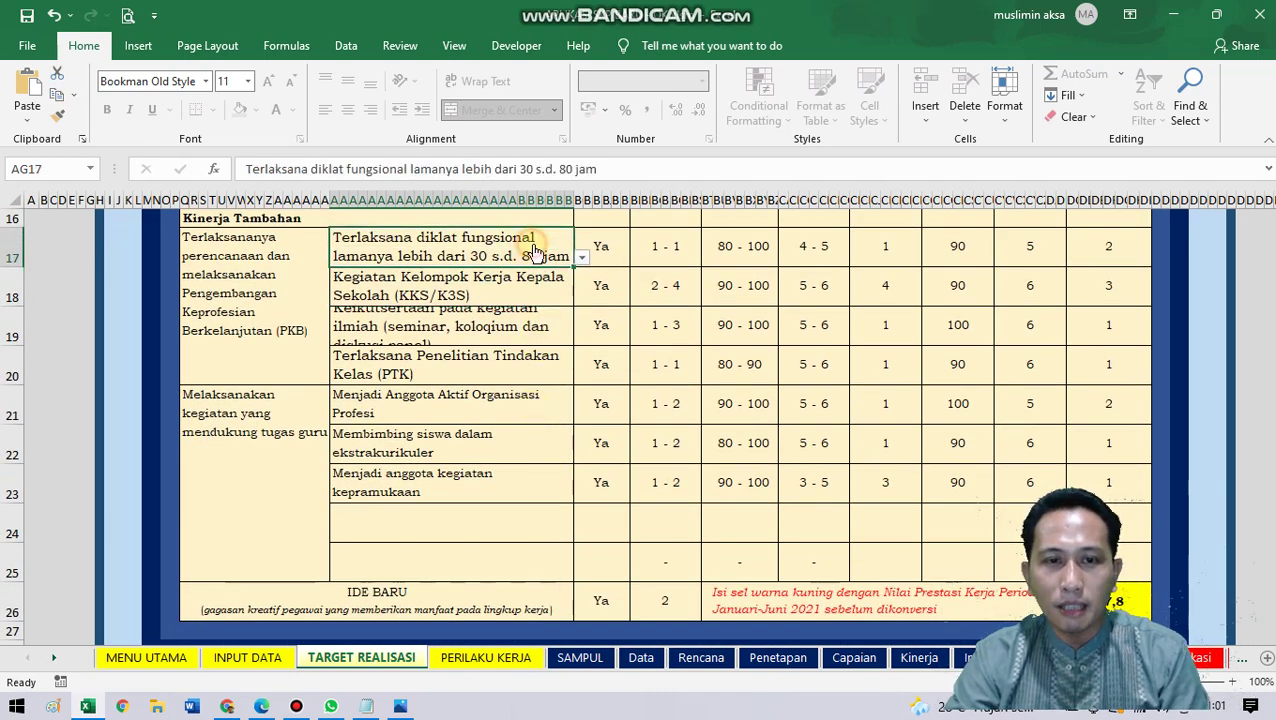
pyautogui.click(555, 295)
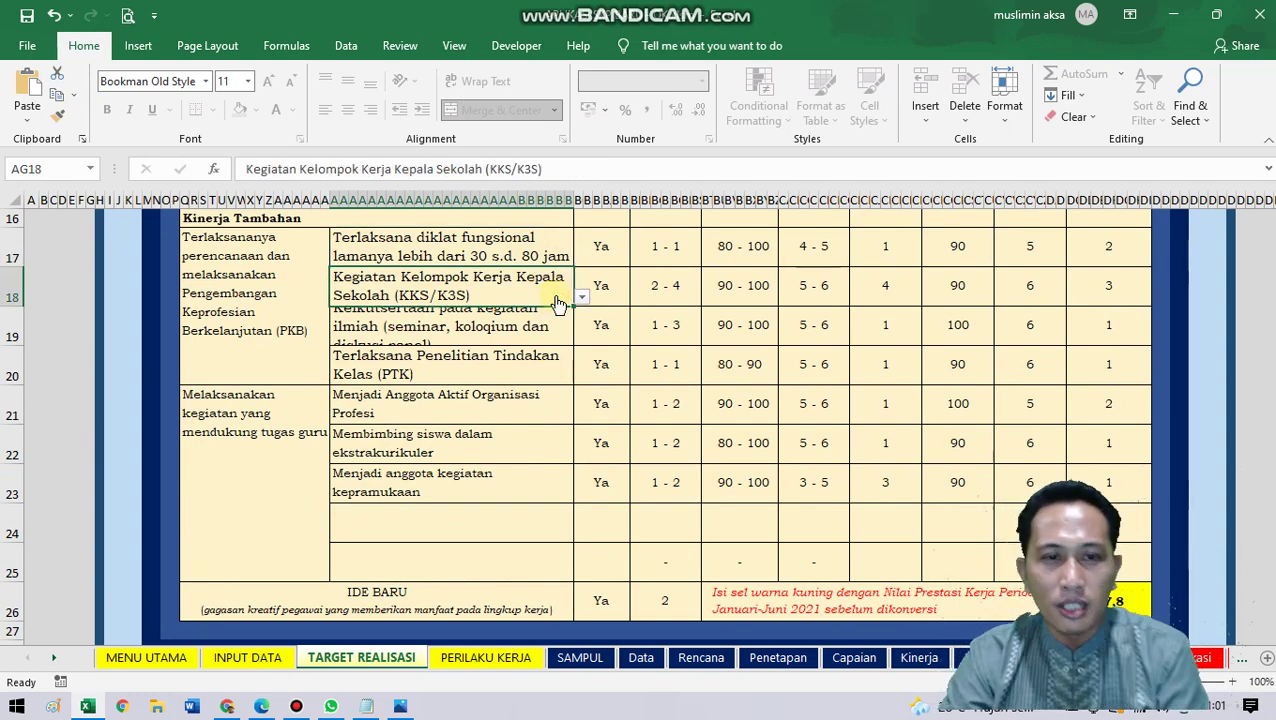
pyautogui.click(579, 300)
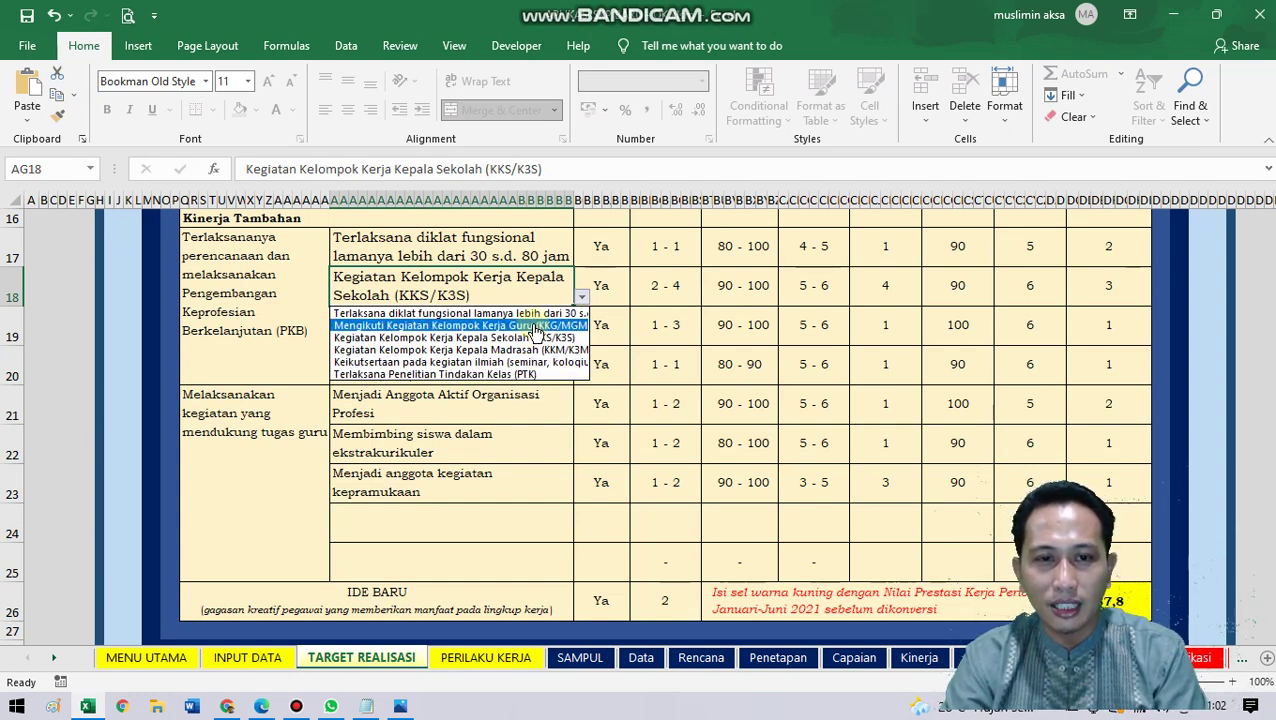
pyautogui.click(537, 327)
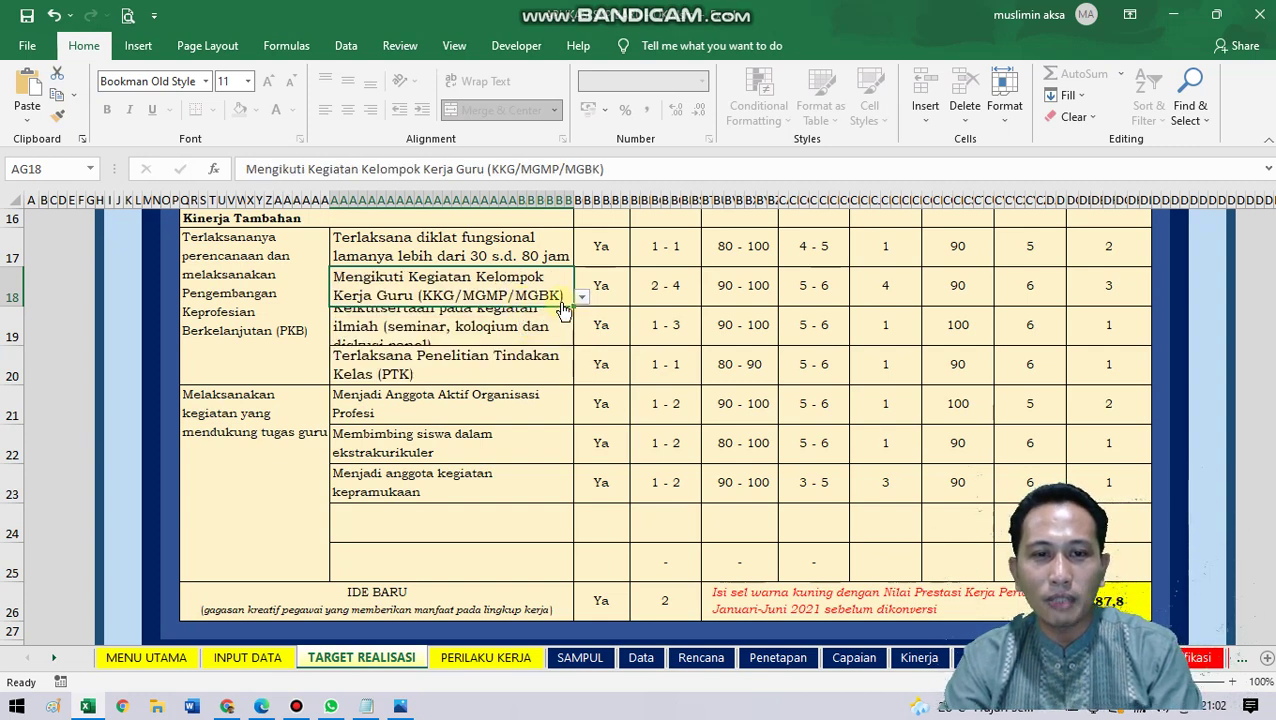
# Step: Try the KKS/K3S and KKM/K3M options for the second PKB activity, and switch it back to KKG/MGMP/MGBK
pyautogui.click(579, 298)
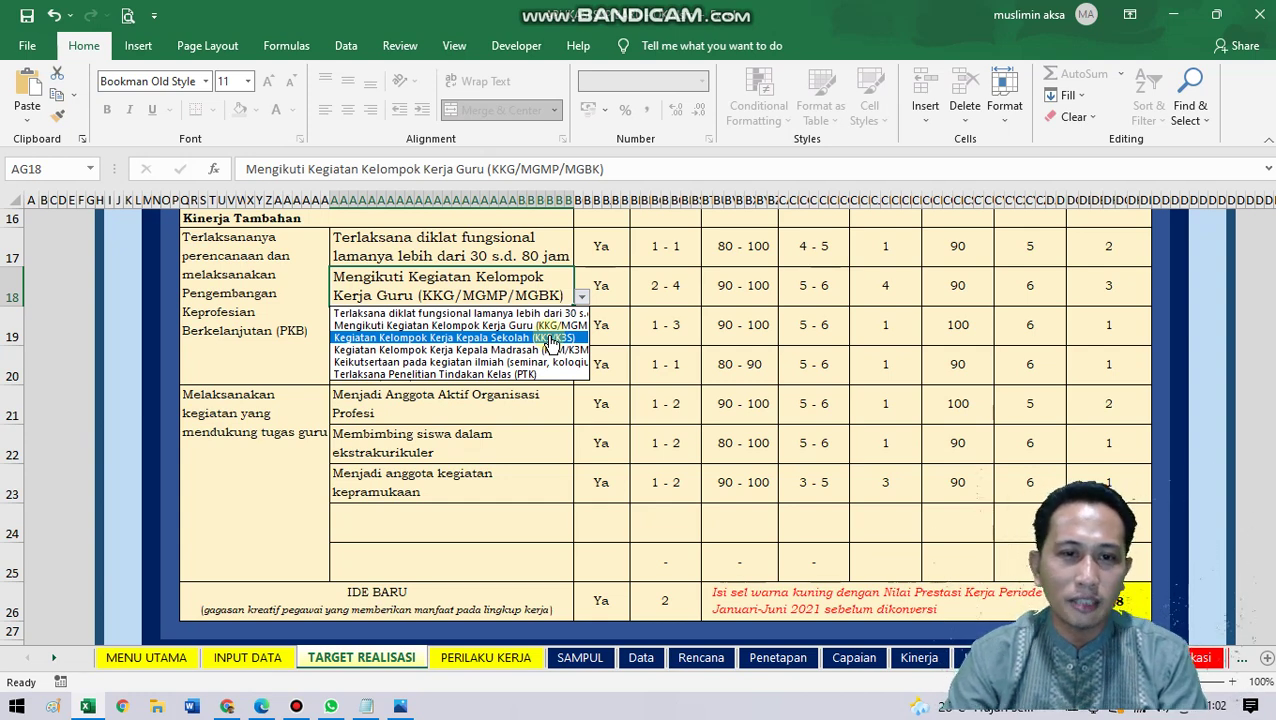
pyautogui.click(552, 338)
pyautogui.click(579, 297)
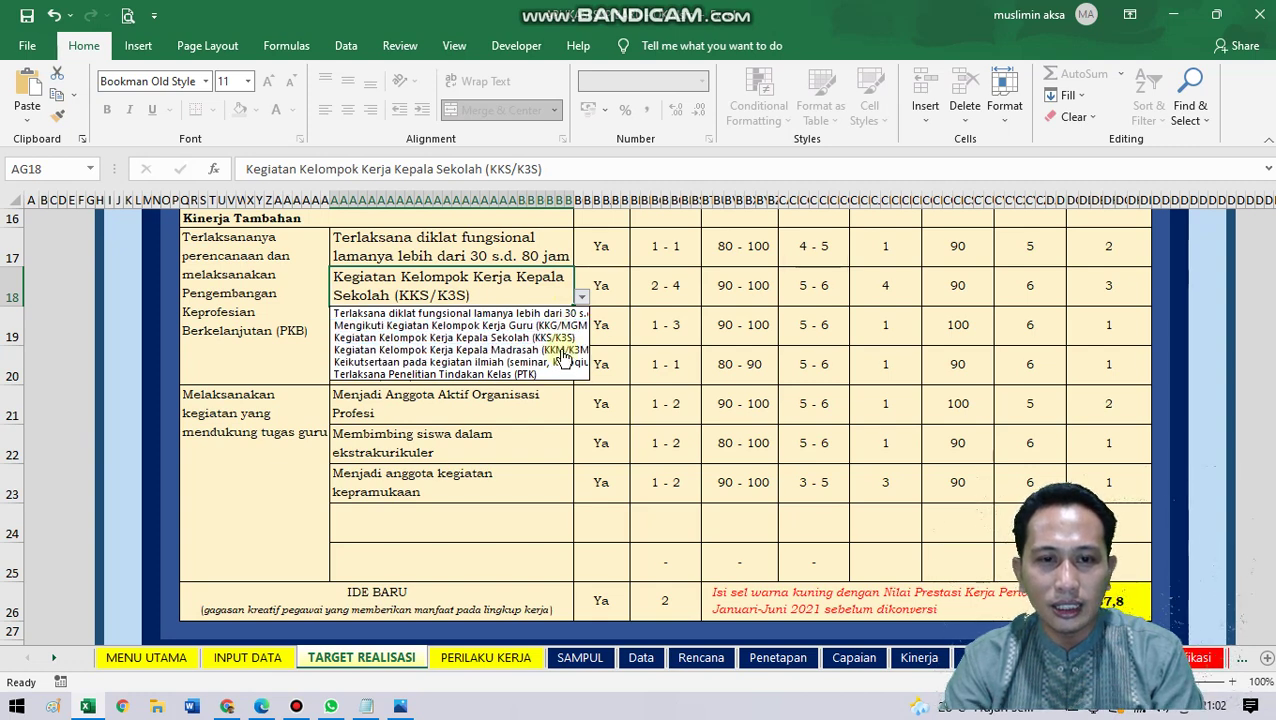
pyautogui.click(563, 351)
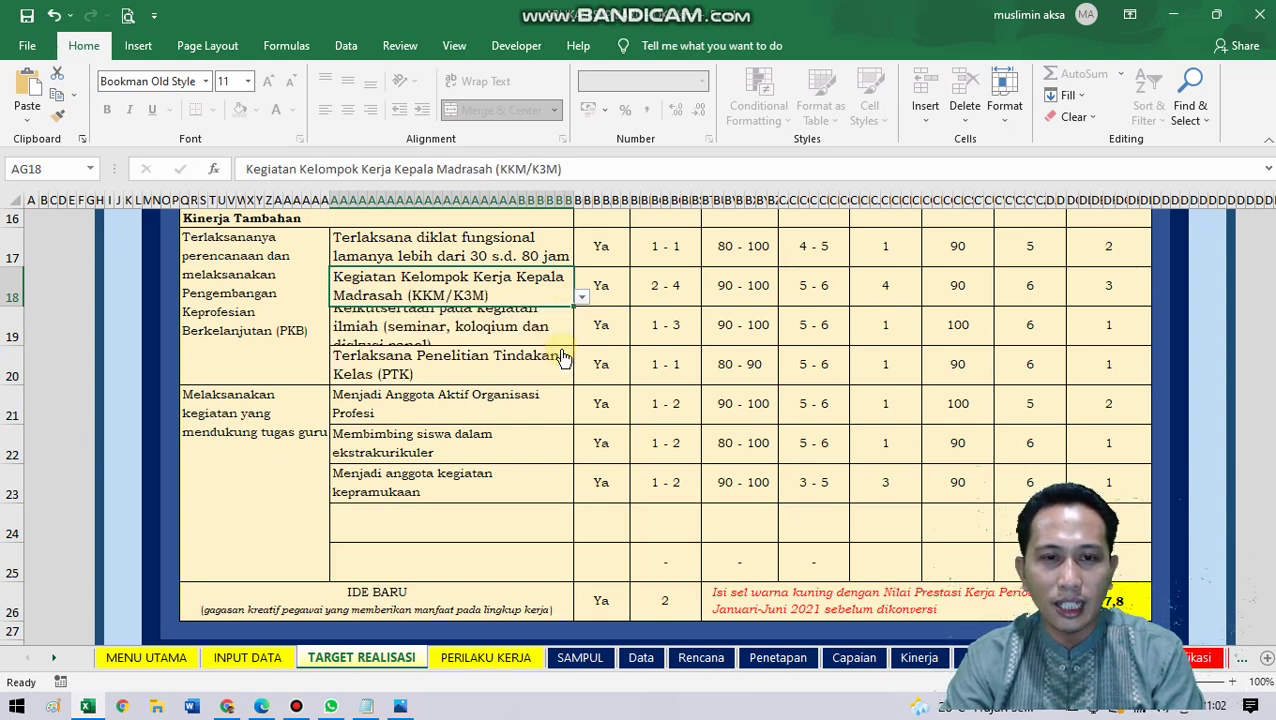
pyautogui.click(580, 298)
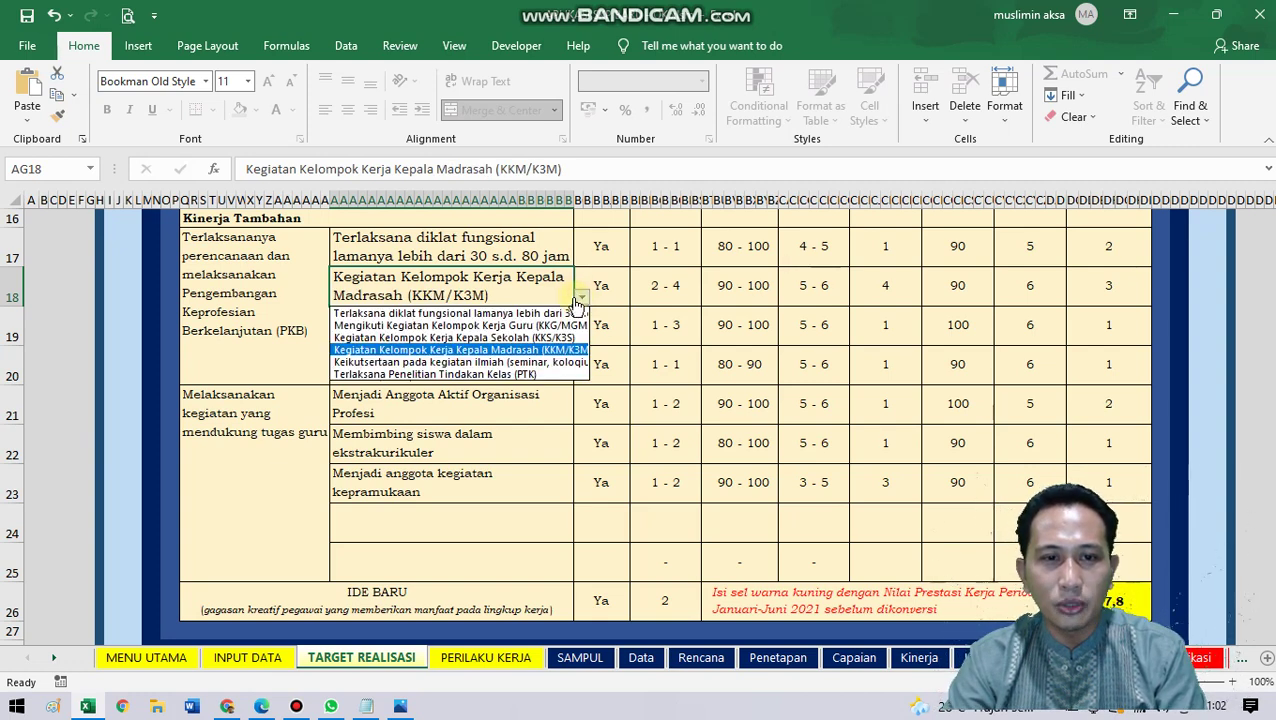
pyautogui.click(540, 326)
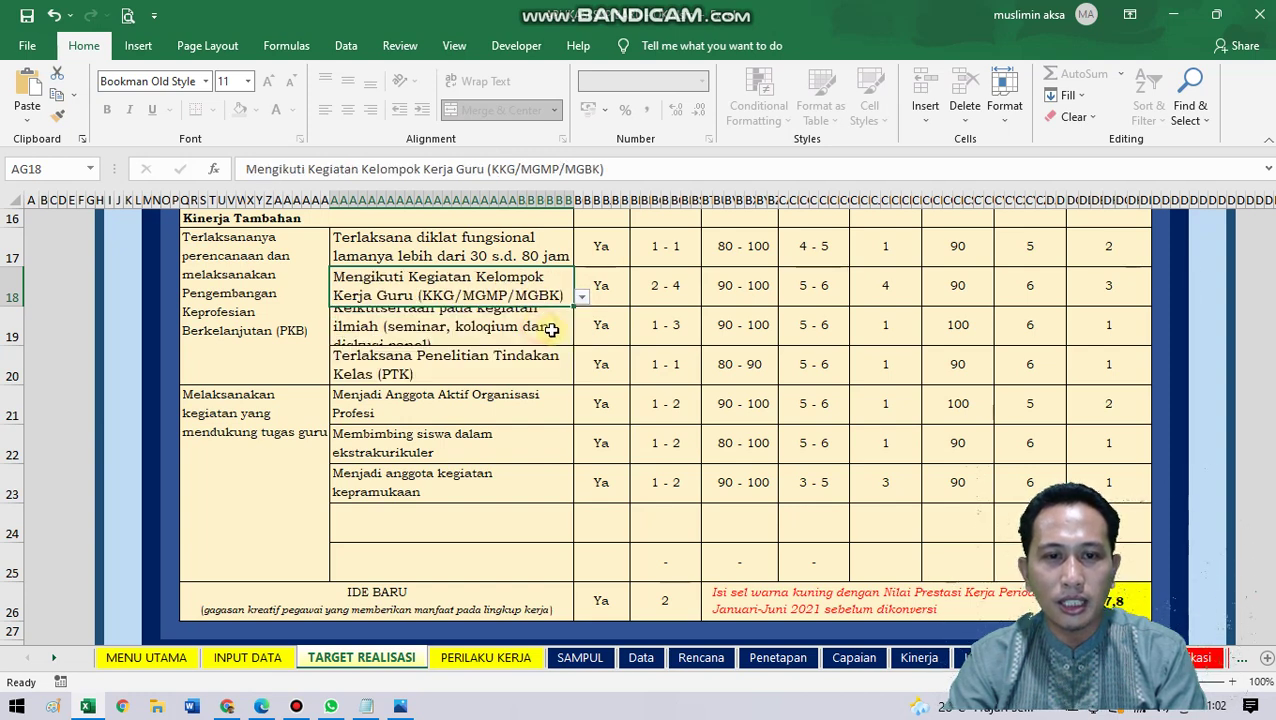
# Step: Choose "Keikutsertaan pada kegiatan ilmiah (seminar, koloqium dan diskusi panel)" as the third PKB activity and "Terlaksana Penelitian Tindakan Kelas (PTK)" as the fourth
pyautogui.click(531, 338)
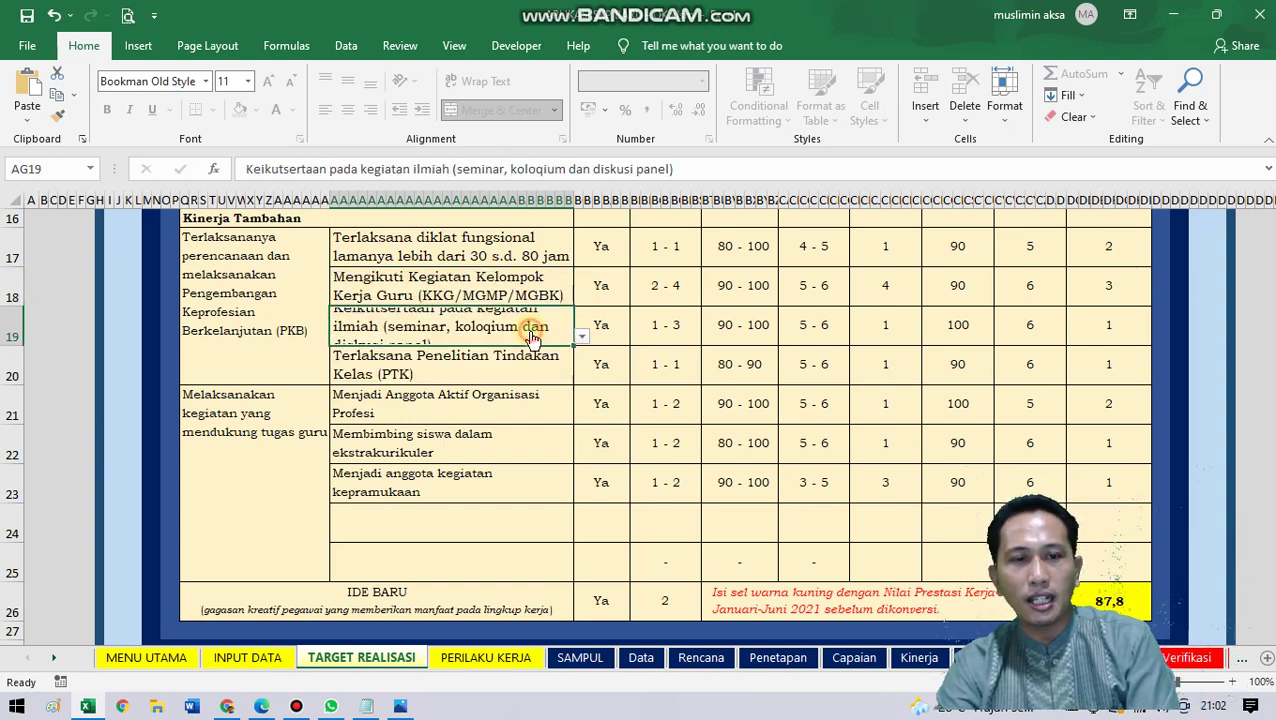
pyautogui.click(582, 340)
pyautogui.click(538, 400)
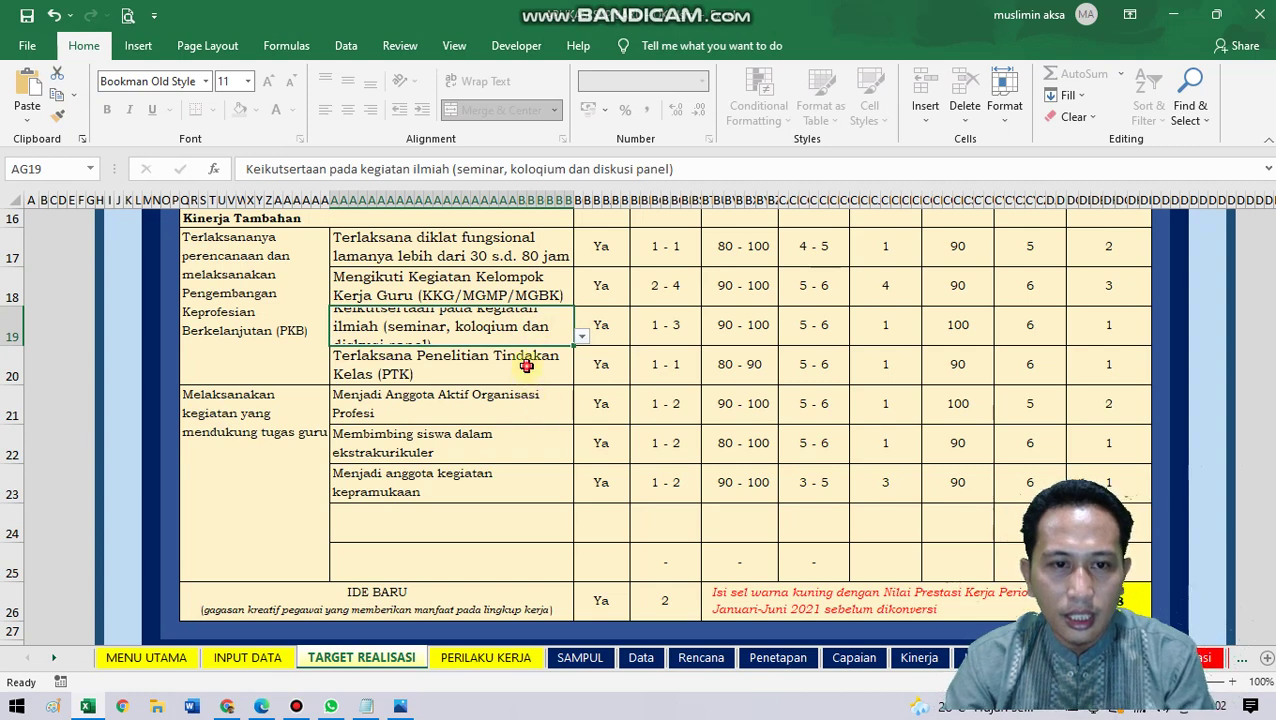
pyautogui.click(526, 366)
pyautogui.hotkey('alt', 'Down')
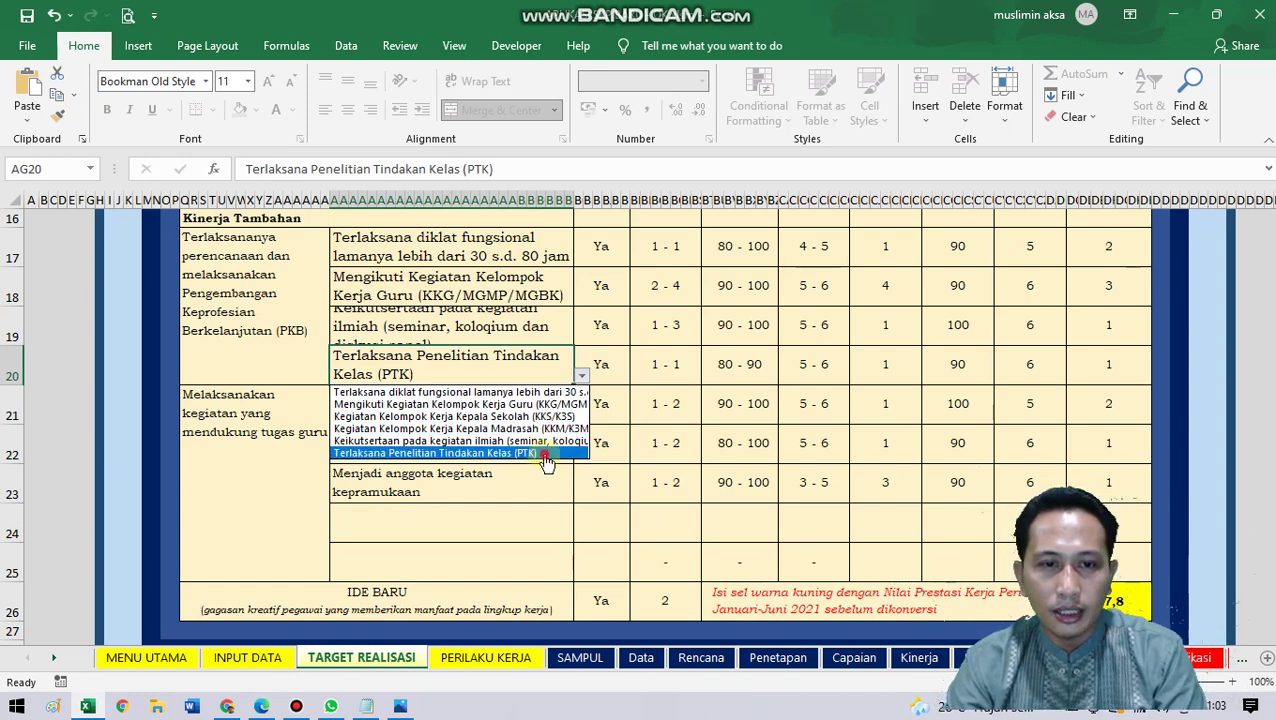
pyautogui.click(545, 455)
# Step: Inspect the Ya/Tidak choices for the functional training activity in the first PKB row
pyautogui.click(598, 251)
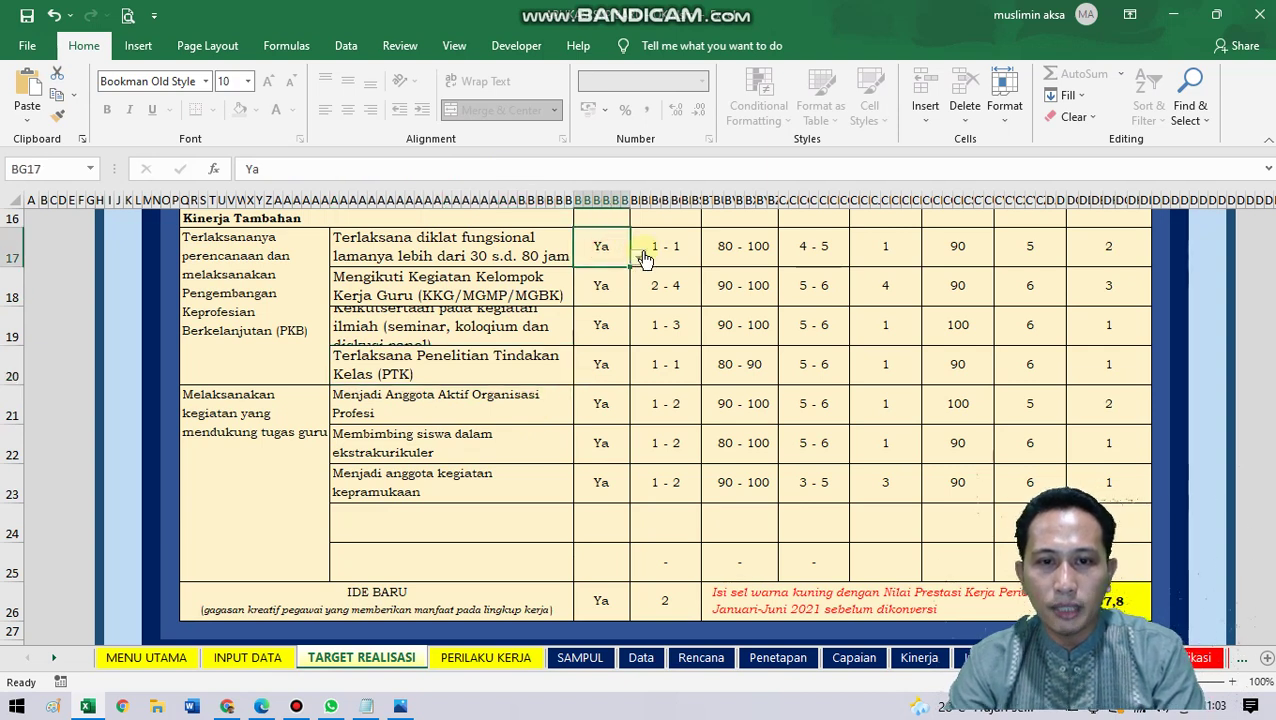
pyautogui.click(638, 263)
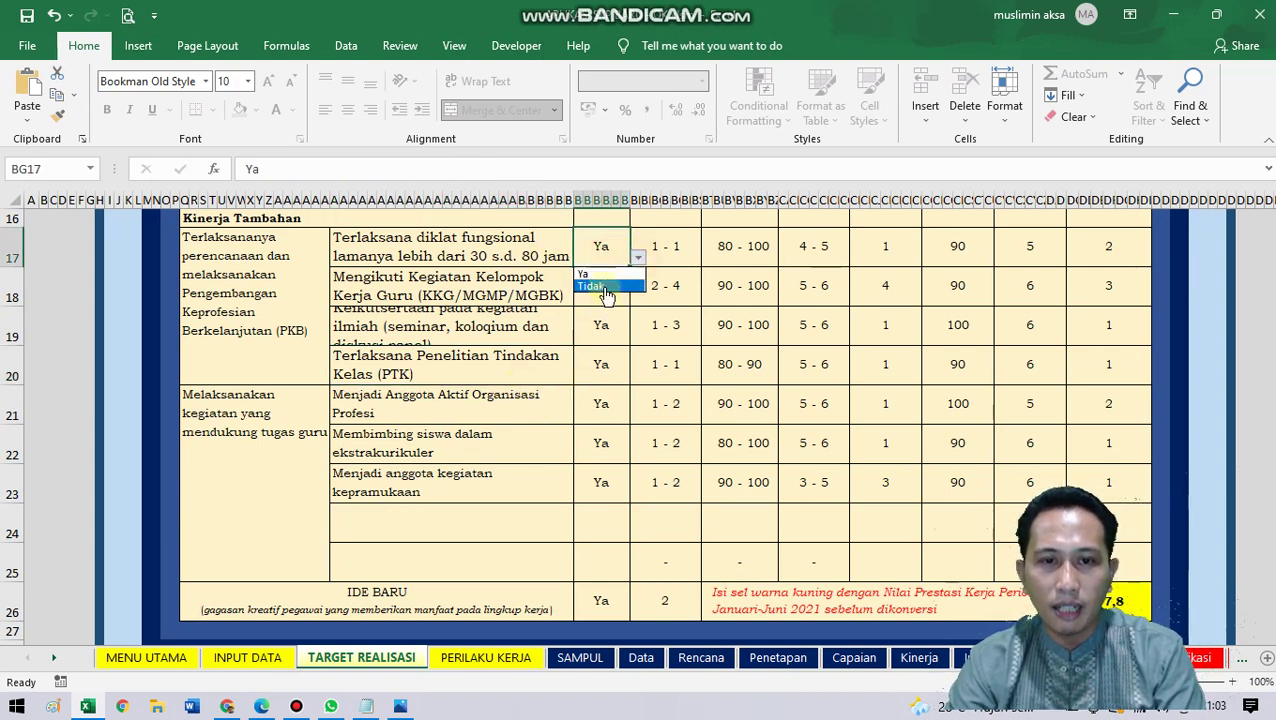
pyautogui.click(605, 328)
# Step: Review the Target minimum and maximum columns of the Kinerja Tambahan rows against the main performance row
pyautogui.click(656, 251)
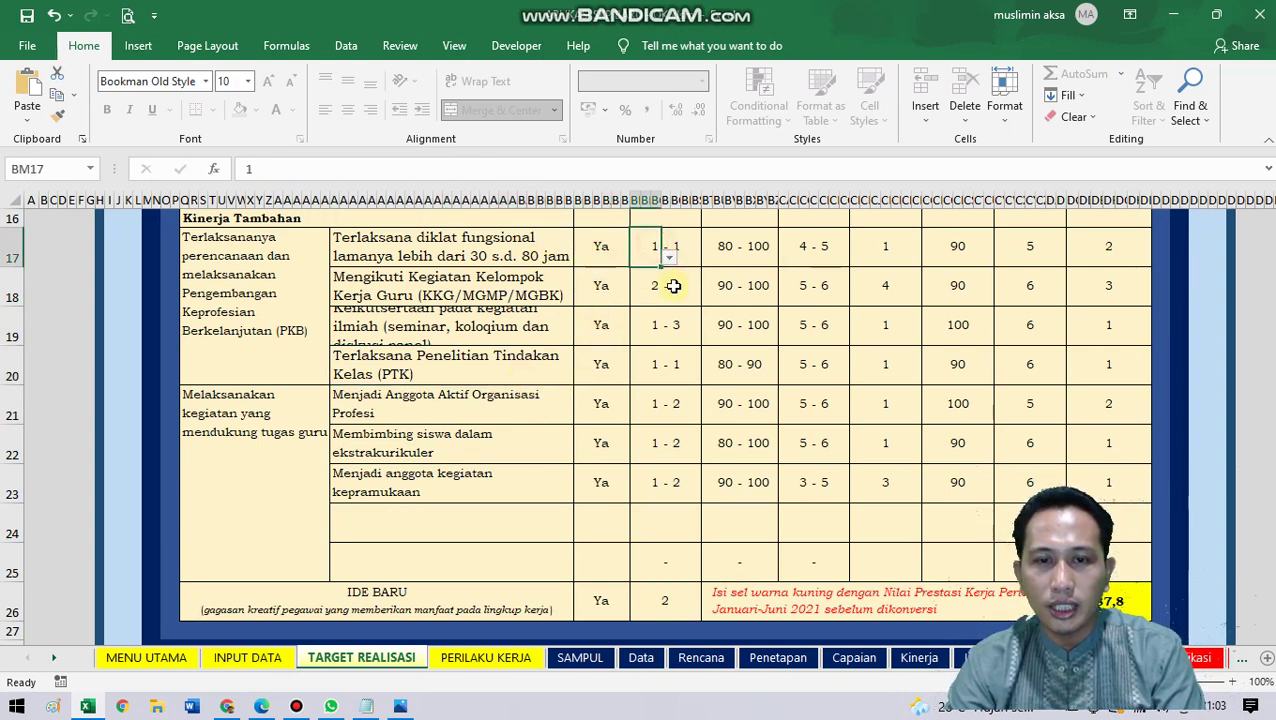
pyautogui.scroll(2, 670, 300)
pyautogui.scroll(-1, 674, 364)
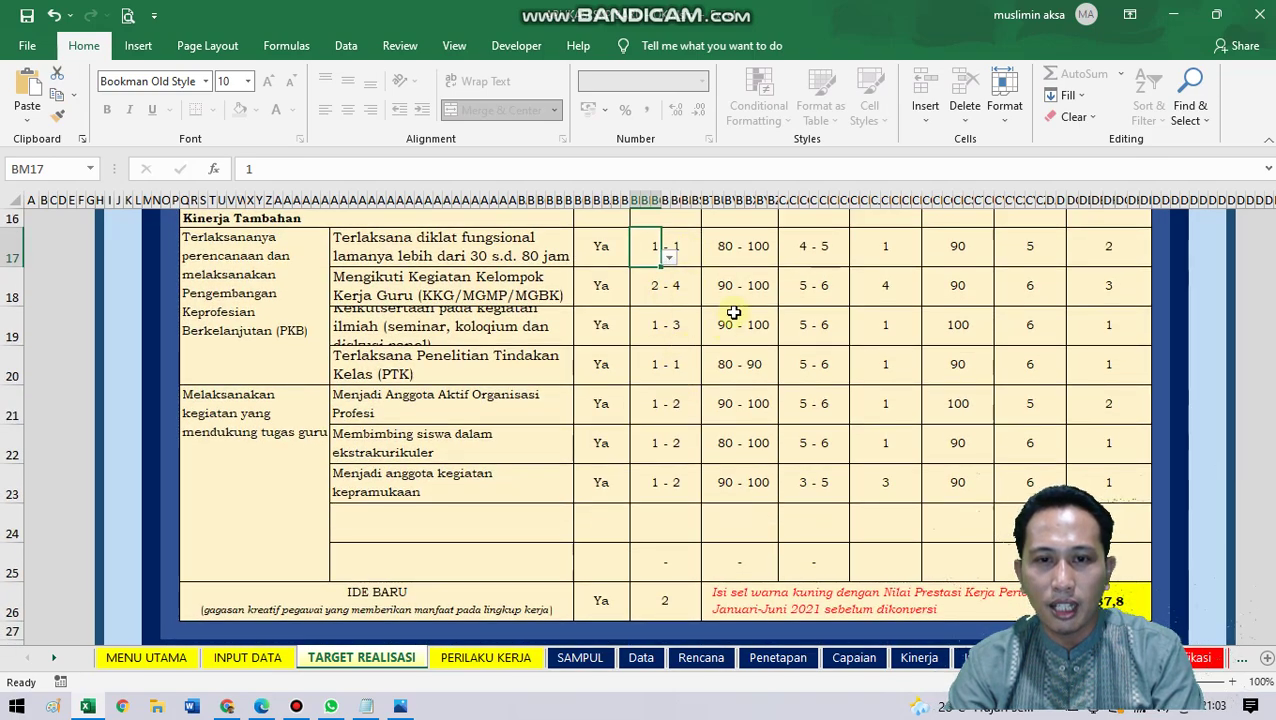
pyautogui.scroll(1, 752, 290)
pyautogui.scroll(1, 763, 320)
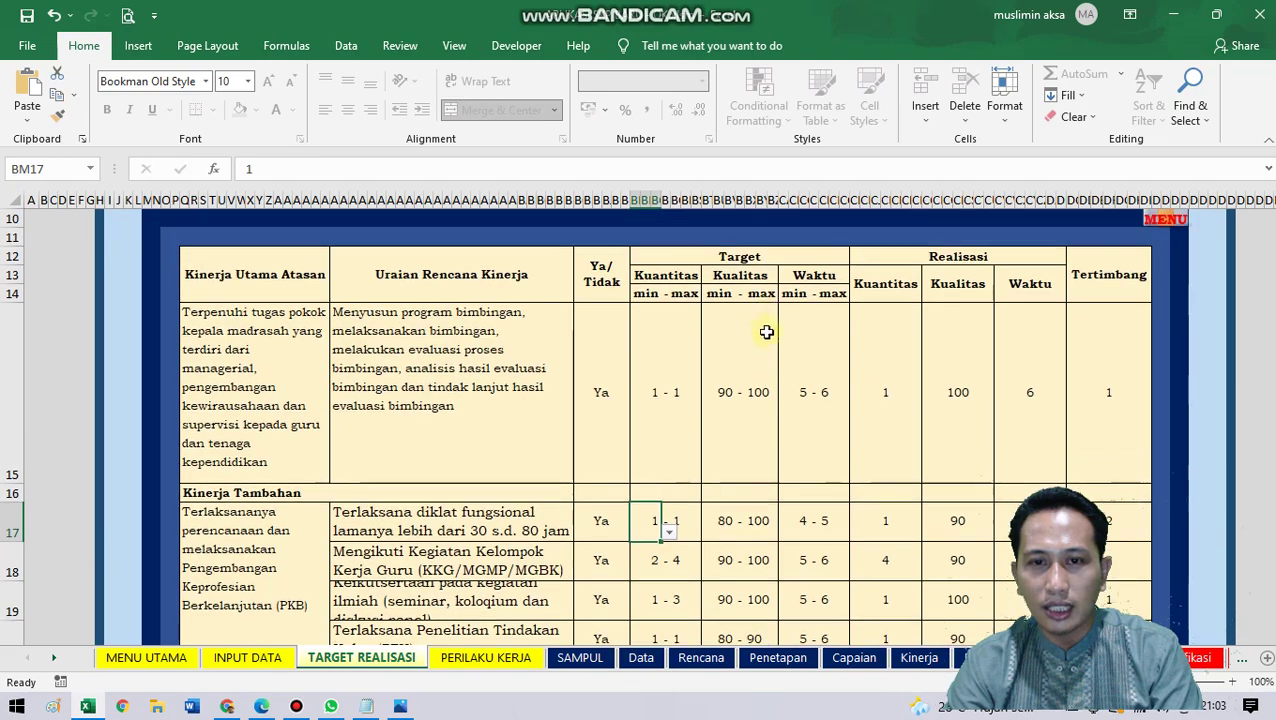
pyautogui.scroll(-2, 752, 433)
pyautogui.scroll(1, 790, 420)
pyautogui.scroll(1, 812, 350)
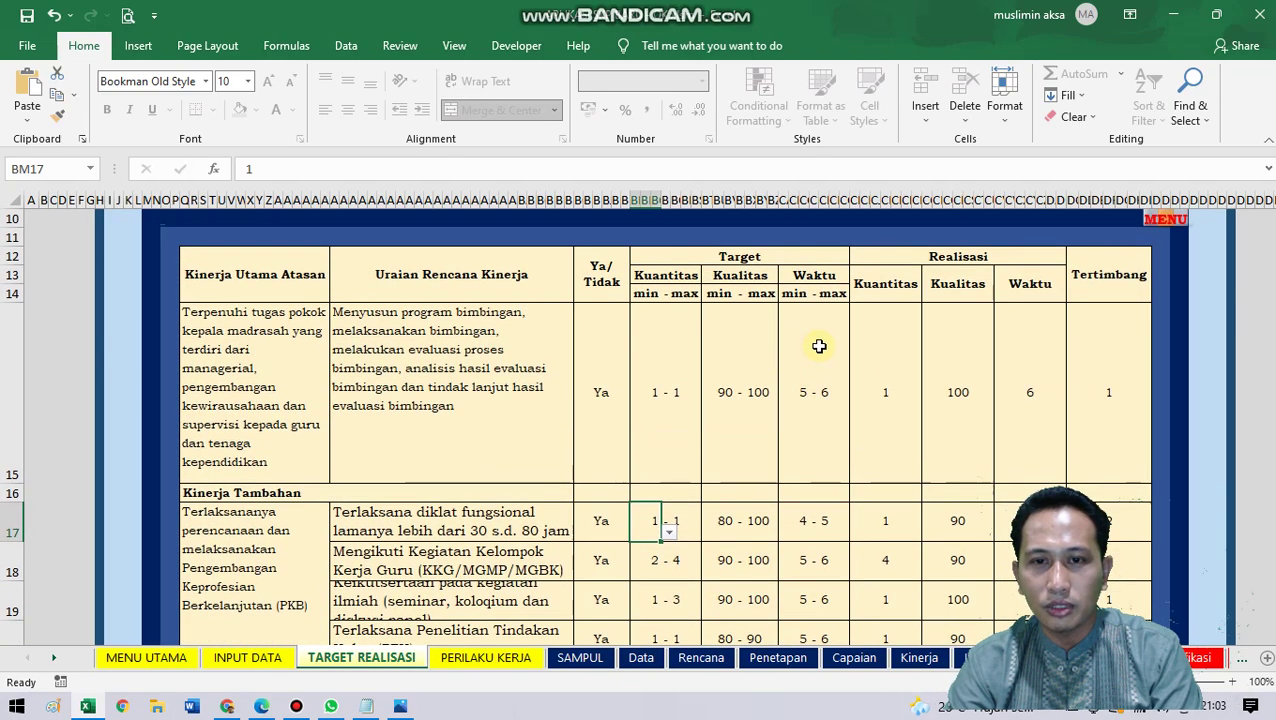
pyautogui.scroll(-2, 812, 340)
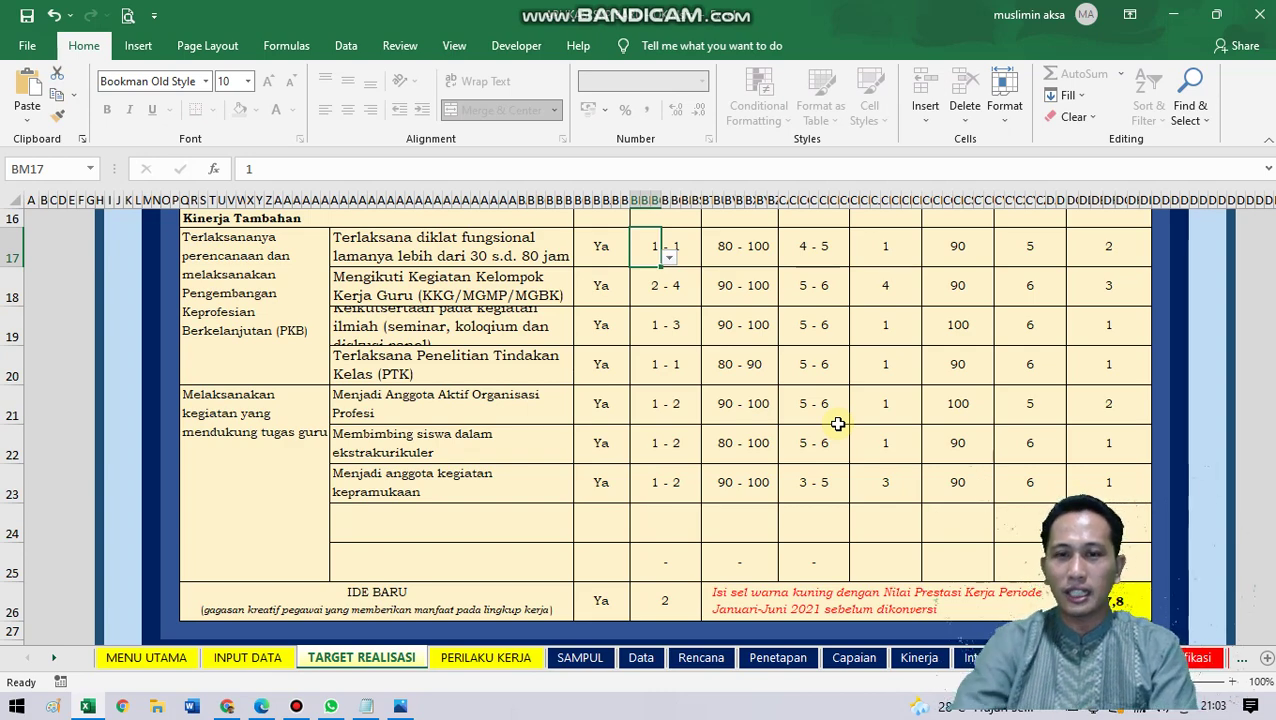
pyautogui.scroll(2, 838, 424)
pyautogui.scroll(-2, 852, 461)
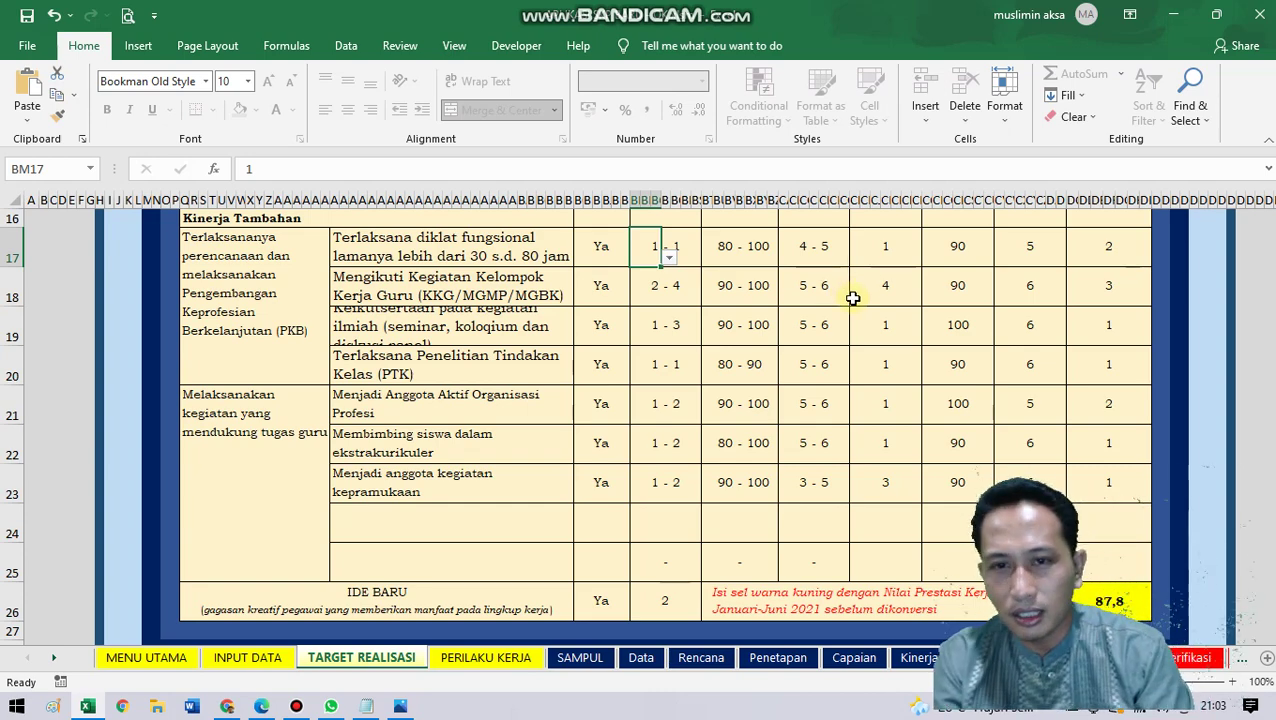
pyautogui.scroll(3, 852, 298)
# Step: Check the maximum Target Waktu of the first two PKB rows and the Realisasi Kuantitas of the first
pyautogui.click(830, 464)
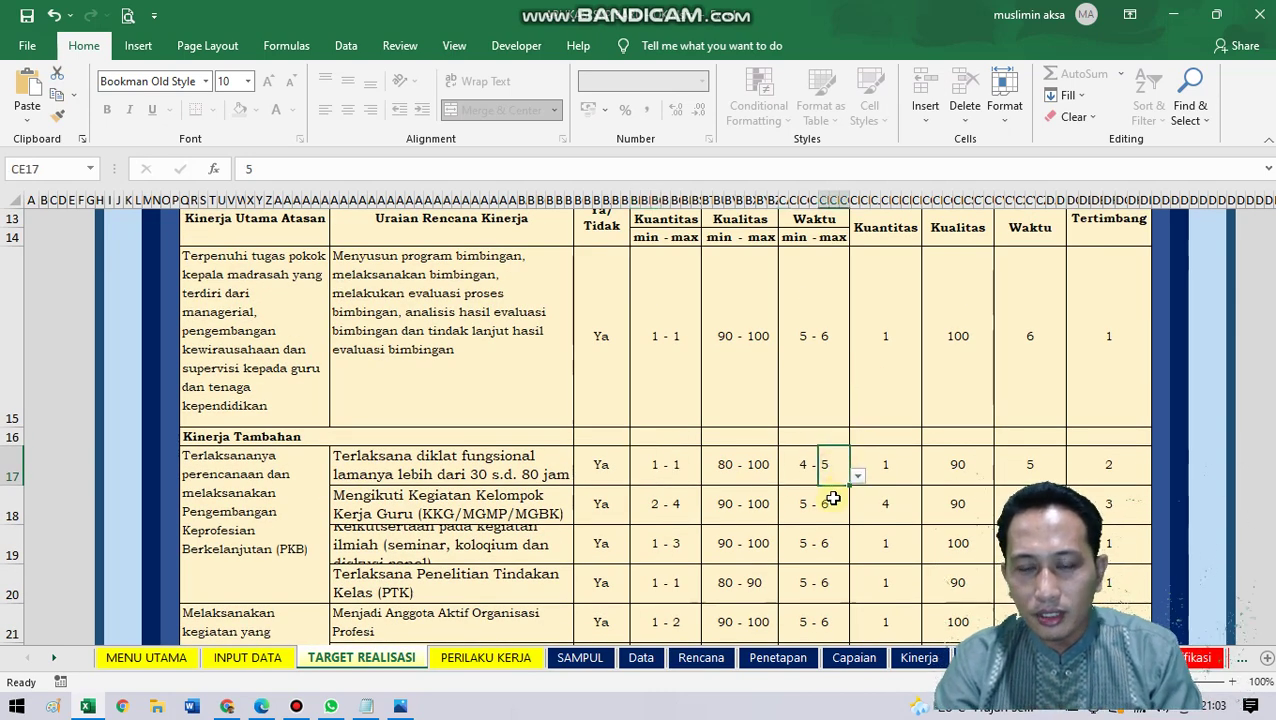
pyautogui.click(833, 500)
pyautogui.scroll(-1, 875, 512)
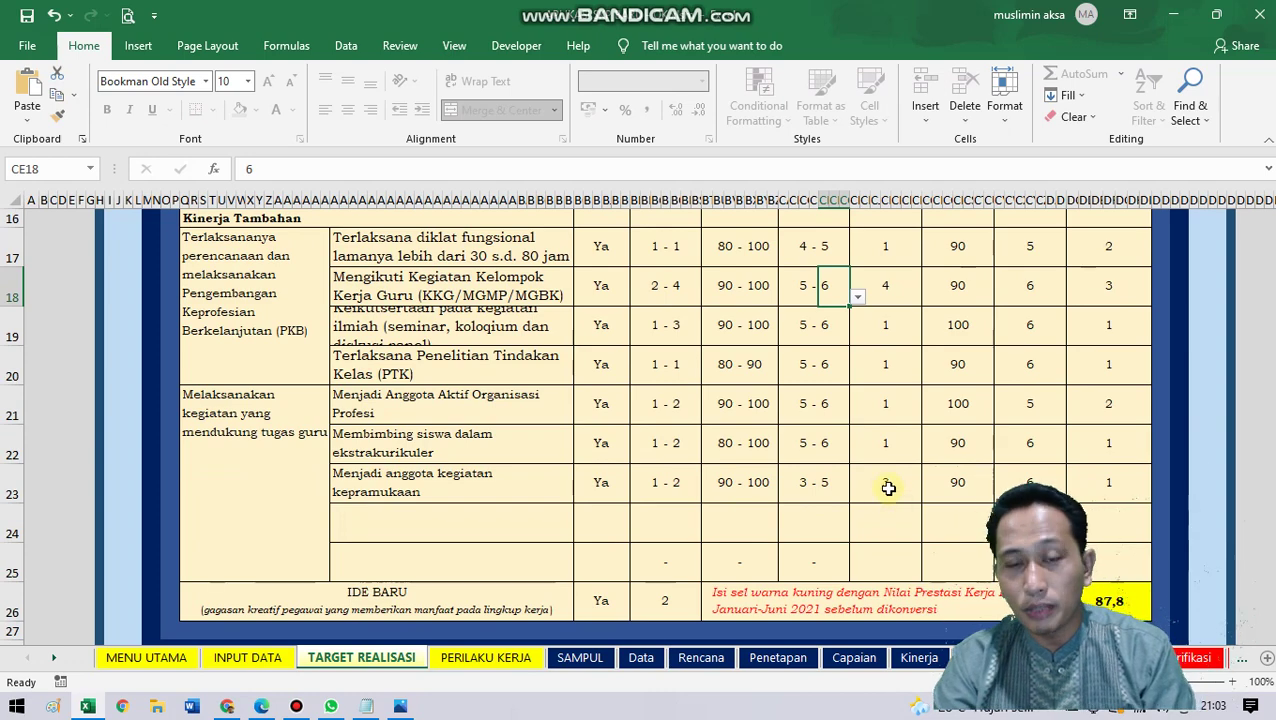
pyautogui.scroll(1, 888, 487)
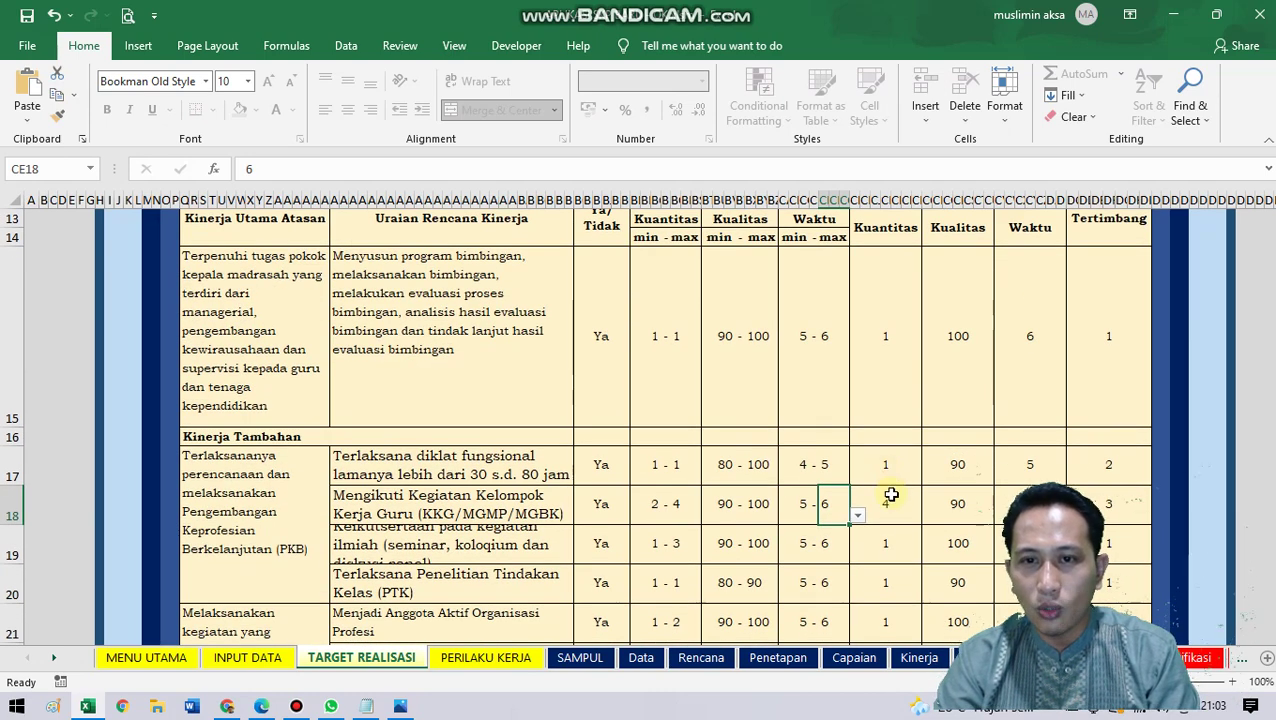
pyautogui.click(886, 466)
pyautogui.scroll(-1, 886, 470)
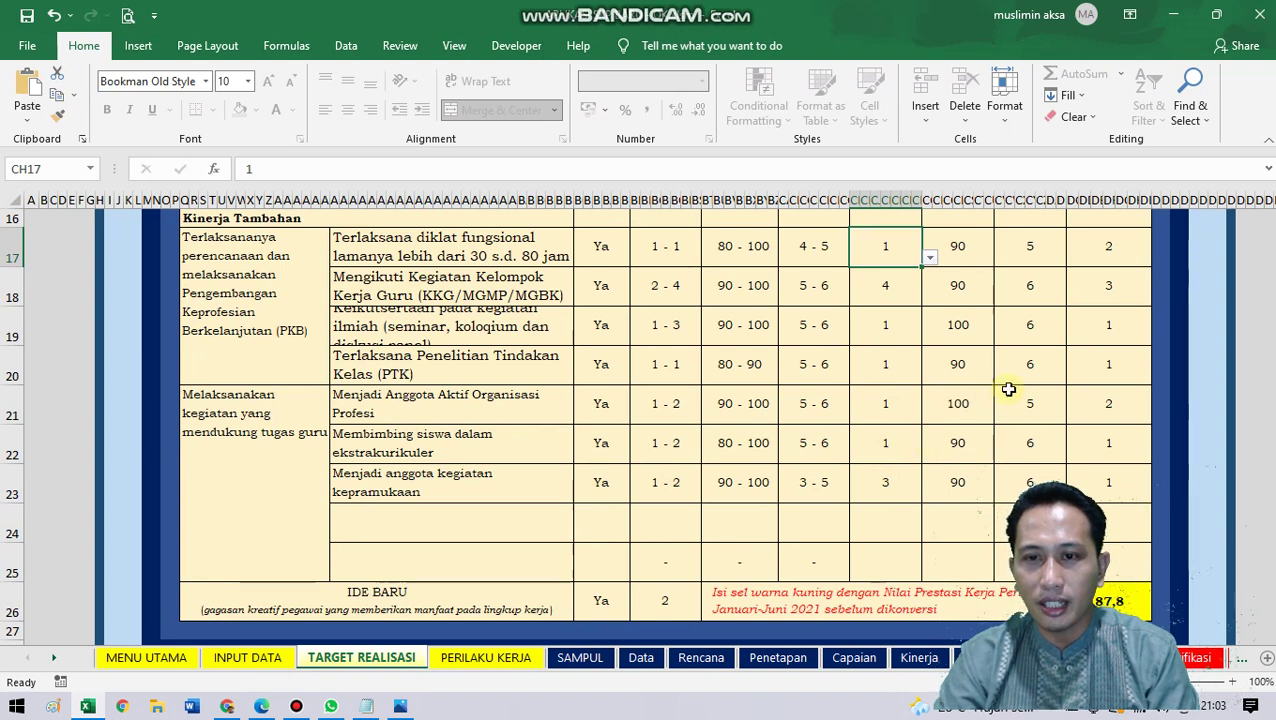
# Step: Inspect the choices available for the first activity under "Melaksanakan kegiatan yang mendukung tugas guru"
pyautogui.click(446, 407)
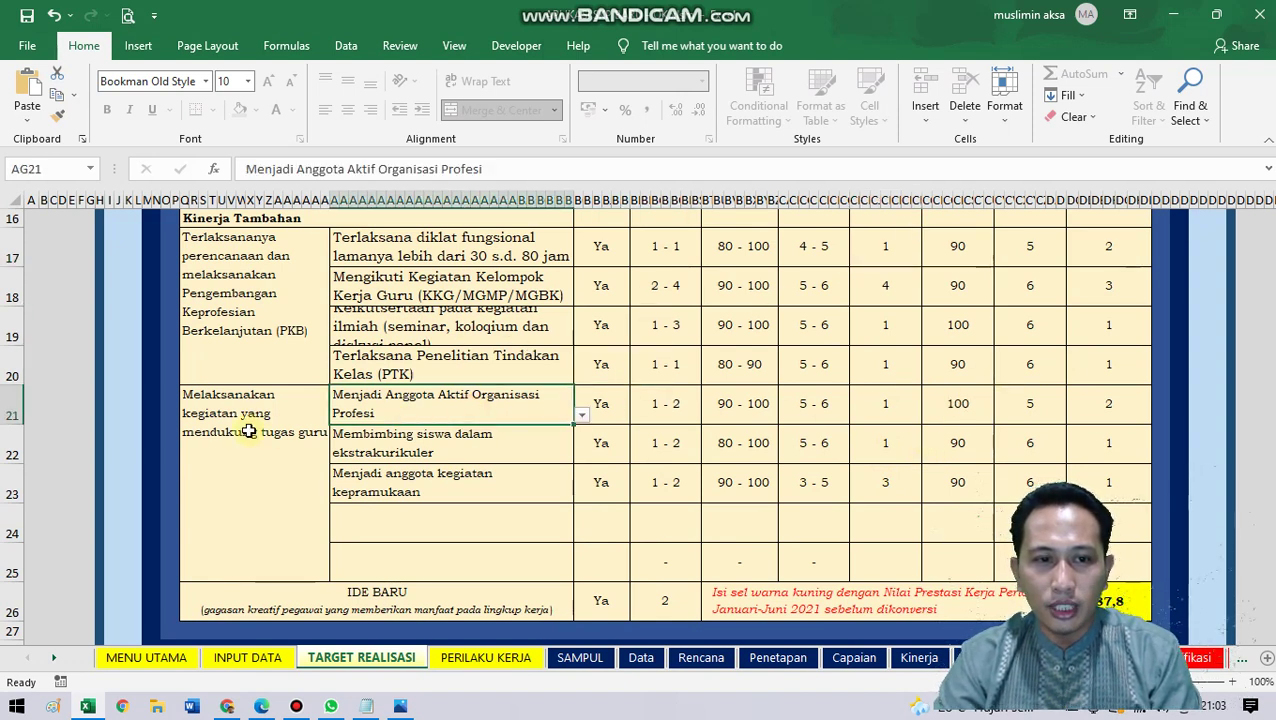
pyautogui.click(584, 416)
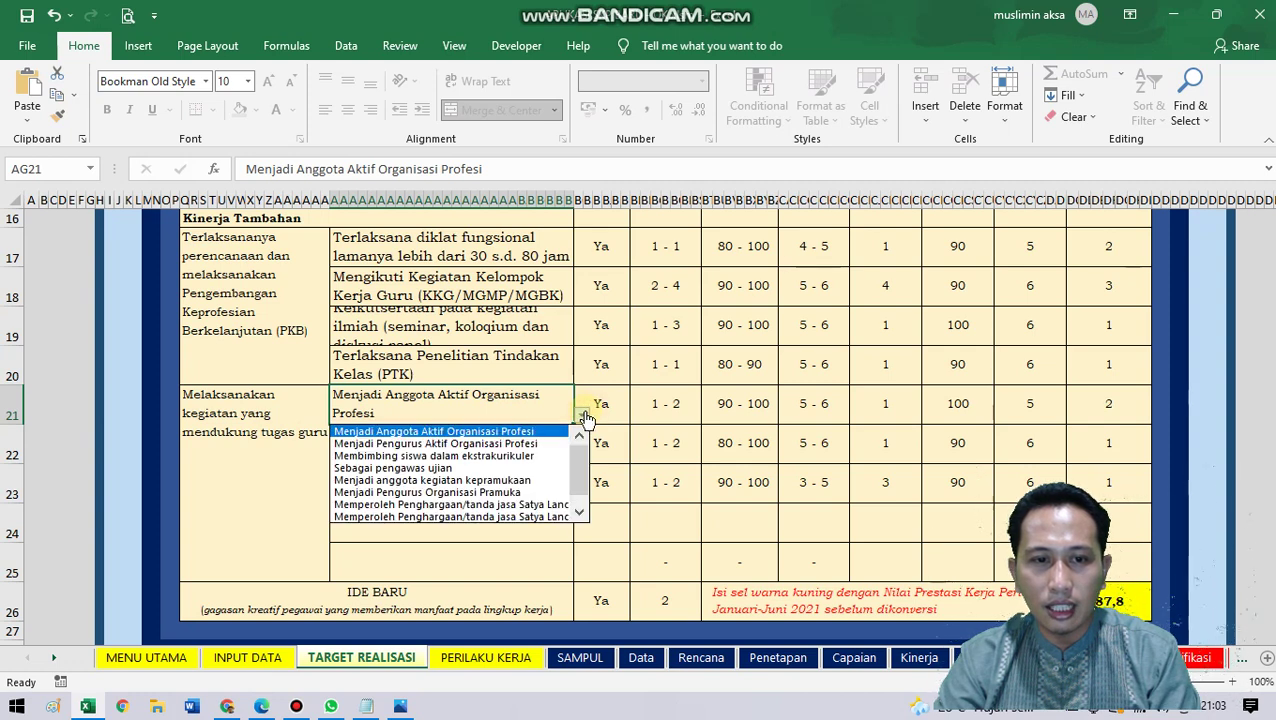
pyautogui.click(507, 397)
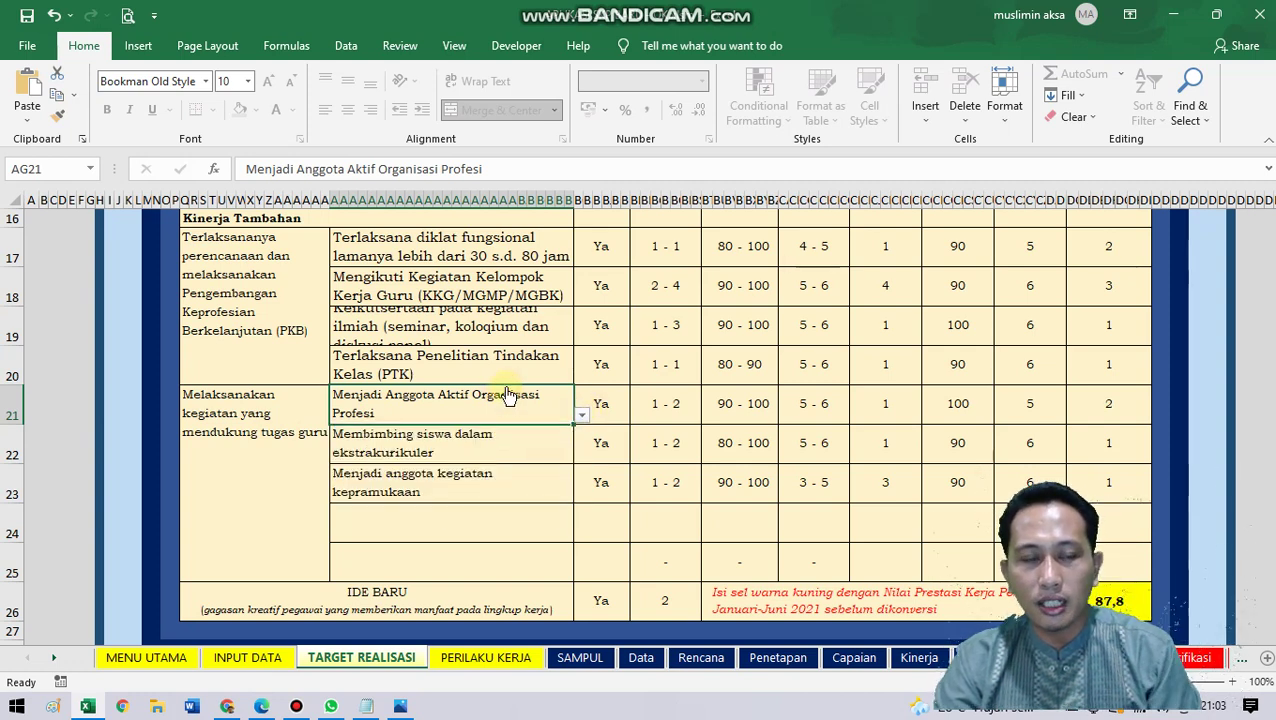
pyautogui.click(578, 416)
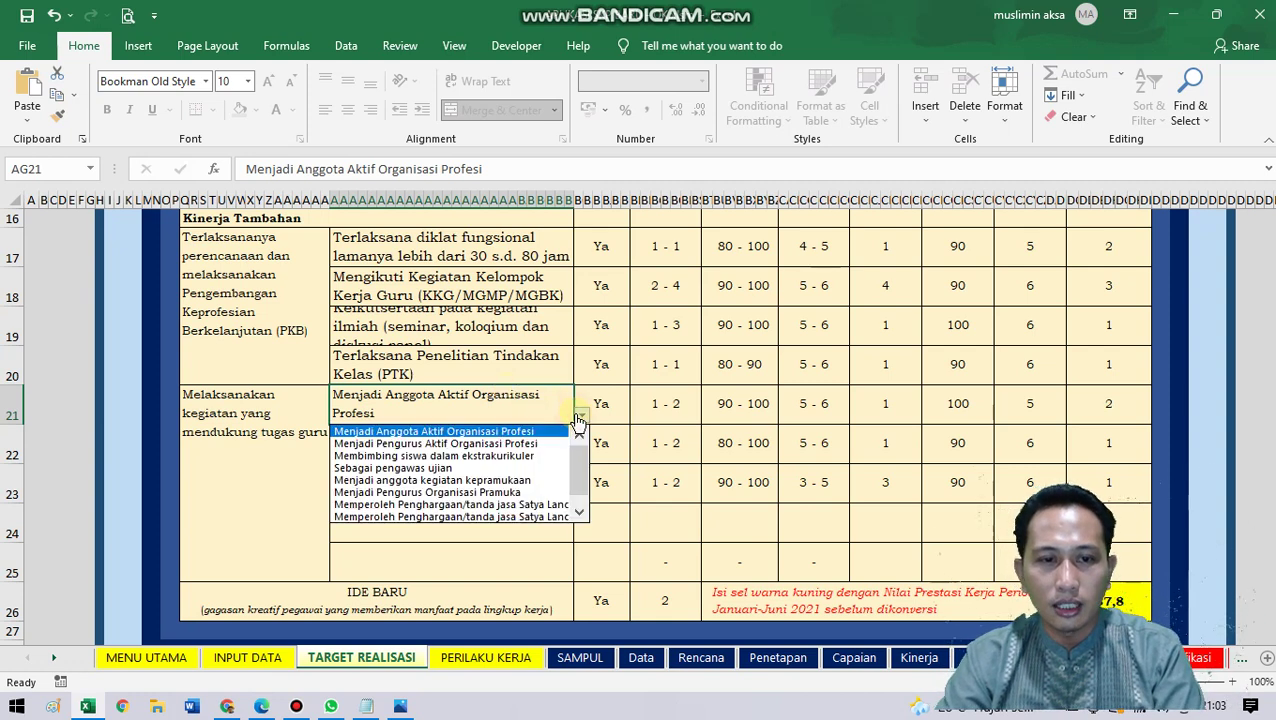
pyautogui.click(521, 433)
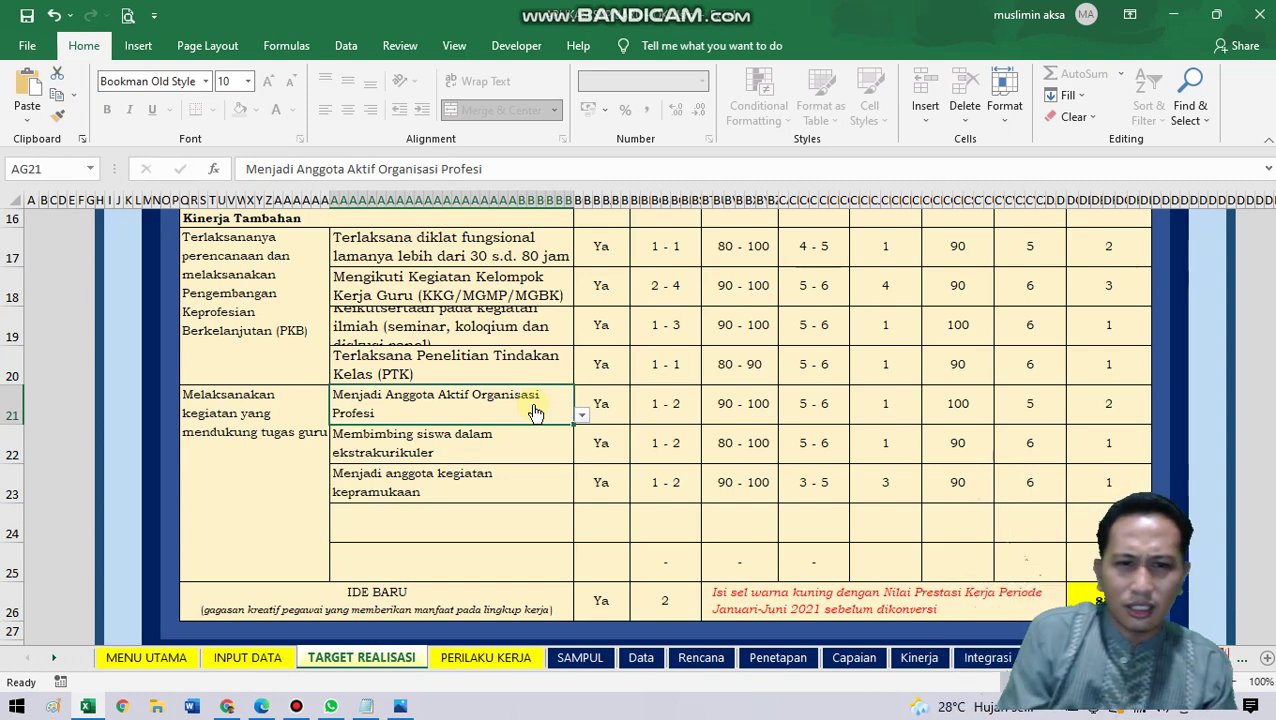
pyautogui.click(581, 414)
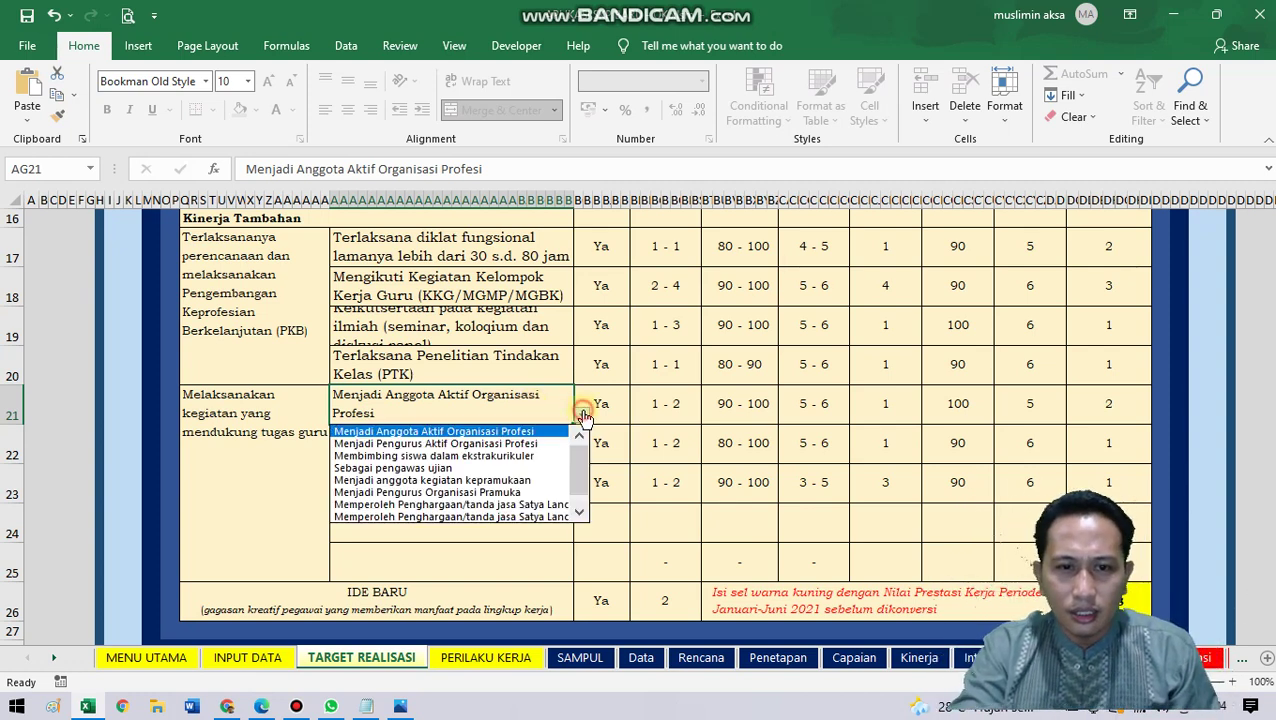
pyautogui.click(522, 404)
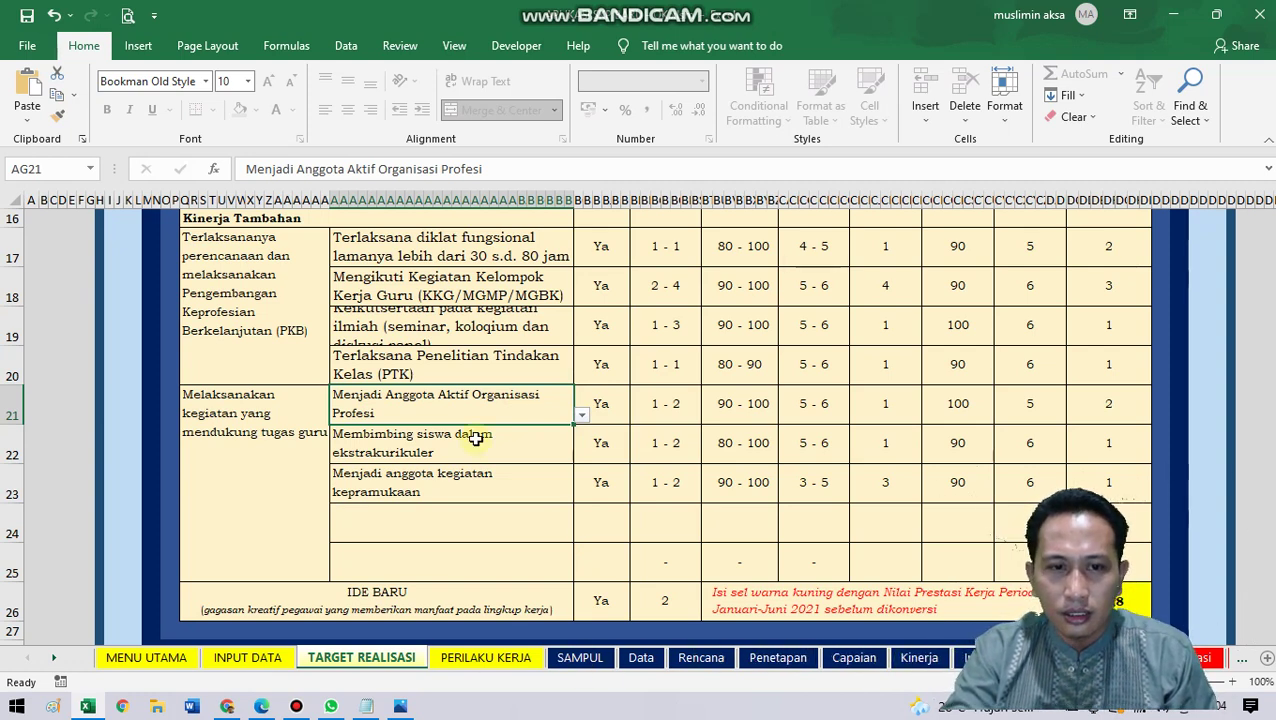
# Step: Set the first activity supporting the teacher's duties to "Menjadi Pengurus Aktif Organisasi Profesi"
pyautogui.hotkey('alt', 'Down')
pyautogui.click(500, 412)
pyautogui.hotkey('alt', 'Down')
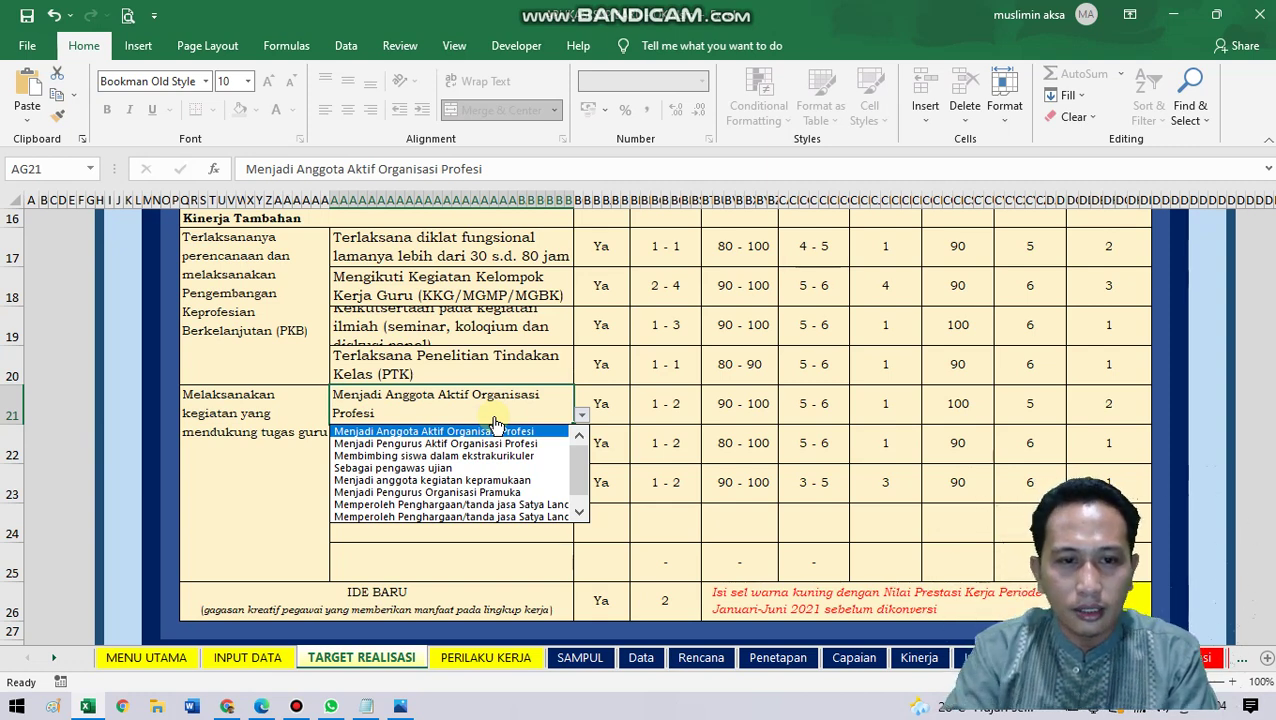
pyautogui.click(490, 427)
pyautogui.hotkey('alt', 'Down')
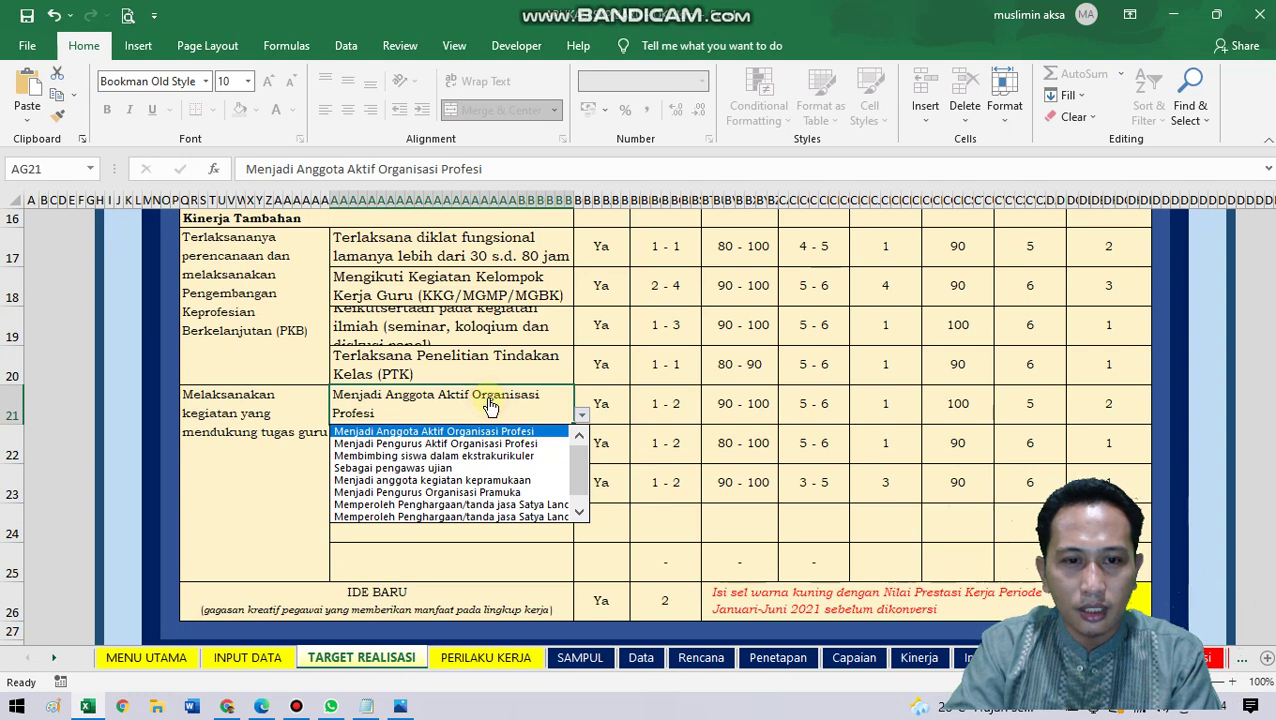
pyautogui.click(484, 444)
# Step: Inspect the choices for the second teacher-support activity and review the third activity row and the two empty rows below it
pyautogui.click(515, 443)
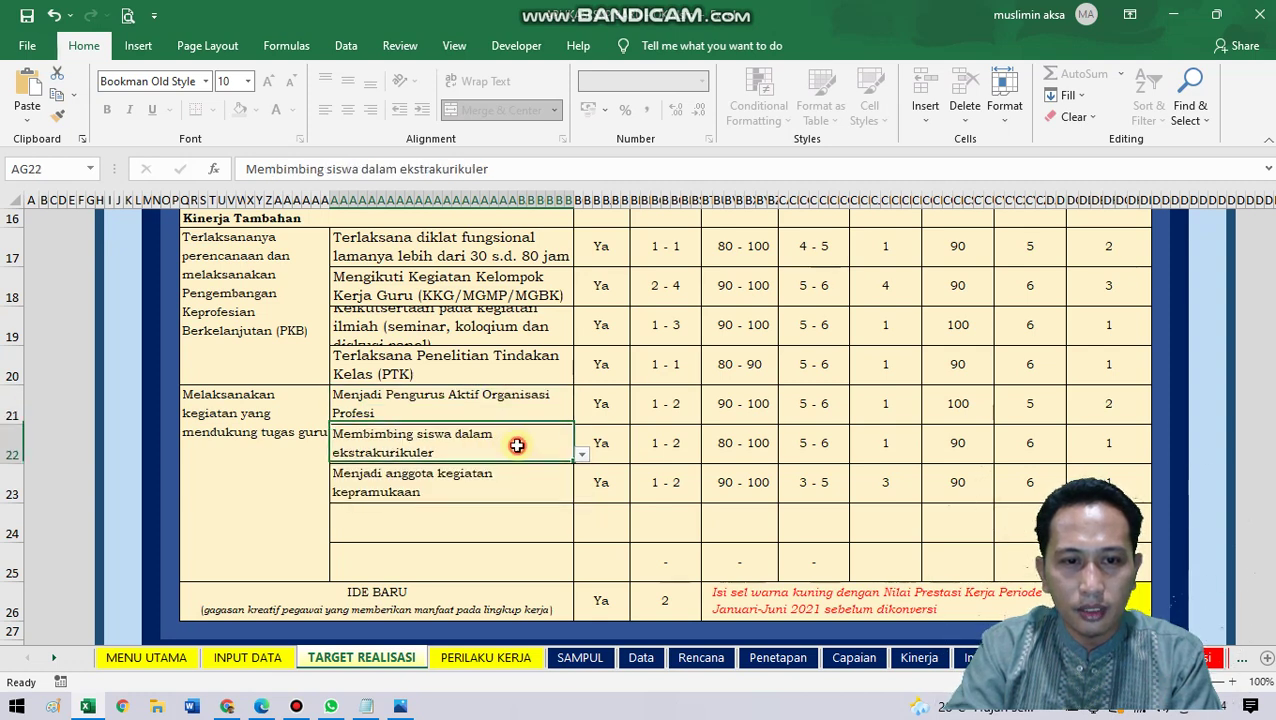
pyautogui.click(585, 456)
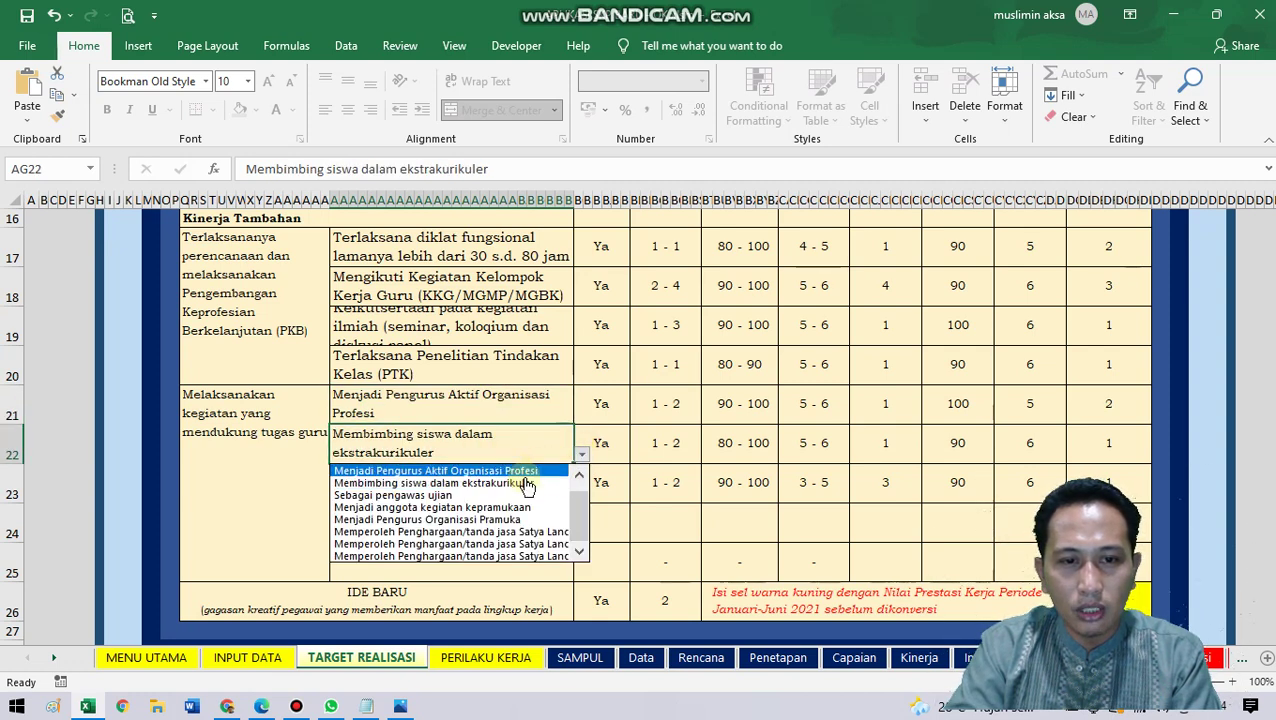
pyautogui.click(481, 449)
pyautogui.click(484, 478)
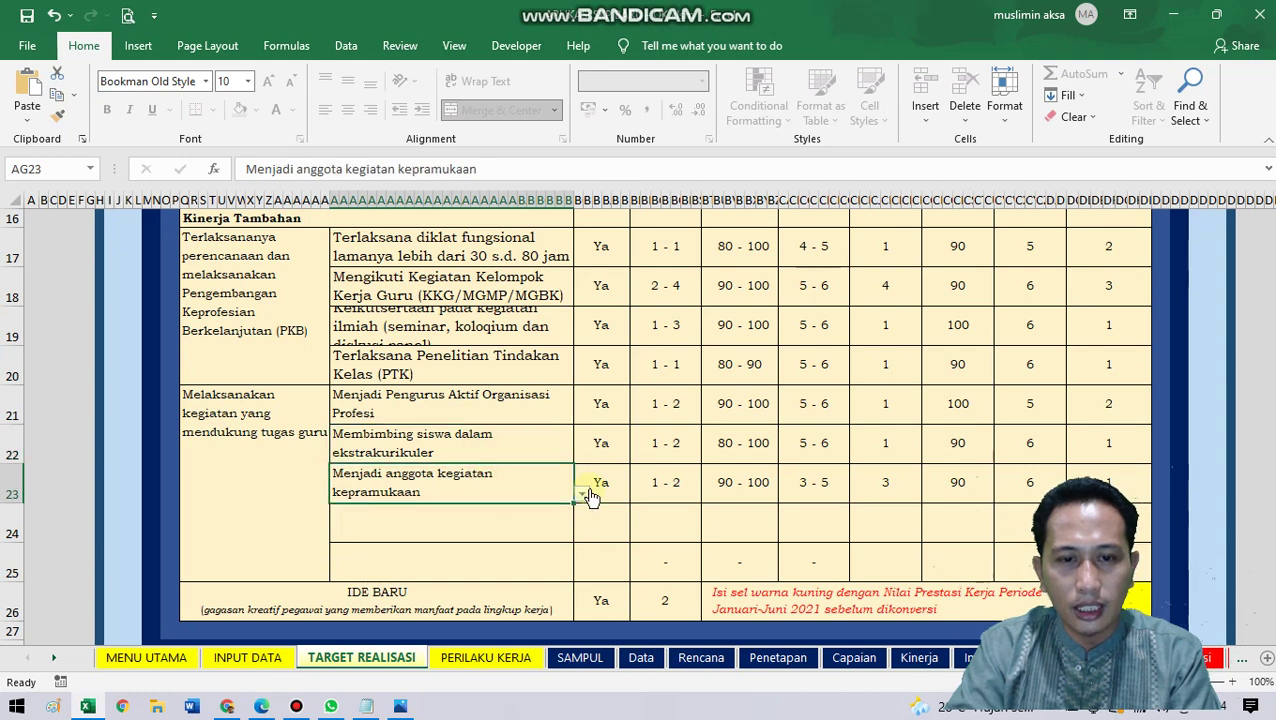
pyautogui.moveTo(490, 528); pyautogui.dragTo(1128, 555)
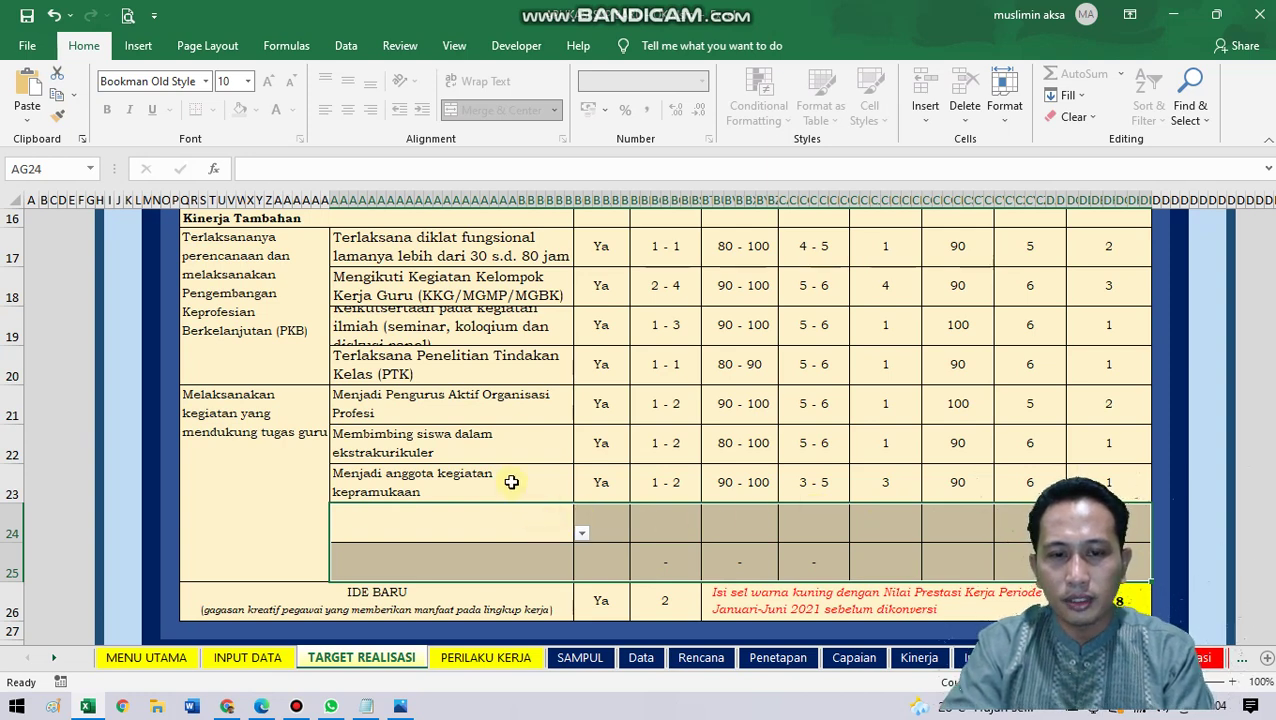
pyautogui.moveTo(512, 483); pyautogui.dragTo(655, 484)
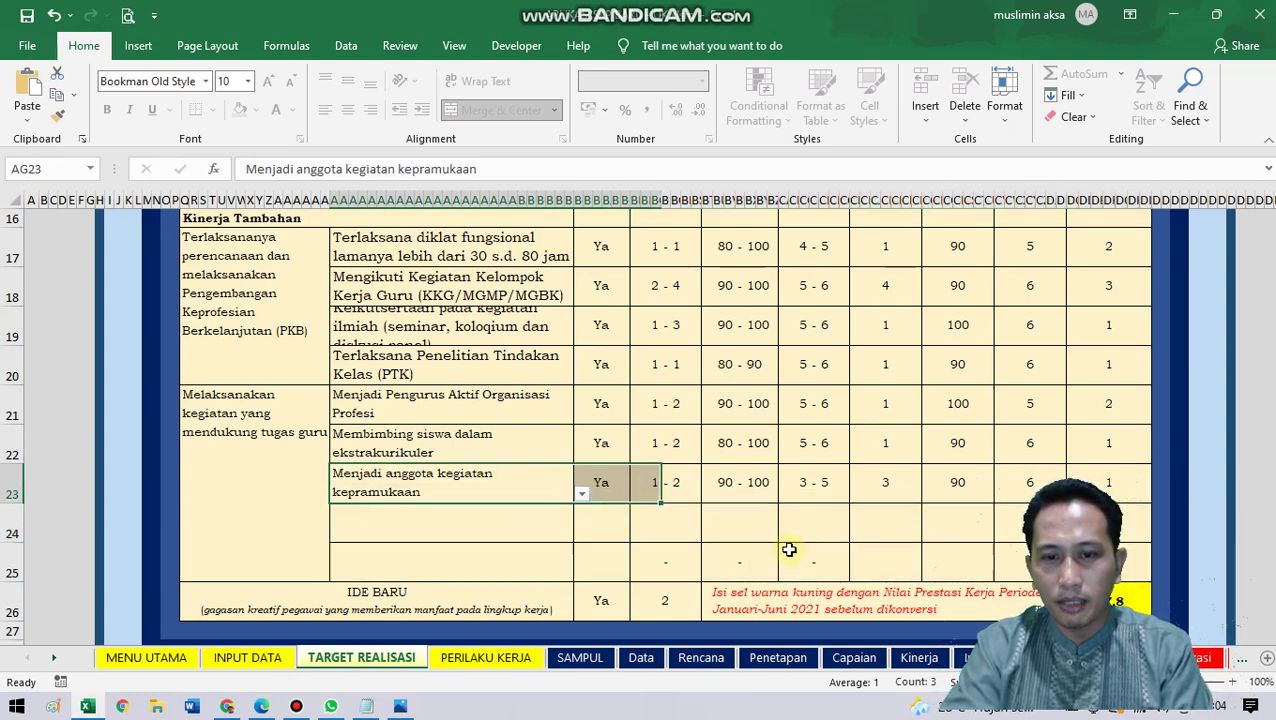
# Step: Set the yellow Nilai Prestasi Kerja cell for Januari-Juni 2021 before conversion, in the IDE BARU row, to 88,19
pyautogui.scroll(-2, 578, 530)
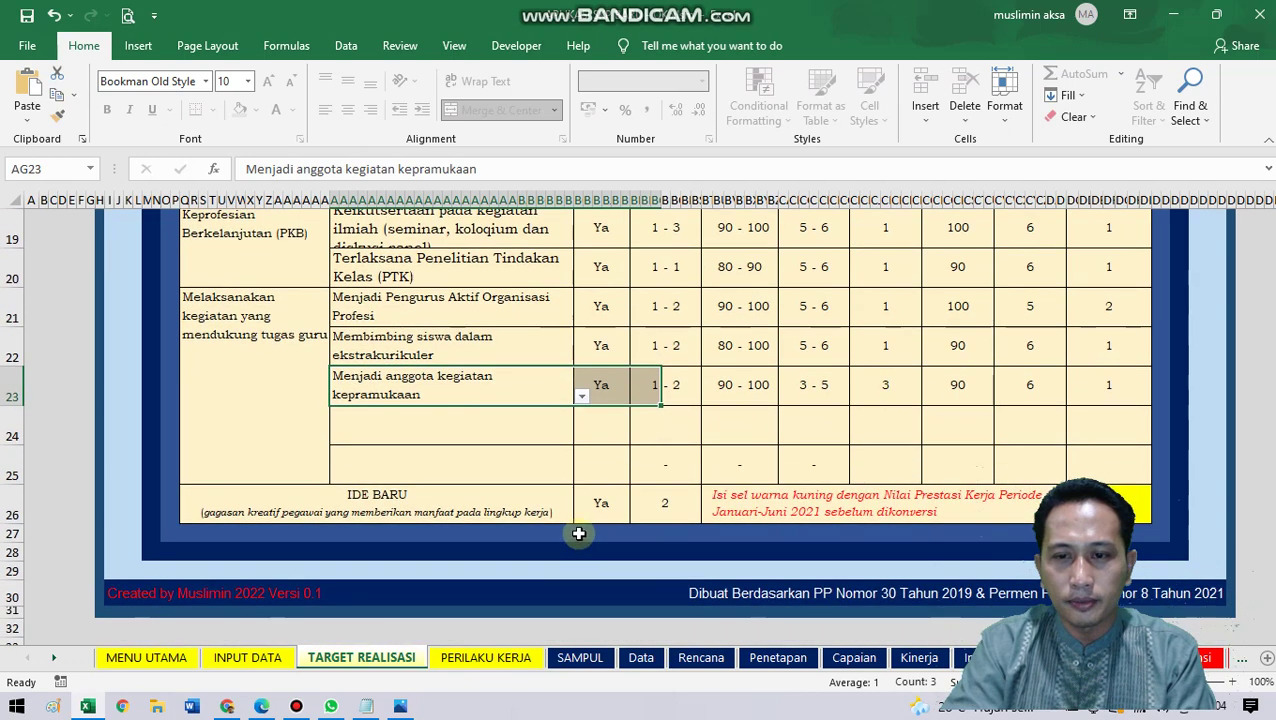
pyautogui.click(1099, 401)
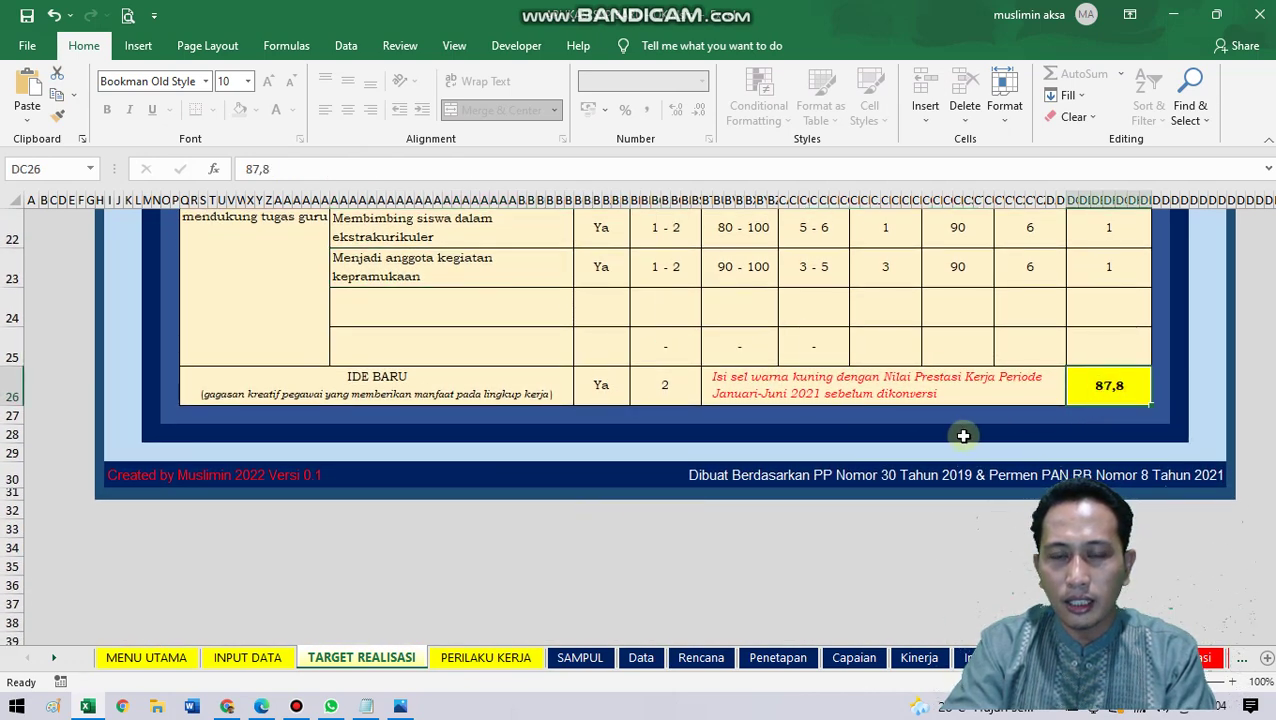
pyautogui.scroll(1, 963, 436)
pyautogui.scroll(-1, 876, 497)
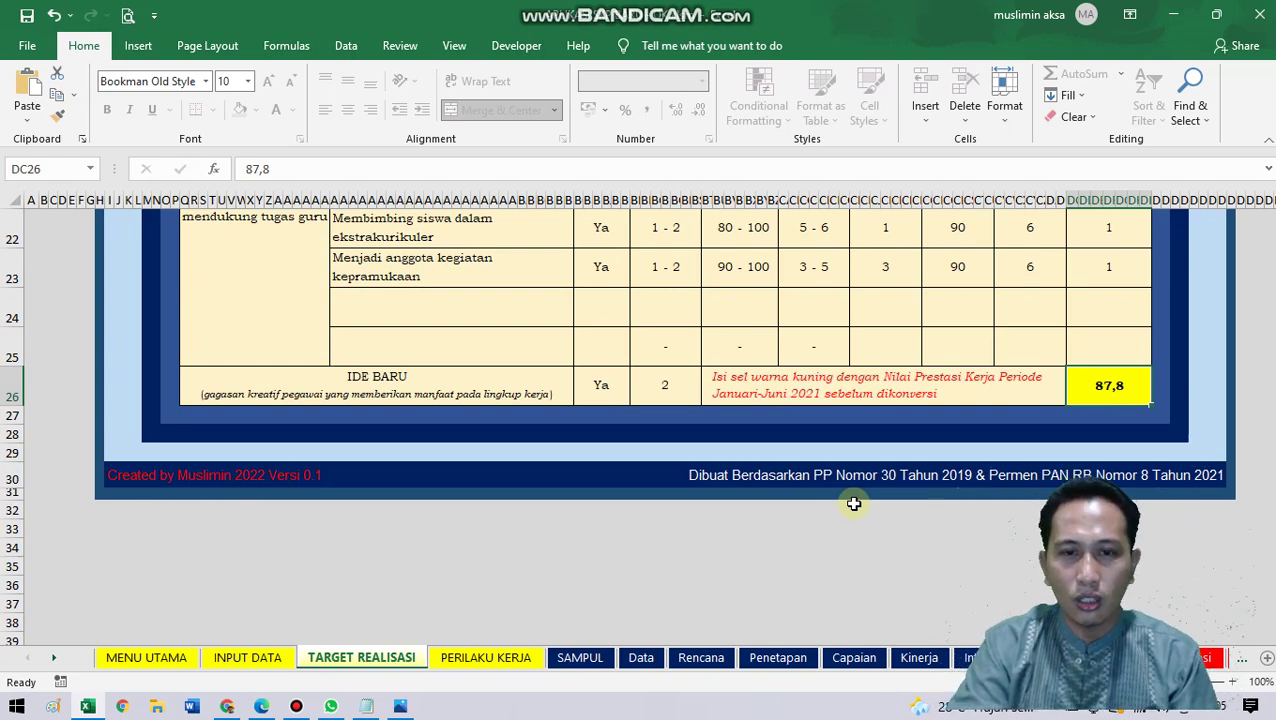
pyautogui.scroll(2, 852, 502)
pyautogui.scroll(-2, 852, 506)
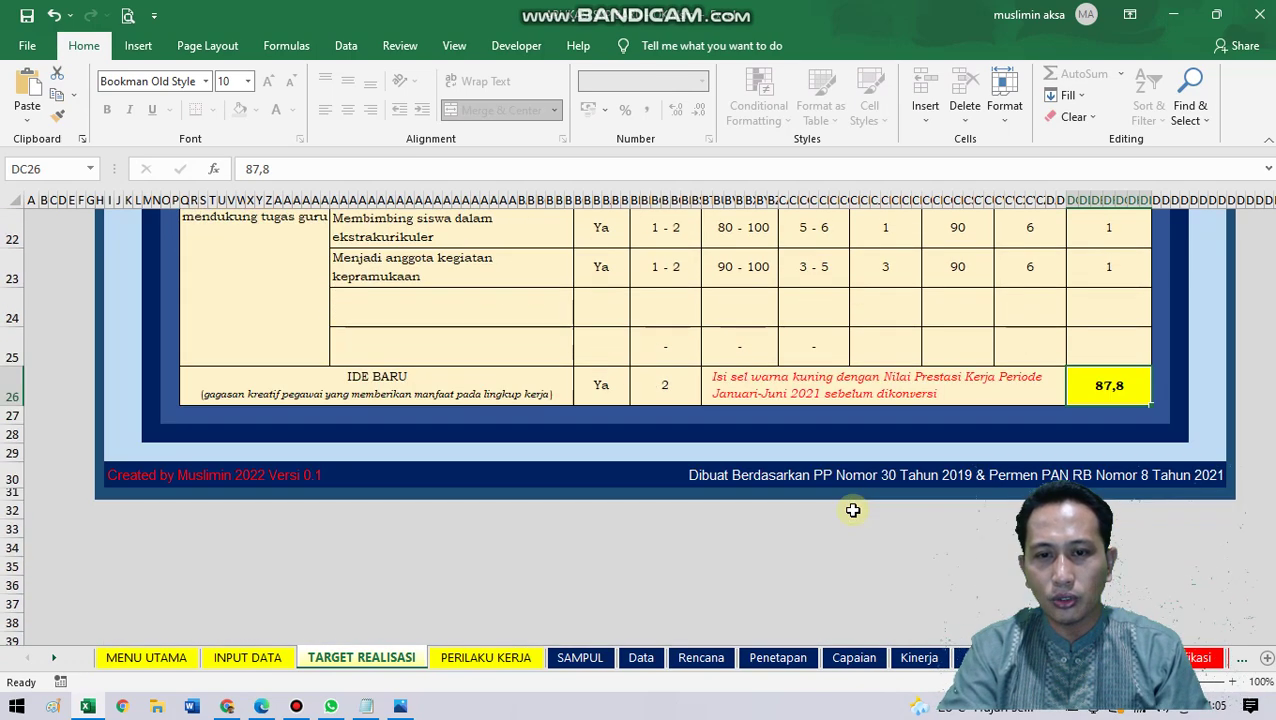
pyautogui.click(842, 393)
pyautogui.click(1100, 380)
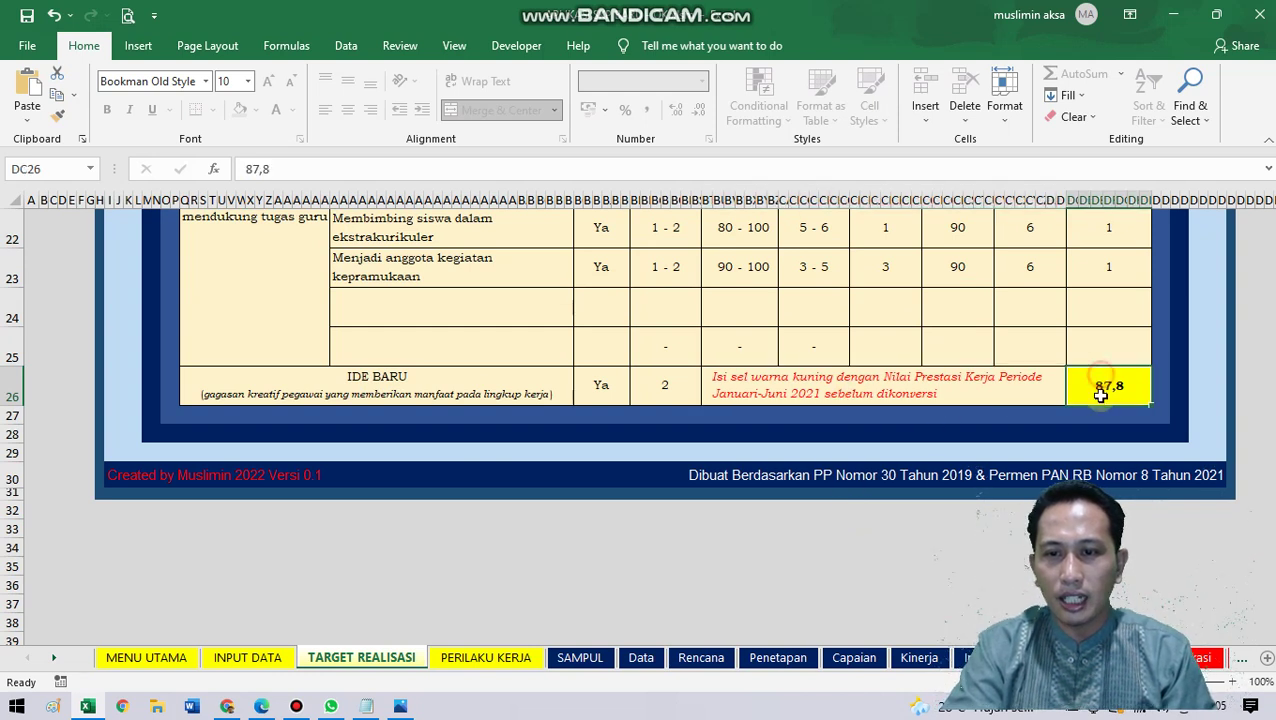
pyautogui.click(1001, 393)
pyautogui.click(1105, 387)
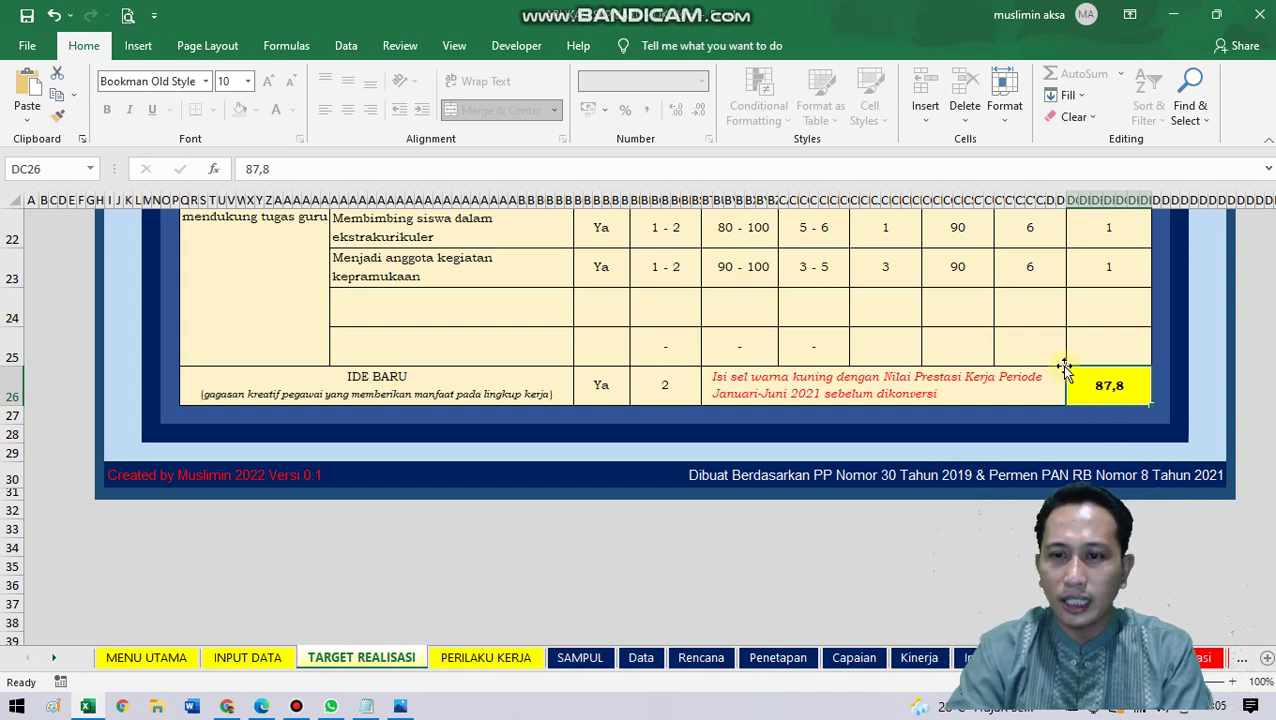
pyautogui.moveTo(1065, 370); pyautogui.dragTo(1122, 393)
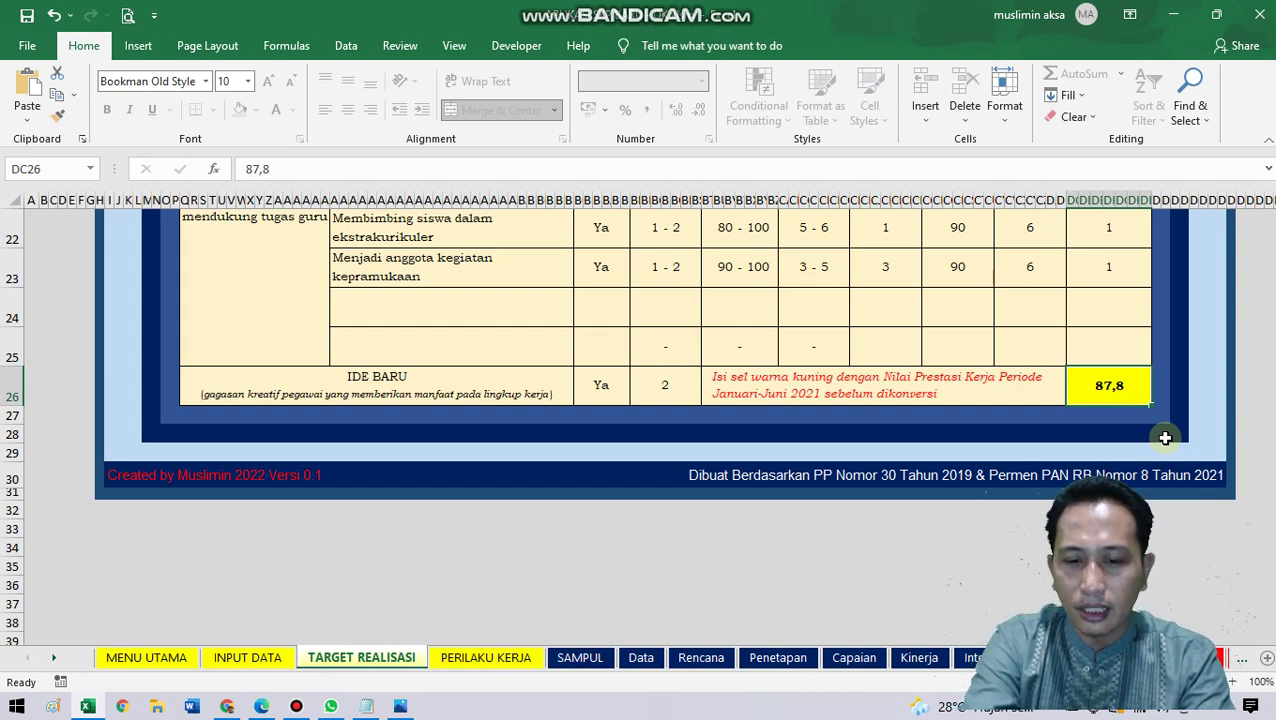
pyautogui.write('8')
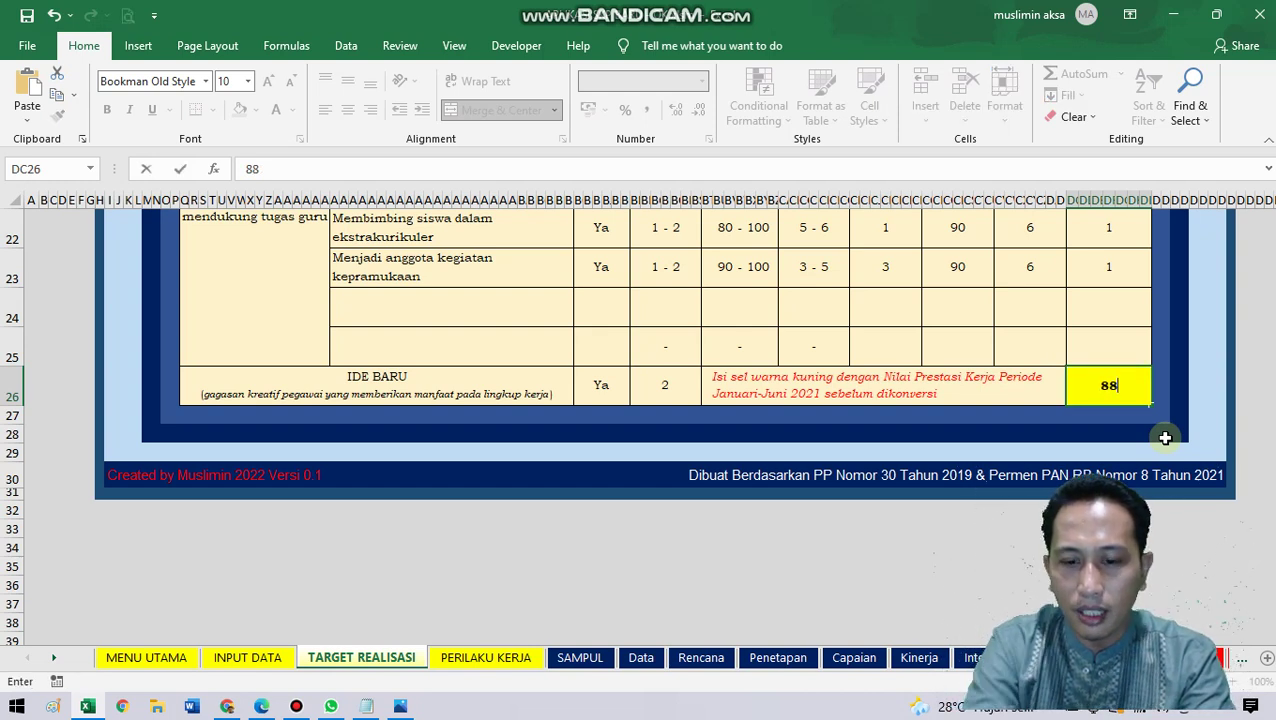
pyautogui.press('Return')
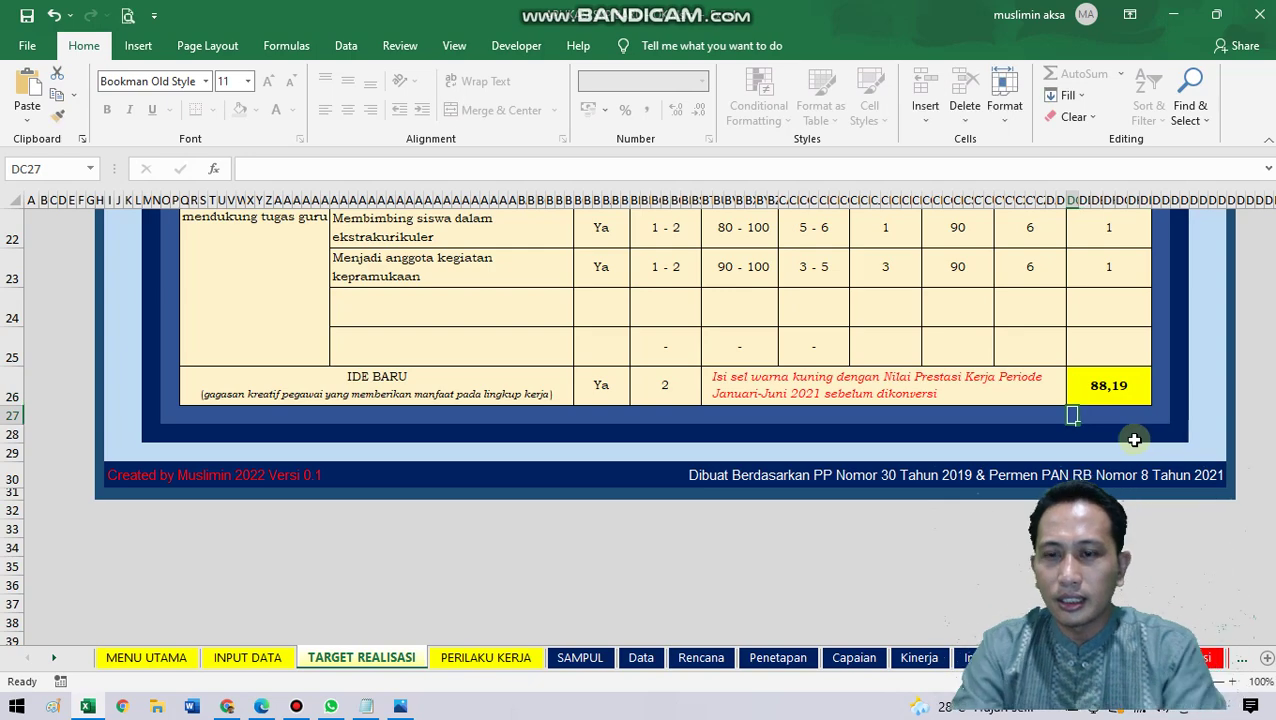
pyautogui.click(1084, 382)
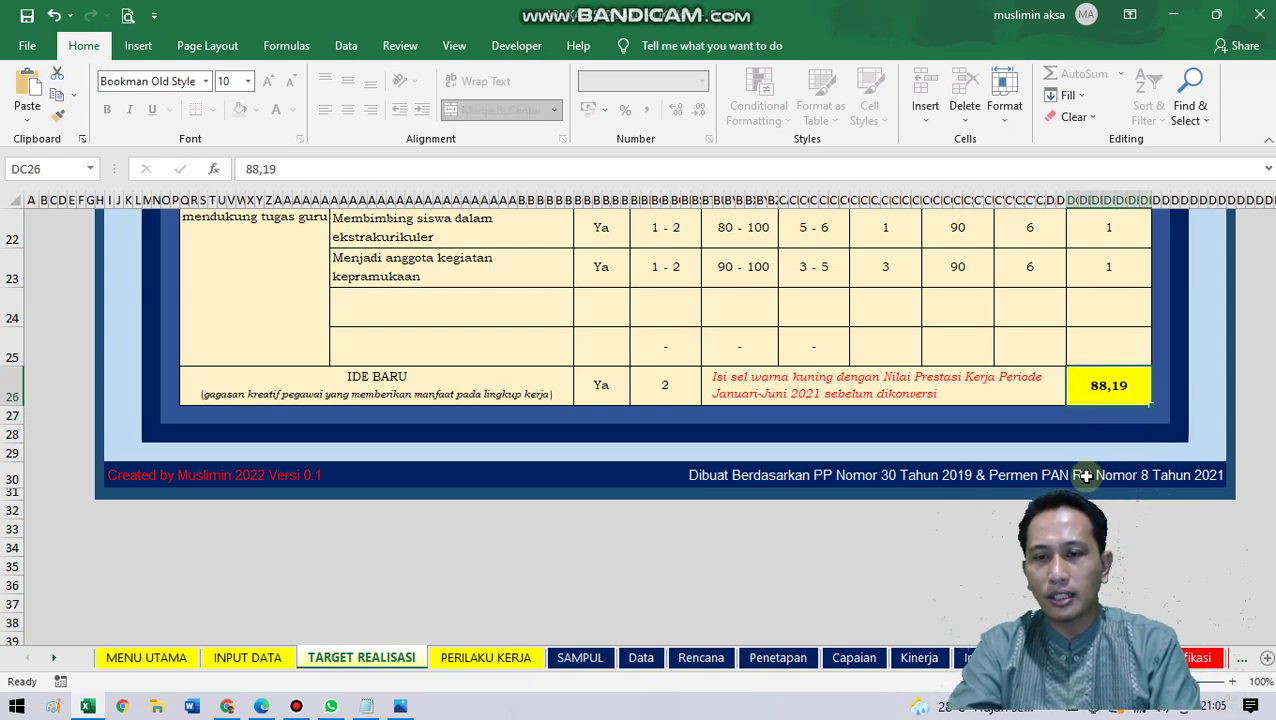
# Step: Review the completed TARGET REALISASI table and return to the main menu down to its PERILAKU KERJA entry
pyautogui.scroll(2, 945, 430)
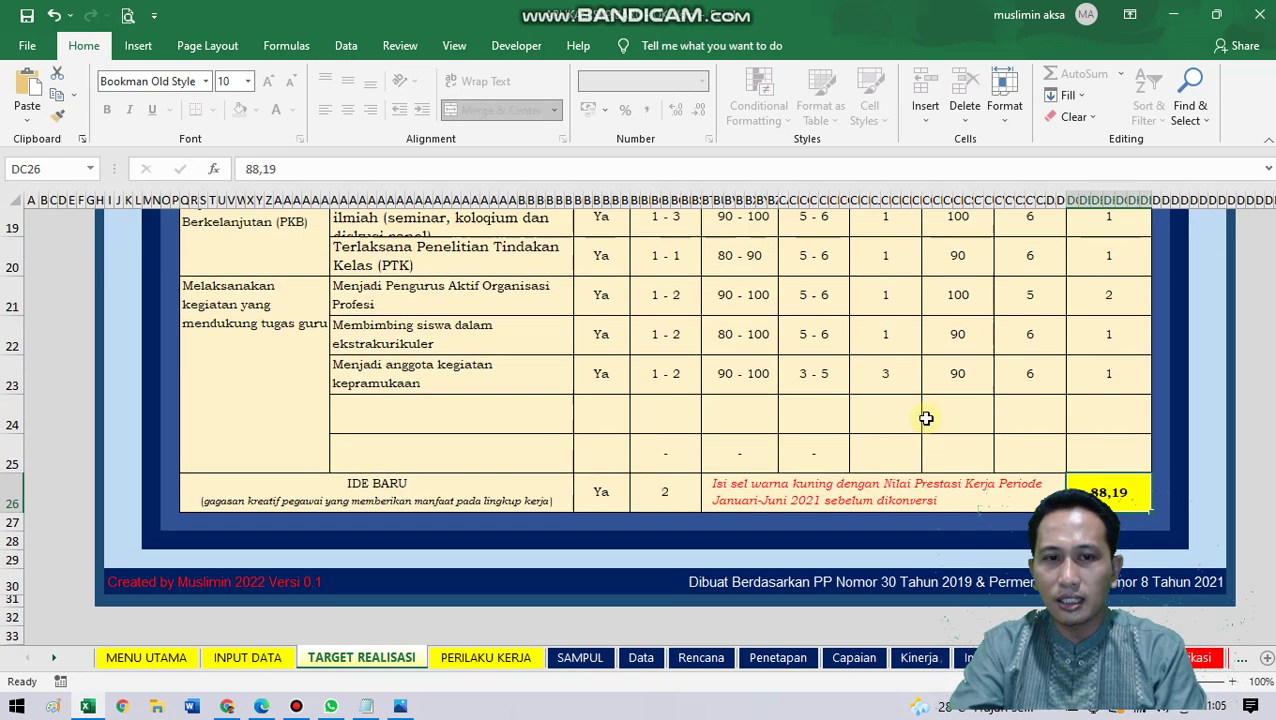
pyautogui.scroll(3, 921, 433)
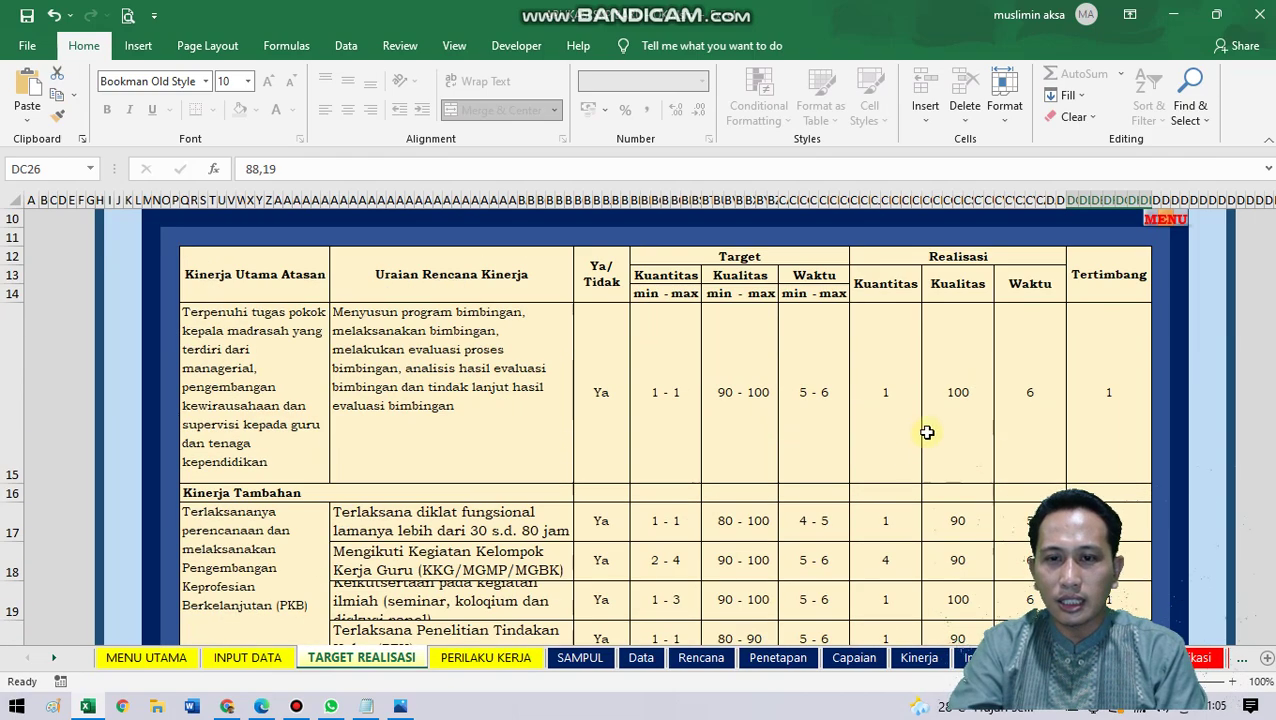
pyautogui.scroll(1, 1091, 307)
pyautogui.scroll(-2, 940, 401)
pyautogui.scroll(-1, 843, 455)
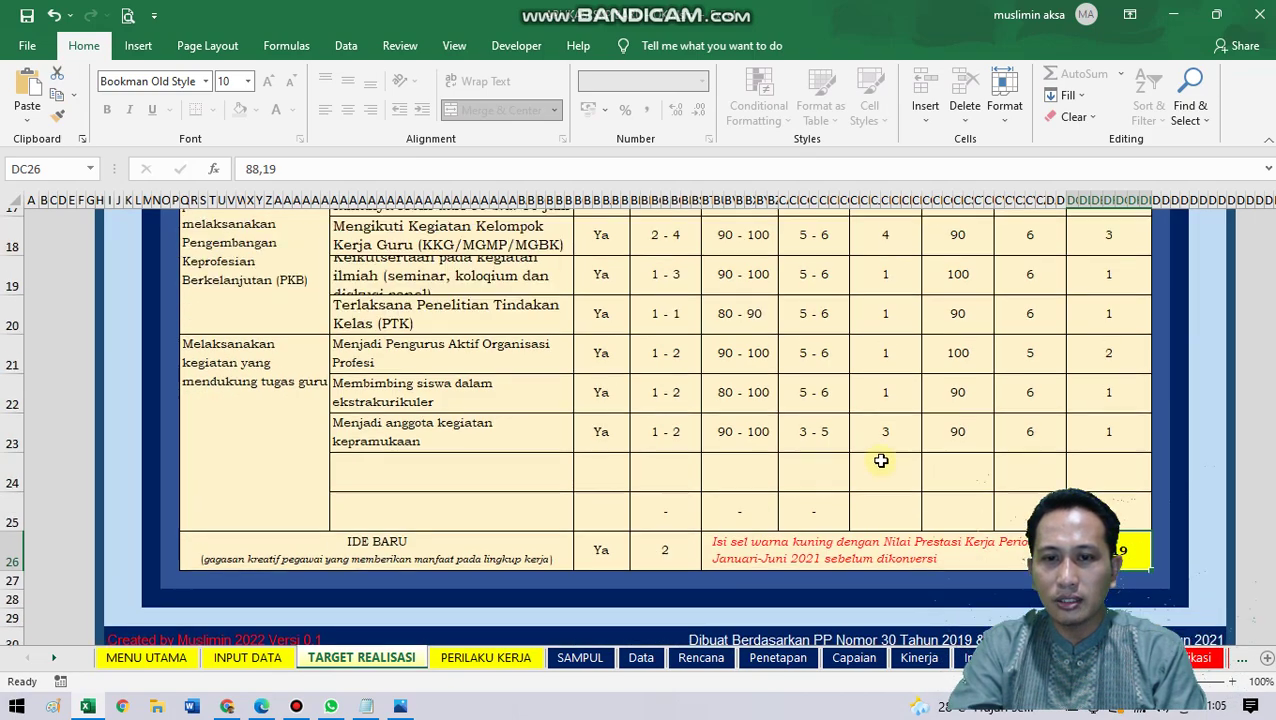
pyautogui.scroll(4, 883, 461)
pyautogui.click(1167, 320)
pyautogui.scroll(-3, 940, 373)
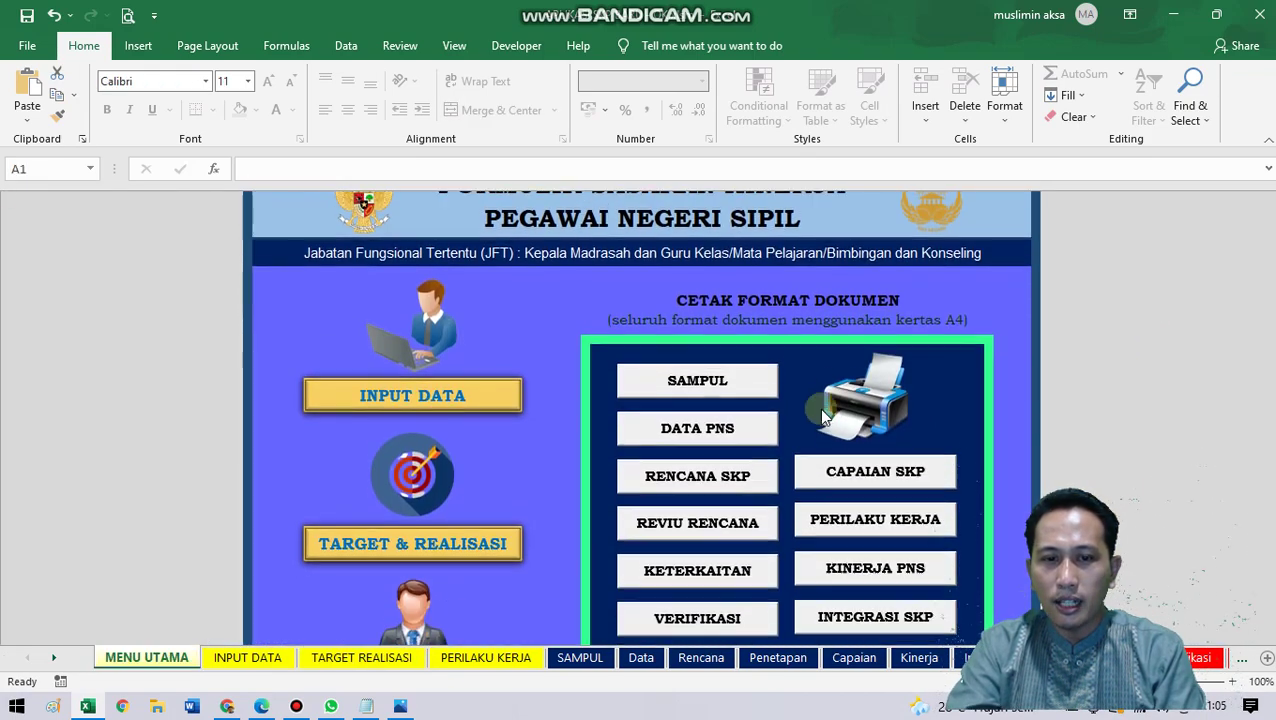
pyautogui.scroll(-1, 538, 531)
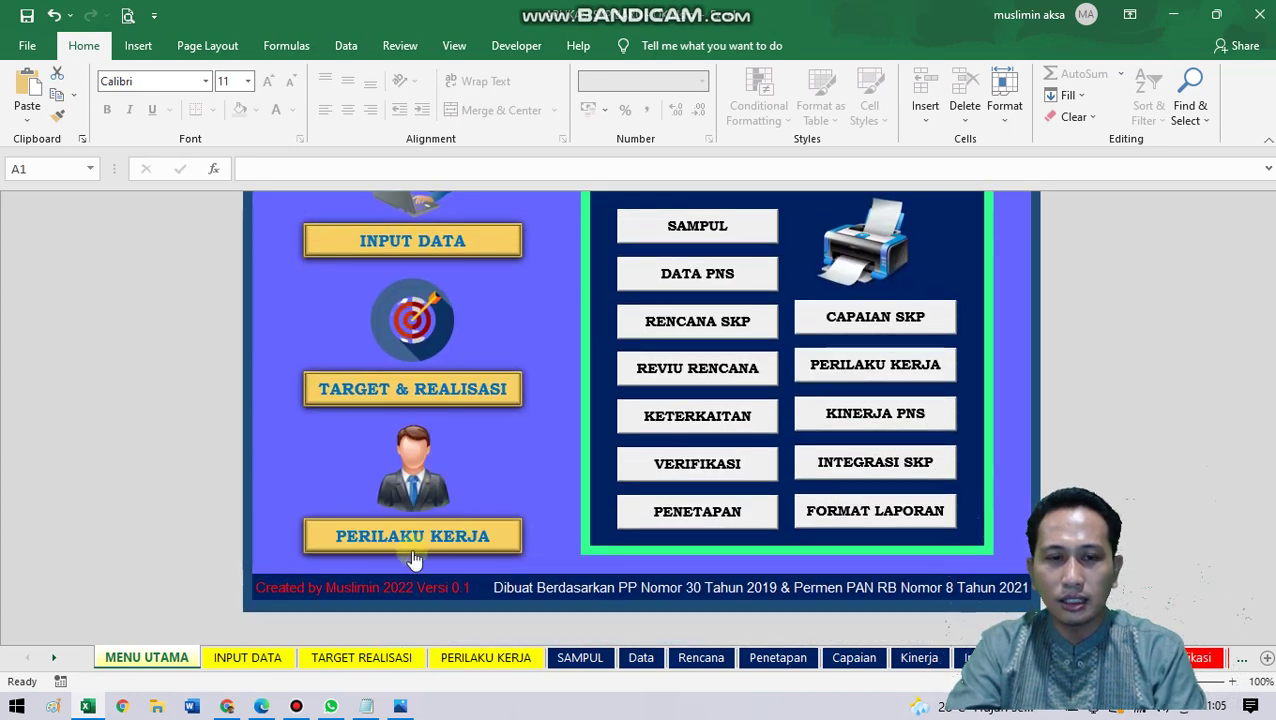
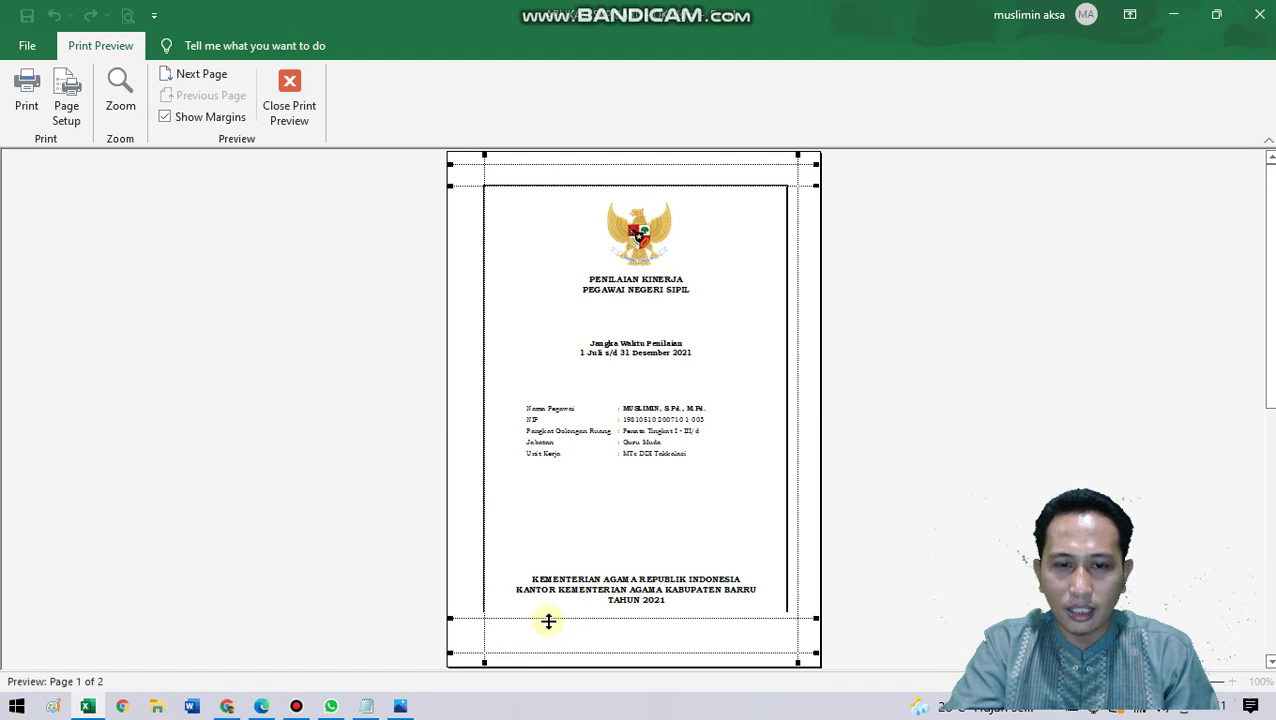
# Step: Reduce the cover page's bottom margin so it prints on a single page, inspect it enlarged and close the print preview
pyautogui.moveTo(548, 621); pyautogui.dragTo(551, 640)
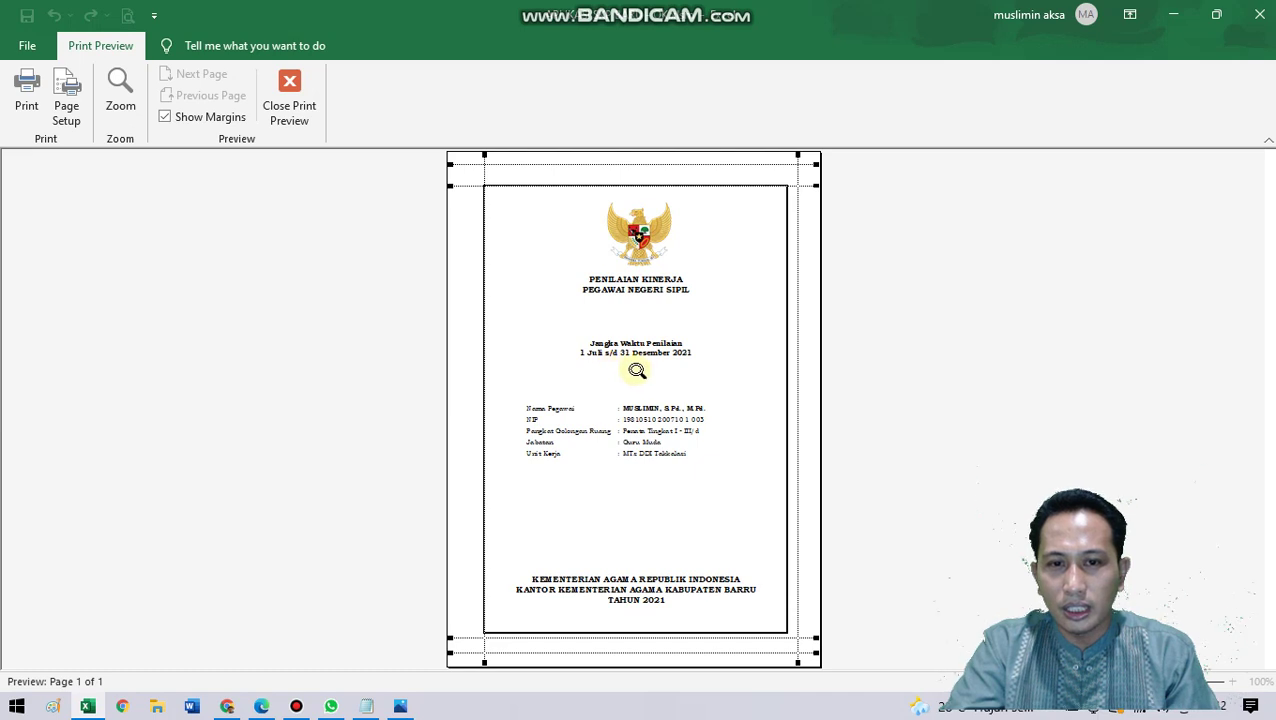
pyautogui.click(602, 368)
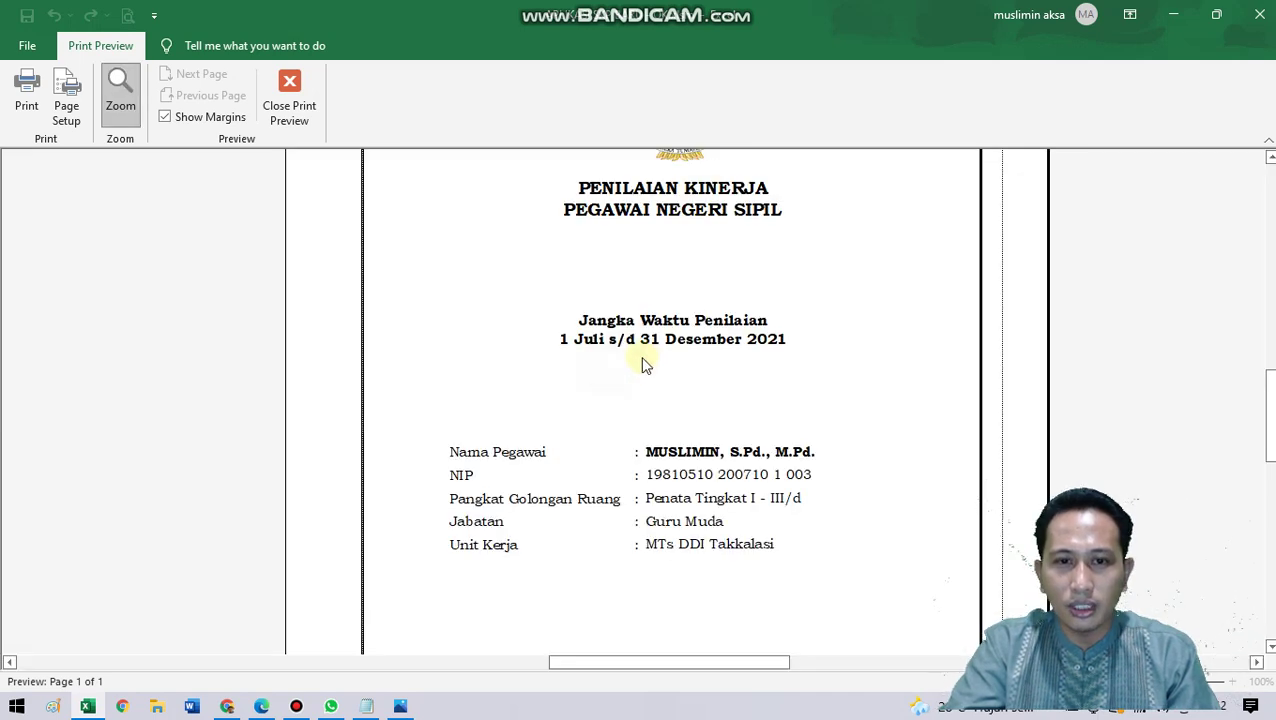
pyautogui.click(304, 121)
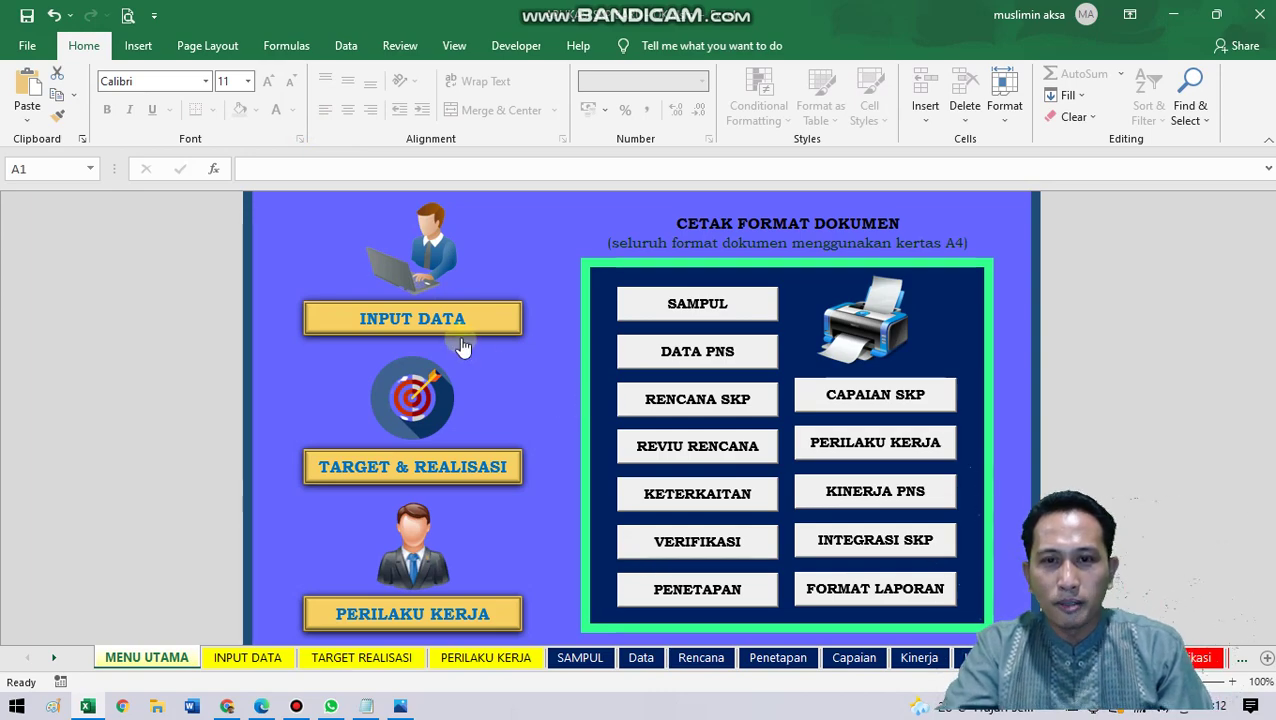
# Step: Set the assessment period's start (Dari) to 1 Januari on the INPUT DATA sheet and check the period on the SAMPUL cover
pyautogui.click(470, 328)
pyautogui.scroll(-2, 876, 509)
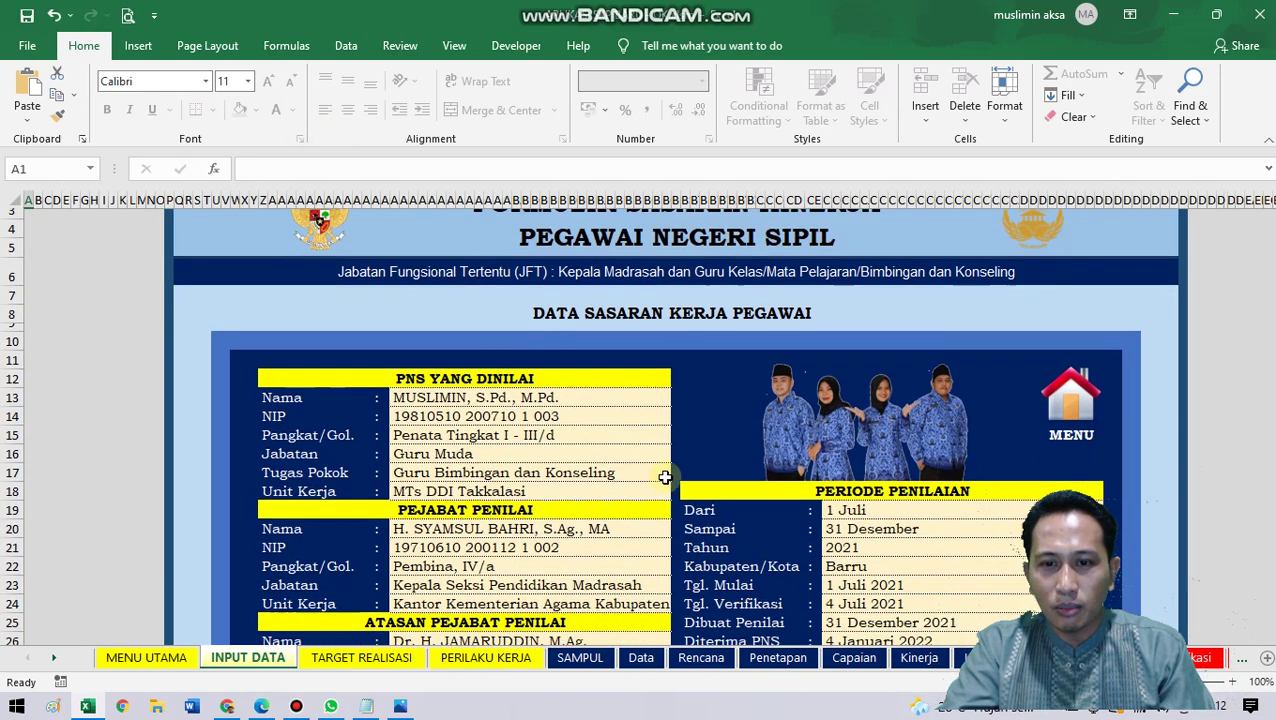
pyautogui.click(876, 509)
pyautogui.click(872, 499)
pyautogui.scroll(-1, 930, 485)
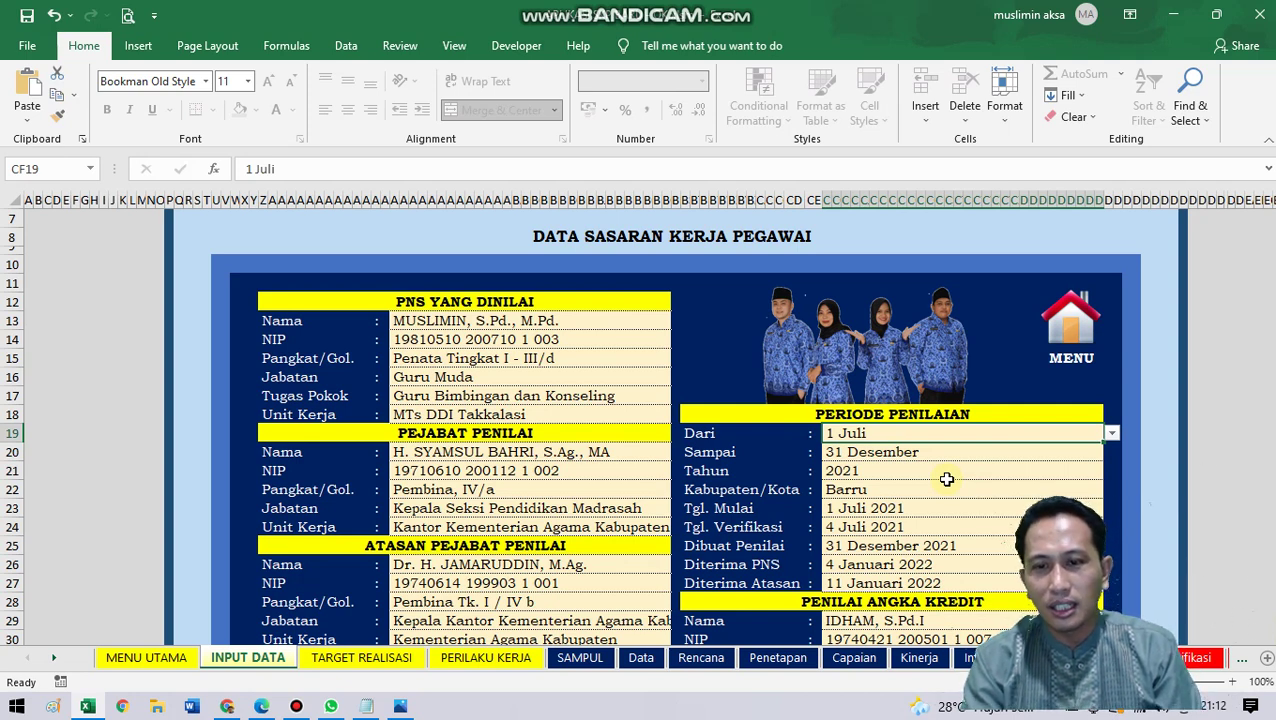
pyautogui.click(1112, 434)
pyautogui.click(900, 460)
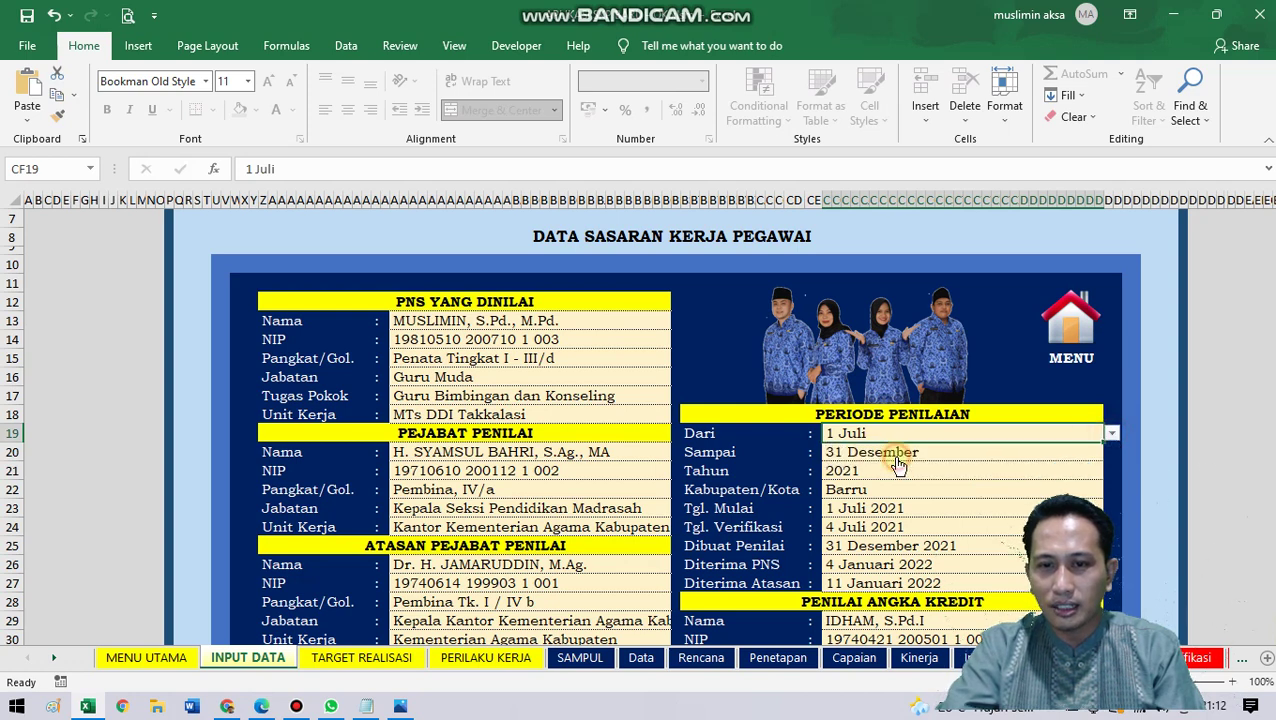
pyautogui.click(1112, 435)
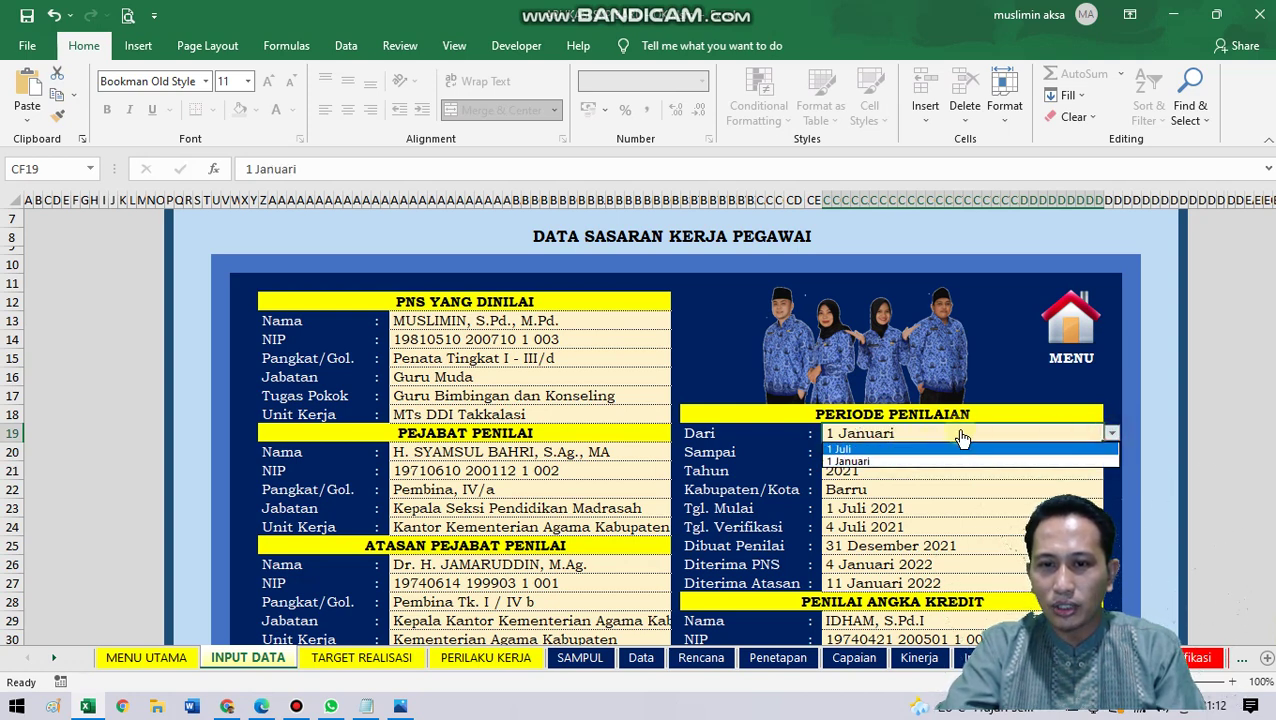
pyautogui.click(930, 460)
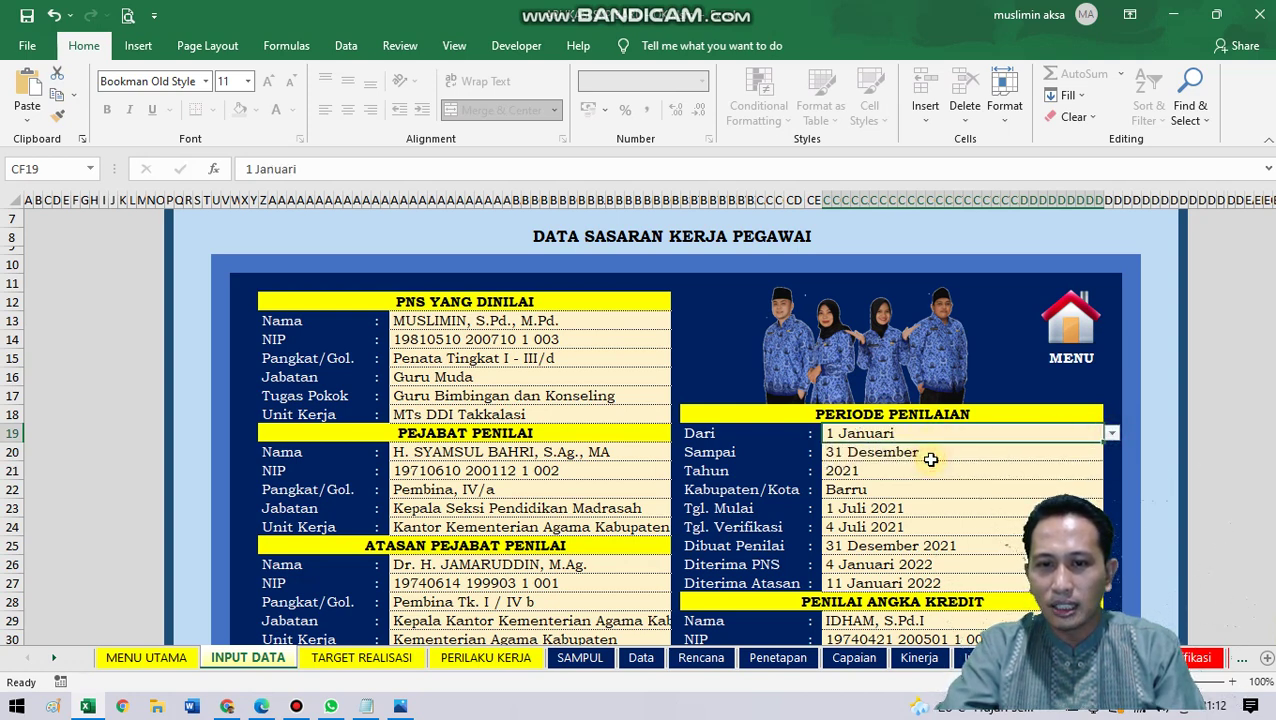
pyautogui.click(580, 657)
pyautogui.scroll(4, 458, 420)
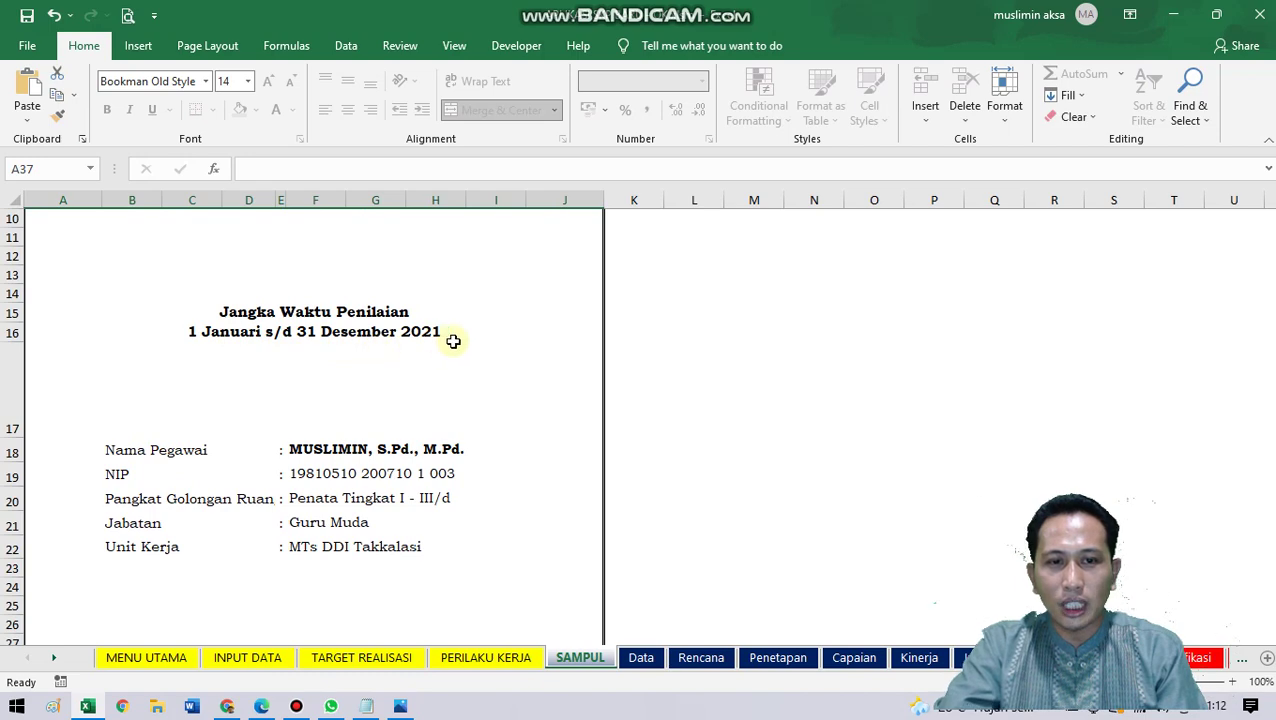
# Step: Set the assessment period's Tahun to 2022 in INPUT DATA and check the period line on the SAMPUL cover
pyautogui.click(146, 657)
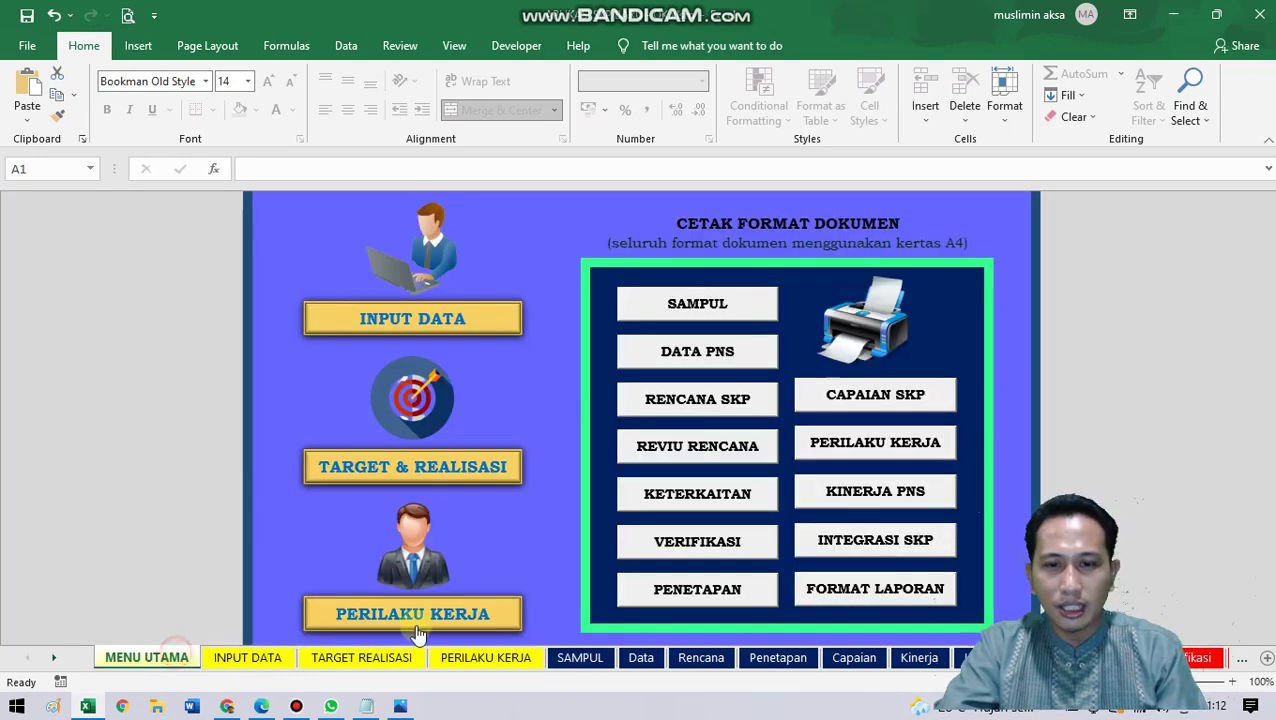
pyautogui.click(418, 325)
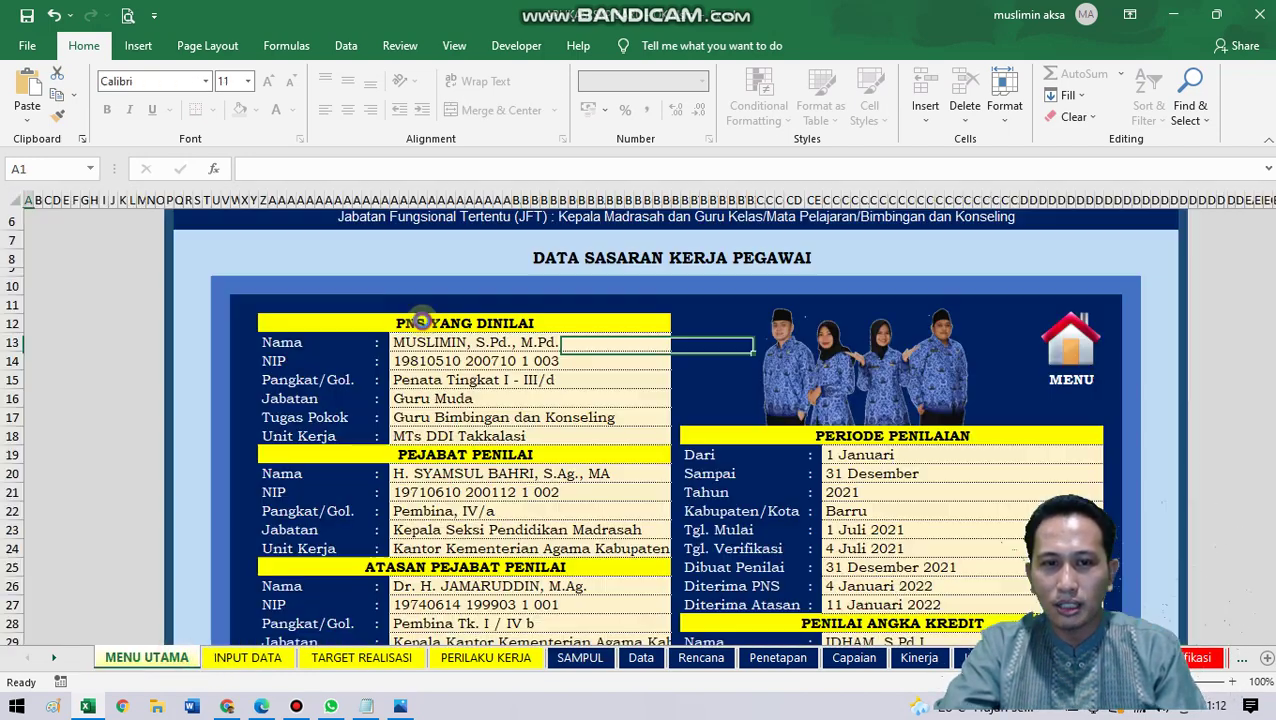
pyautogui.scroll(-1, 813, 500)
pyautogui.doubleClick(895, 537)
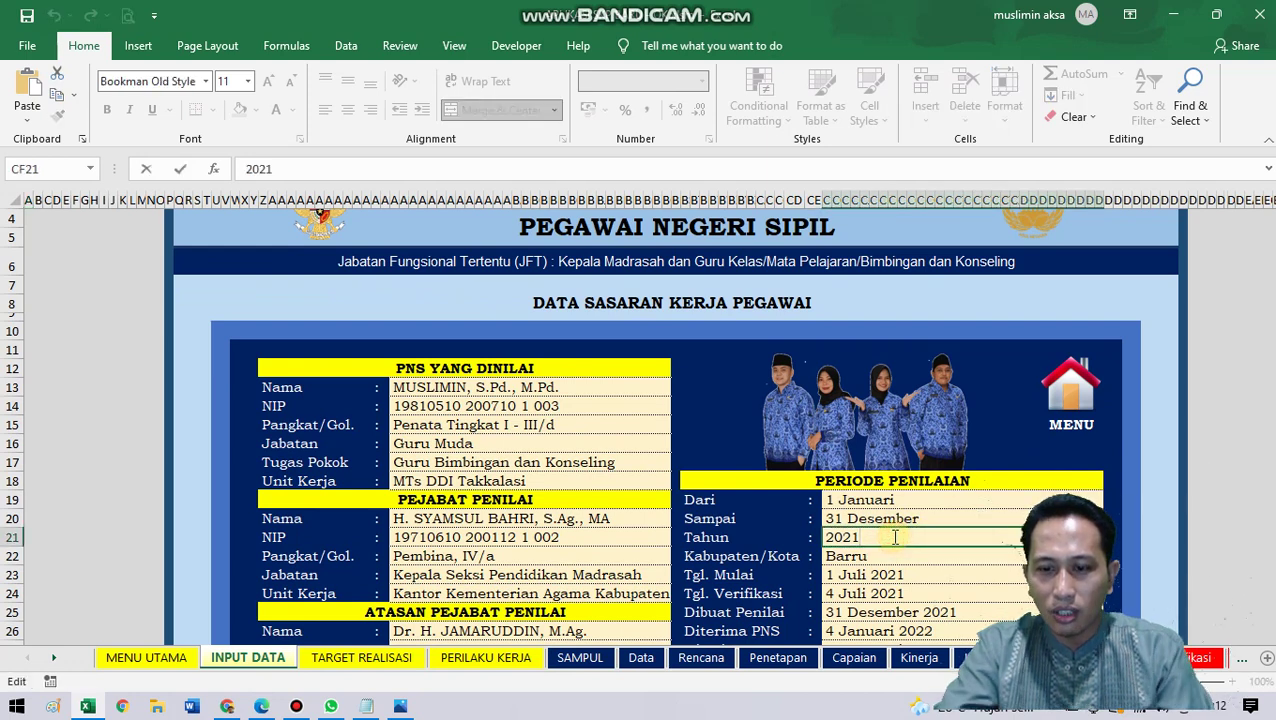
pyautogui.click(866, 567)
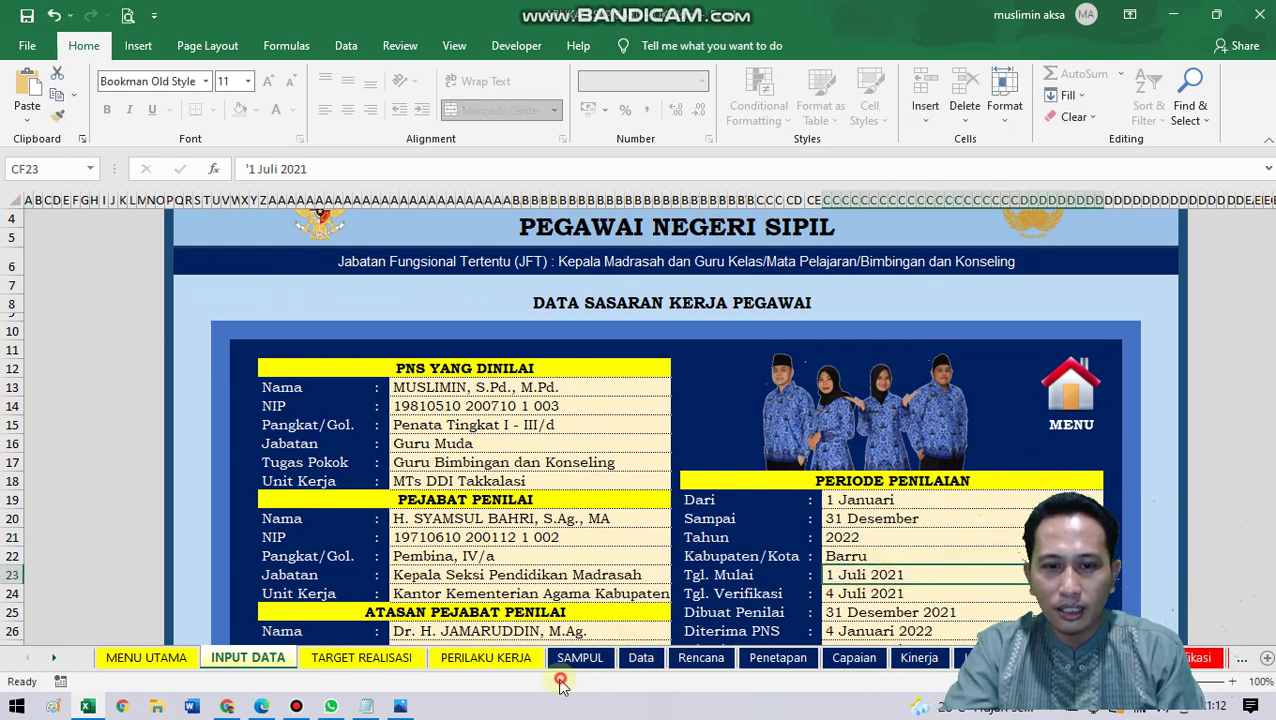
pyautogui.click(581, 658)
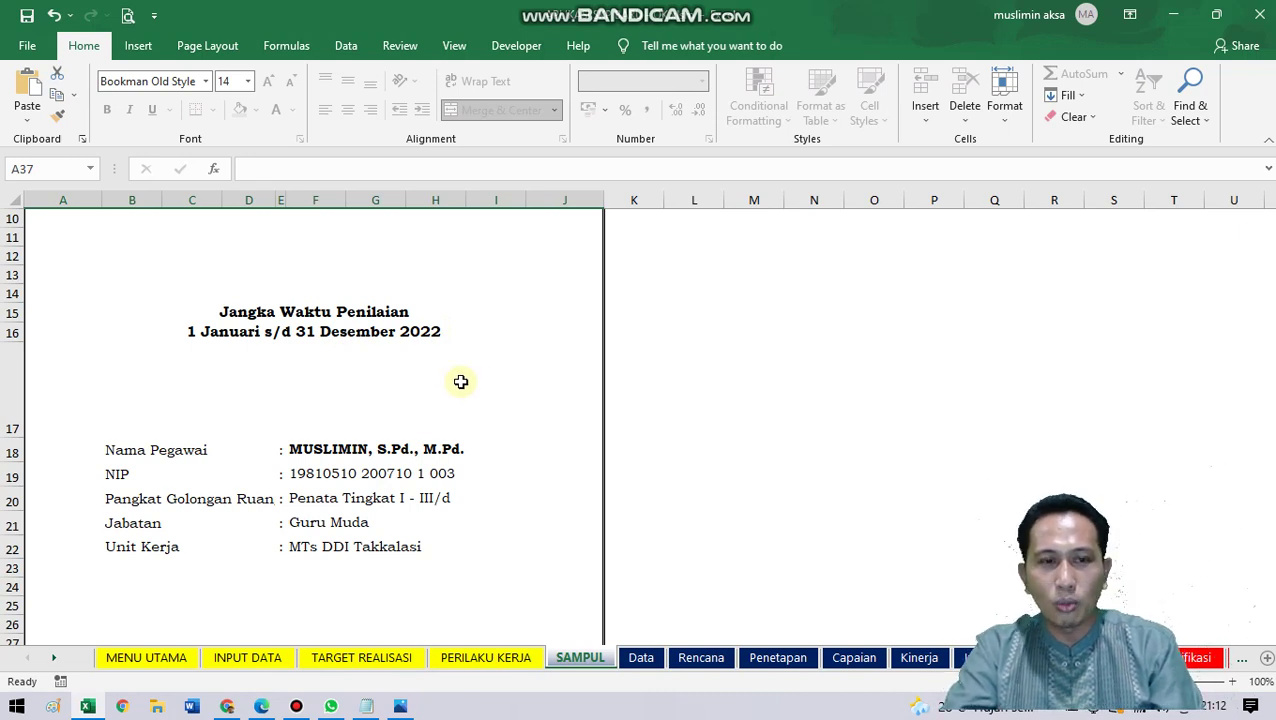
# Step: Set the assessment period's start (Dari) to 1 Juli on the INPUT DATA sheet
pyautogui.click(147, 657)
pyautogui.click(457, 339)
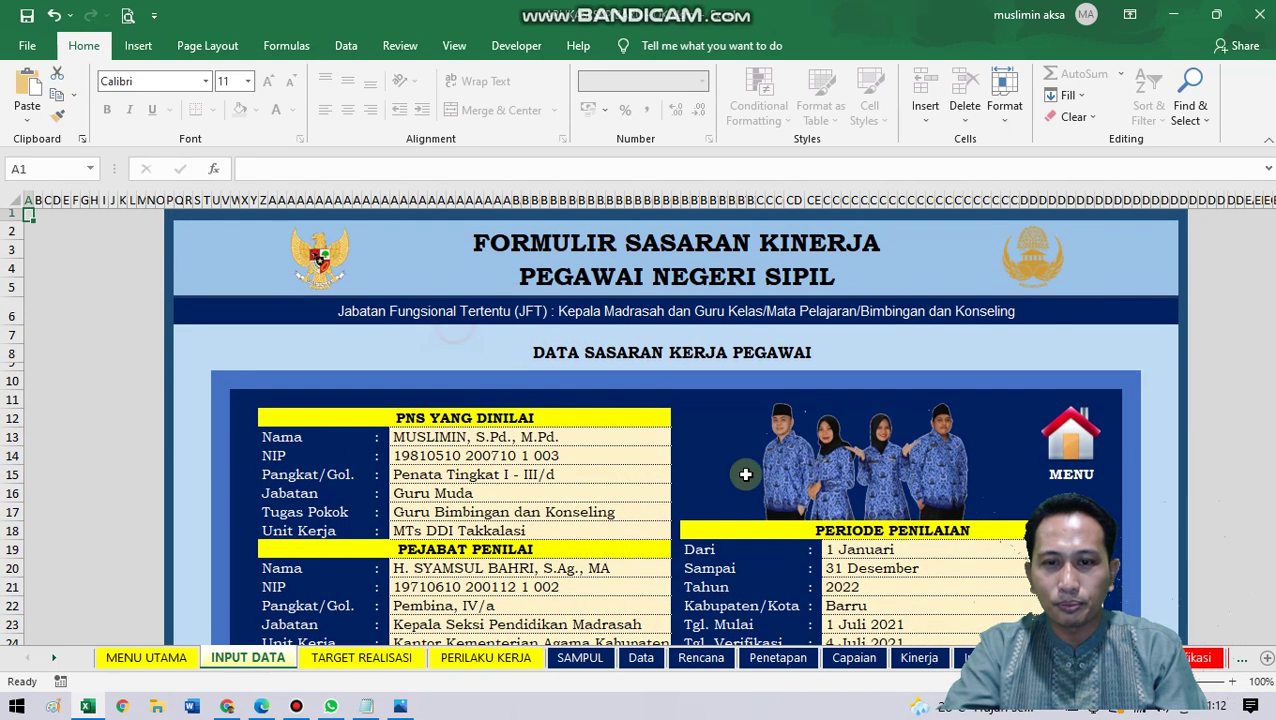
pyautogui.click(884, 549)
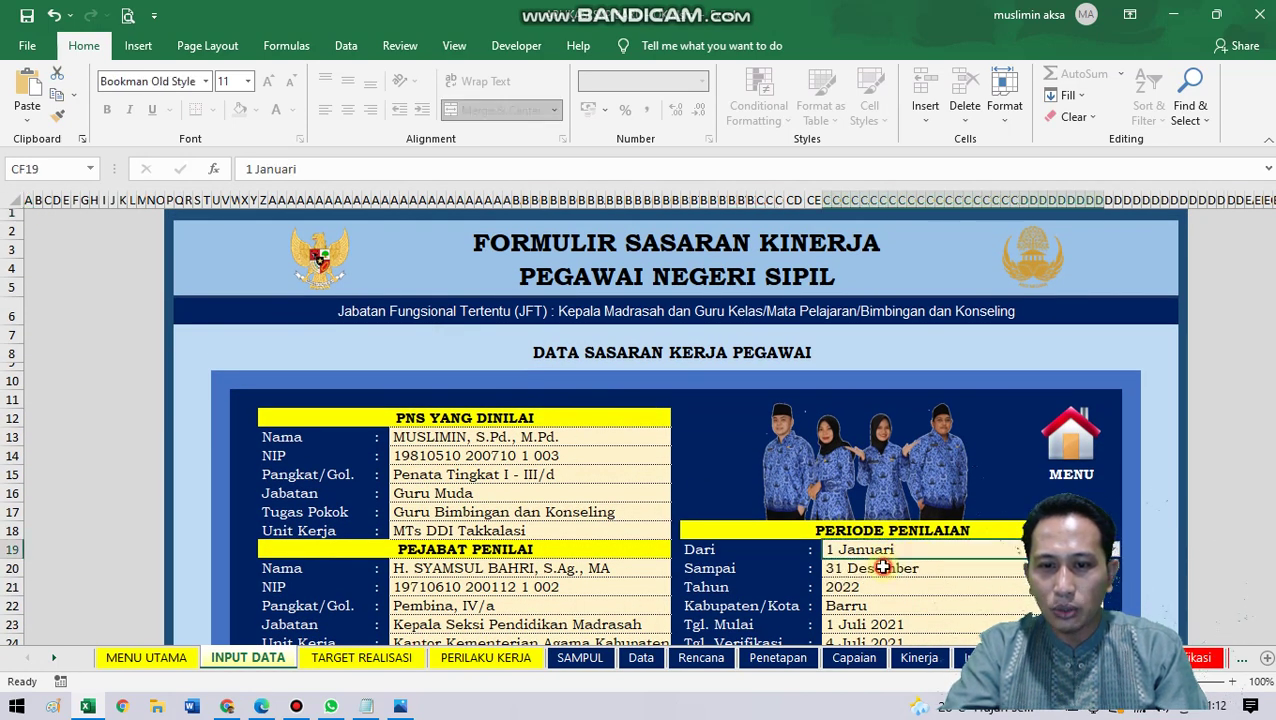
pyautogui.write('1 Juli')
pyautogui.hotkey('ctrl', 'Return')
pyautogui.click(898, 570)
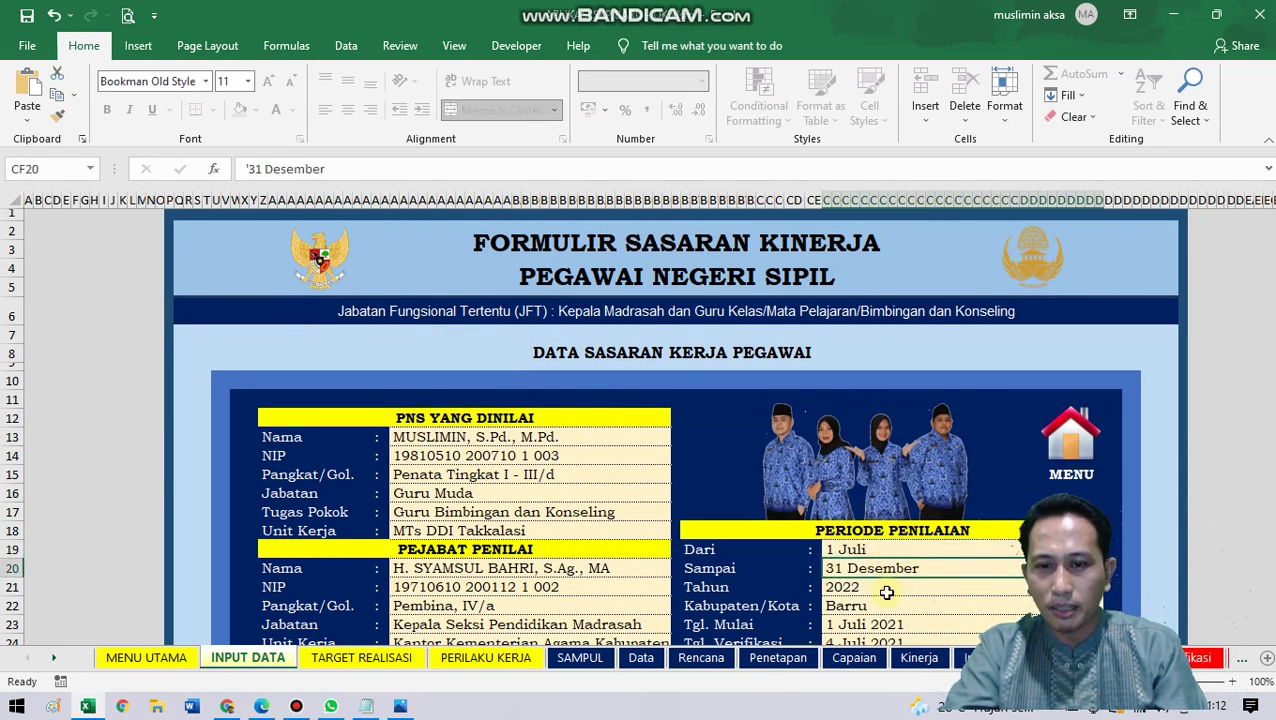
# Step: Set the assessment period's Tahun to 2021 and check the period line on the SAMPUL cover
pyautogui.click(887, 588)
pyautogui.doubleClick(887, 590)
pyautogui.press('BackSpace')
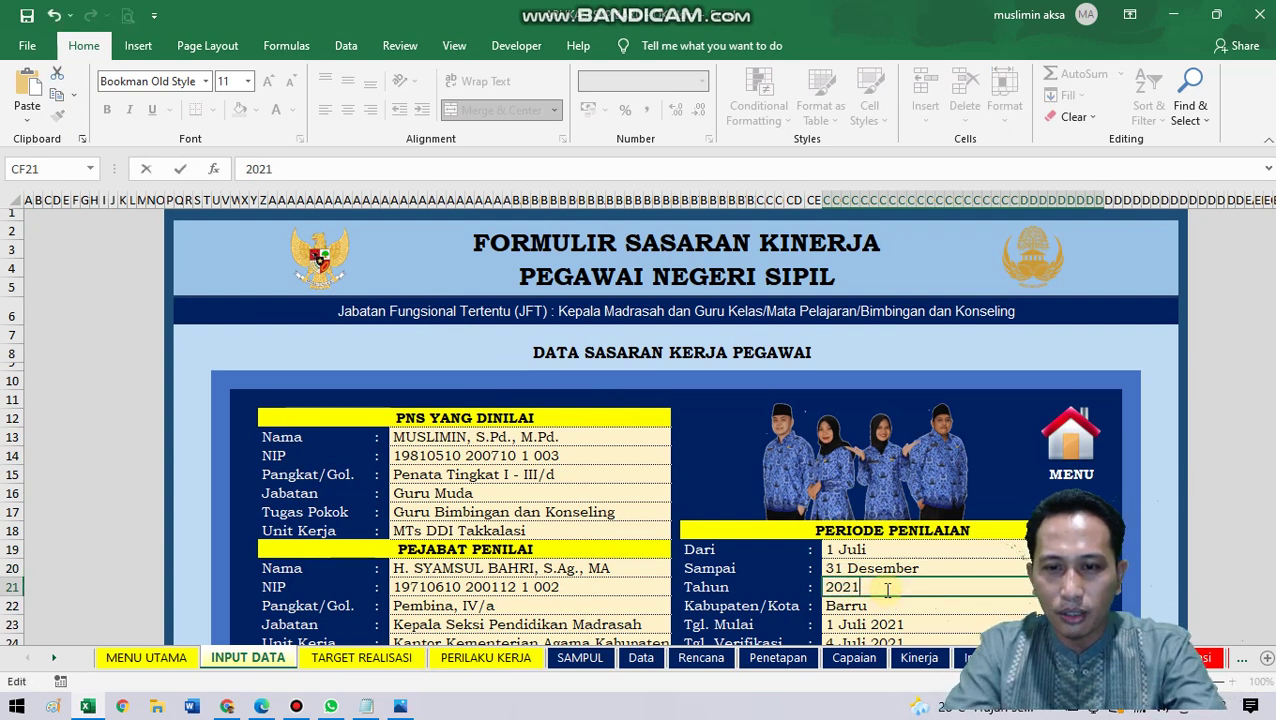
pyautogui.write('1')
pyautogui.click(775, 592)
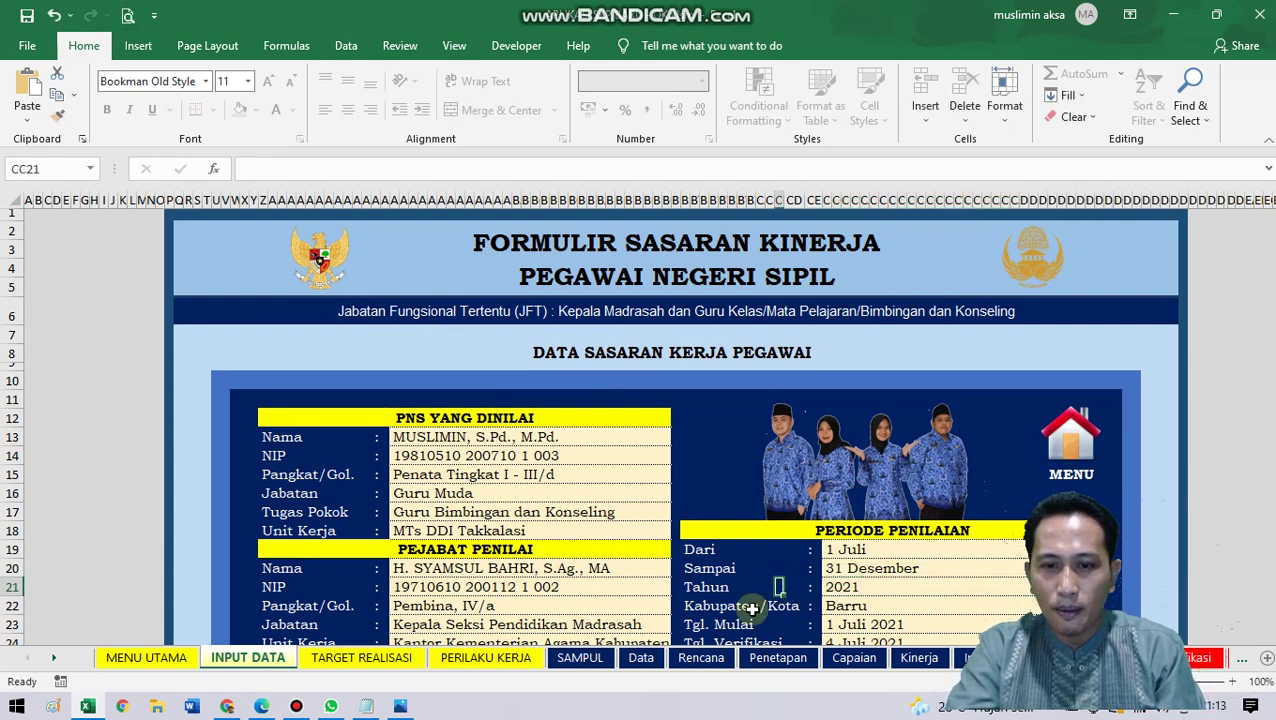
pyautogui.click(580, 657)
pyautogui.scroll(3, 626, 625)
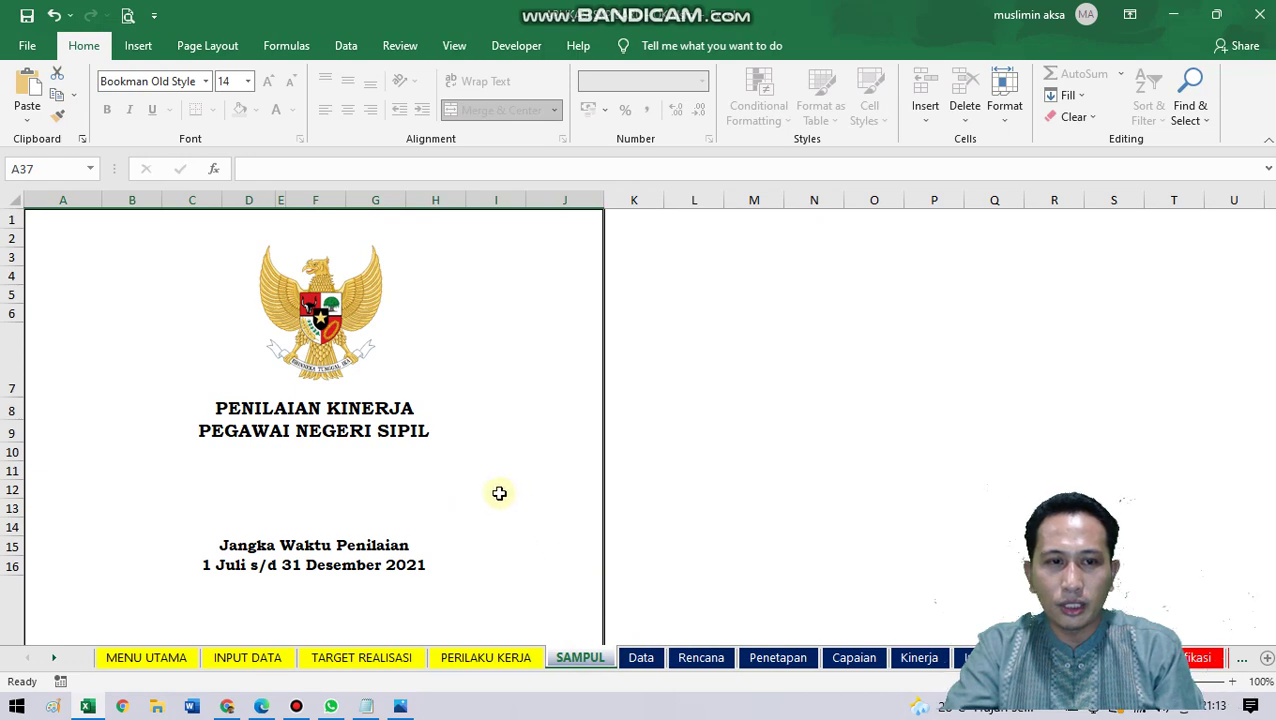
# Step: Preview the DATA PNS document from the main menu, inspect it enlarged and as a full page, and close the preview
pyautogui.click(158, 660)
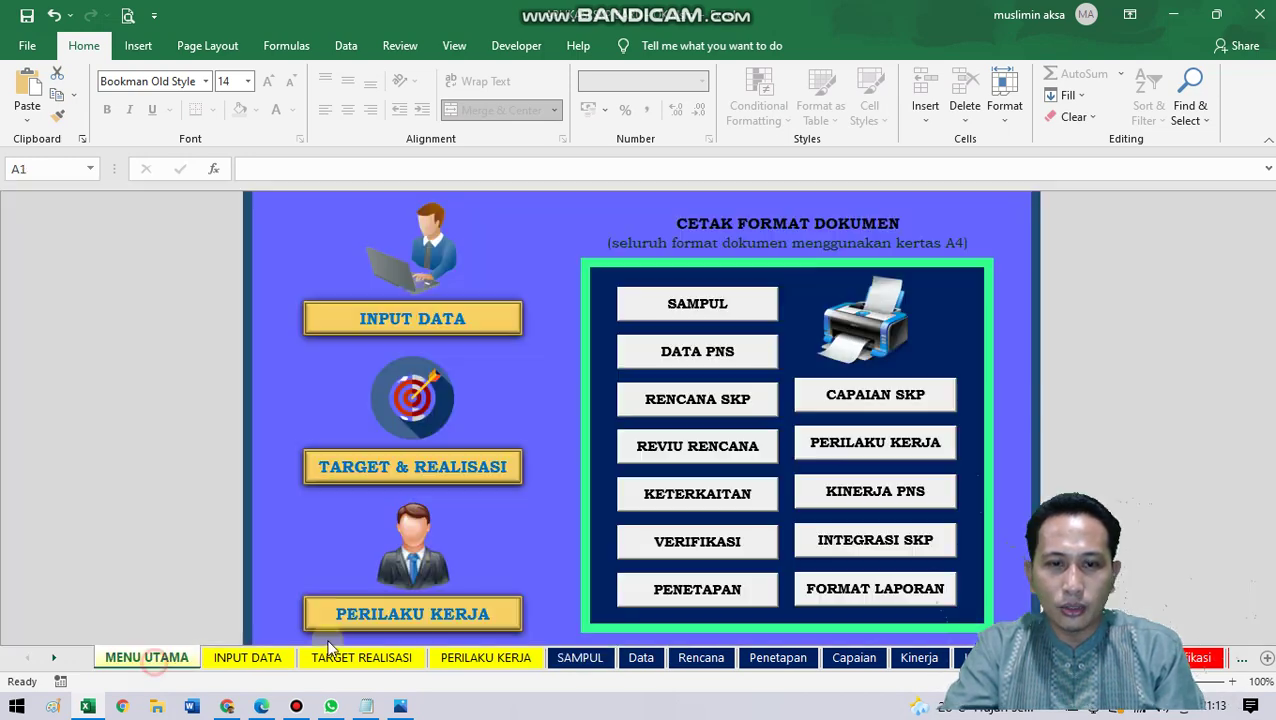
pyautogui.click(710, 353)
pyautogui.scroll(5, 710, 373)
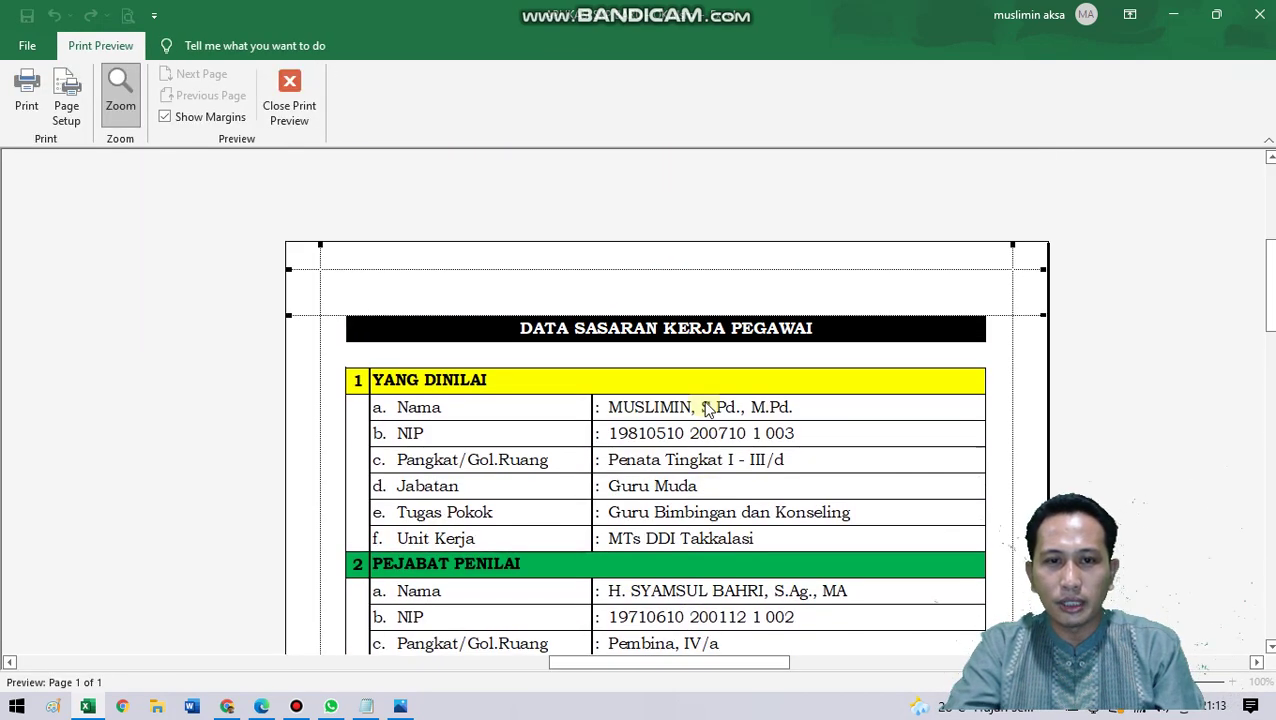
pyautogui.scroll(-2, 707, 408)
pyautogui.click(437, 298)
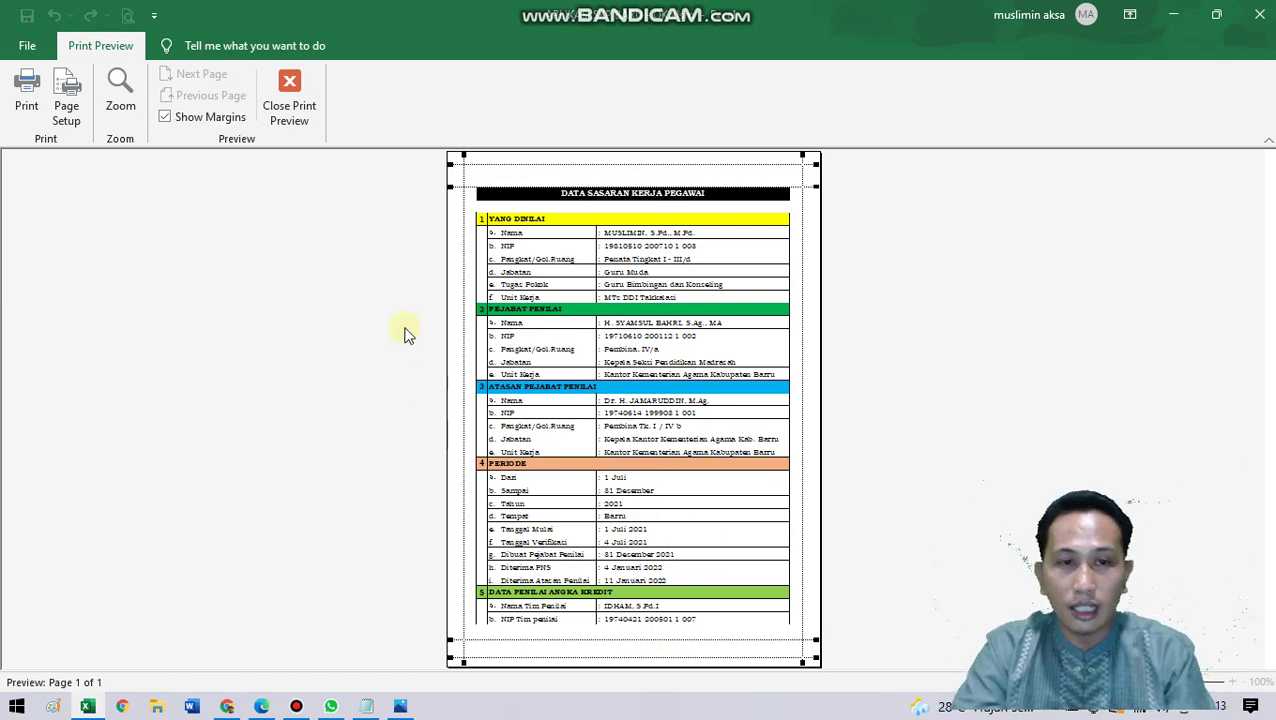
pyautogui.click(316, 114)
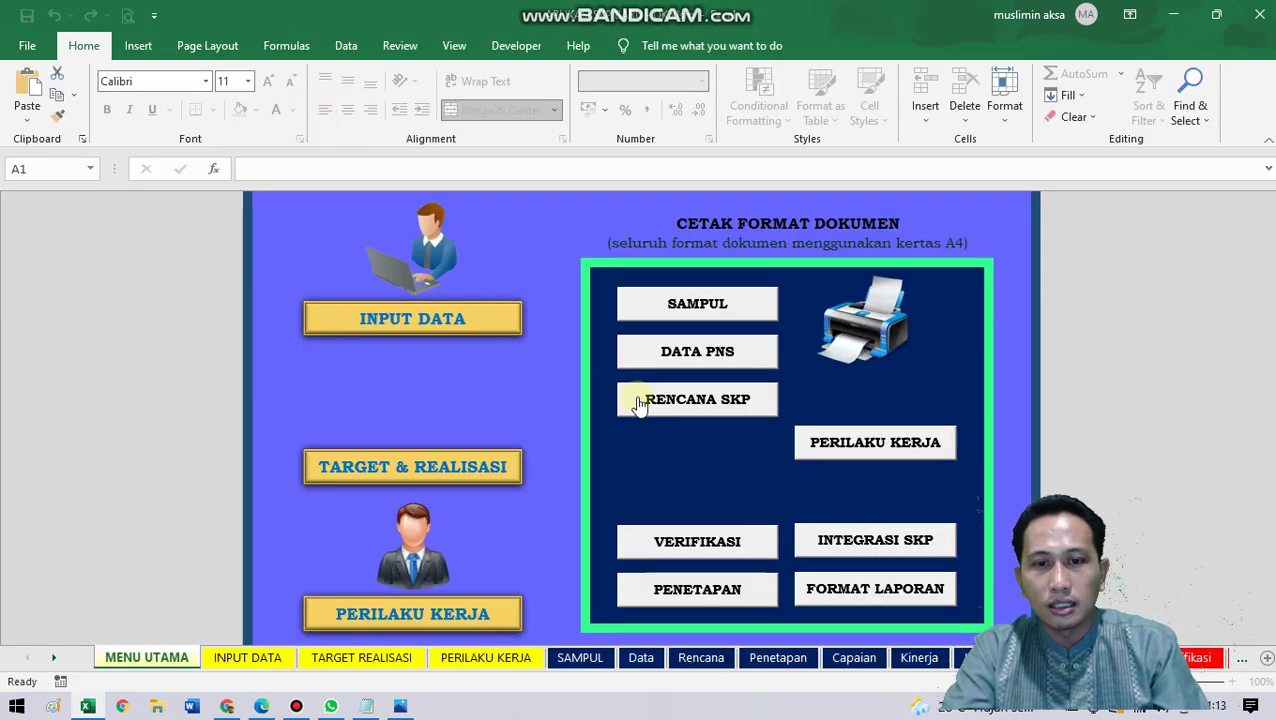
# Step: Open the print preview of the RENCANA SKP document and examine how its content splits across the two pages
pyautogui.click(709, 410)
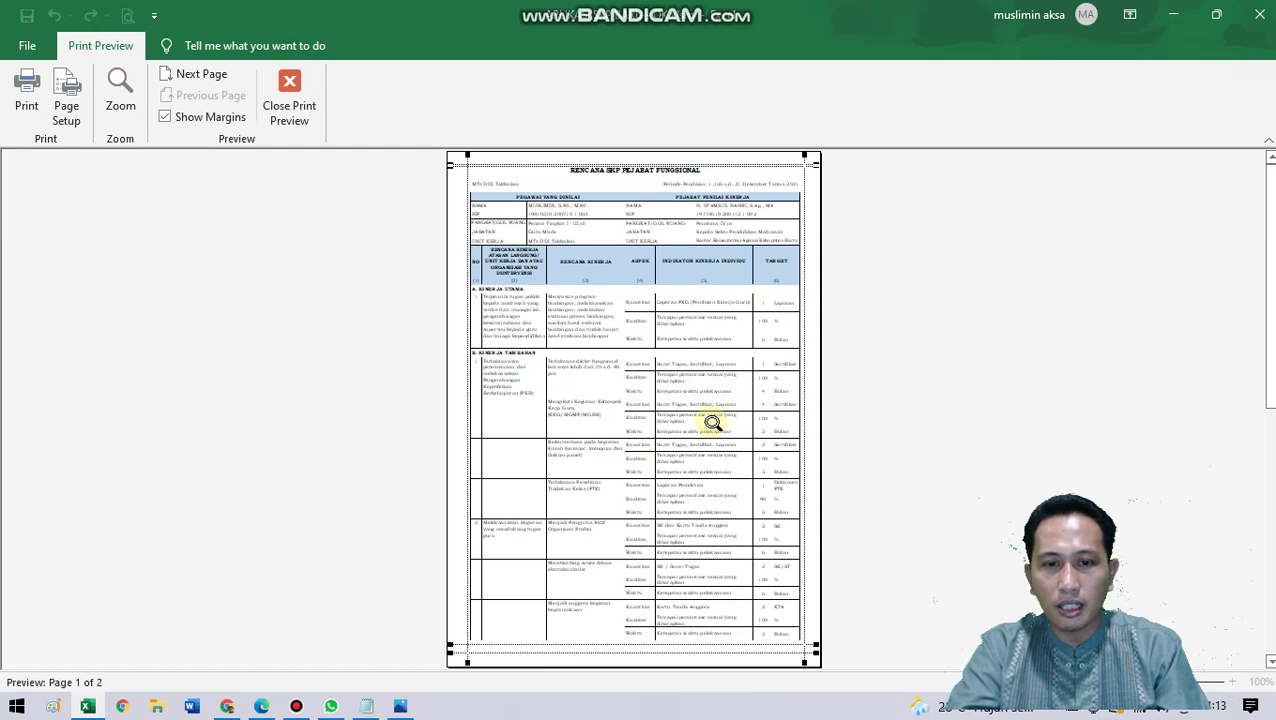
pyautogui.scroll(-1, 714, 407)
pyautogui.scroll(1, 717, 410)
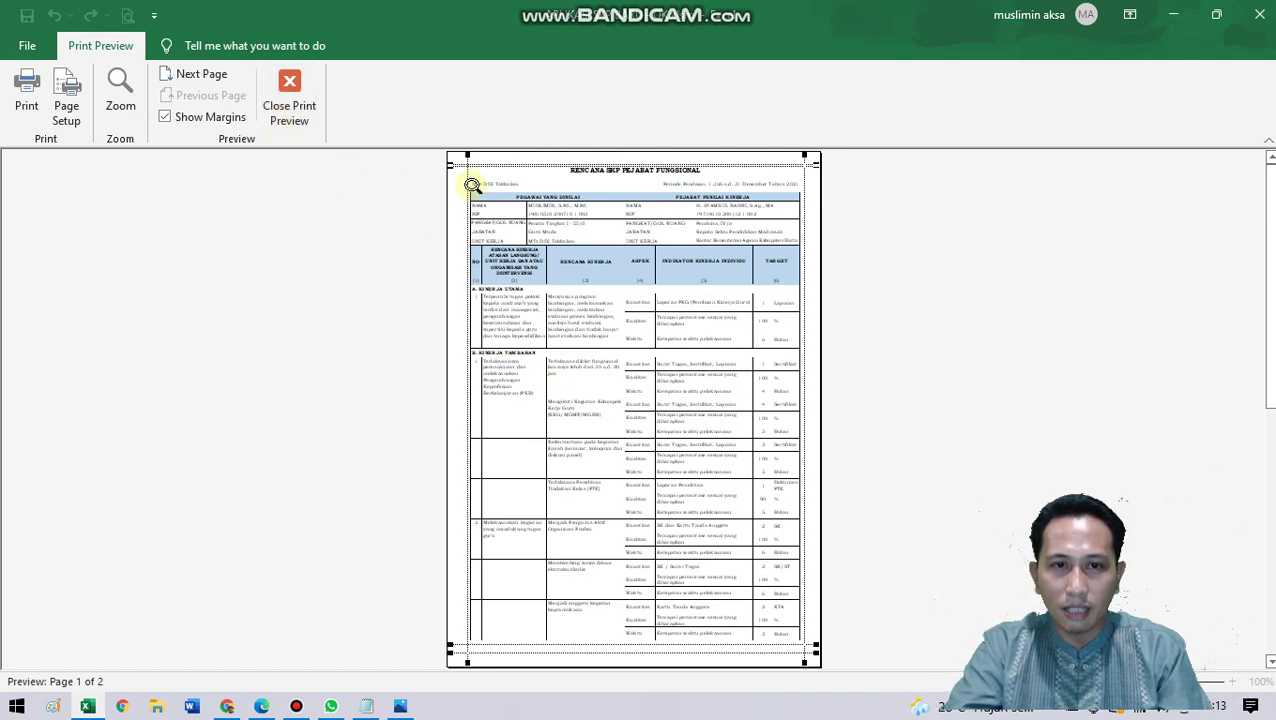
pyautogui.scroll(-1, 600, 370)
pyautogui.scroll(1, 605, 372)
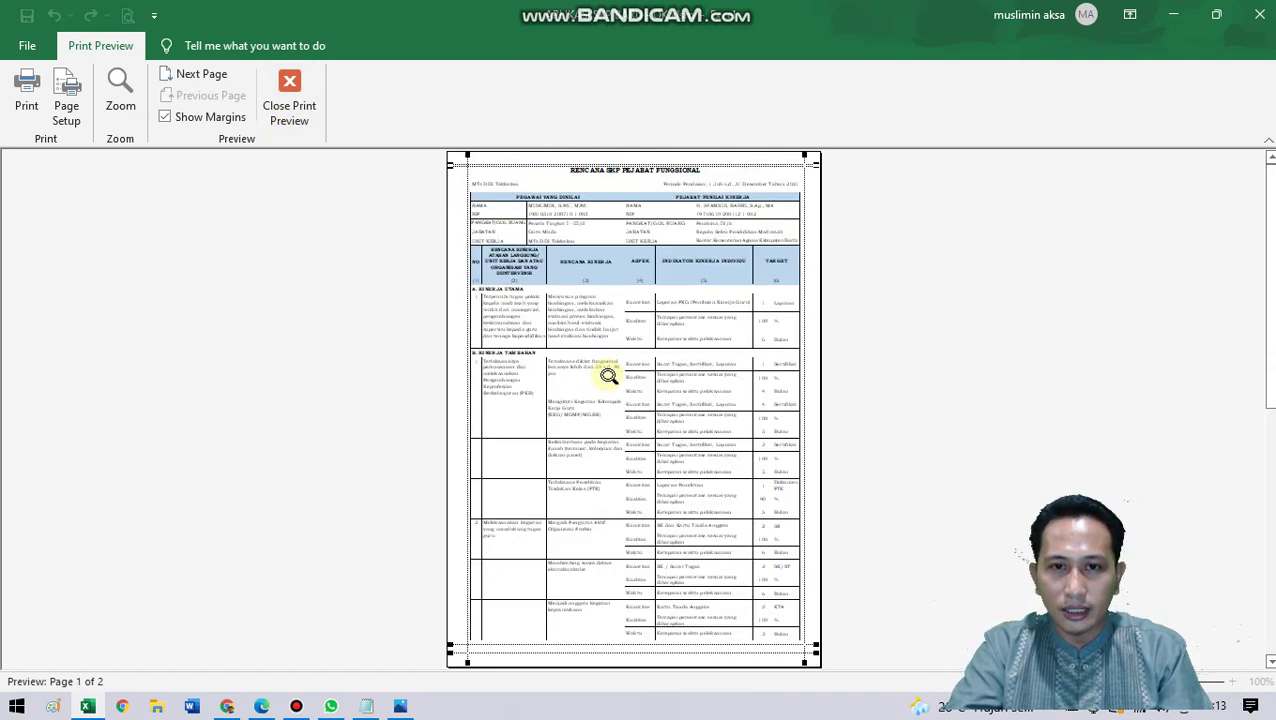
pyautogui.scroll(-1, 619, 341)
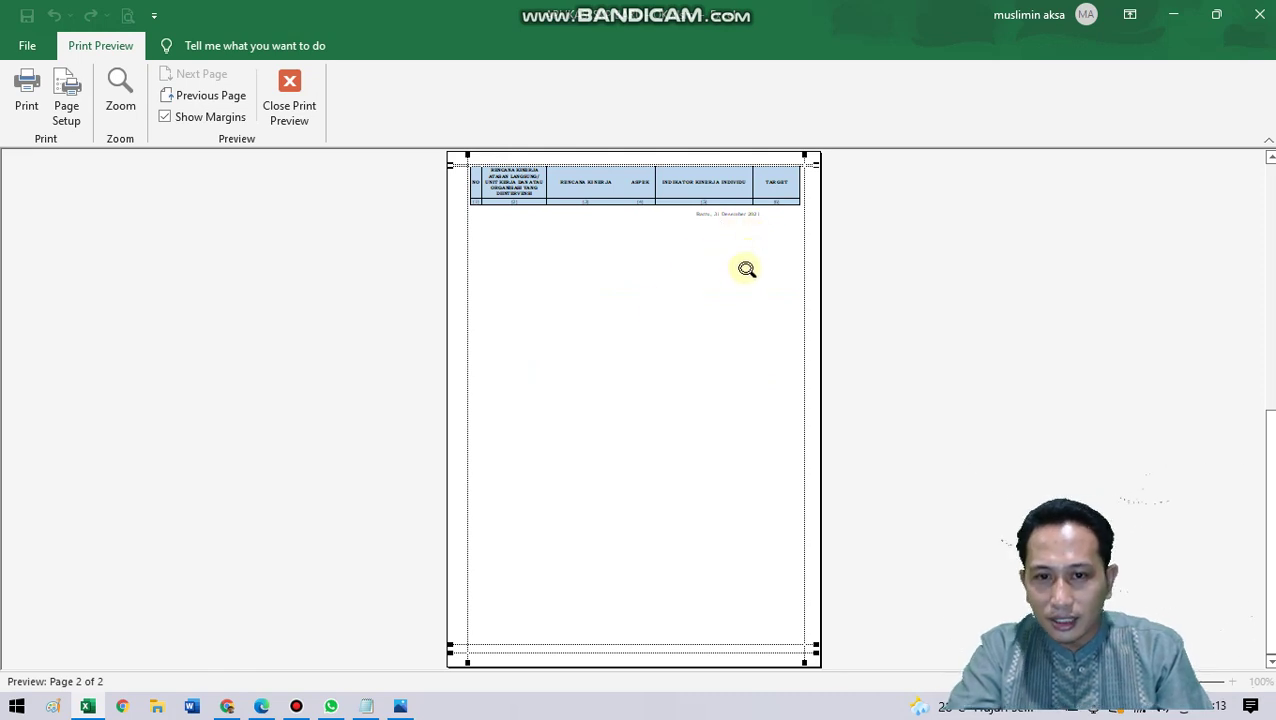
pyautogui.scroll(1, 700, 260)
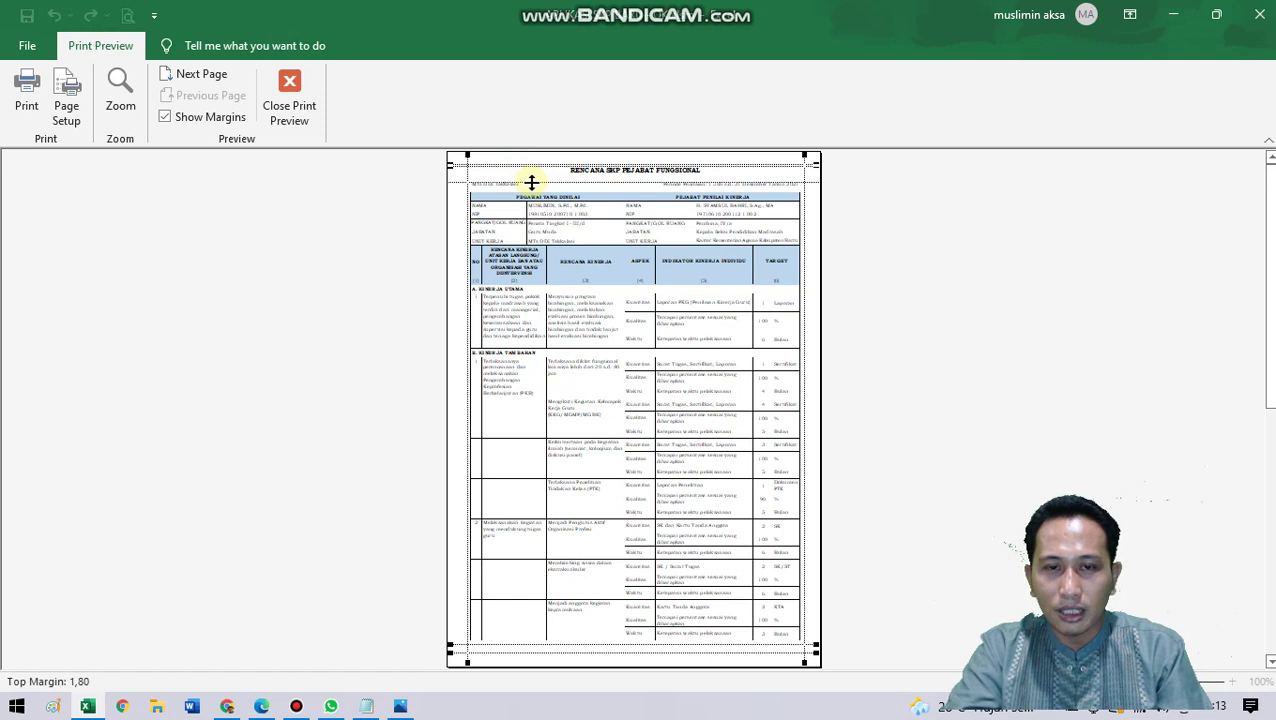
# Step: Increase the top and bottom margins of the RENCANA SKP document, check its second page and close the print preview
pyautogui.moveTo(531, 182); pyautogui.dragTo(541, 196)
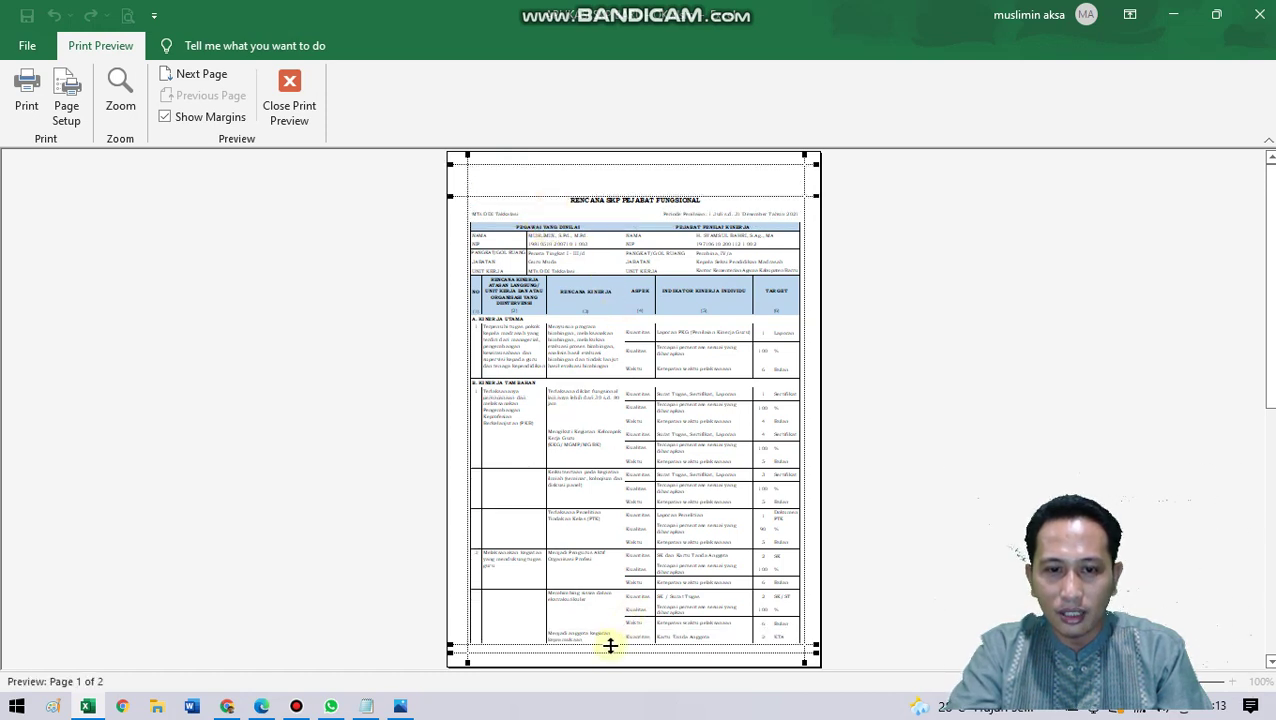
pyautogui.moveTo(610, 646)
pyautogui.mouseDown()
pyautogui.moveTo(624, 592)
pyautogui.moveTo(627, 628)
pyautogui.mouseUp()
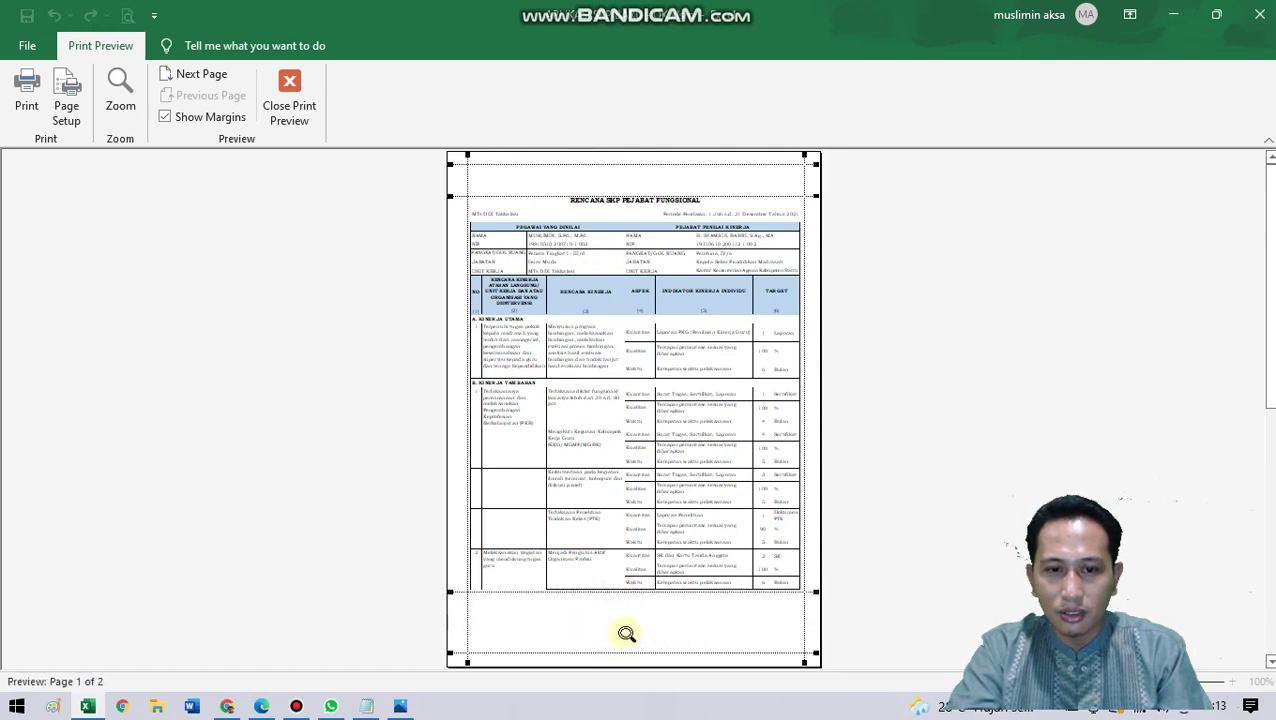
pyautogui.scroll(-1, 627, 633)
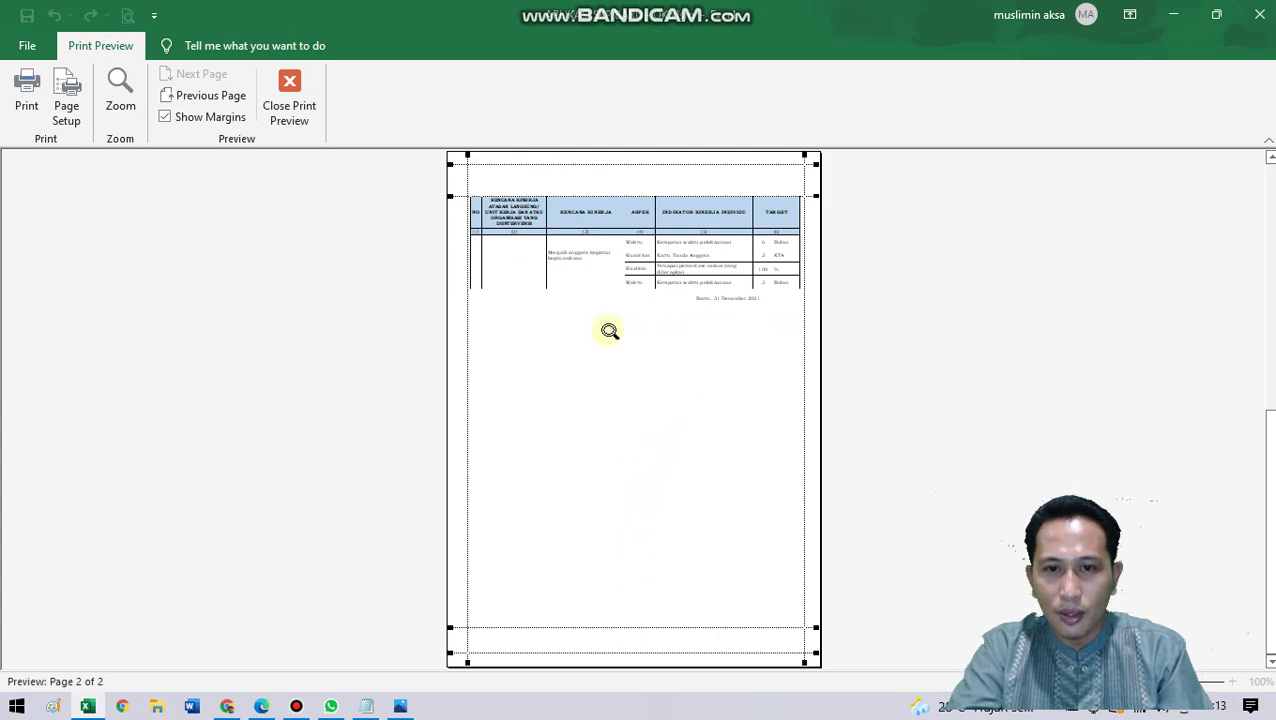
pyautogui.click(287, 106)
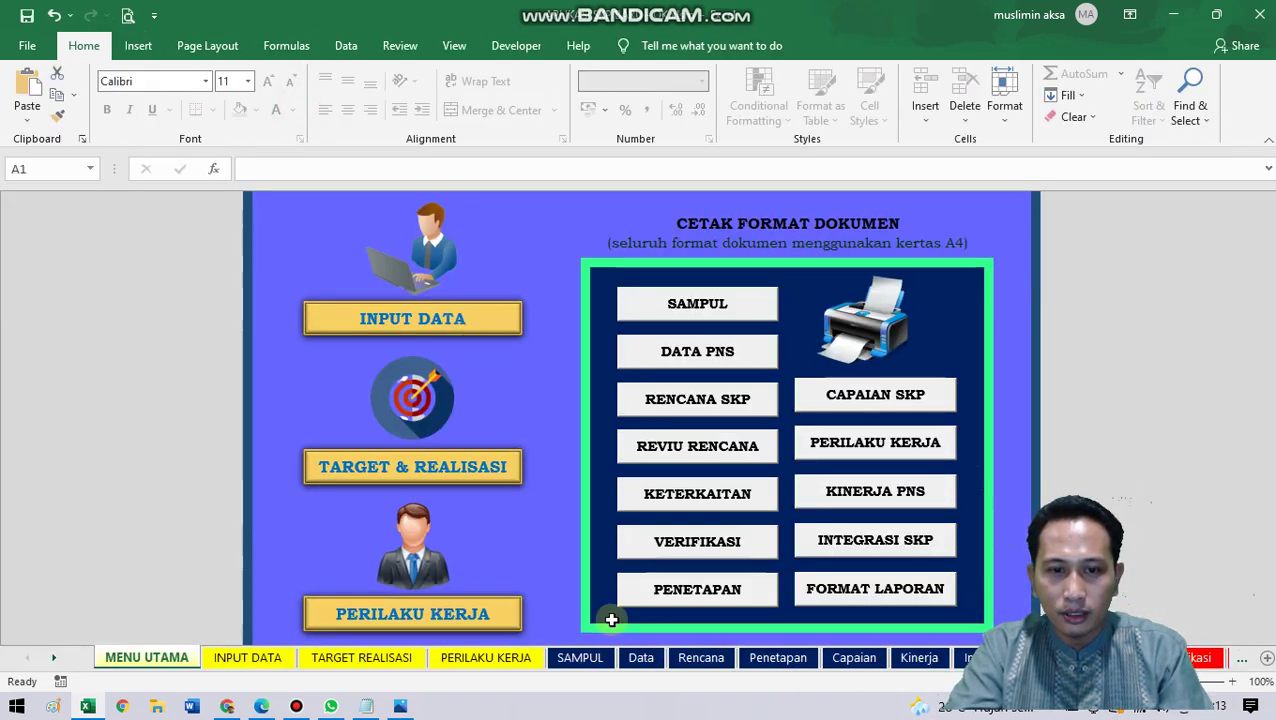
# Step: Examine the signature block at the end of the Rencana sheet, including the assessing official's name and NIP lines
pyautogui.click(699, 658)
pyautogui.scroll(-5, 658, 574)
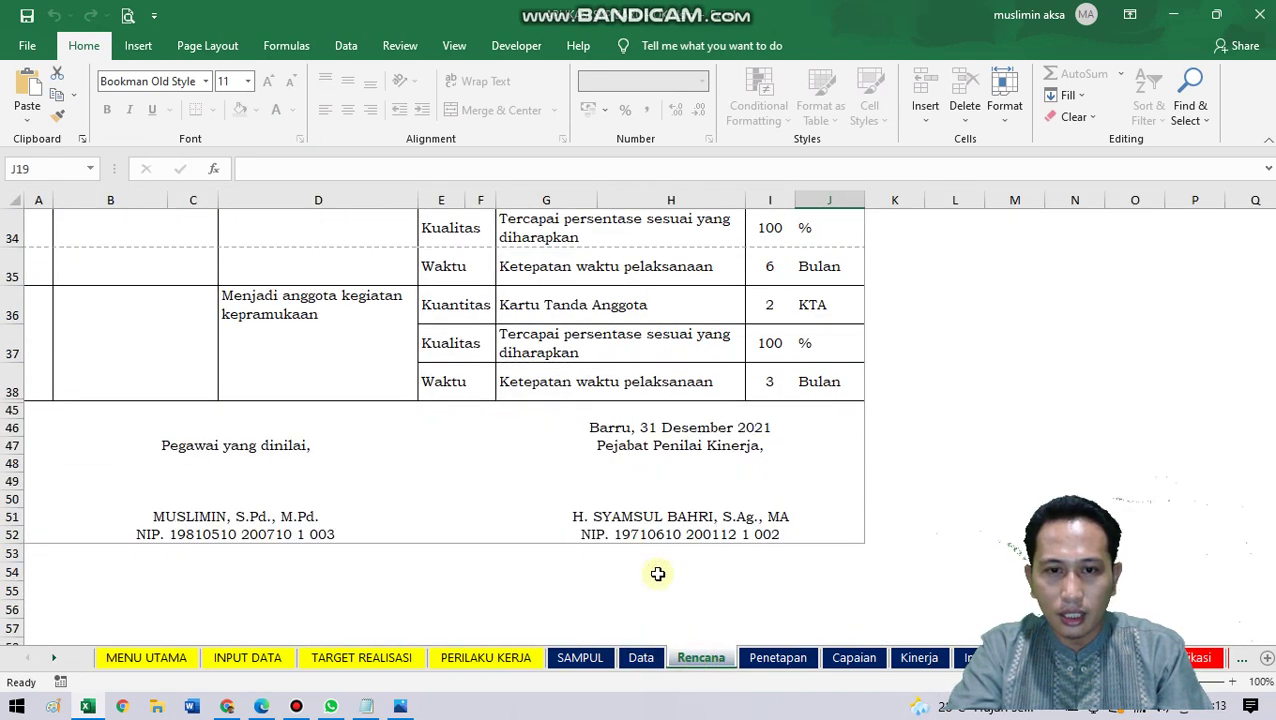
pyautogui.click(619, 500)
pyautogui.click(785, 534)
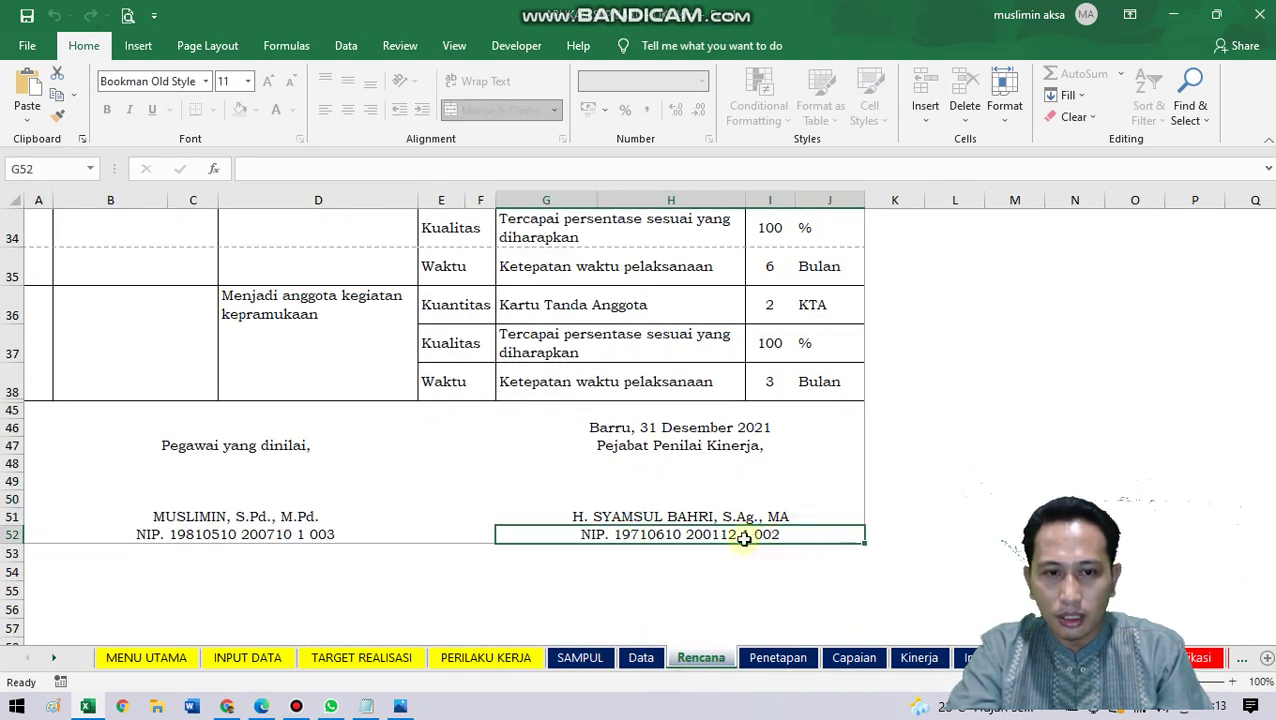
pyautogui.click(648, 499)
pyautogui.click(605, 535)
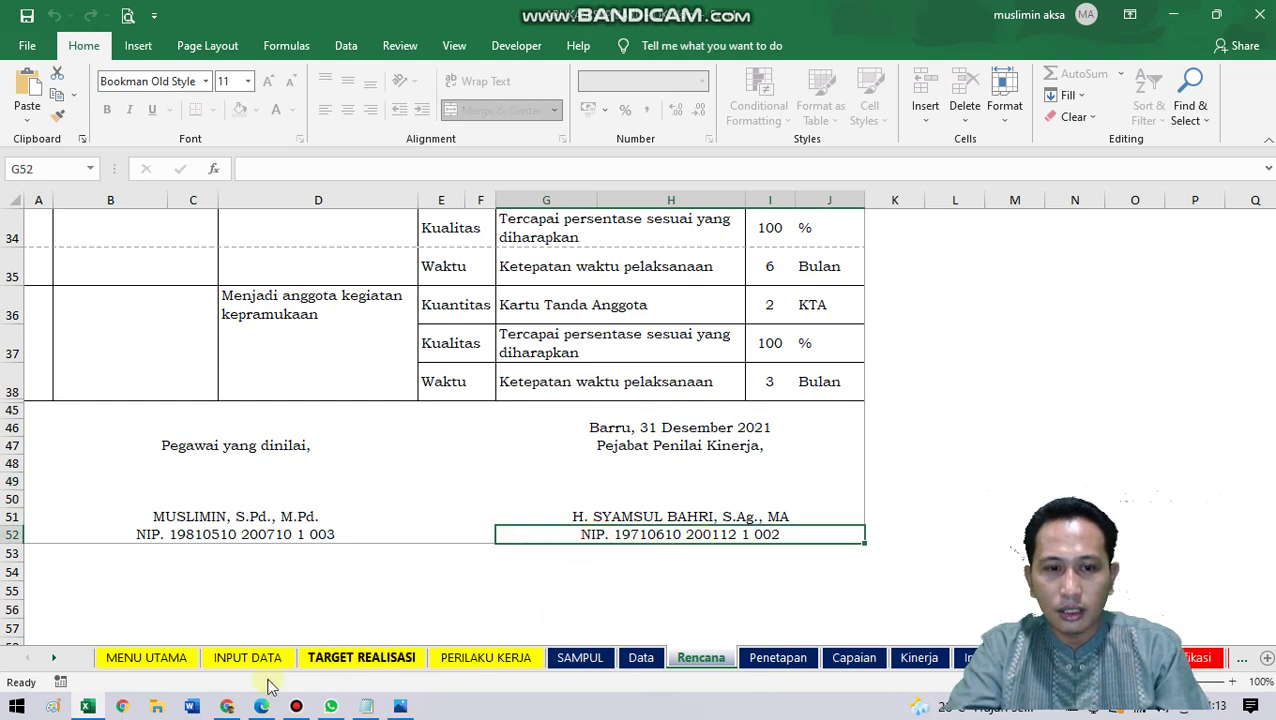
# Step: Preview the REVIU RENCANA document from the main menu, examine its second page's table rows and signature block enlarged, and close the preview
pyautogui.click(160, 657)
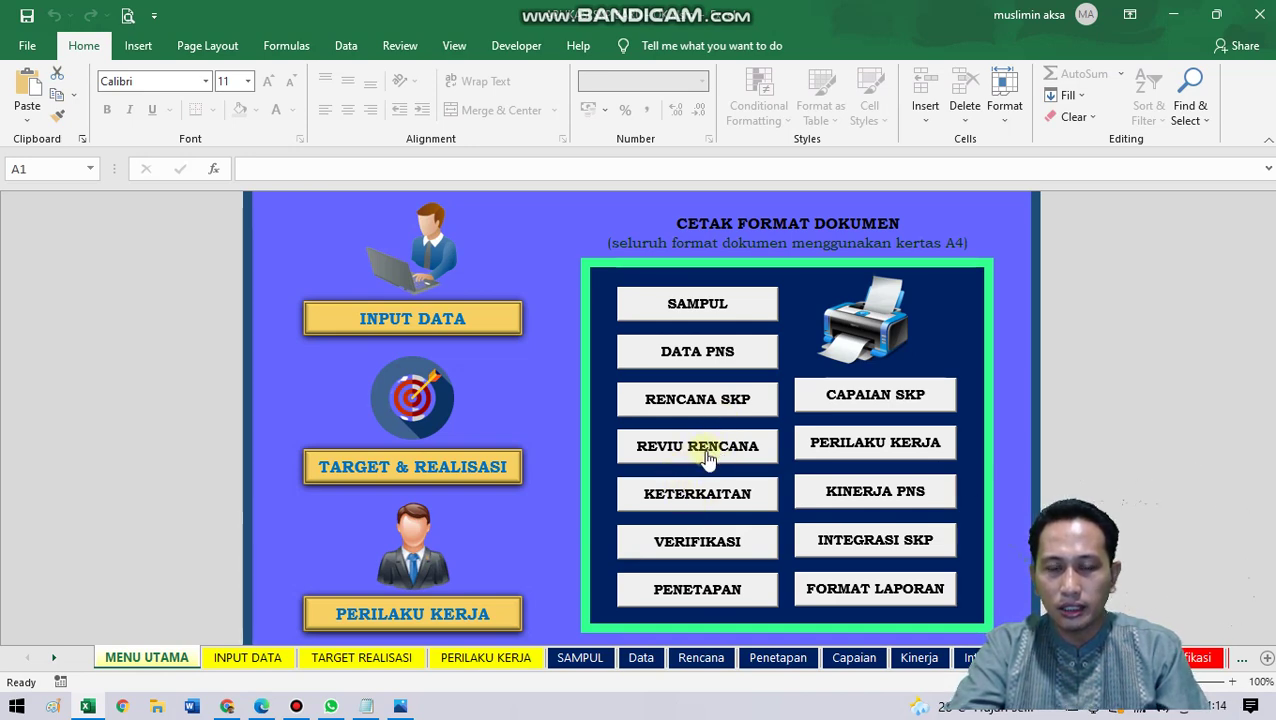
pyautogui.click(712, 450)
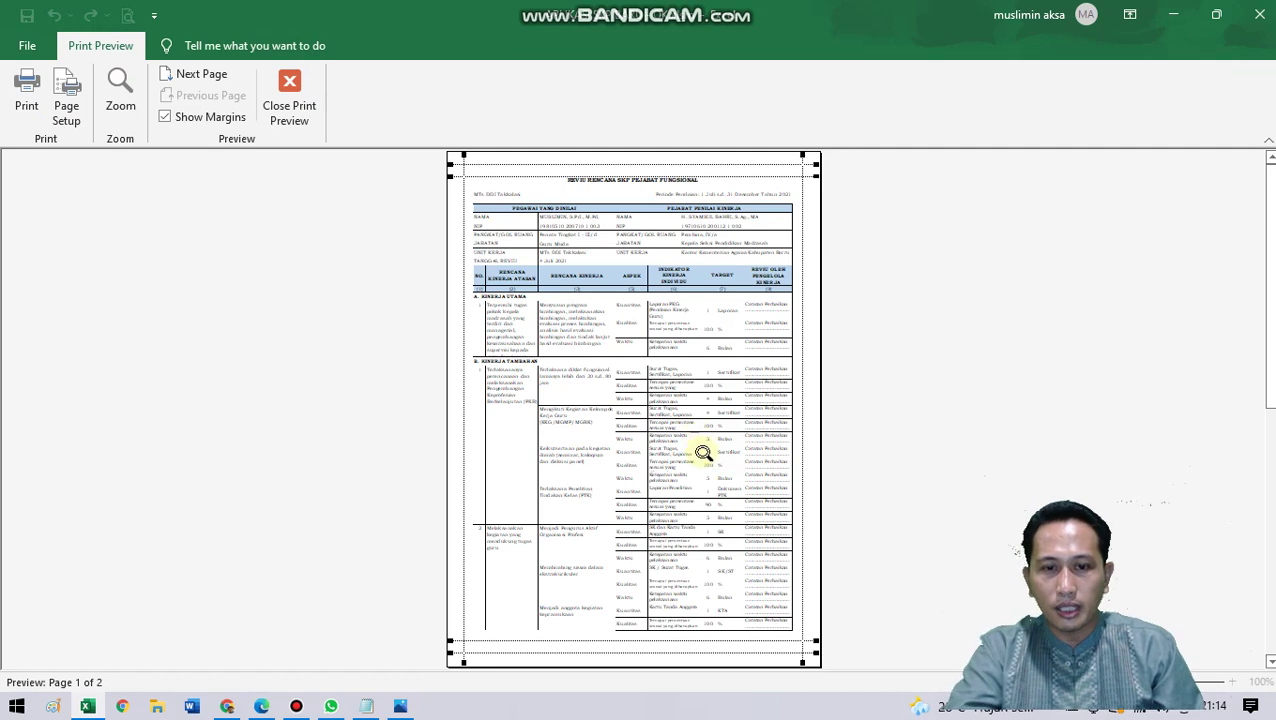
pyautogui.scroll(-1, 706, 457)
pyautogui.scroll(1, 710, 461)
pyautogui.scroll(-1, 710, 461)
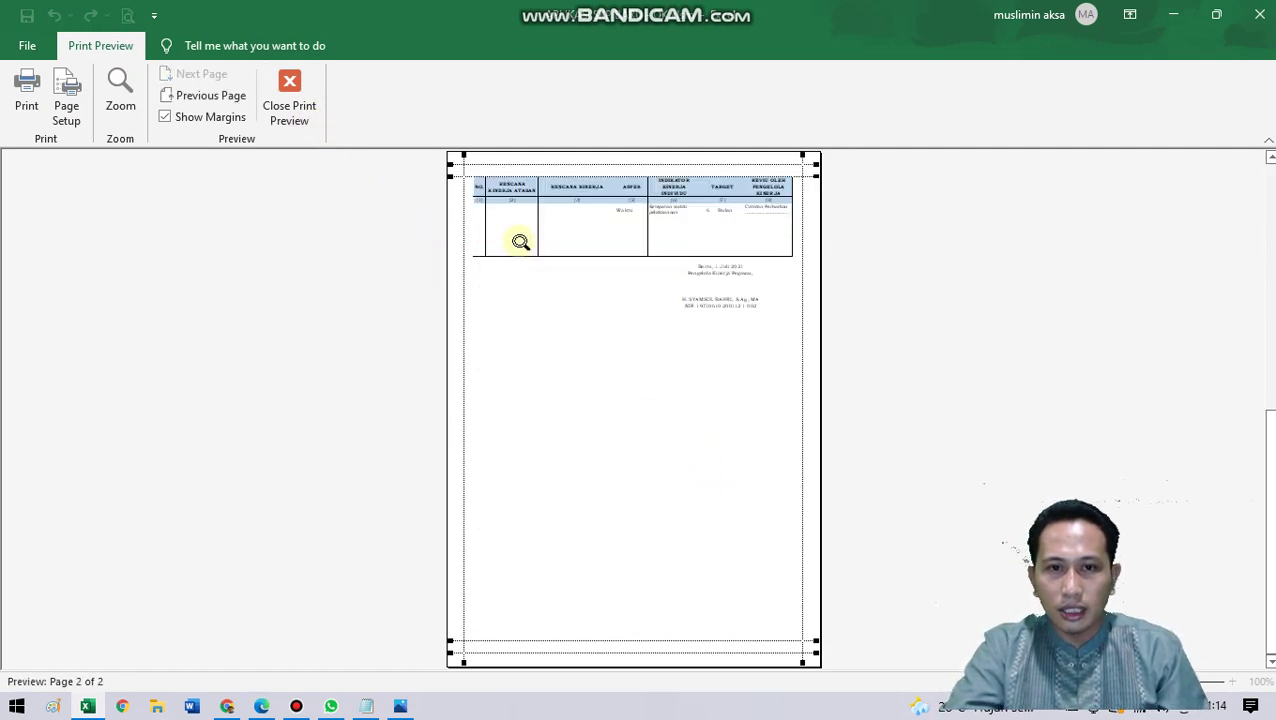
pyautogui.click(648, 252)
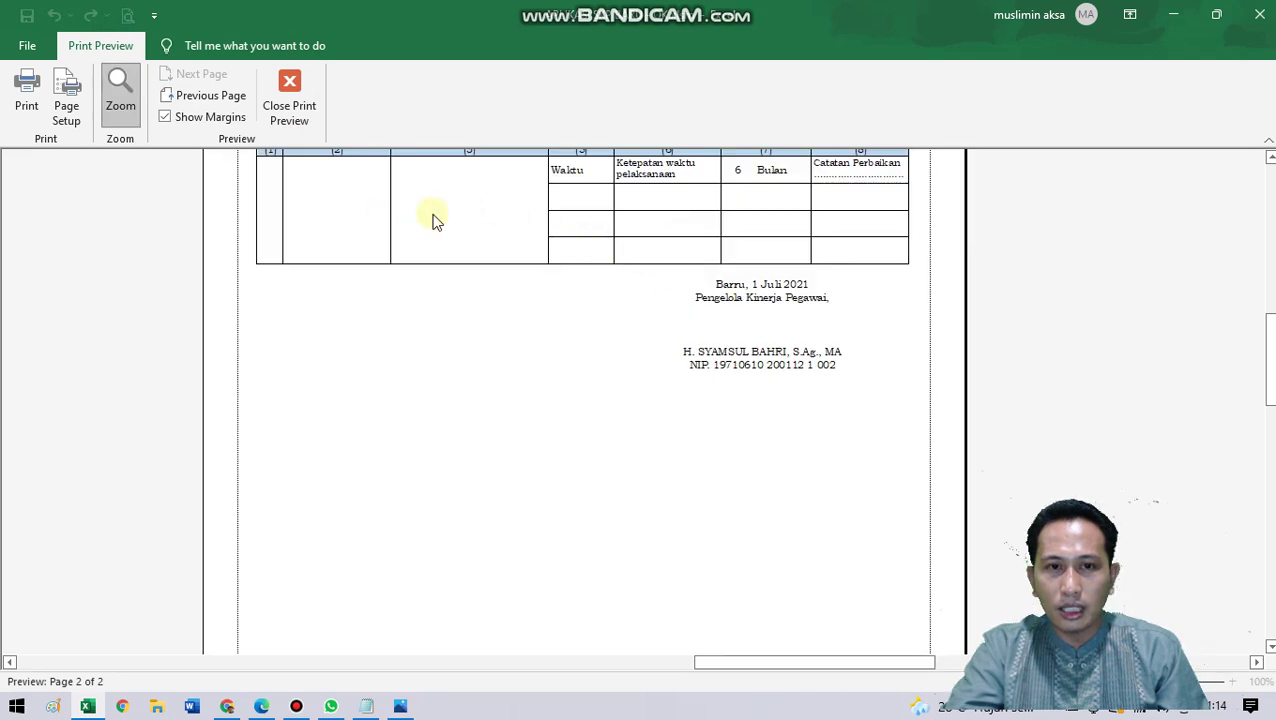
pyautogui.scroll(1, 700, 255)
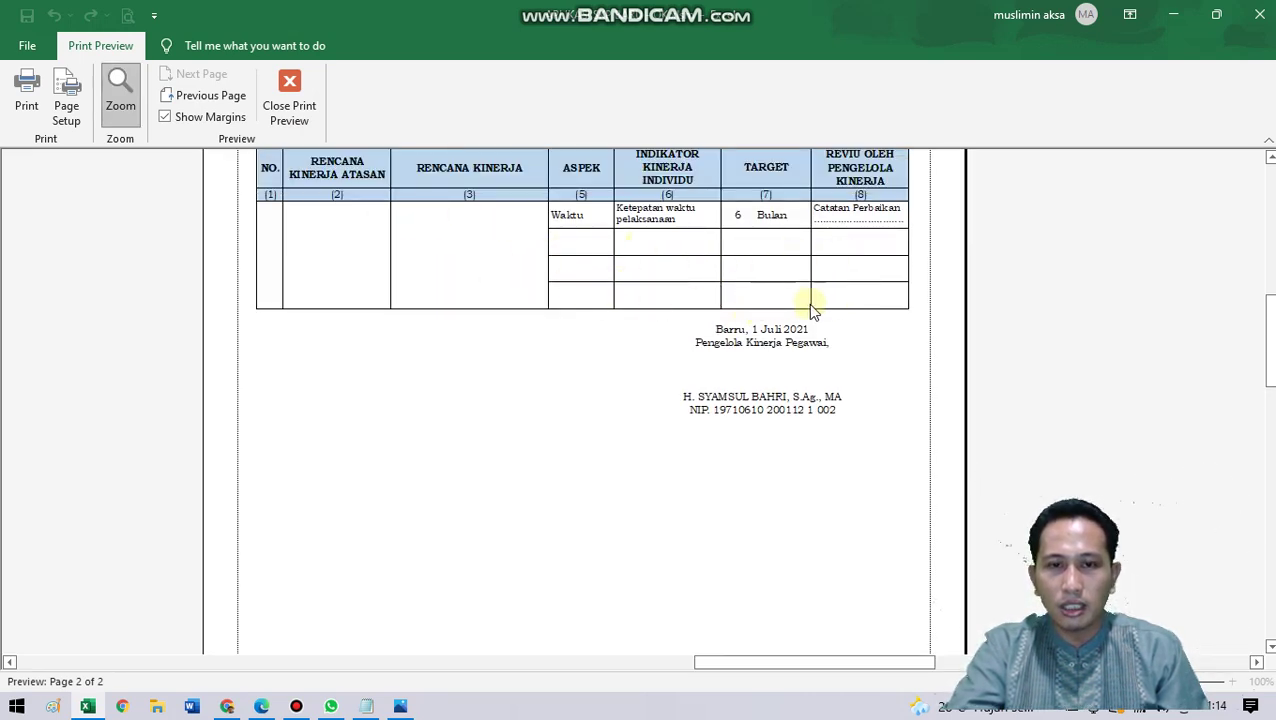
pyautogui.click(290, 112)
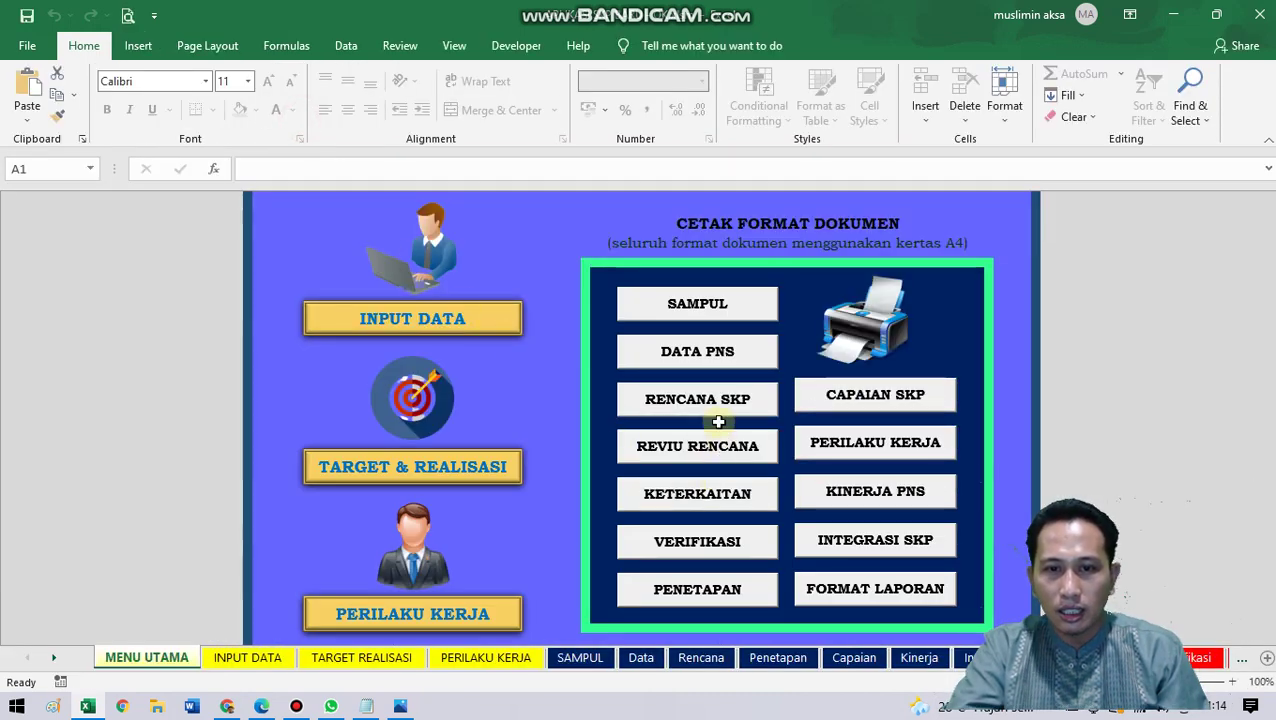
# Step: View the Verifikasi sheet and the workbook's last sheet to locate the remaining red document sheets
pyautogui.click(1199, 662)
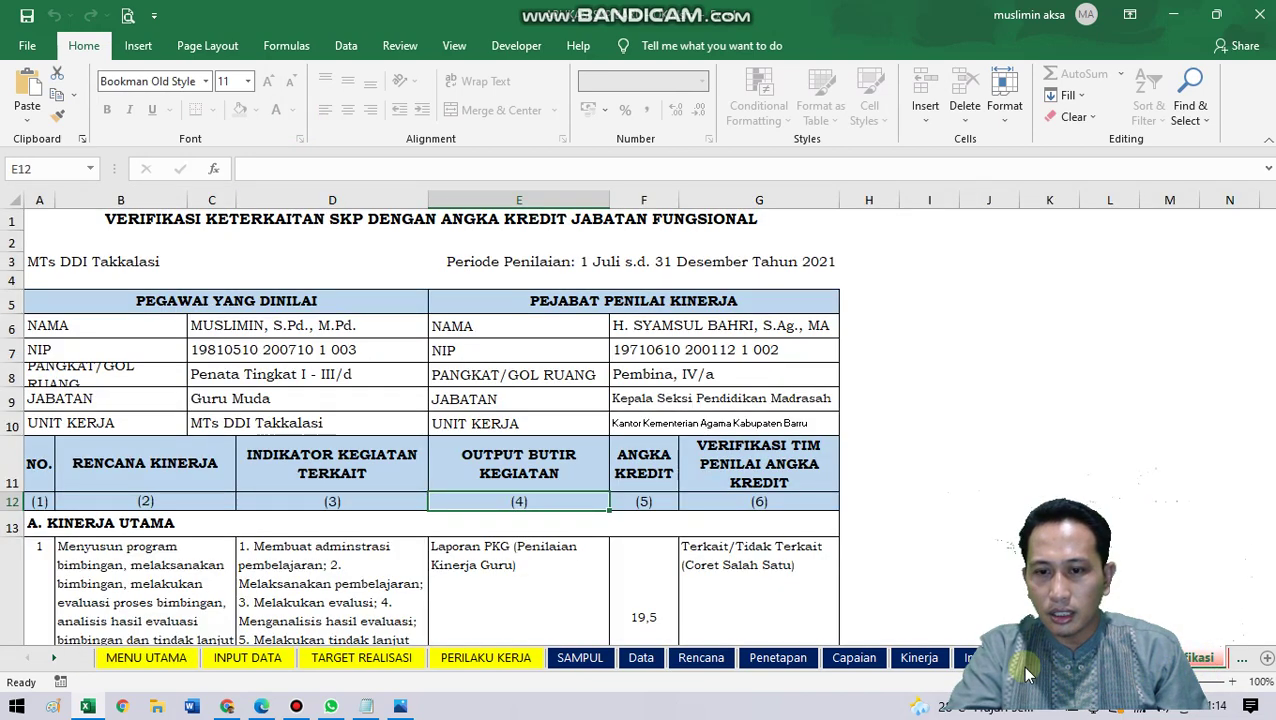
pyautogui.click(296, 706)
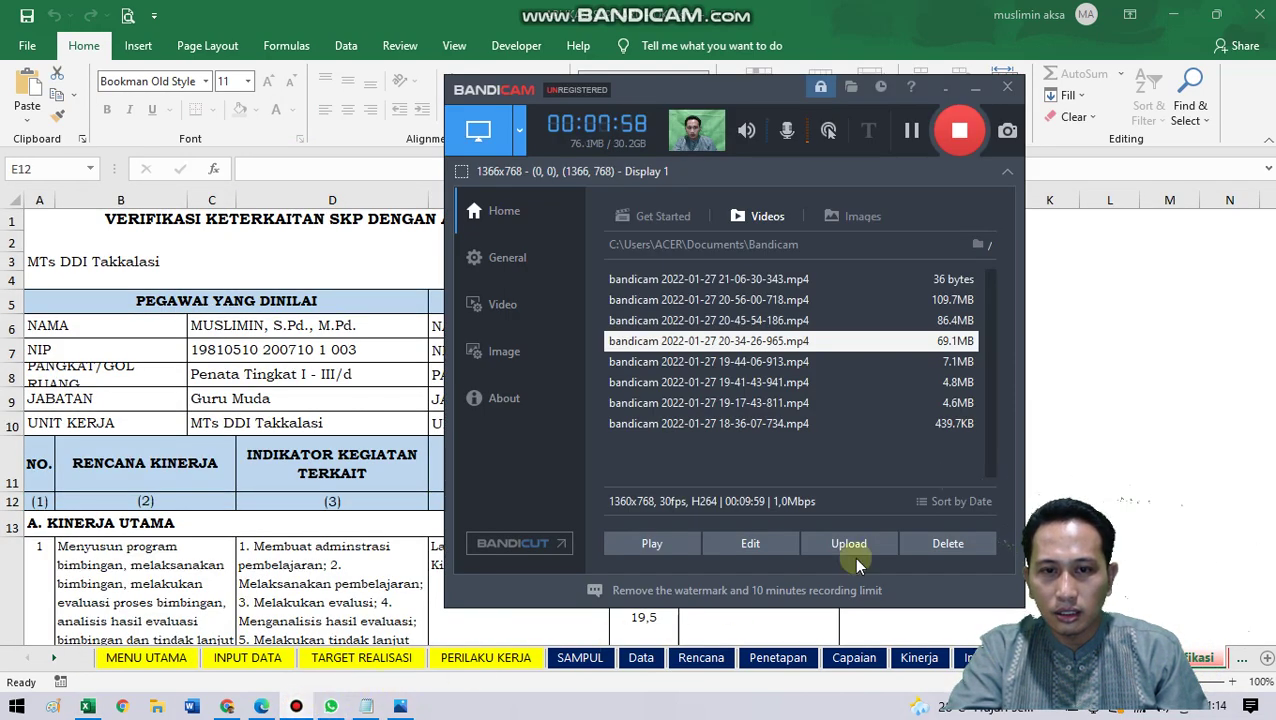
pyautogui.click(1150, 372)
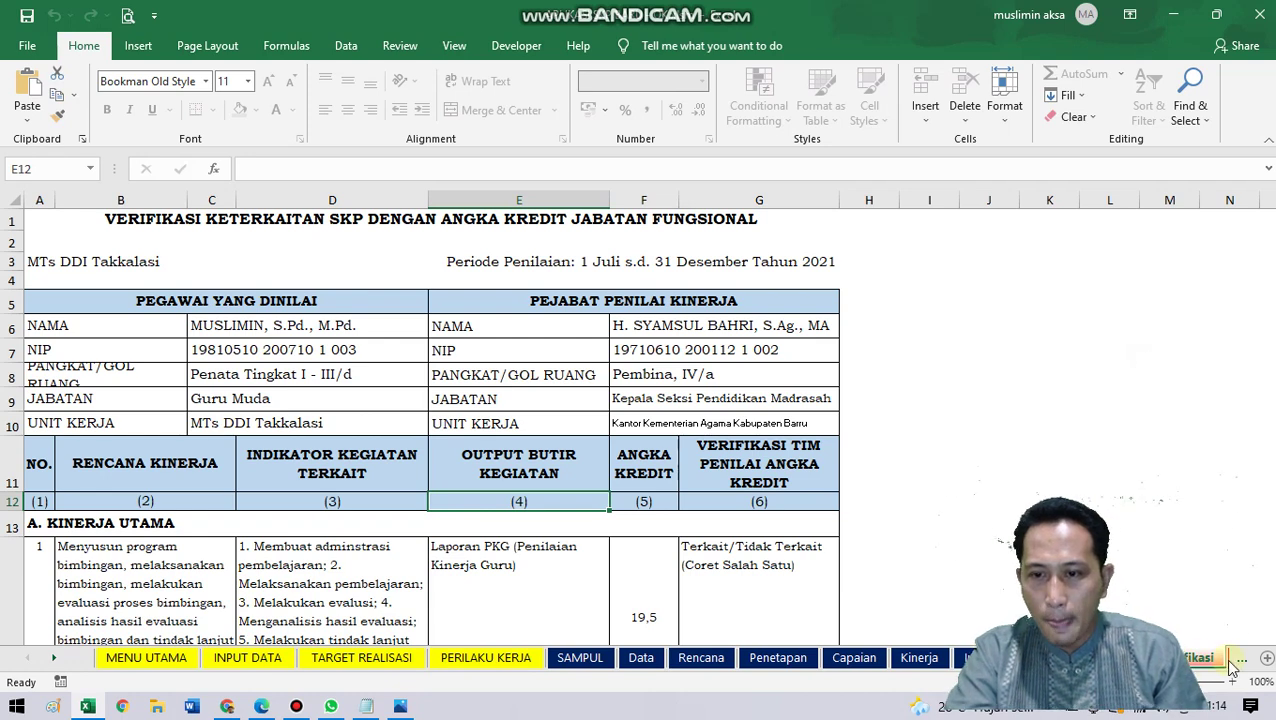
pyautogui.click(1231, 663)
pyautogui.click(1231, 663)
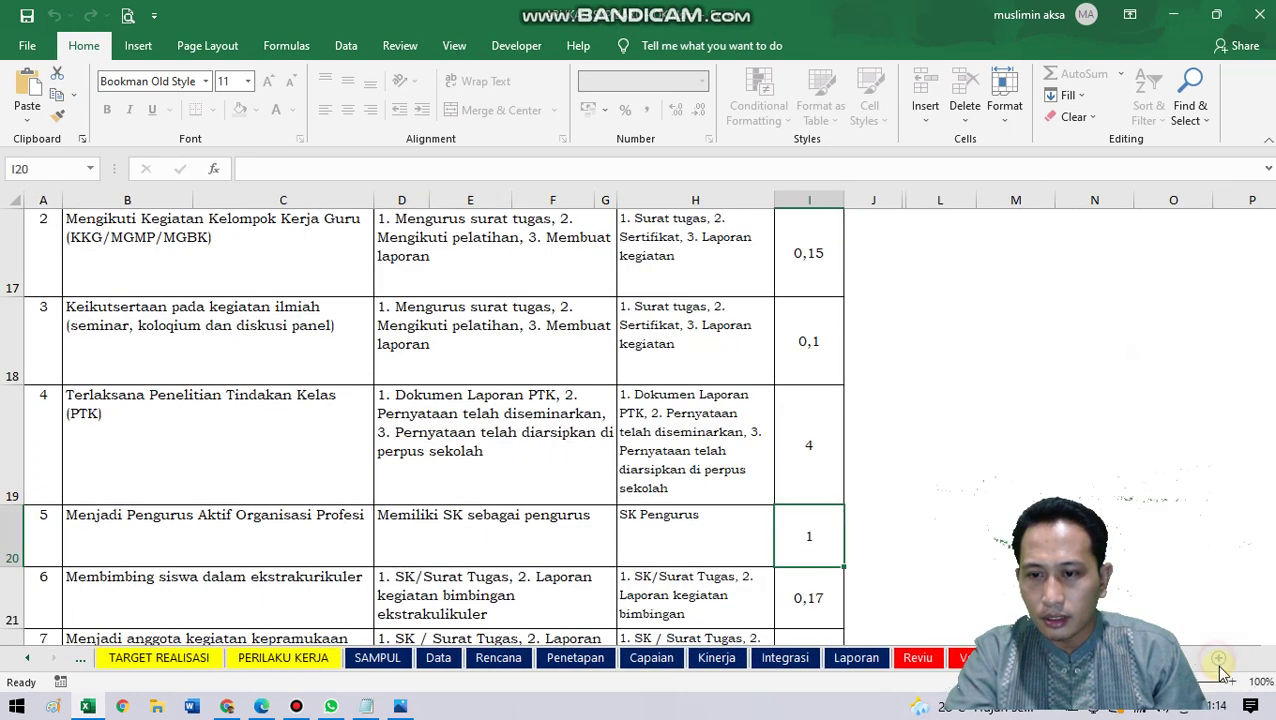
# Step: Open the Reviu sheet, switch away and back to it, and examine its last table rows and signature block
pyautogui.click(938, 657)
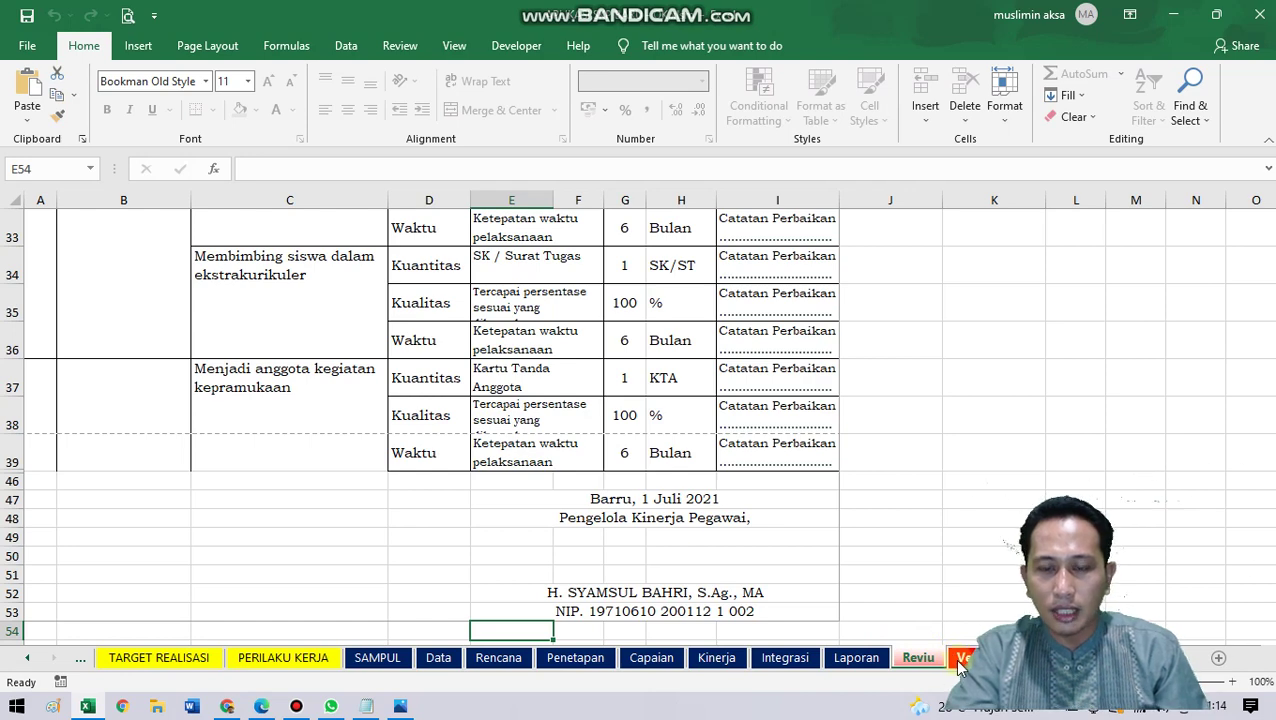
pyautogui.click(962, 659)
pyautogui.click(917, 658)
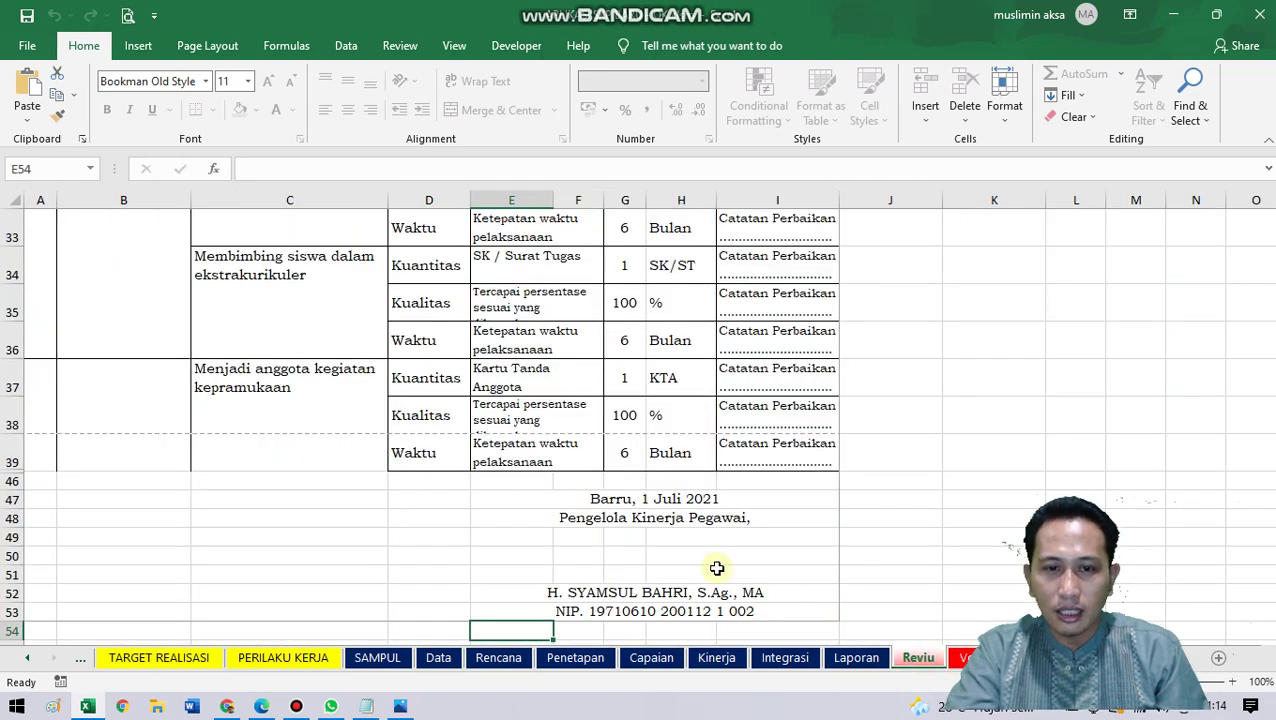
pyautogui.click(224, 662)
pyautogui.click(917, 658)
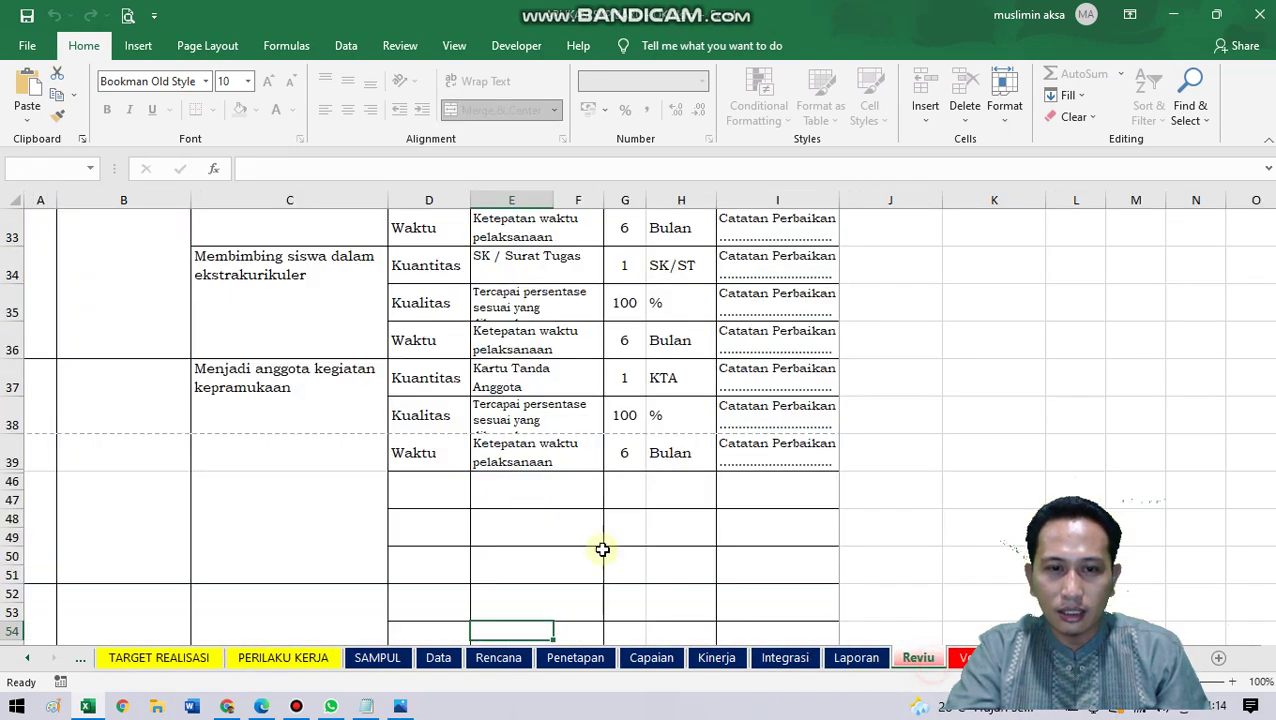
# Step: Return to the main menu sheet and open the print preview of the REVIU RENCANA document
pyautogui.click(140, 660)
pyautogui.click(113, 668)
pyautogui.click(80, 660)
pyautogui.click(127, 656)
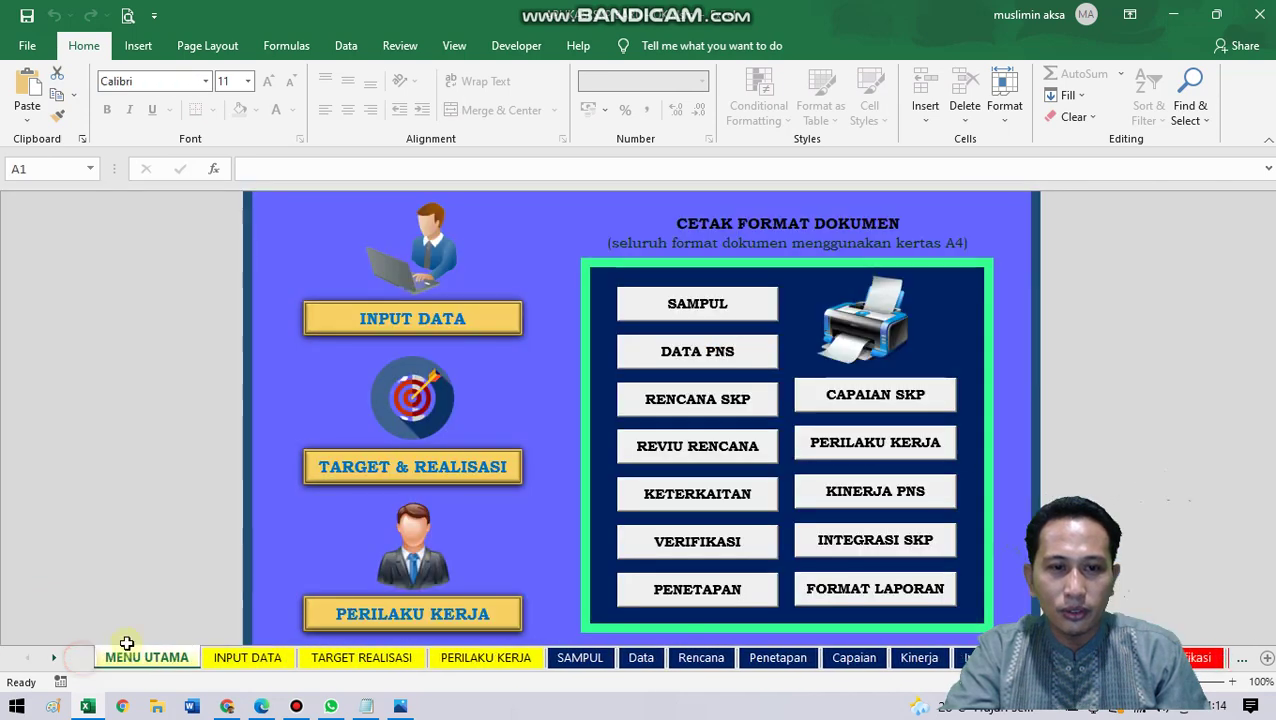
pyautogui.click(742, 468)
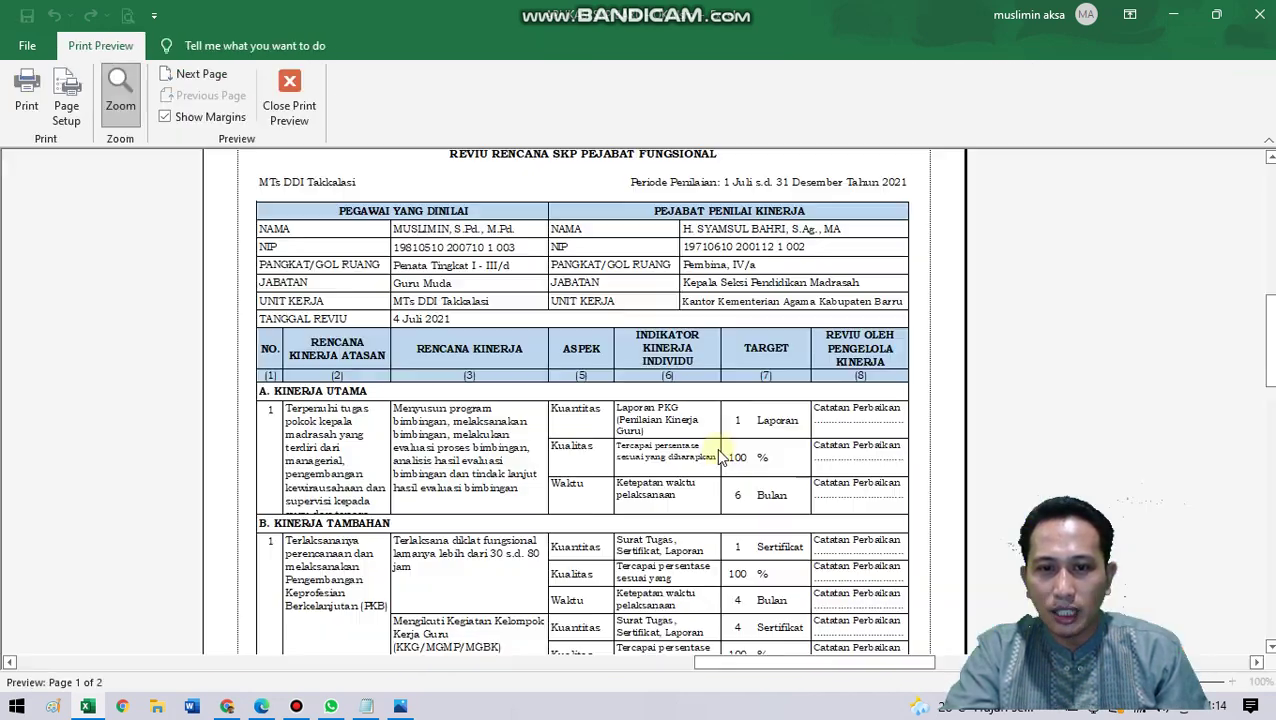
# Step: Examine both pages of the REVIU RENCANA preview as whole pages, checking where the table breaks between them
pyautogui.scroll(-3, 698, 433)
pyautogui.click(700, 433)
pyautogui.scroll(-2, 710, 438)
pyautogui.scroll(1, 706, 433)
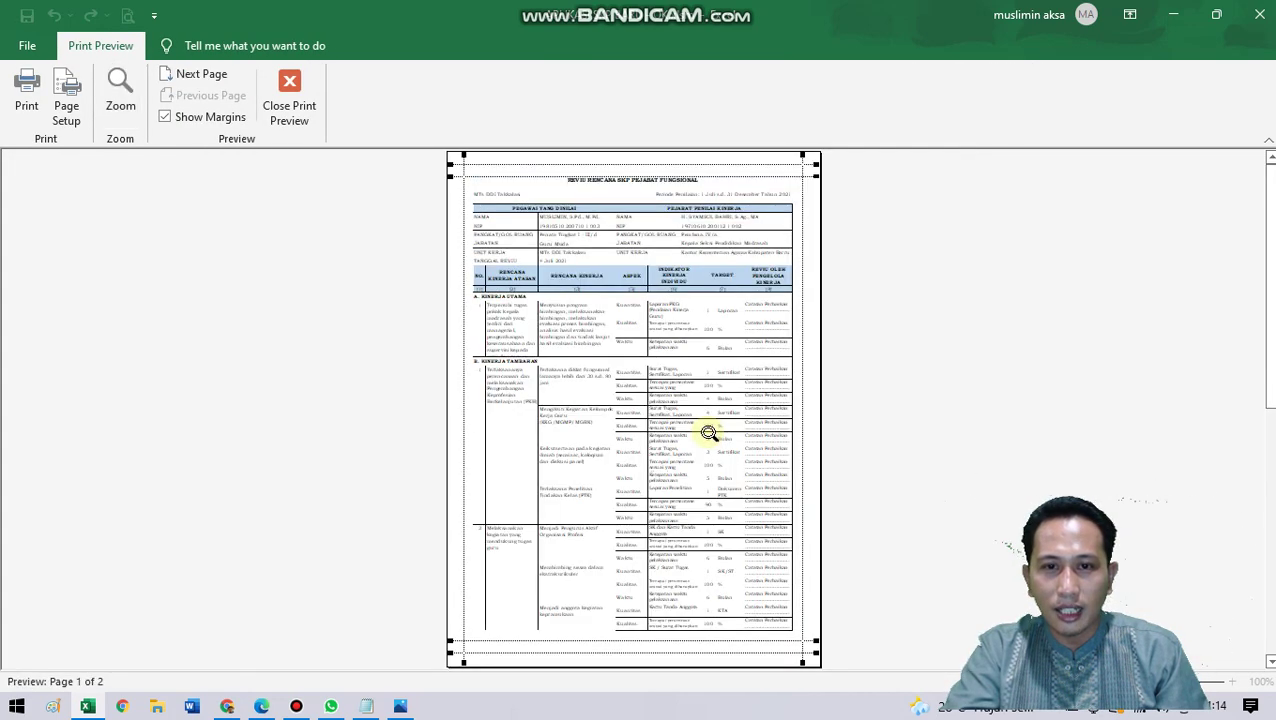
pyautogui.scroll(-1, 716, 442)
pyautogui.scroll(1, 732, 290)
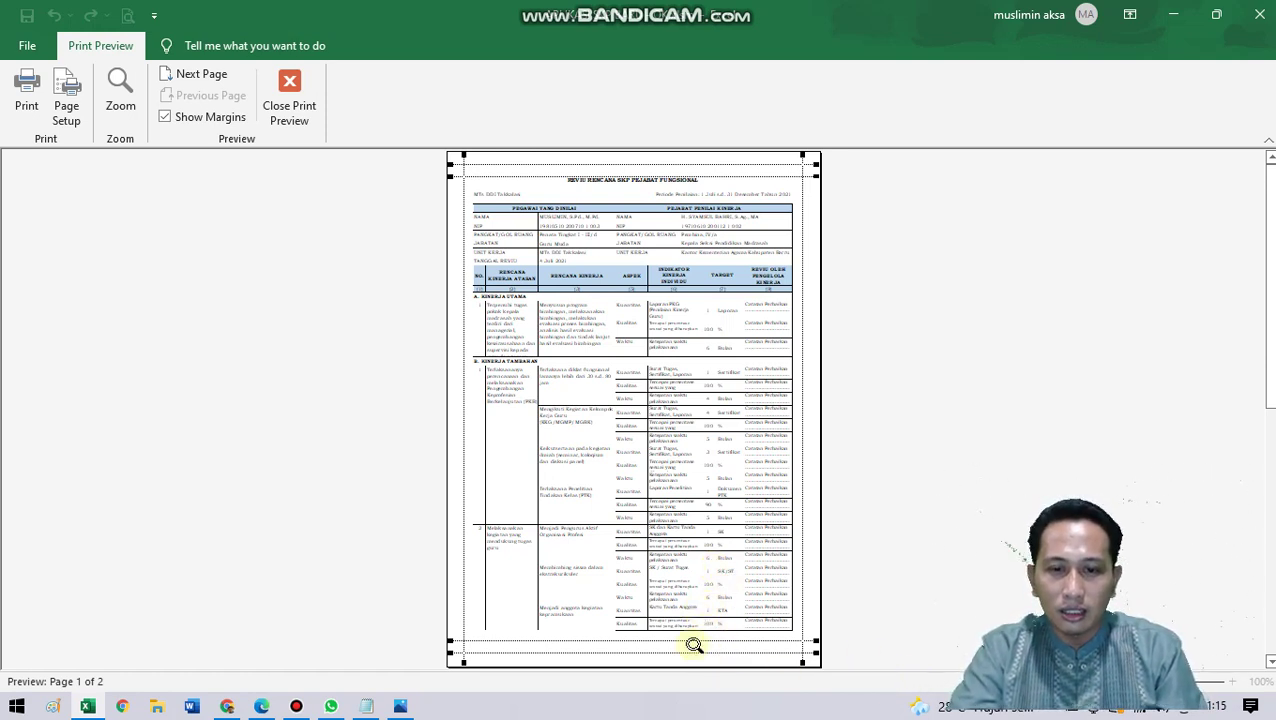
pyautogui.scroll(-1, 703, 621)
pyautogui.scroll(1, 700, 609)
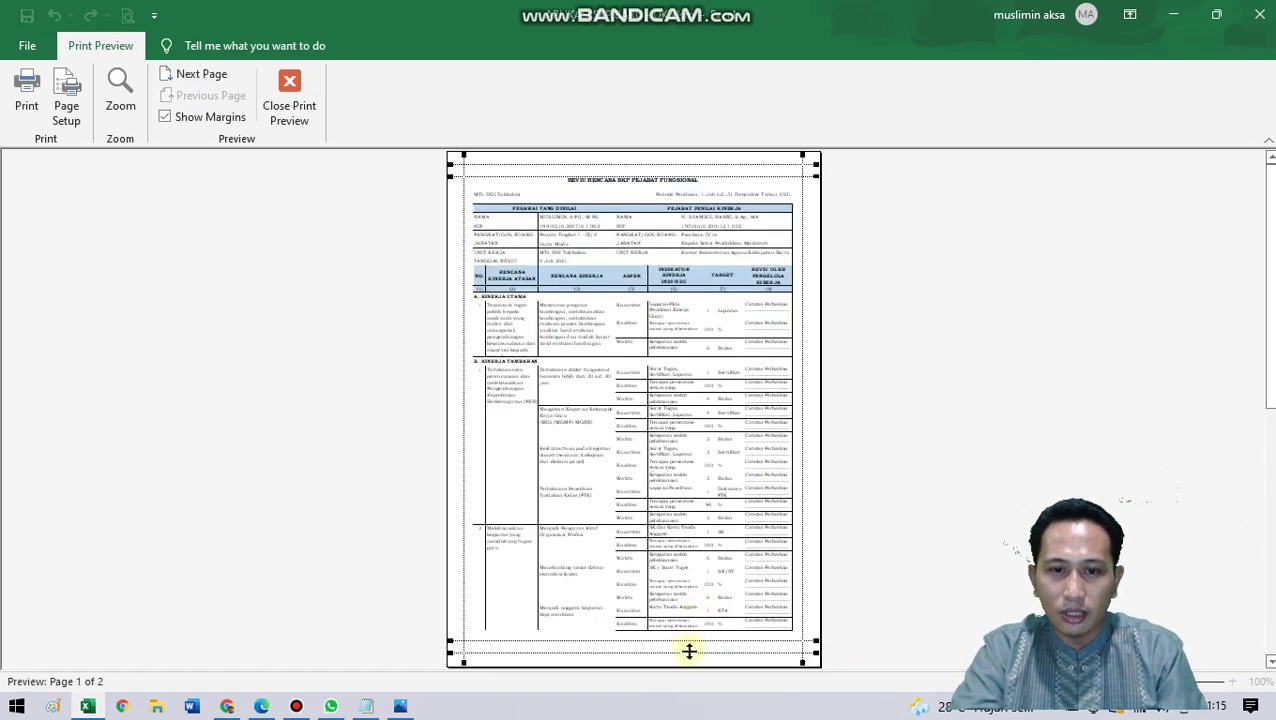
# Step: Raise the bottom margin of the REVIU RENCANA pages to move more activity rows to page two, lower the header-side top margin, and close the preview
pyautogui.click(690, 648)
pyautogui.click(686, 606)
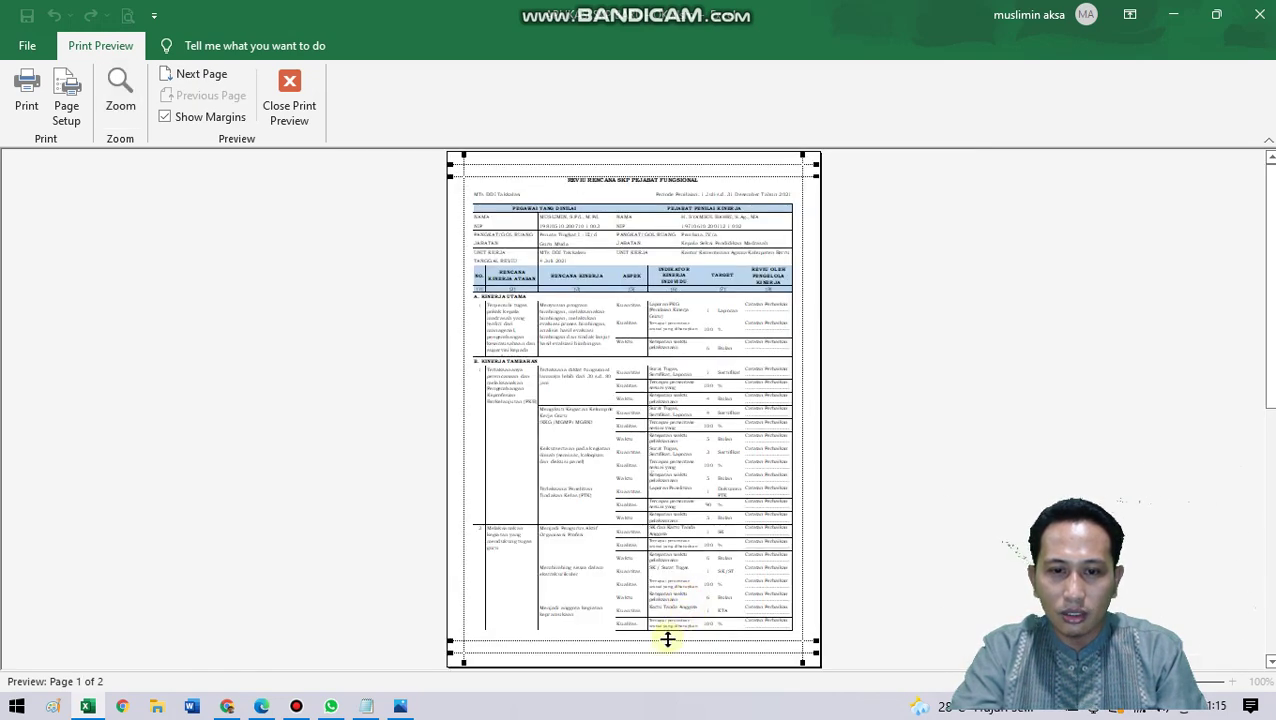
pyautogui.moveTo(668, 642); pyautogui.dragTo(686, 617)
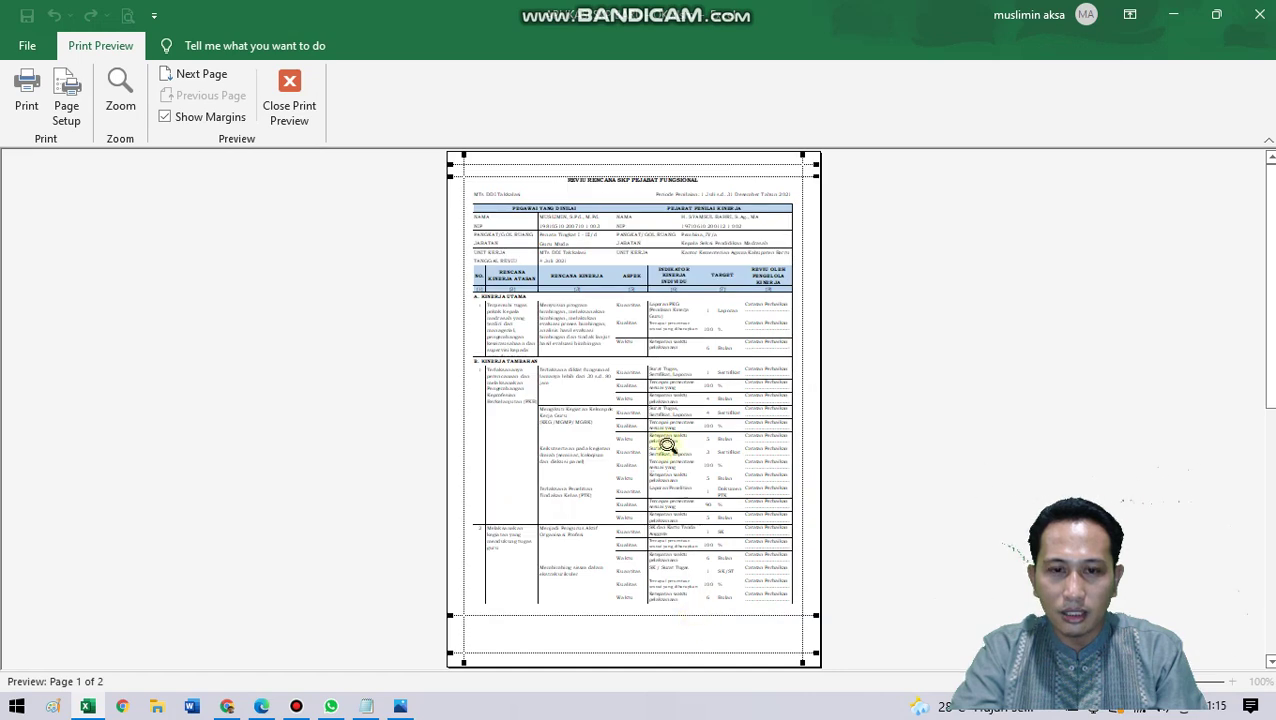
pyautogui.moveTo(636, 175); pyautogui.dragTo(638, 194)
pyautogui.scroll(-1, 693, 374)
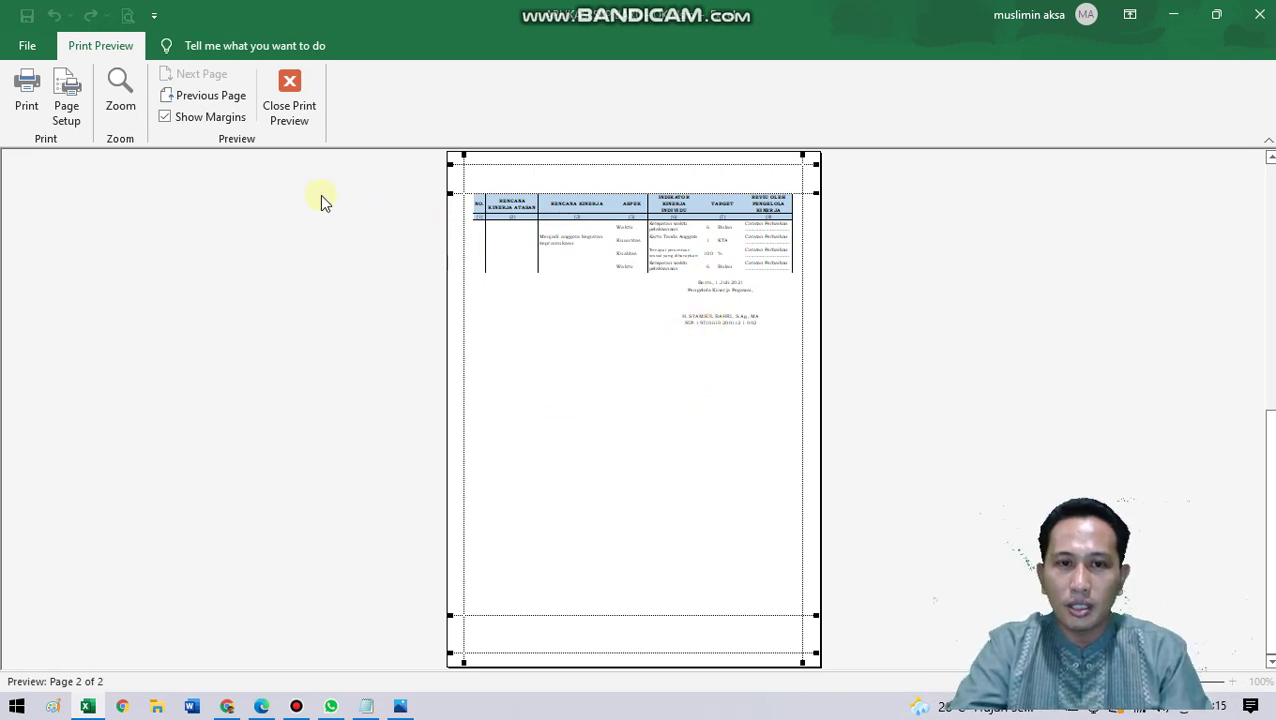
pyautogui.click(297, 120)
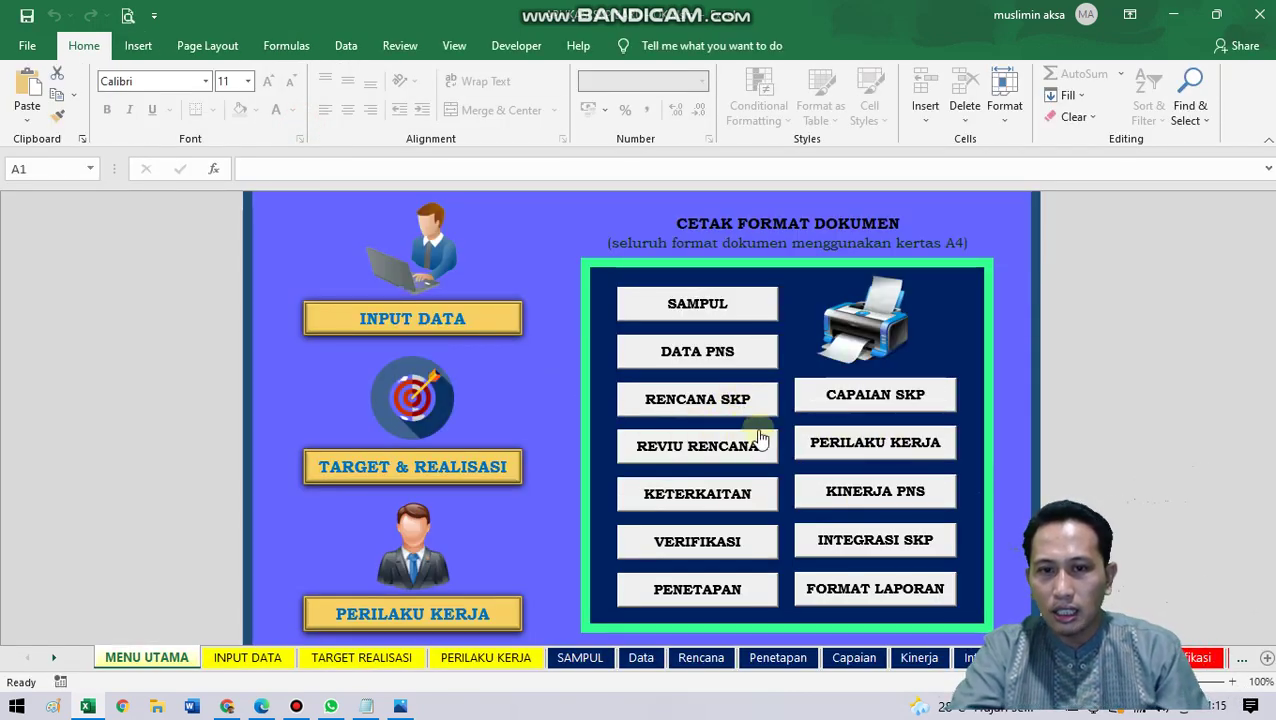
# Step: Preview the PENETAPAN document from the main menu, examine its table rows and signature block enlarged, and close the preview
pyautogui.click(722, 585)
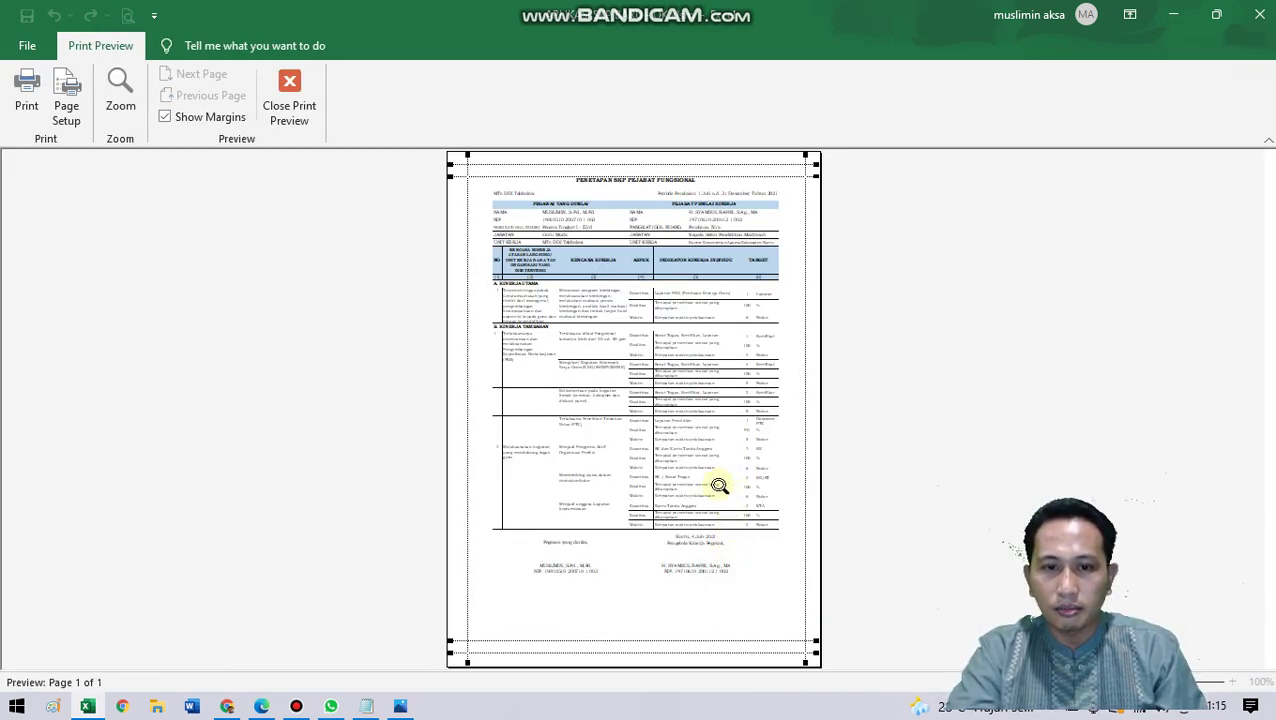
pyautogui.click(718, 484)
pyautogui.scroll(-3, 716, 540)
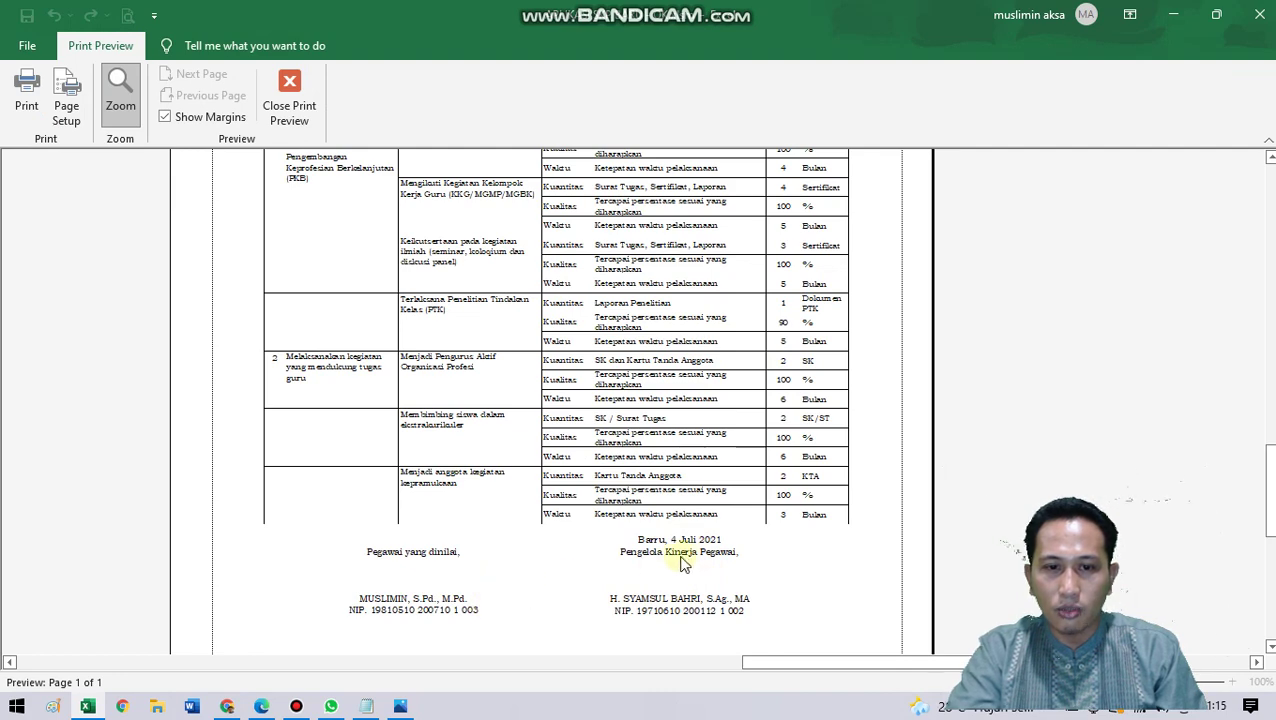
pyautogui.scroll(1, 708, 565)
pyautogui.click(289, 100)
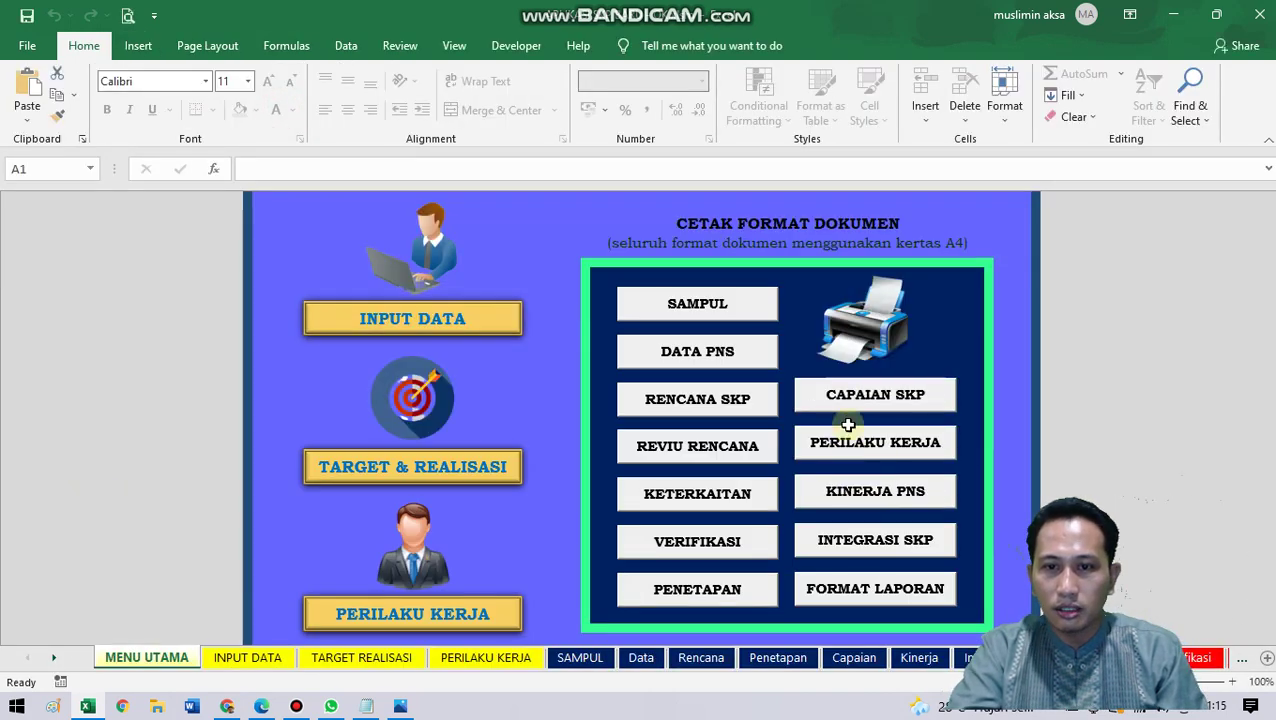
# Step: Preview the CAPAIAN SKP document, examine its first two pages both enlarged and as whole pages, and close the preview
pyautogui.click(866, 405)
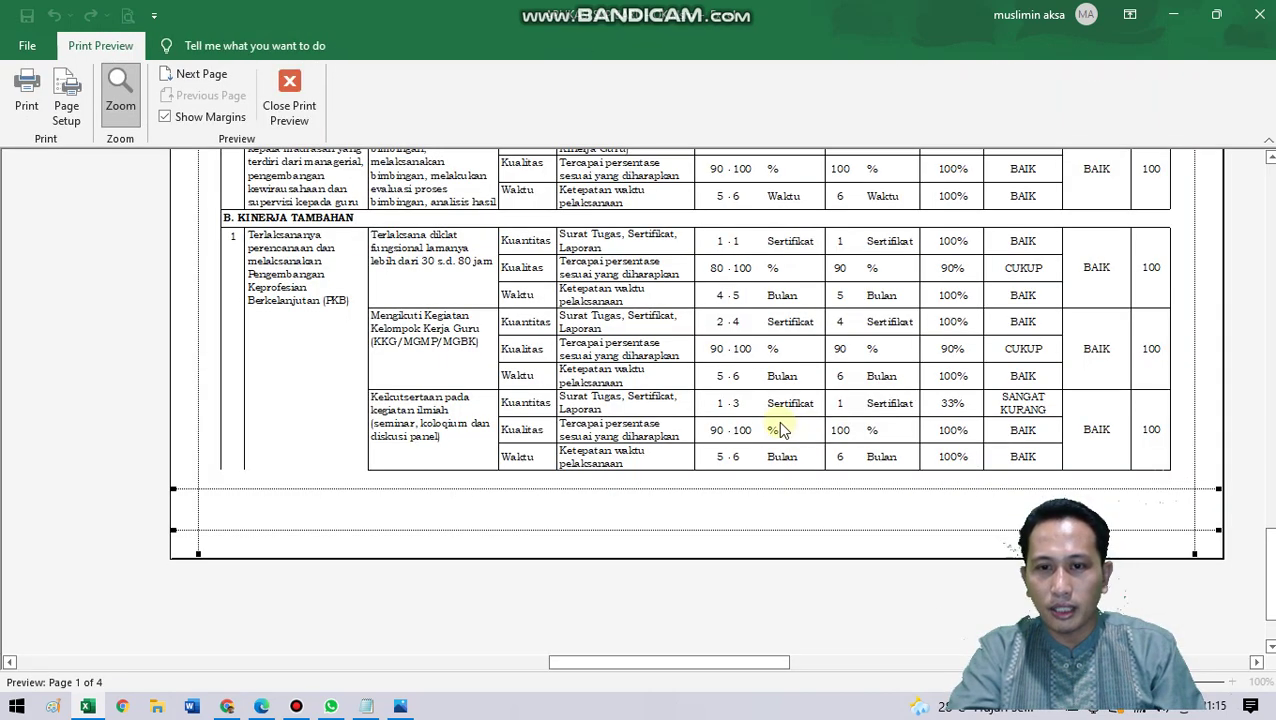
pyautogui.click(688, 395)
pyautogui.scroll(-1, 688, 395)
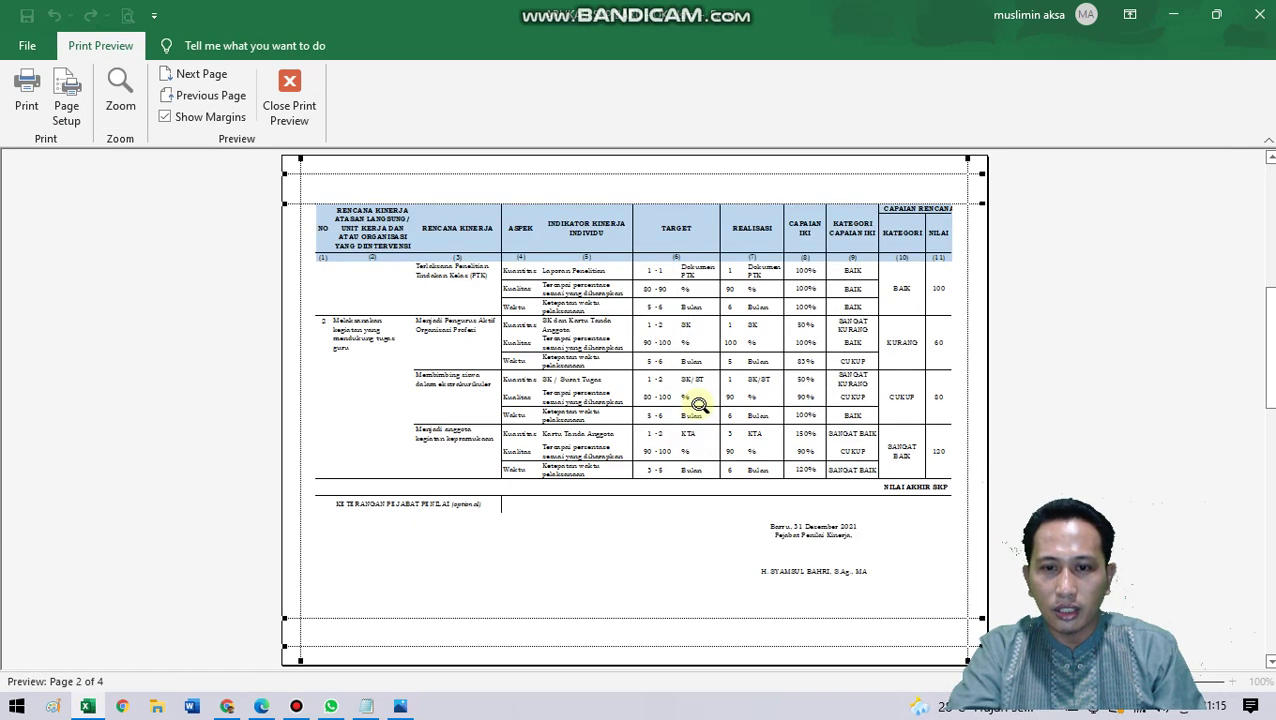
pyautogui.click(620, 340)
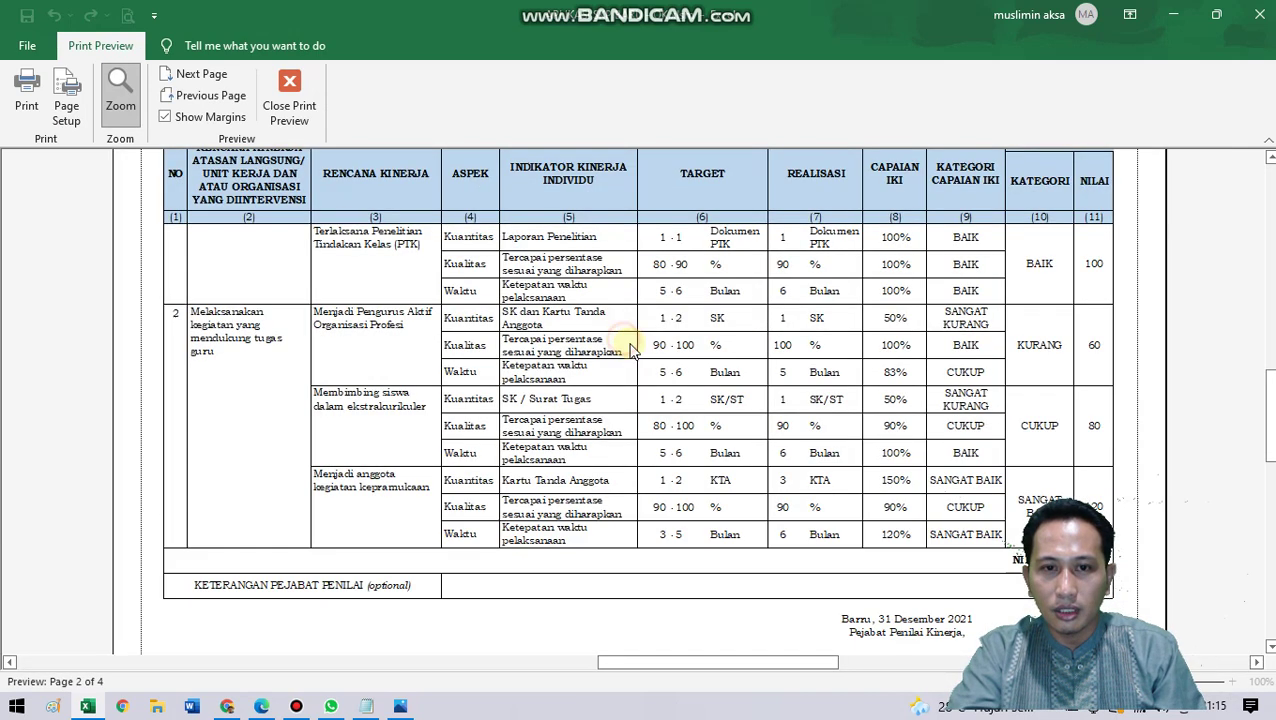
pyautogui.scroll(3, 650, 530)
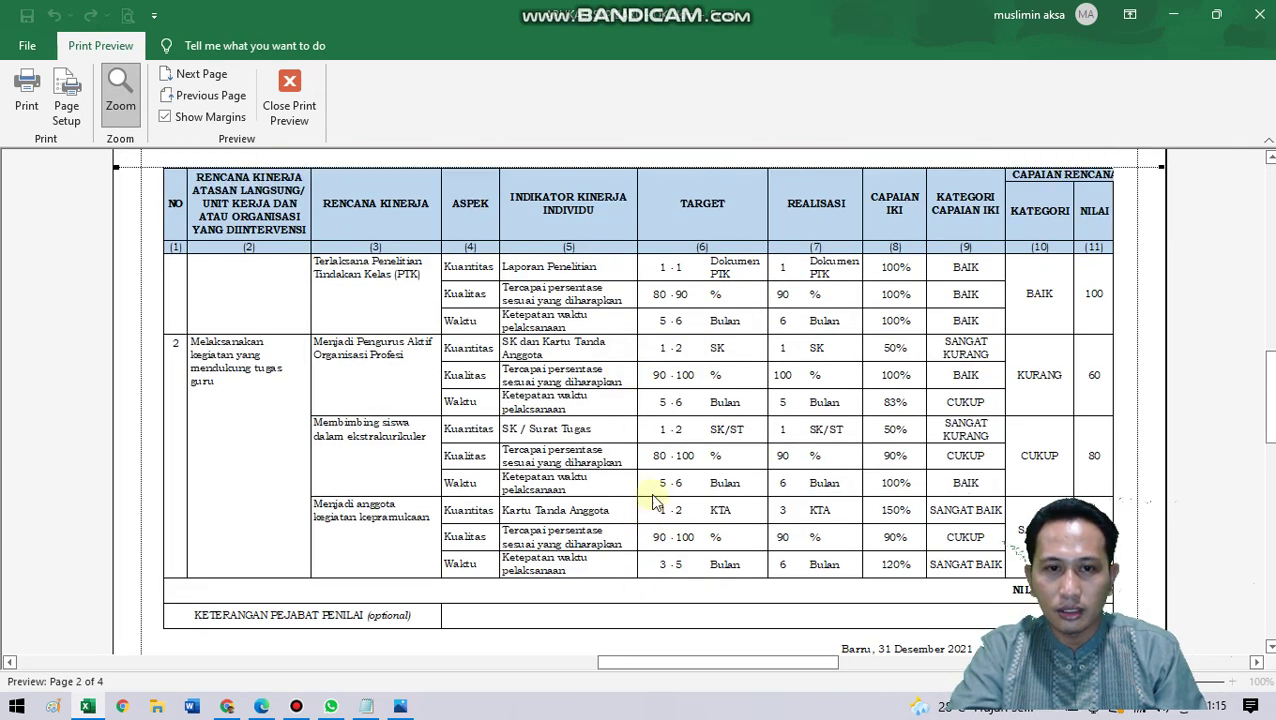
pyautogui.click(641, 419)
pyautogui.scroll(1, 640, 415)
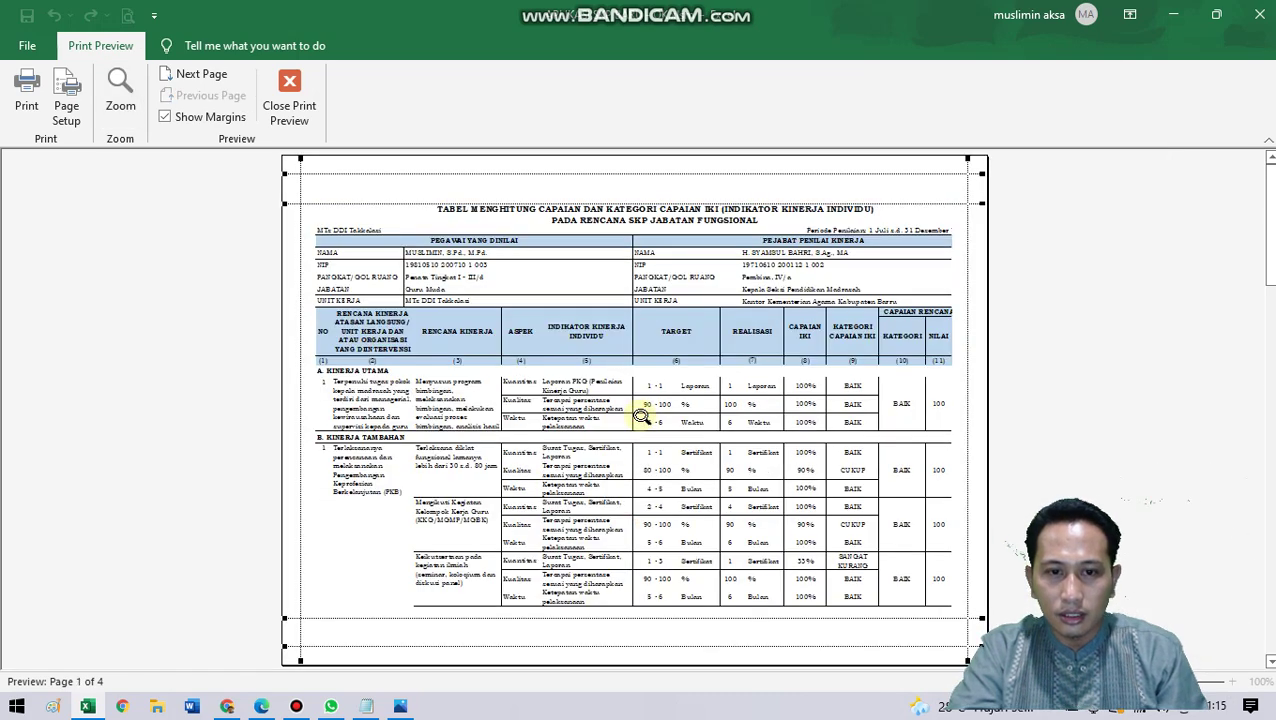
pyautogui.scroll(-1, 648, 430)
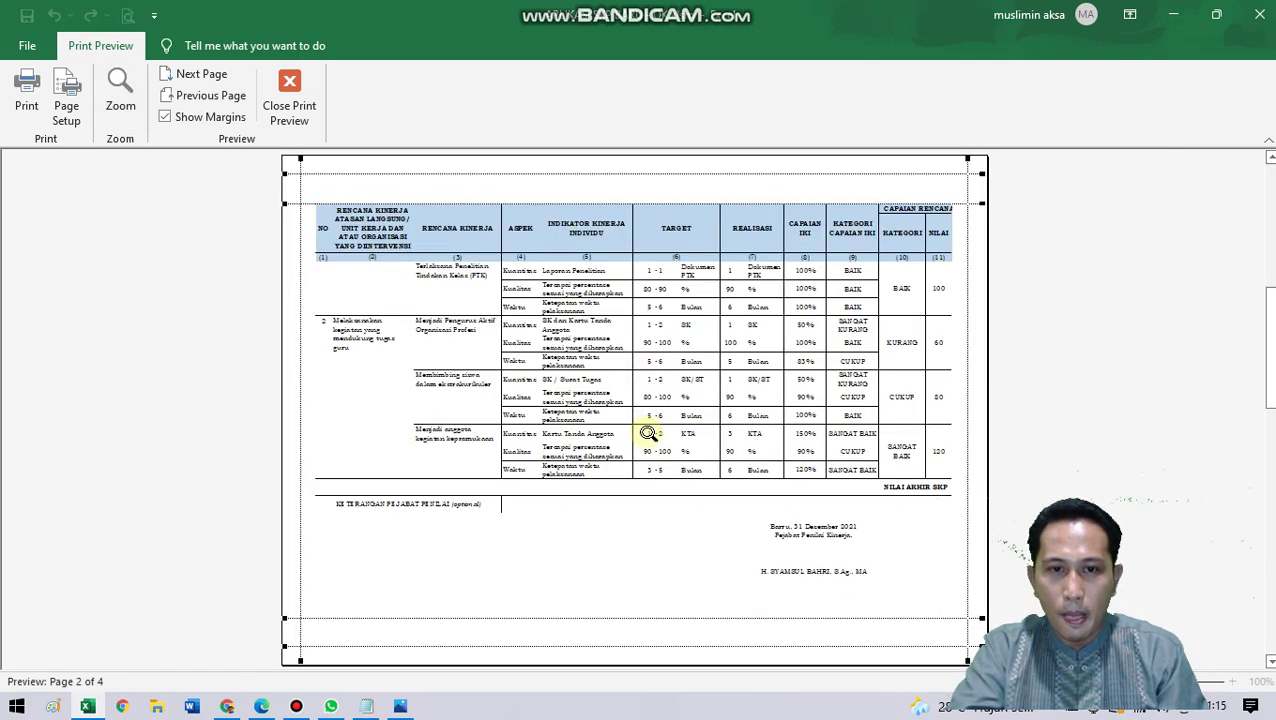
pyautogui.click(300, 132)
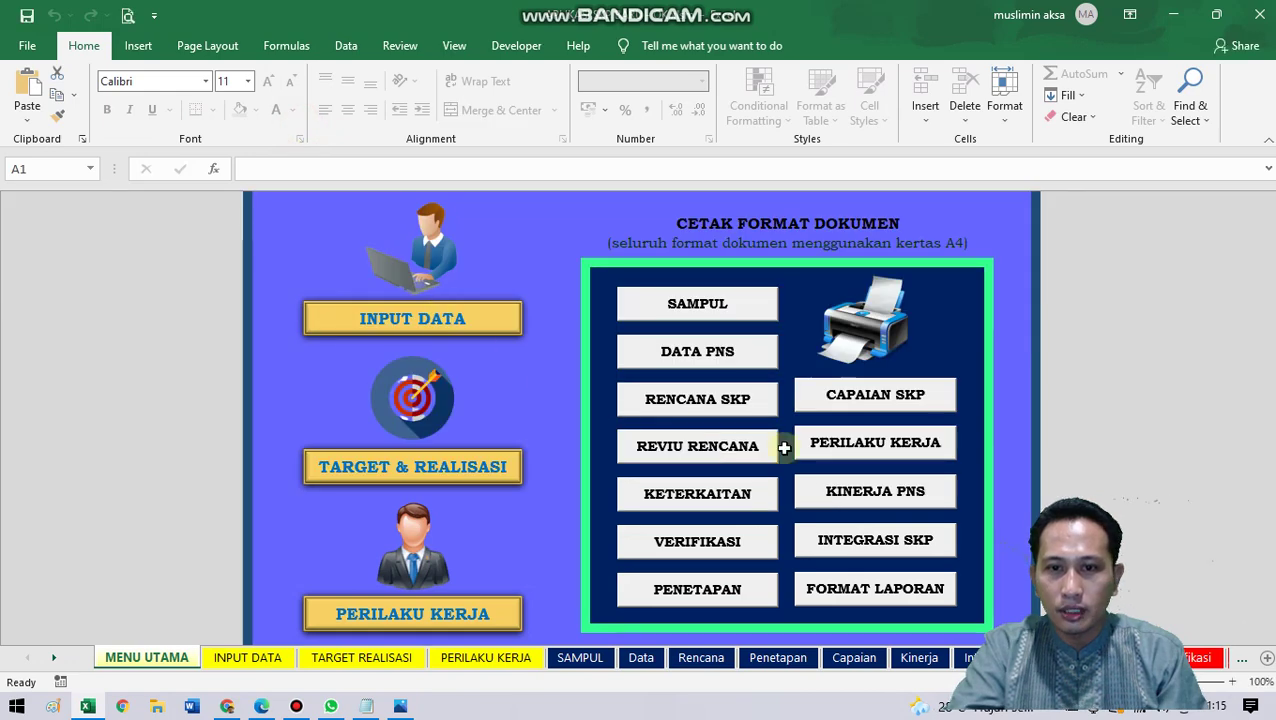
# Step: Preview the PERILAKU KERJA document, examine its behaviour-aspect scores and identity table enlarged, and close the preview
pyautogui.click(863, 447)
pyautogui.click(682, 402)
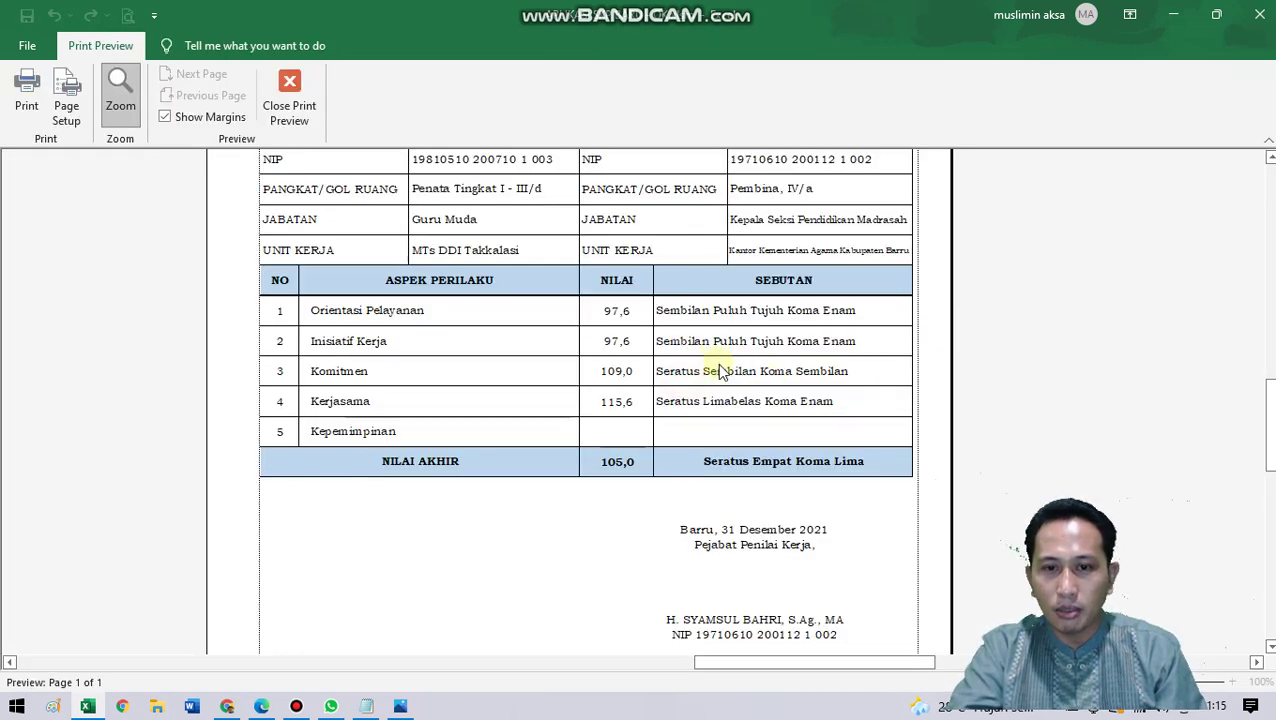
pyautogui.scroll(4, 760, 390)
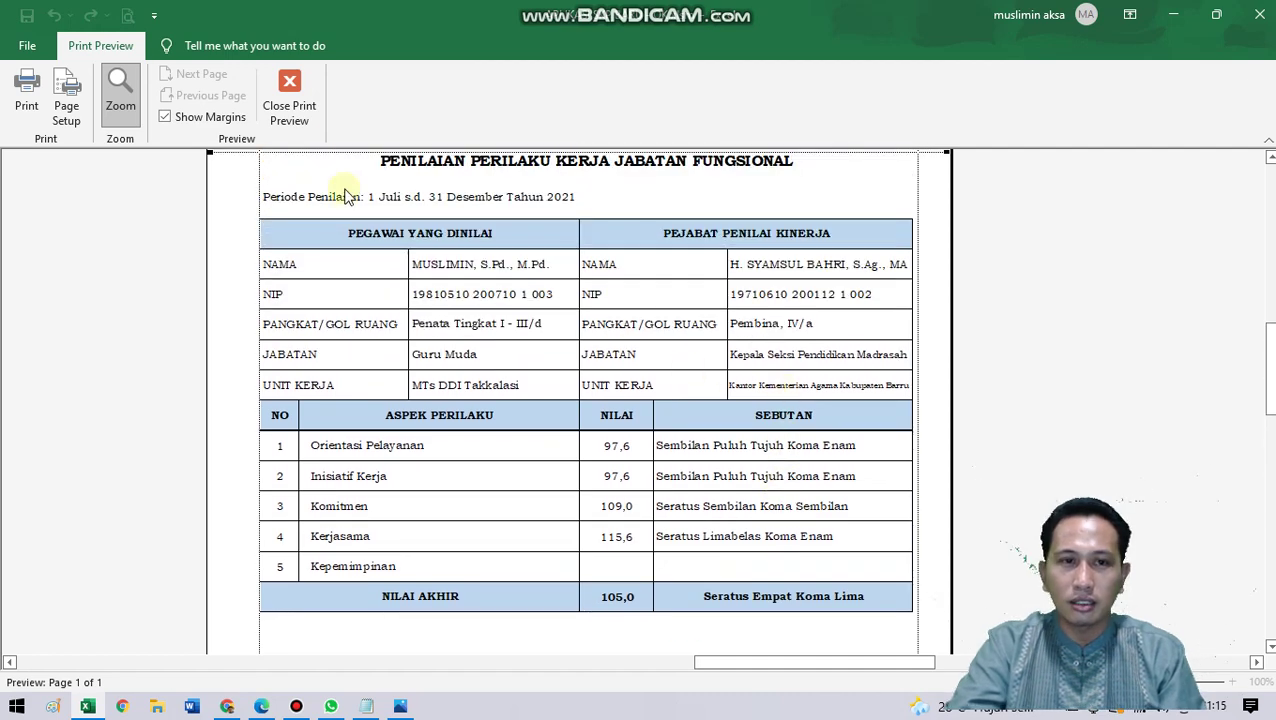
pyautogui.click(289, 100)
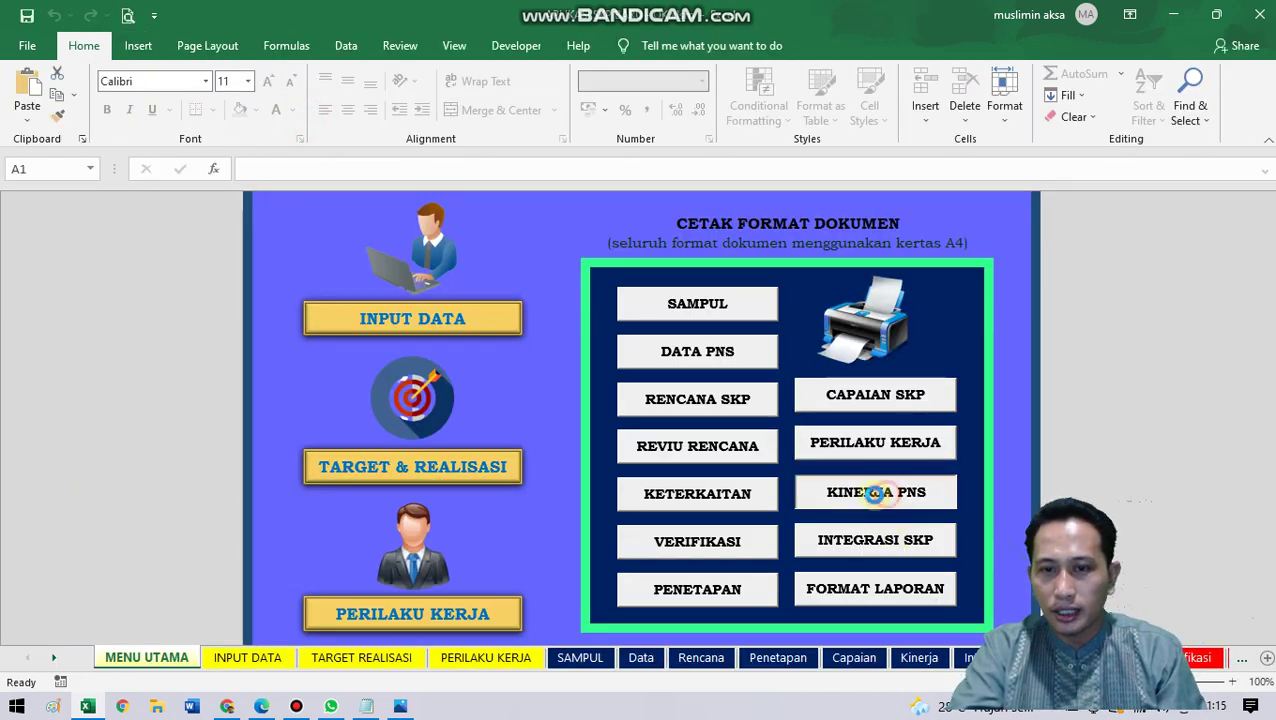
# Step: Preview the KINERJA PNS and INTEGRASI SKP documents one after the other to examine their scores, closing each preview
pyautogui.click(875, 492)
pyautogui.scroll(-2, 760, 445)
pyautogui.scroll(1, 580, 368)
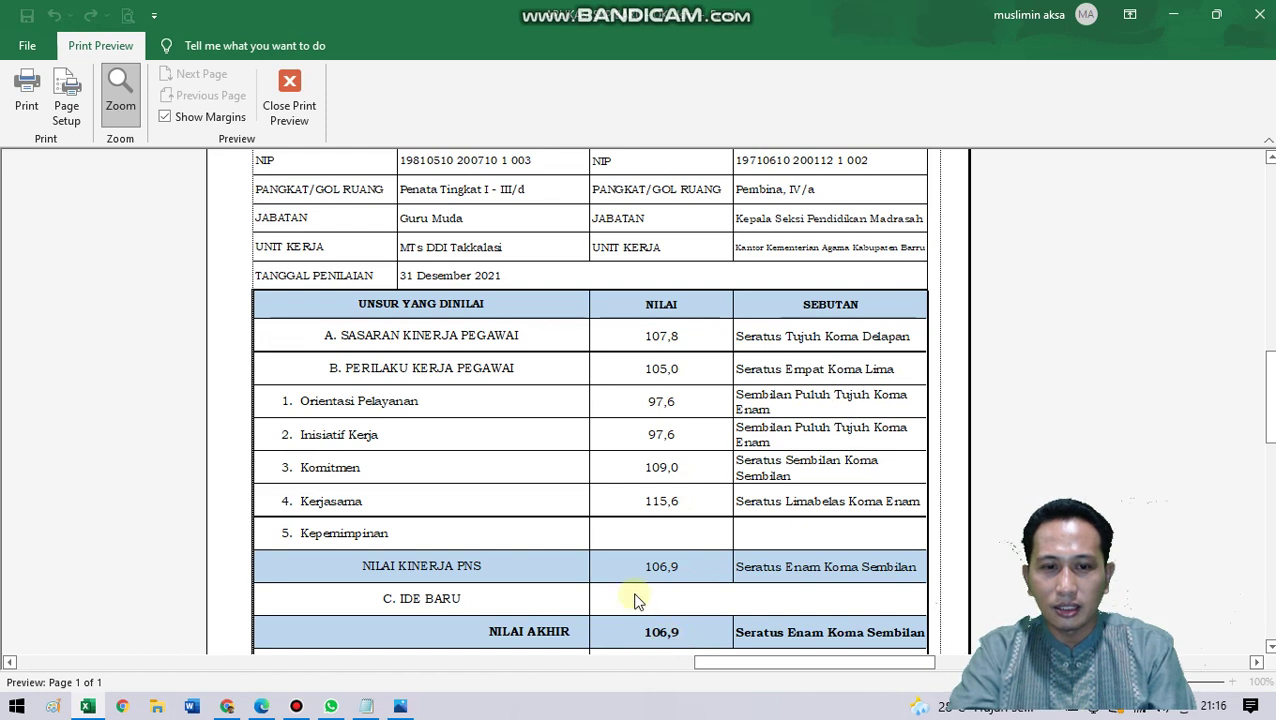
pyautogui.click(308, 116)
pyautogui.click(858, 545)
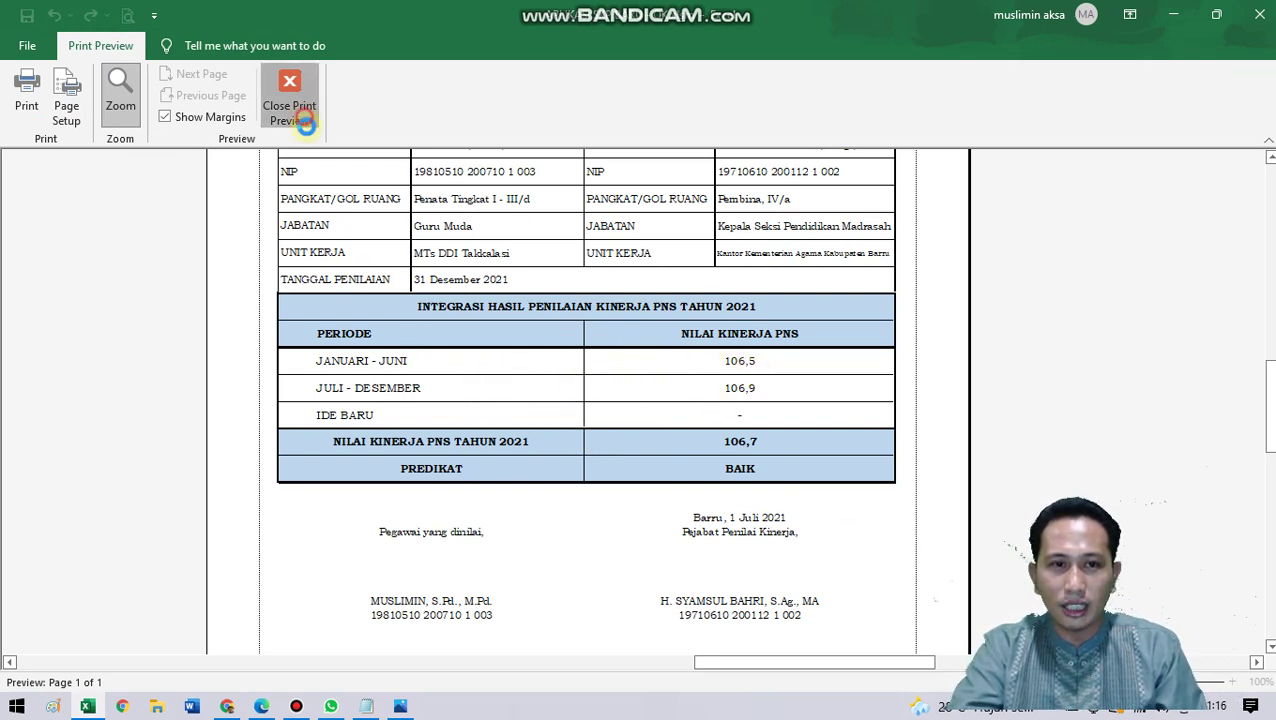
pyautogui.click(289, 95)
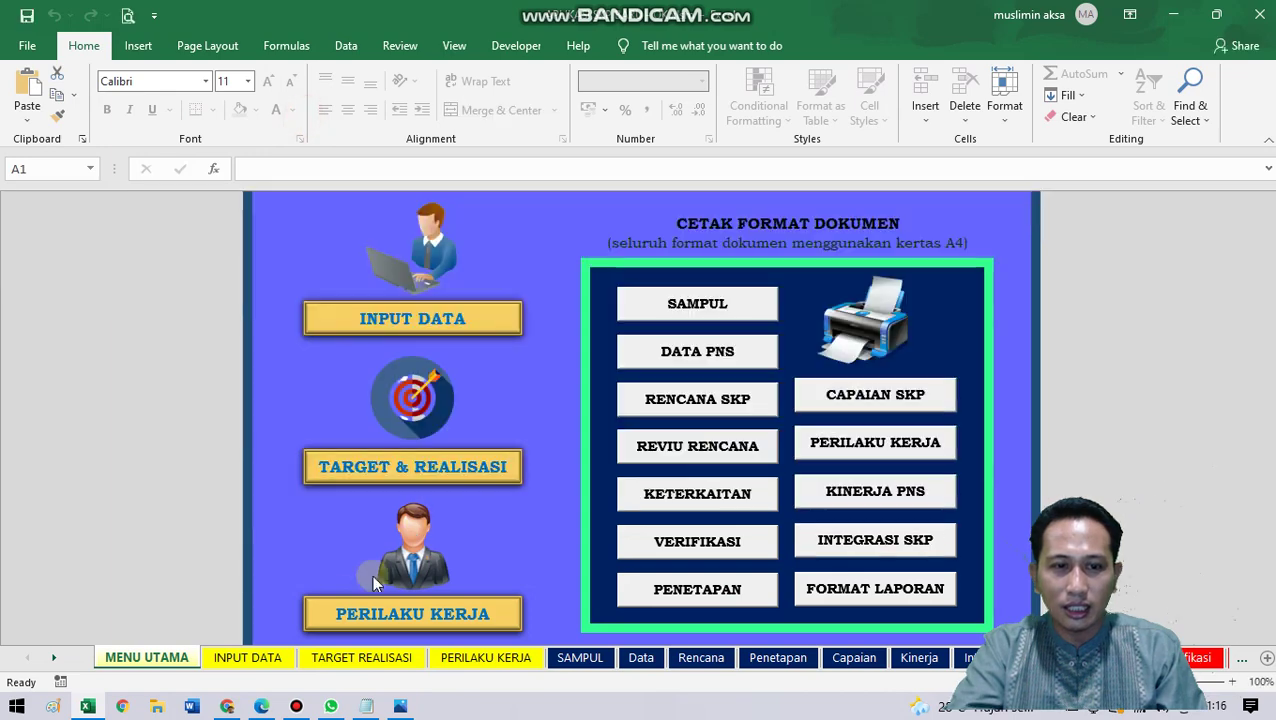
# Step: On the TARGET REALISASI sheet, set the yellow cell for the January-June 2021 Nilai Prestasi Kerja to 90,13 and return to the main menu
pyautogui.click(248, 657)
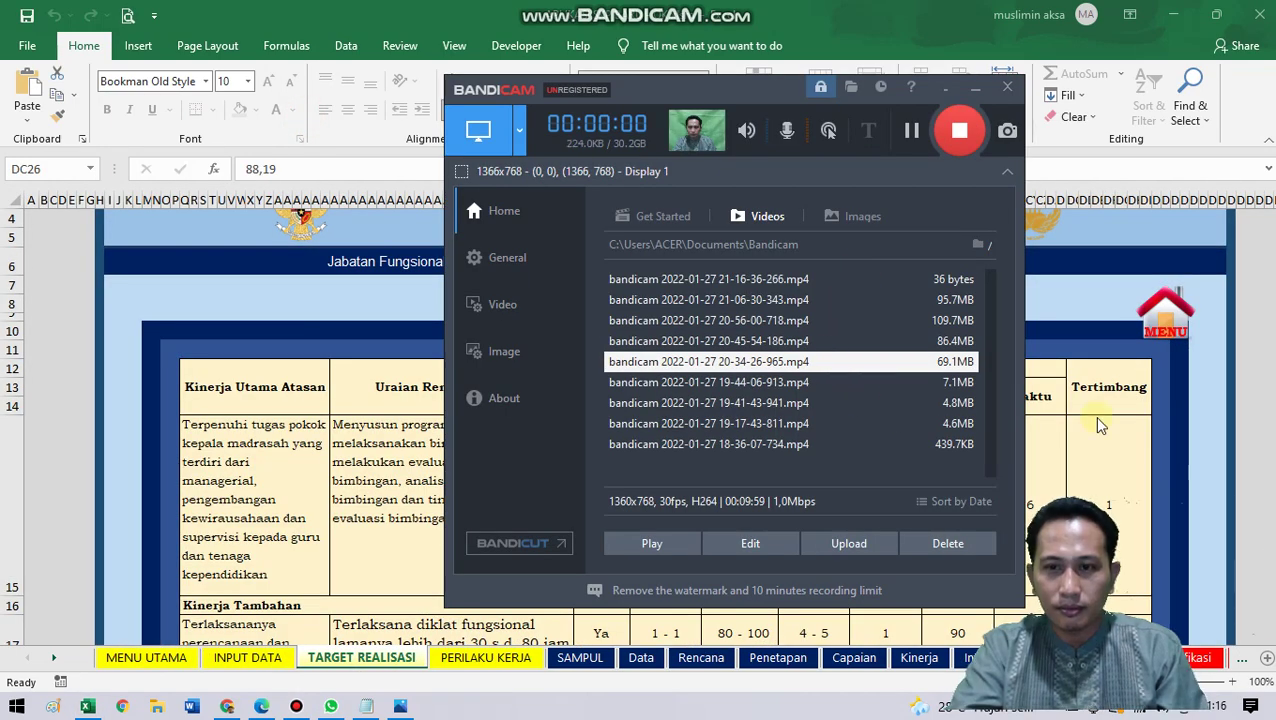
pyautogui.click(1097, 418)
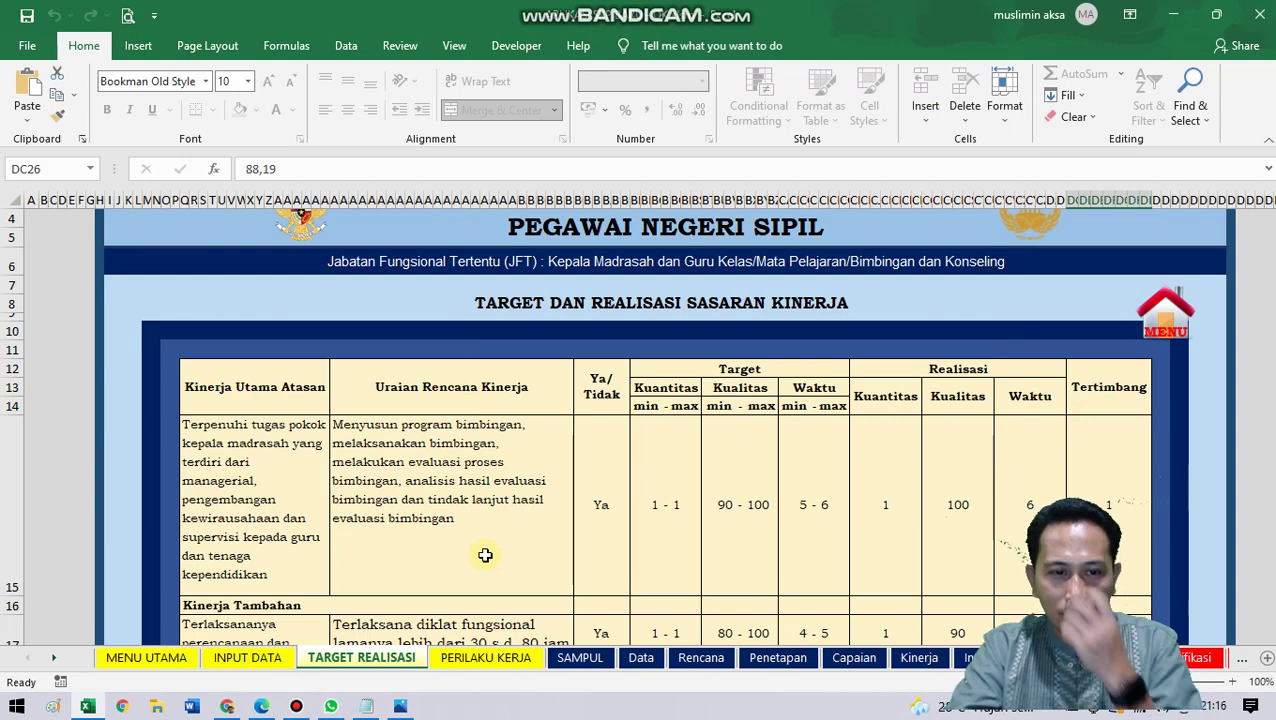
pyautogui.scroll(-7, 485, 555)
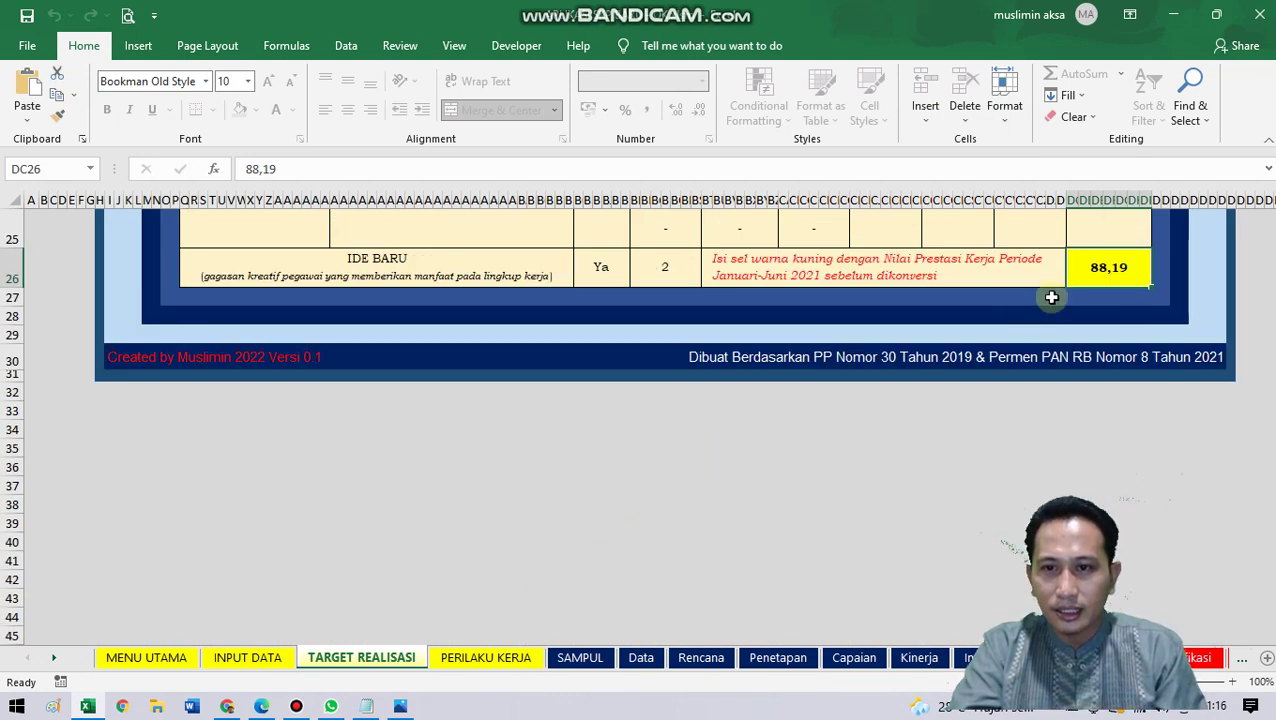
pyautogui.click(910, 282)
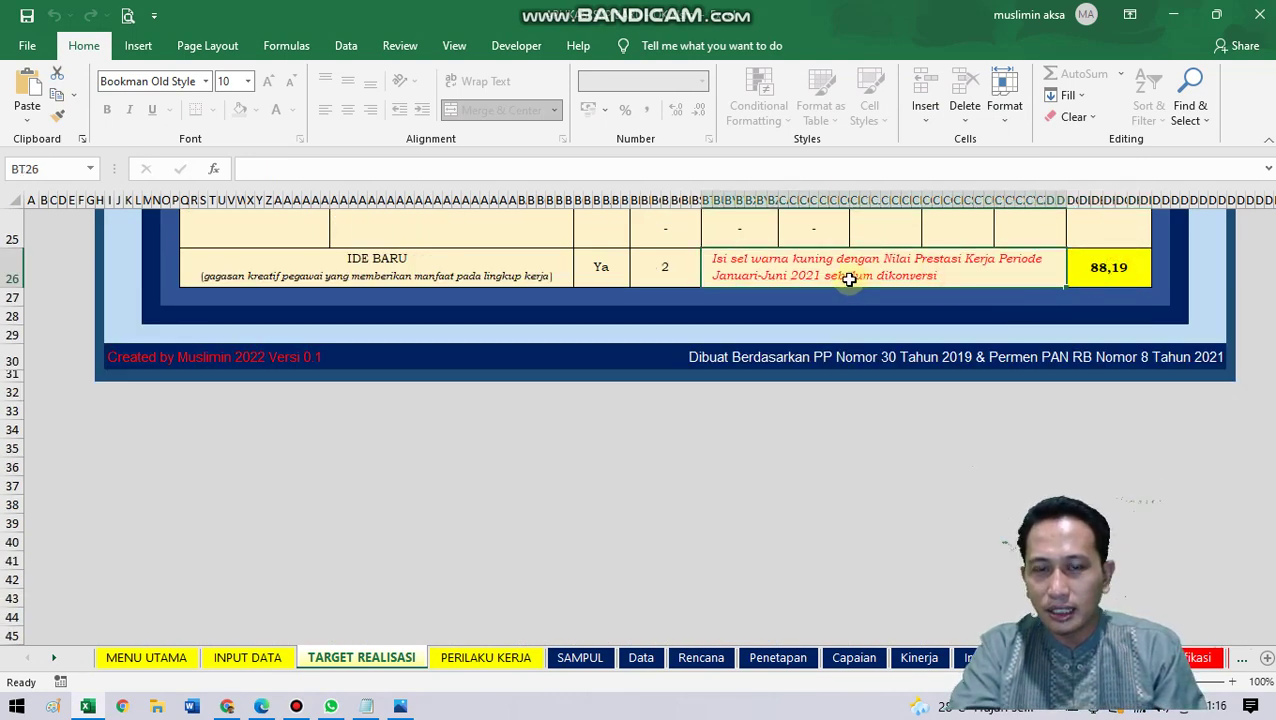
pyautogui.click(1102, 278)
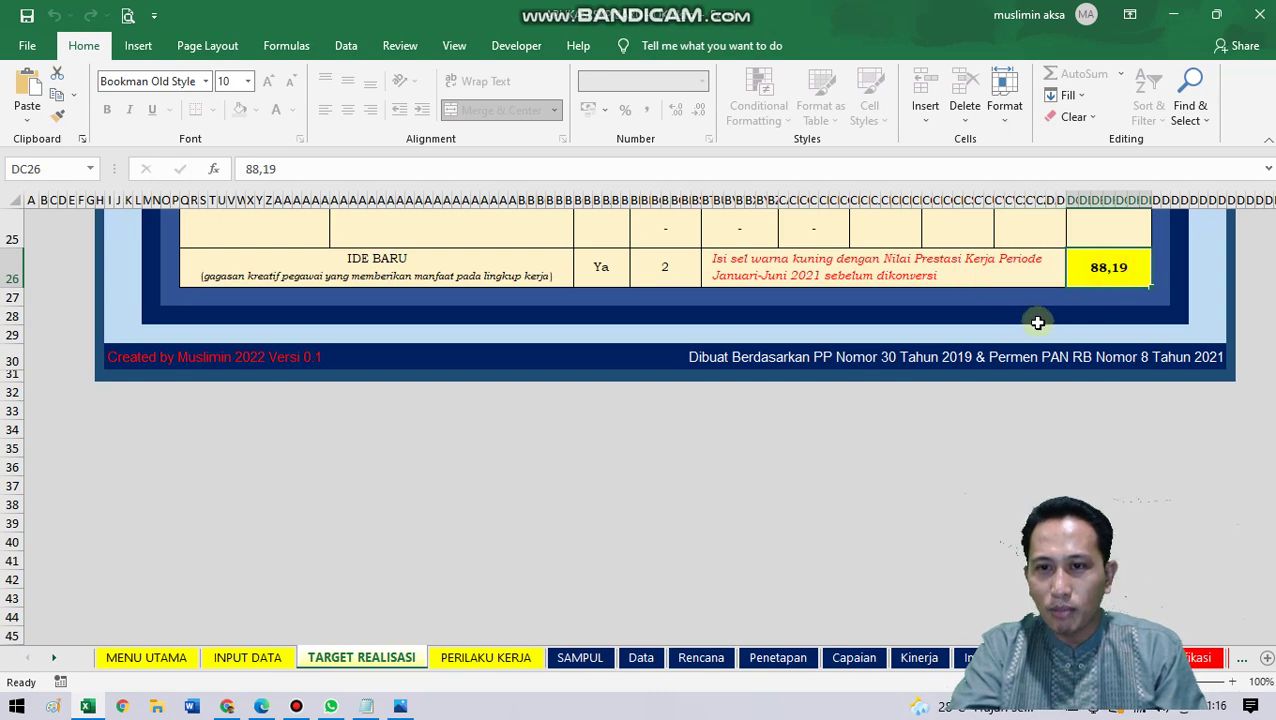
pyautogui.scroll(1, 1038, 322)
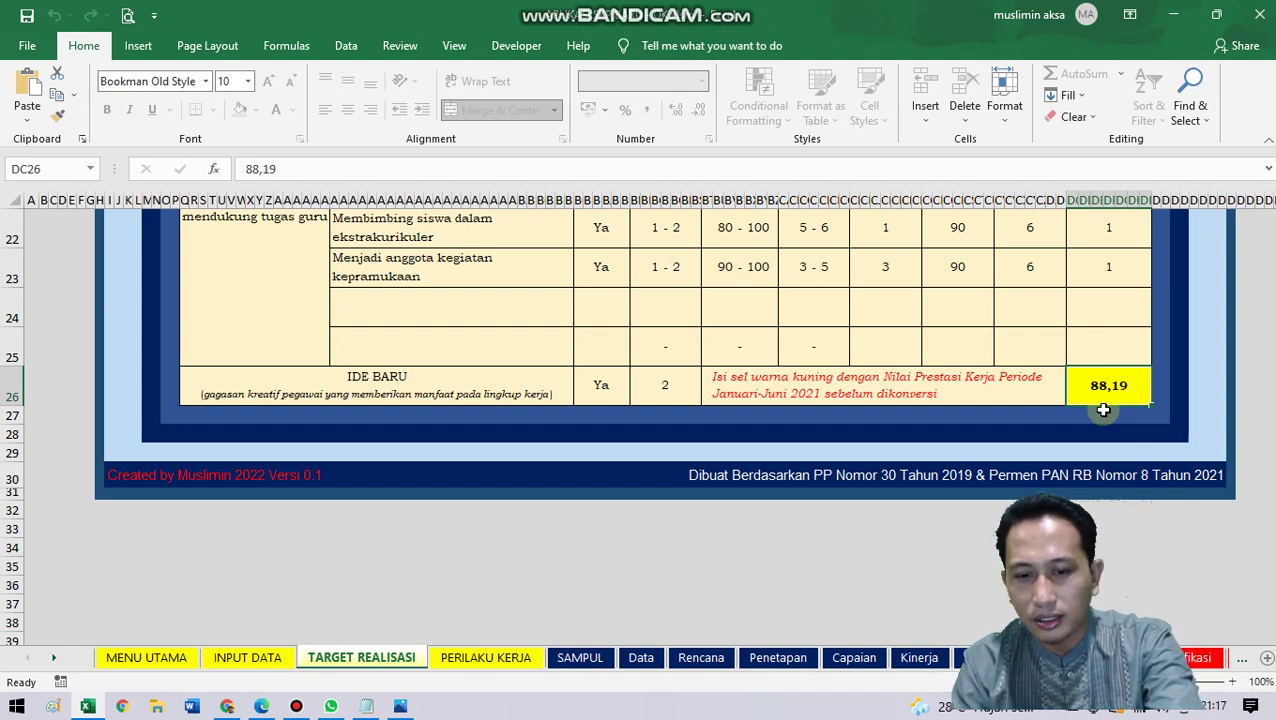
pyautogui.write('90')
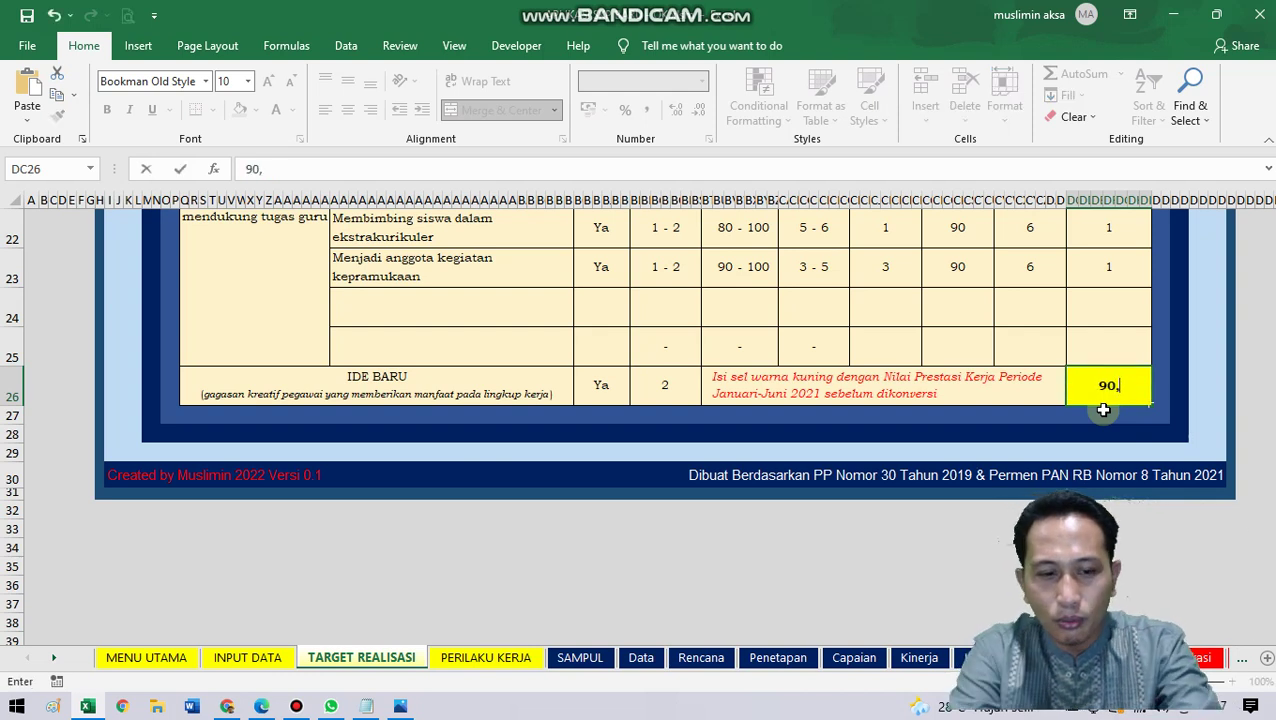
pyautogui.write(',13')
pyautogui.press('Return')
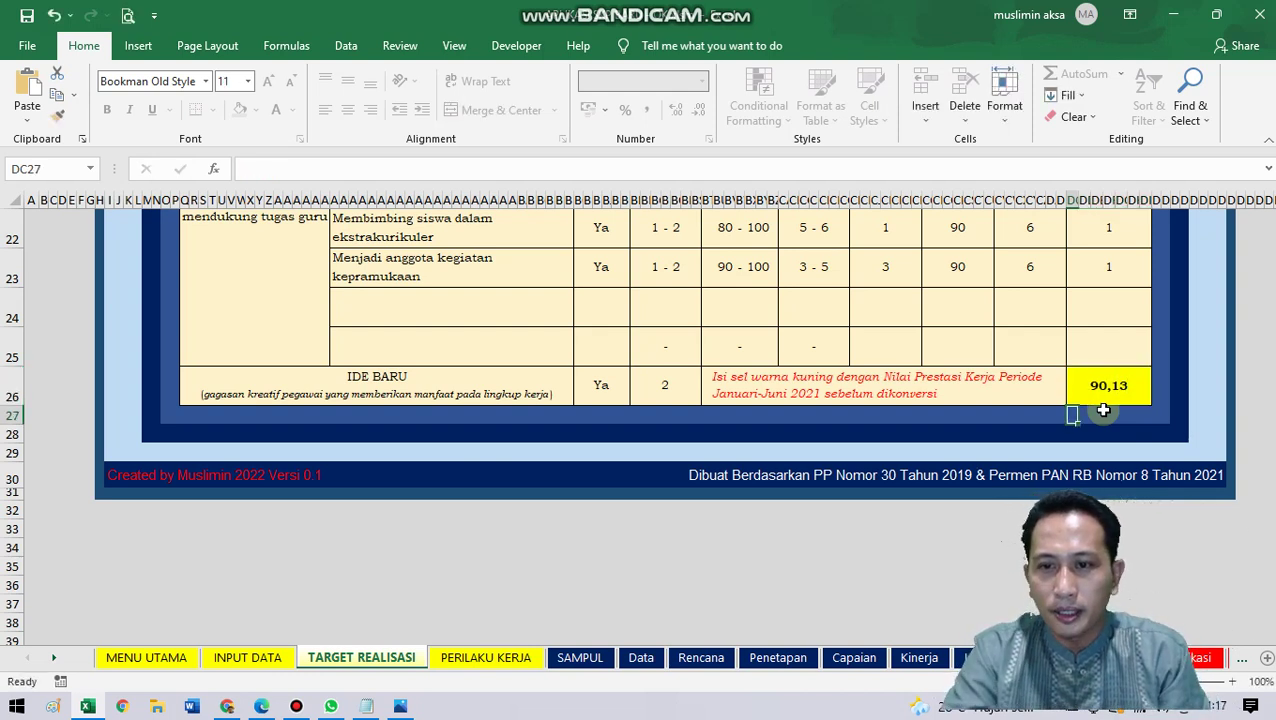
pyautogui.click(1121, 379)
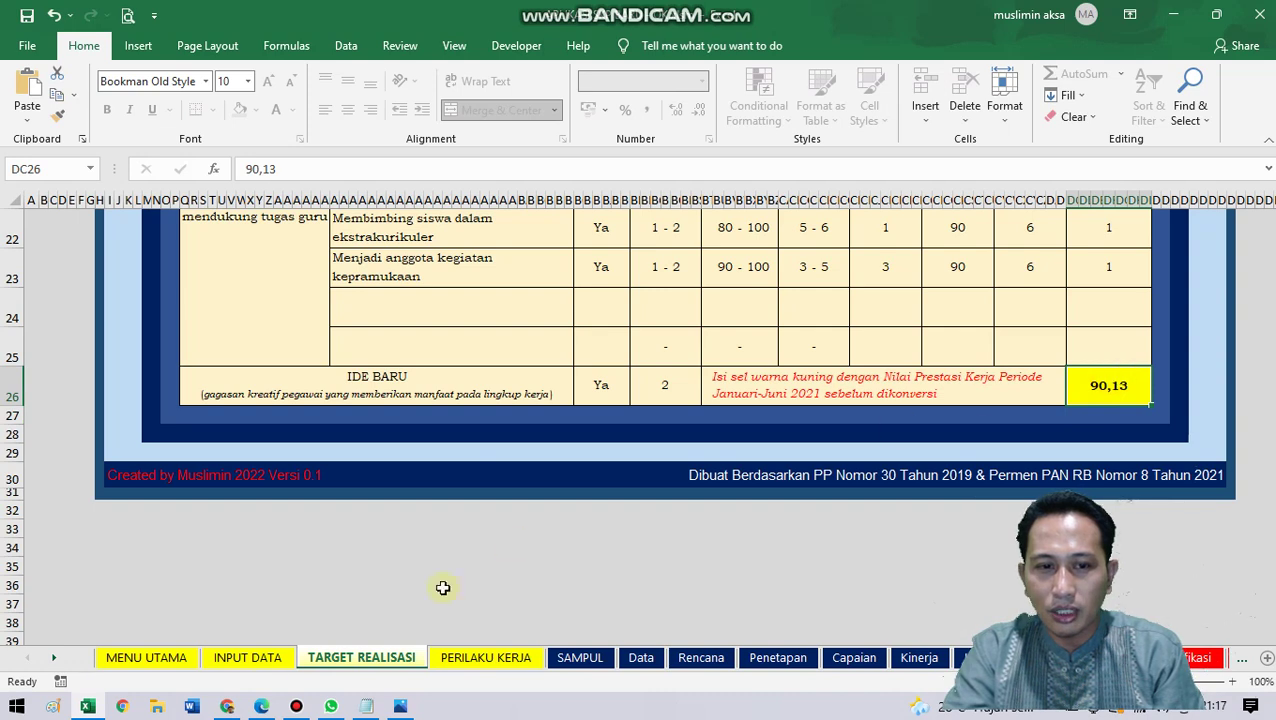
pyautogui.click(162, 666)
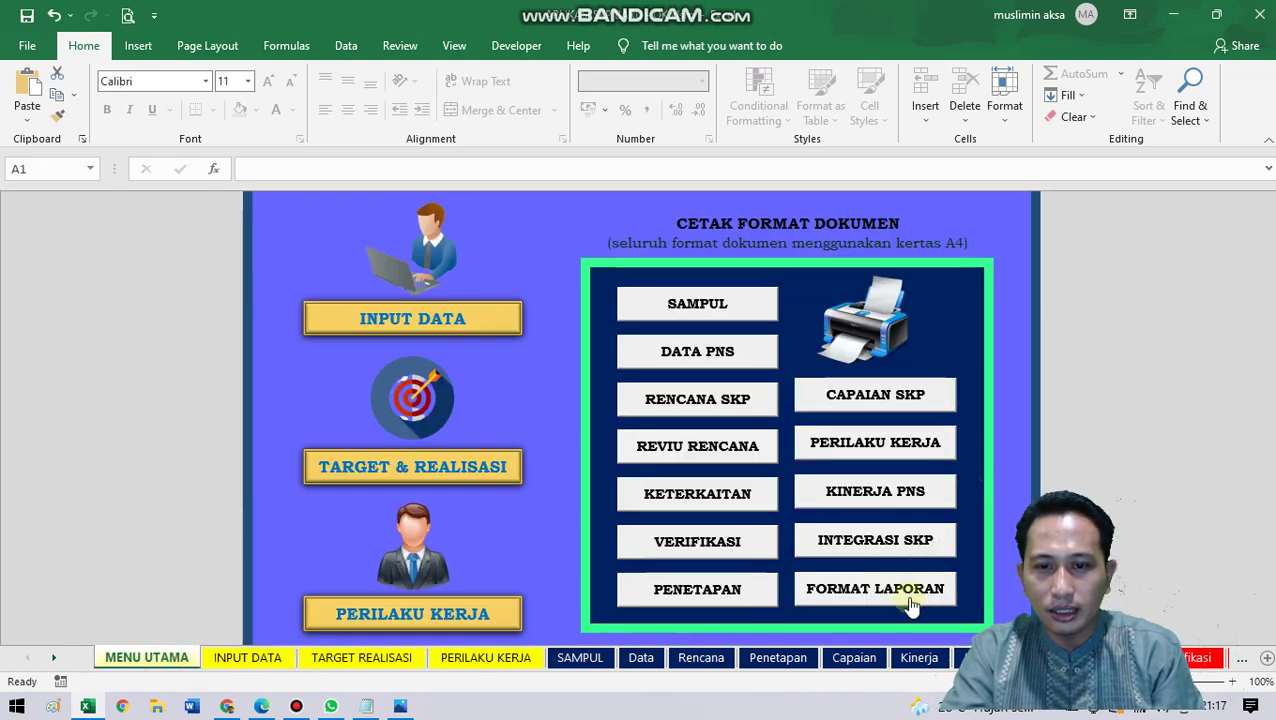
# Step: Check the INTEGRASI SKP preview against the January-June score on the TARGET REALISASI sheet, preview it once more from the main menu, and close it
pyautogui.click(887, 541)
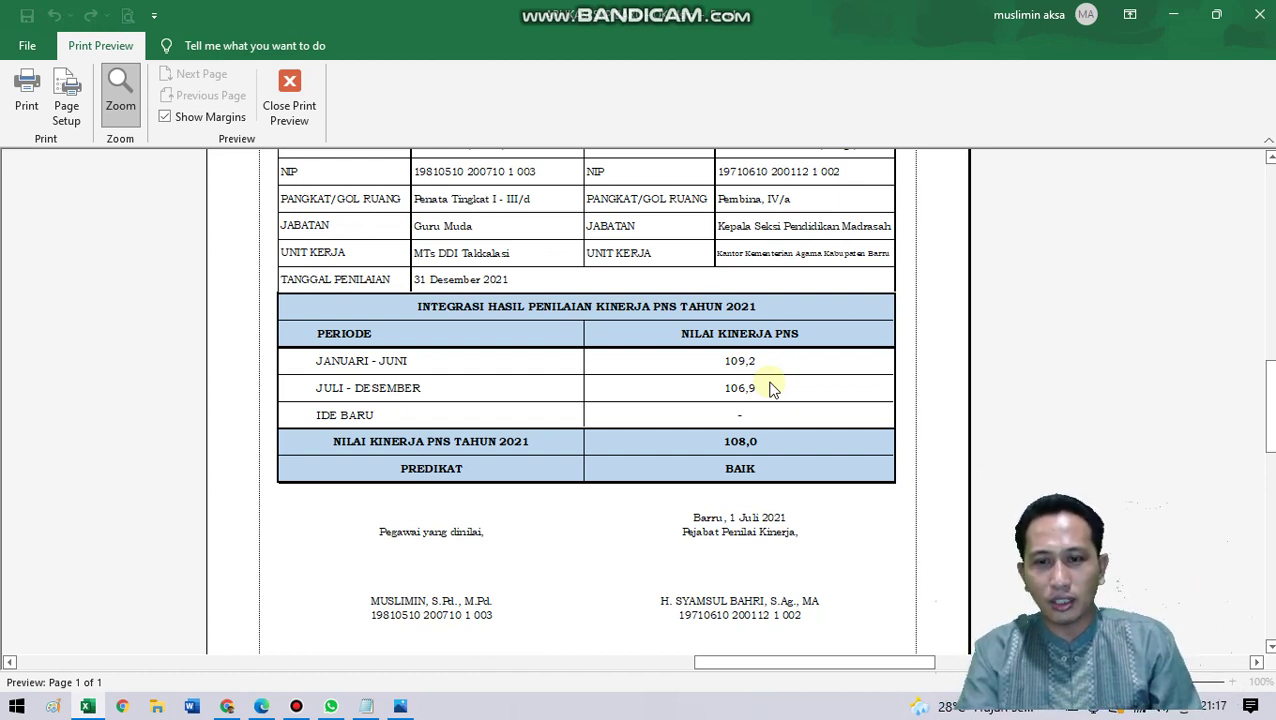
pyautogui.click(287, 102)
pyautogui.click(345, 658)
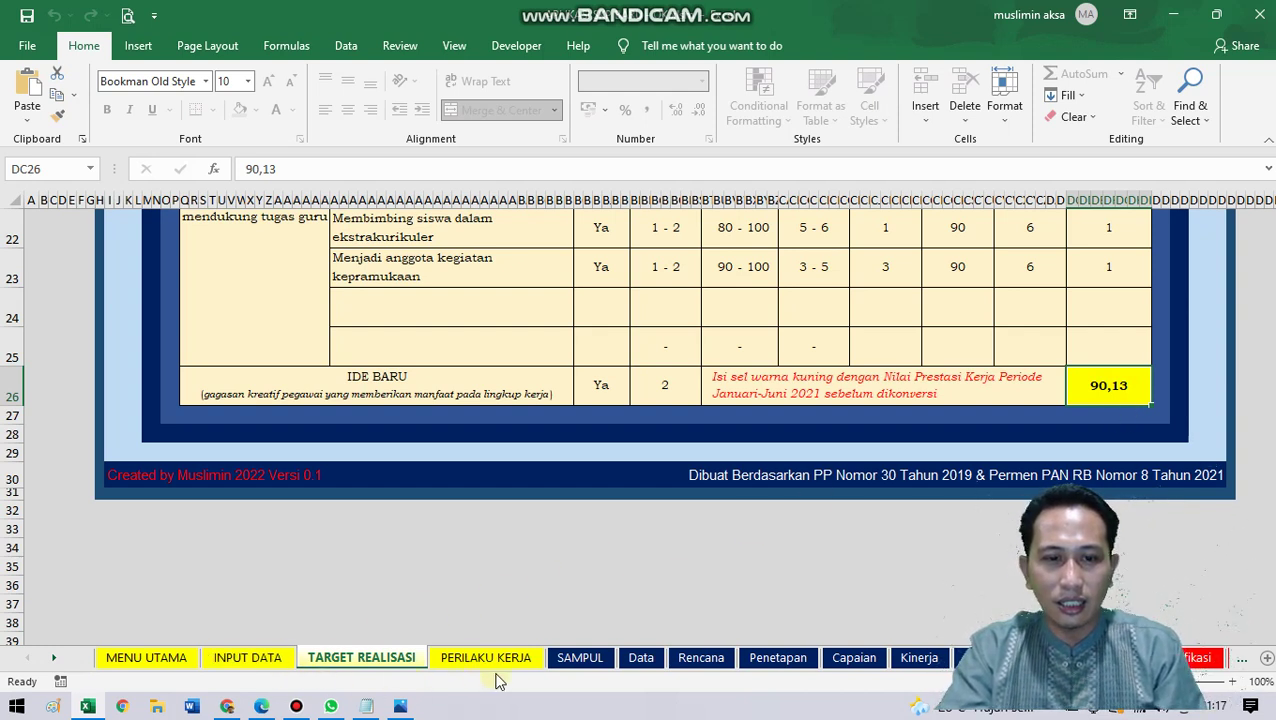
pyautogui.click(172, 660)
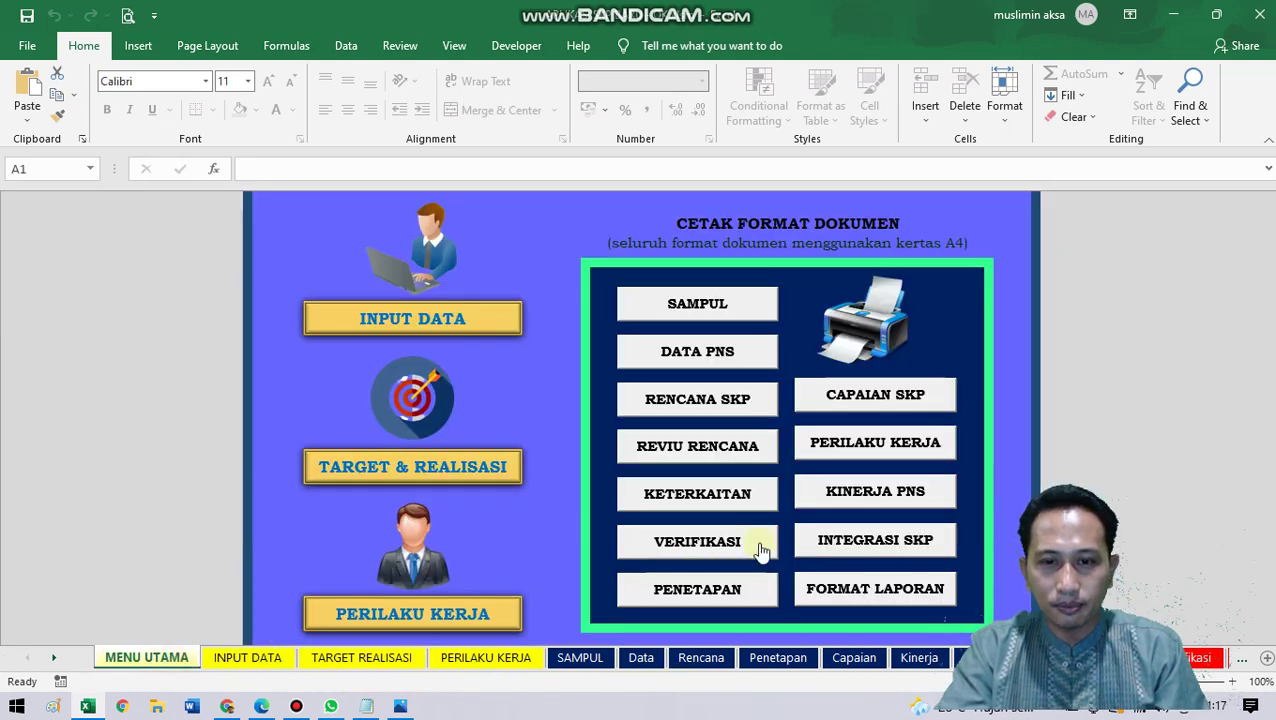
pyautogui.click(915, 538)
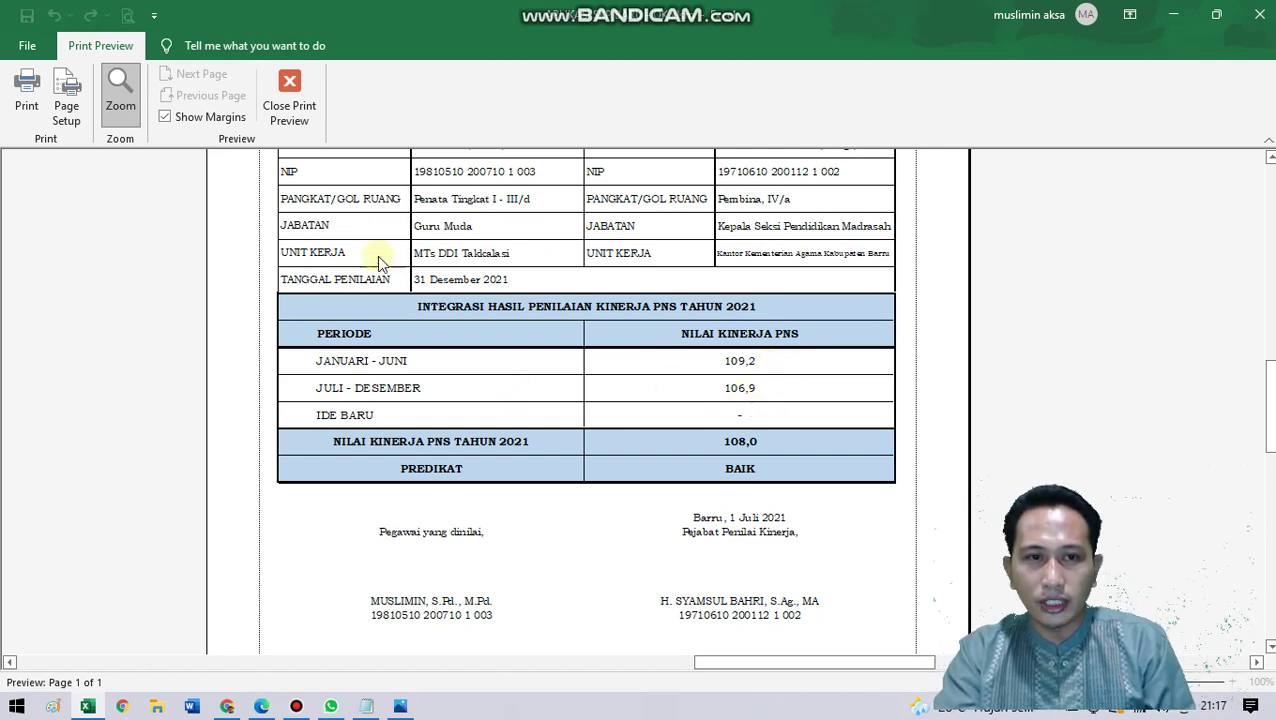
pyautogui.click(295, 105)
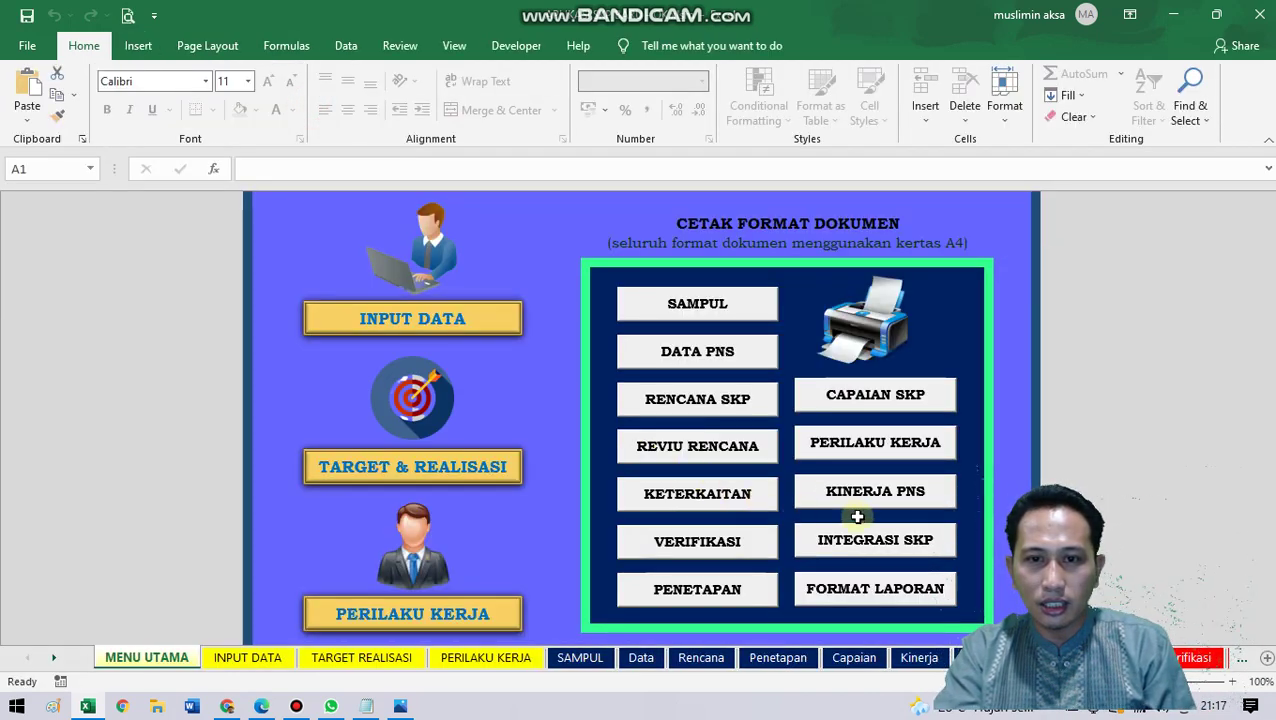
# Step: Preview the CAPAIAN SKP and KINERJA PNS documents one after the other to review their scores, closing each preview
pyautogui.click(897, 394)
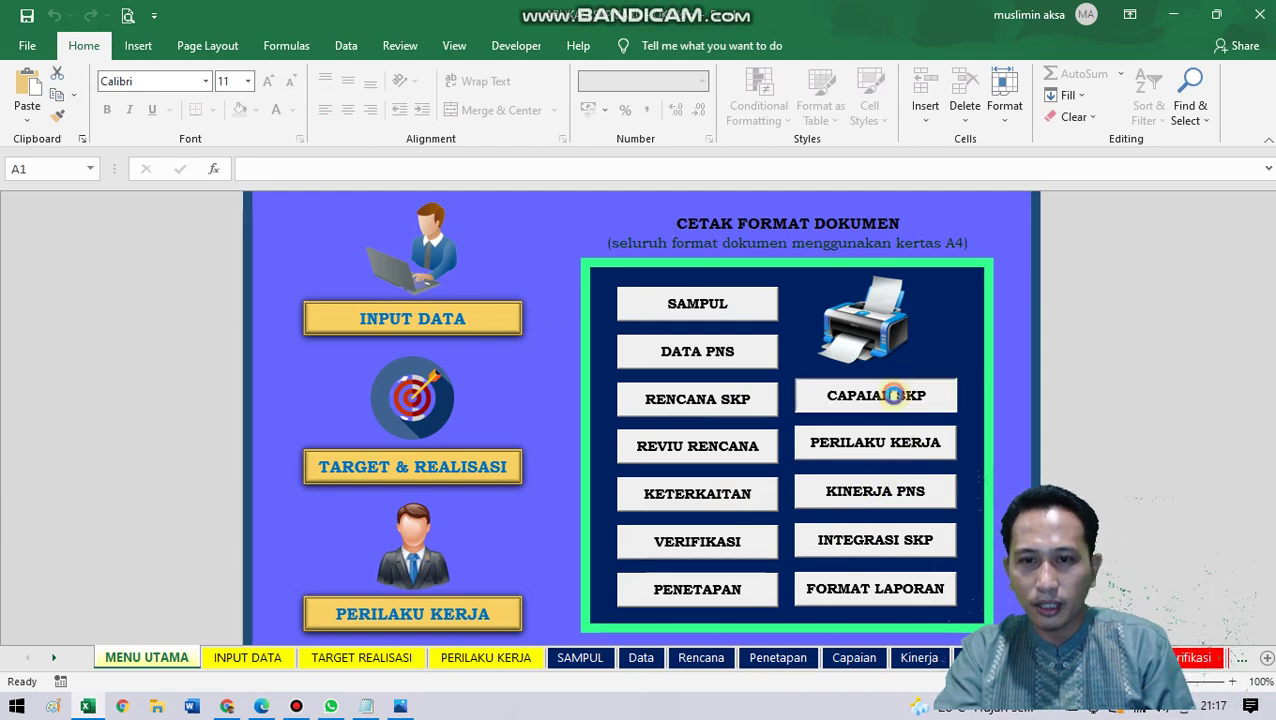
pyautogui.scroll(-4, 858, 455)
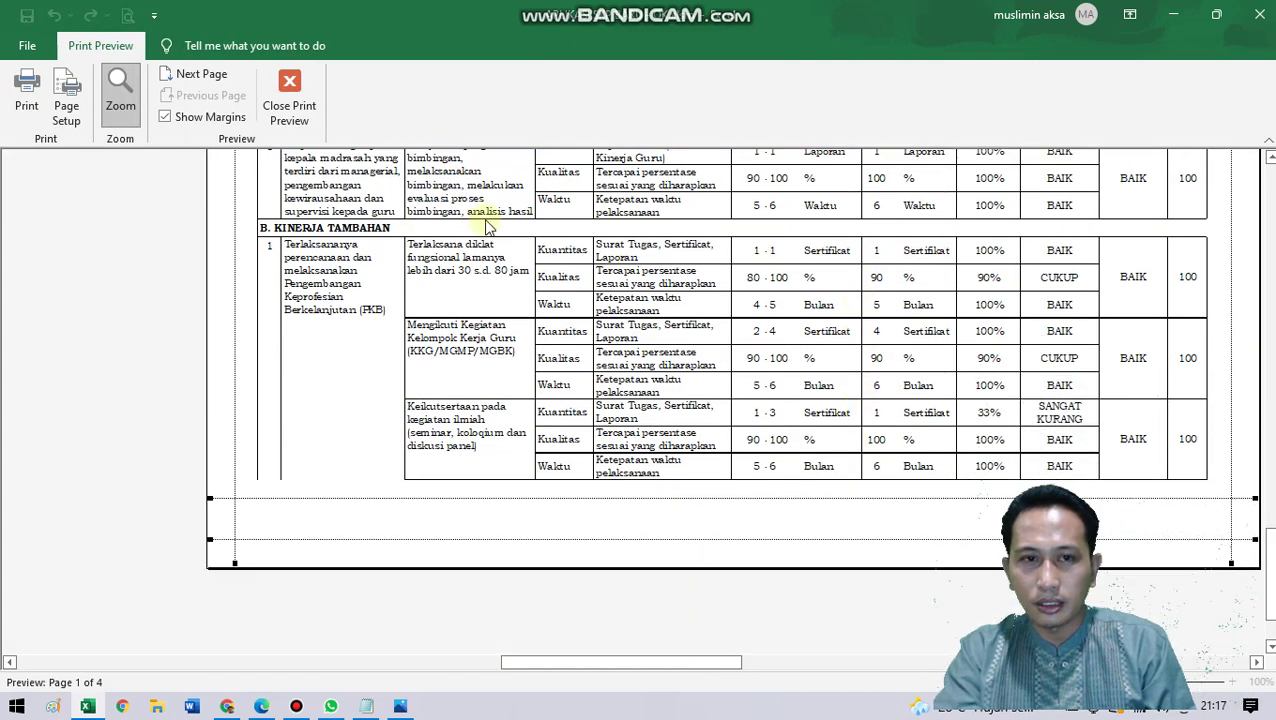
pyautogui.click(287, 108)
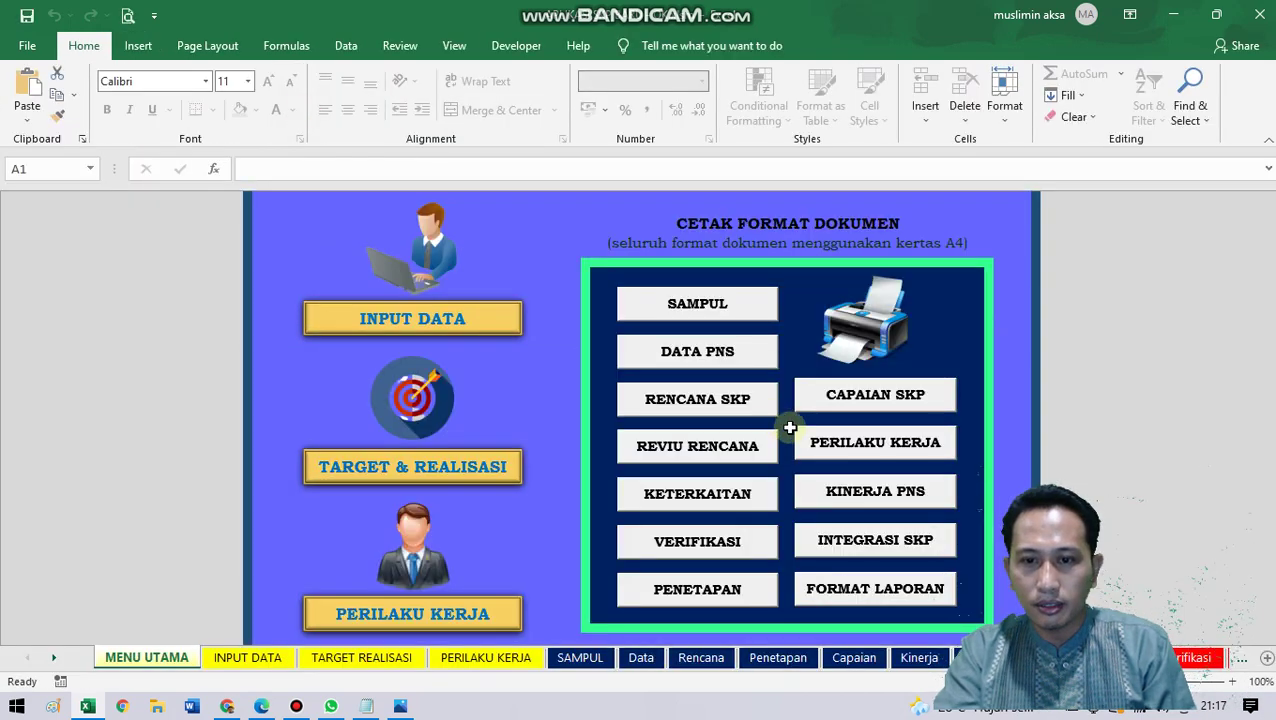
pyautogui.click(890, 492)
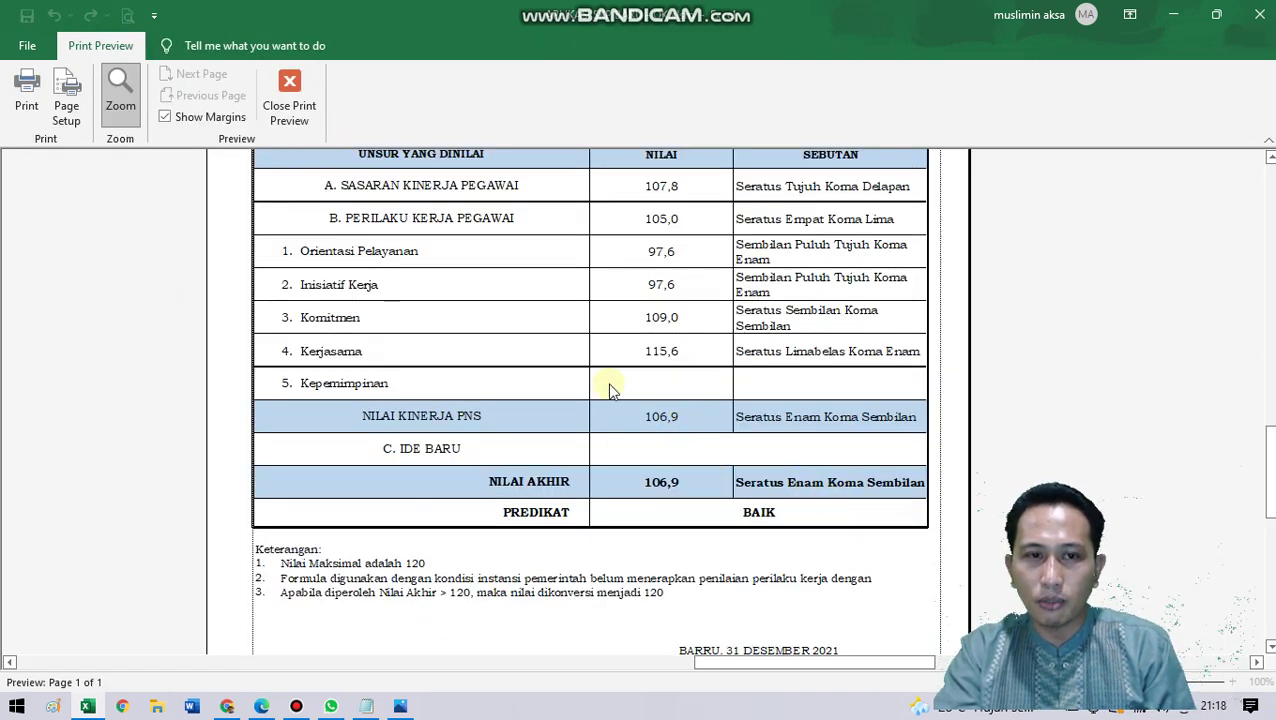
pyautogui.click(289, 106)
# Step: Preview the INTEGRASI SKP document to examine the two period scores, the 2021 final score and the predicate, and close the preview
pyautogui.click(870, 540)
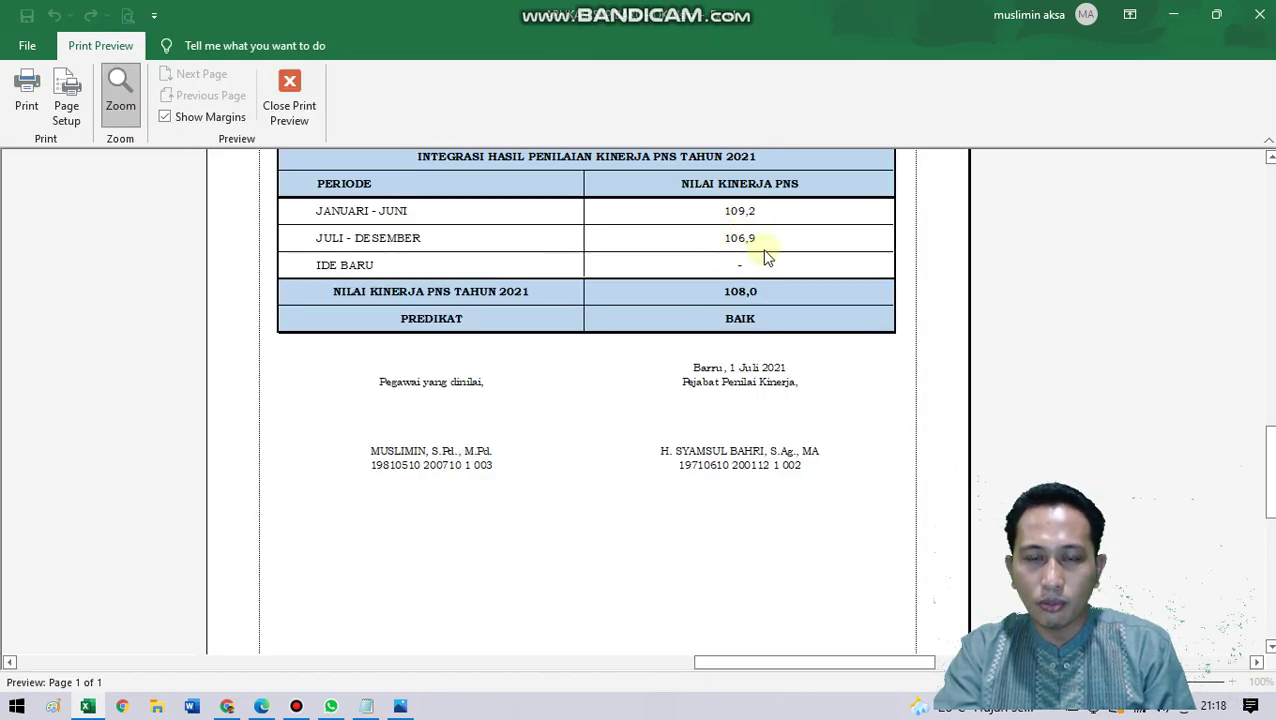
pyautogui.scroll(1, 760, 255)
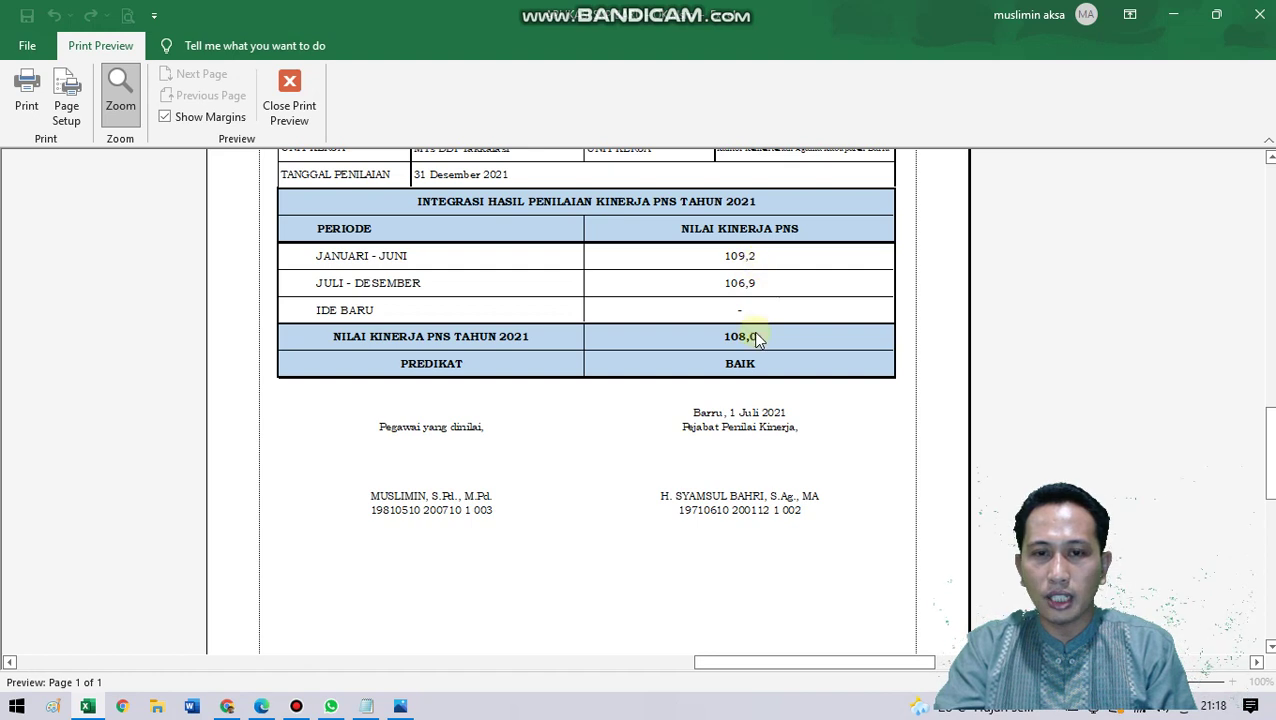
pyautogui.scroll(3, 774, 376)
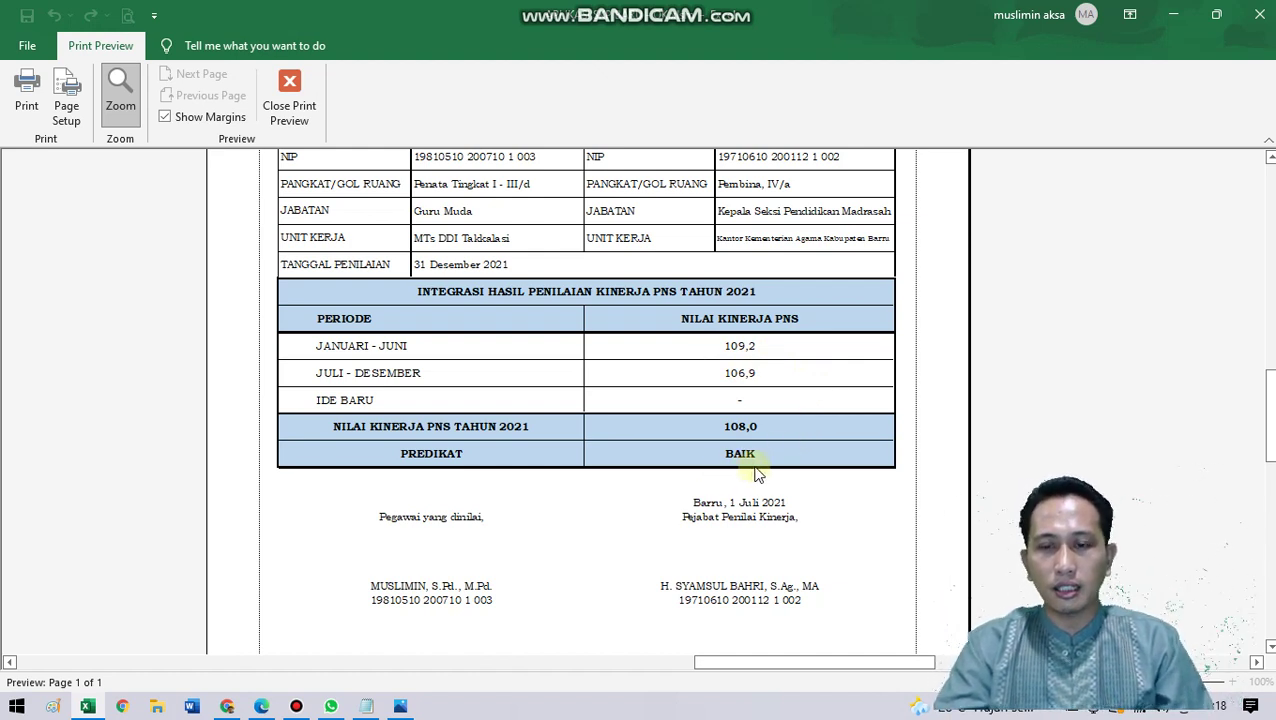
pyautogui.click(289, 95)
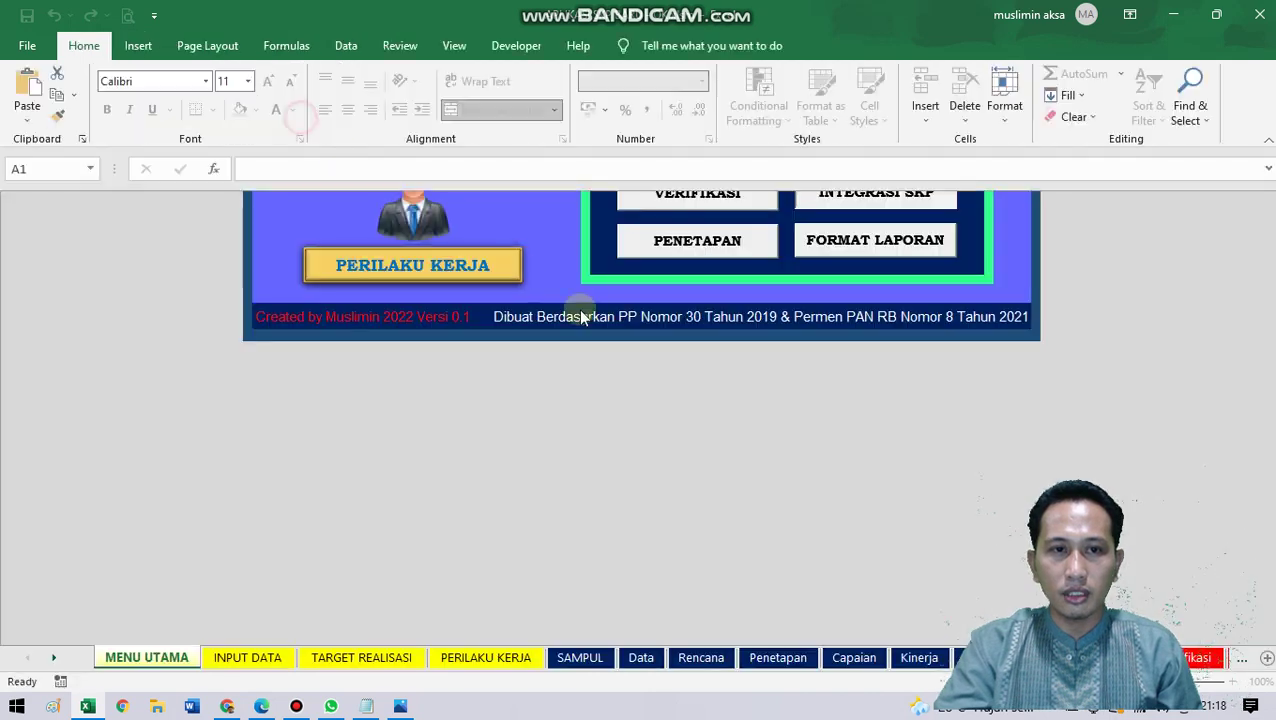
# Step: Preview the FORMAT LAPORAN document, examine it from the identity sections through the performance assessment to the dated signatures, and close the preview
pyautogui.scroll(3, 578, 308)
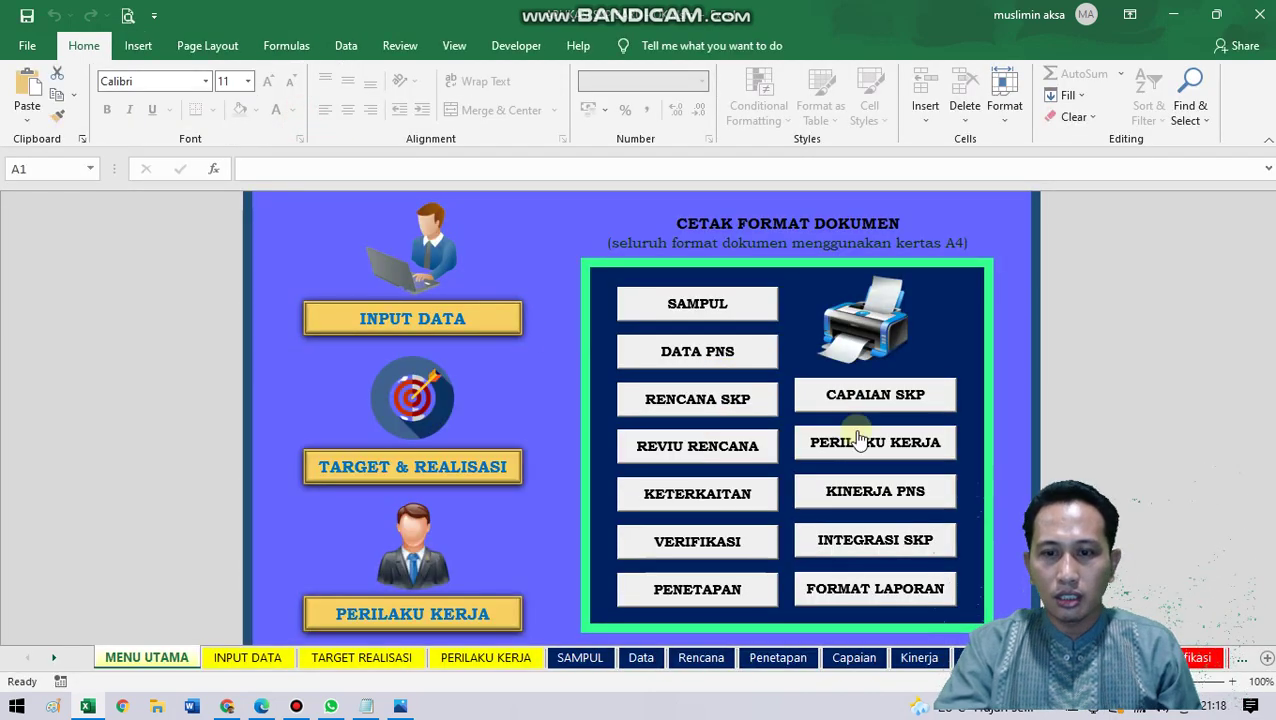
pyautogui.click(879, 598)
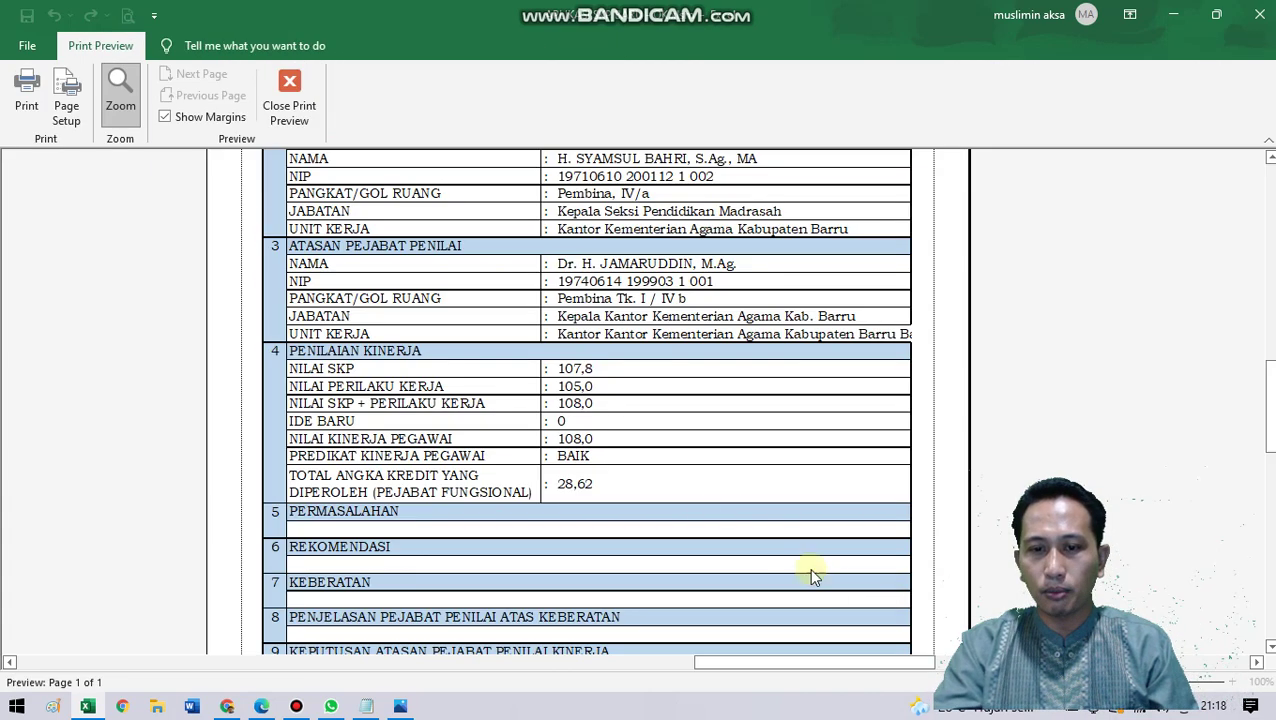
pyautogui.scroll(5, 650, 447)
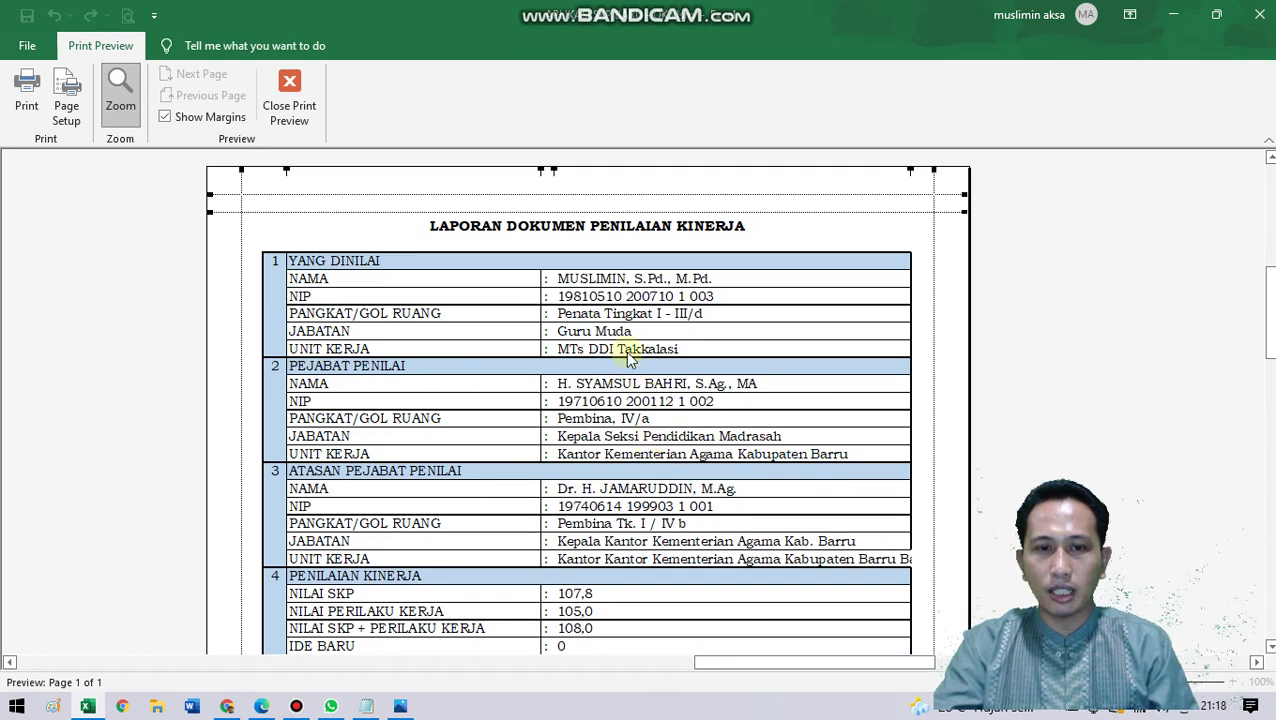
pyautogui.scroll(-1, 645, 370)
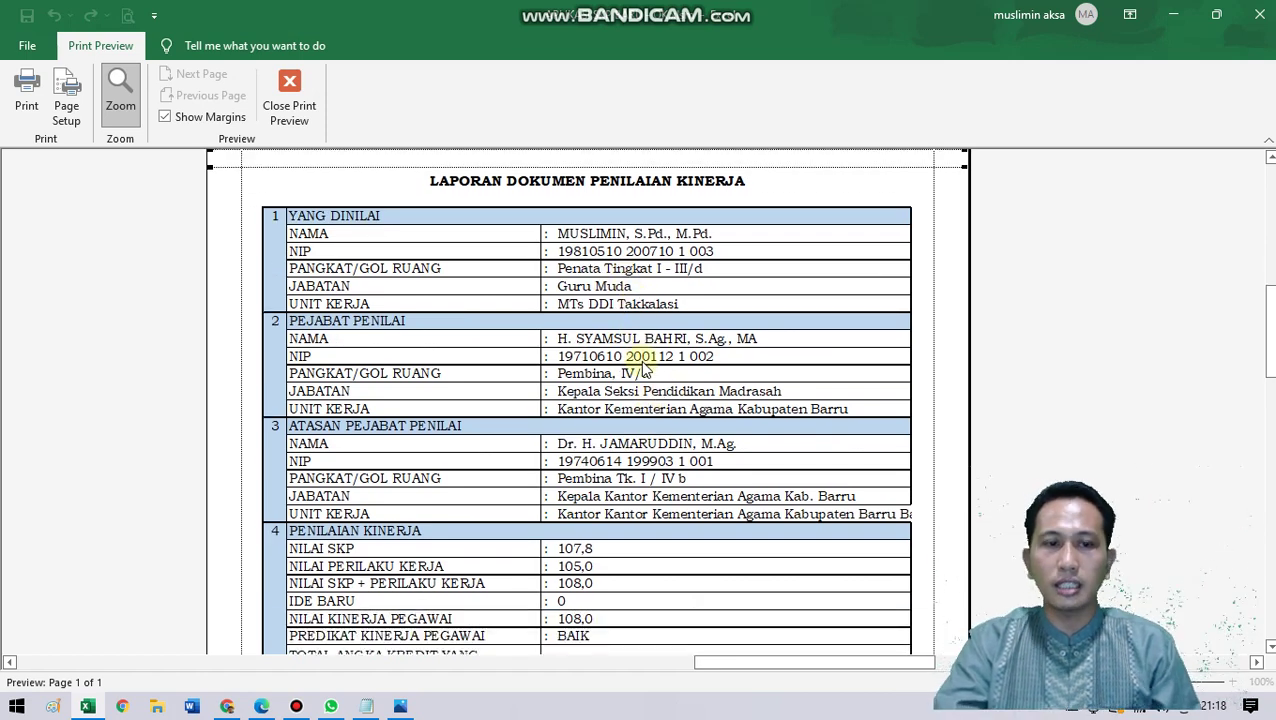
pyautogui.scroll(-4, 645, 380)
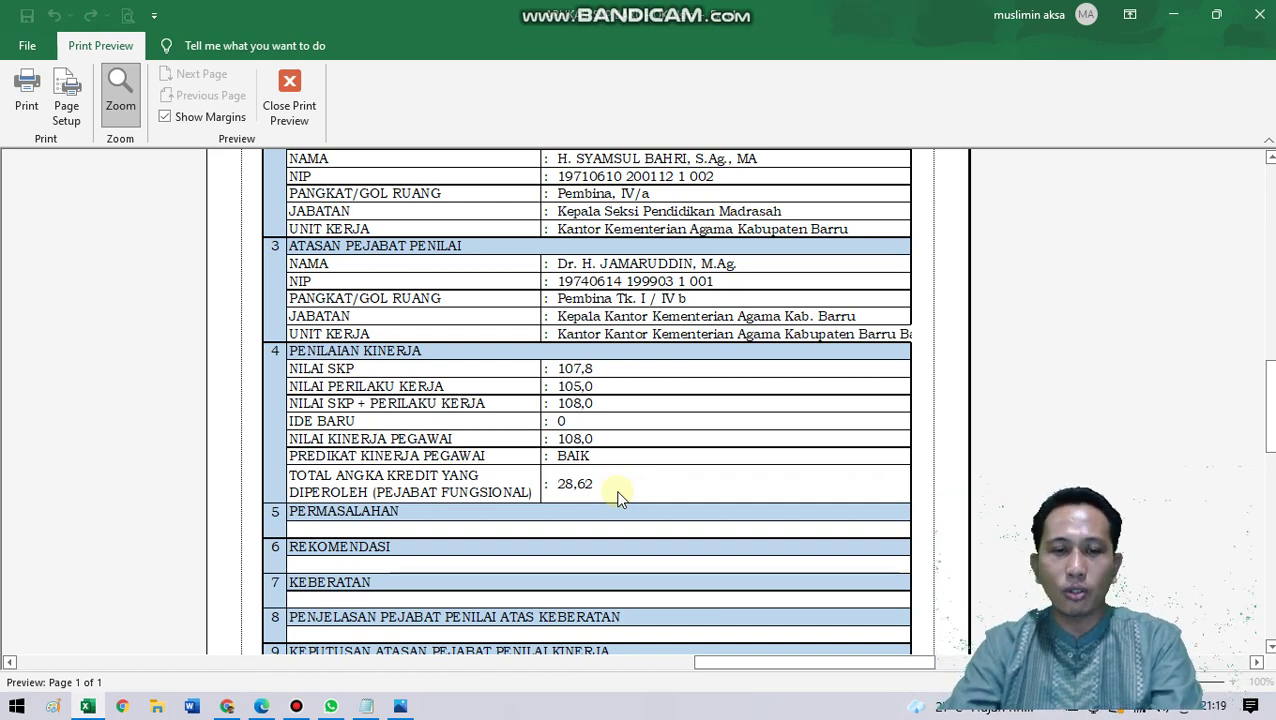
pyautogui.scroll(-3, 578, 505)
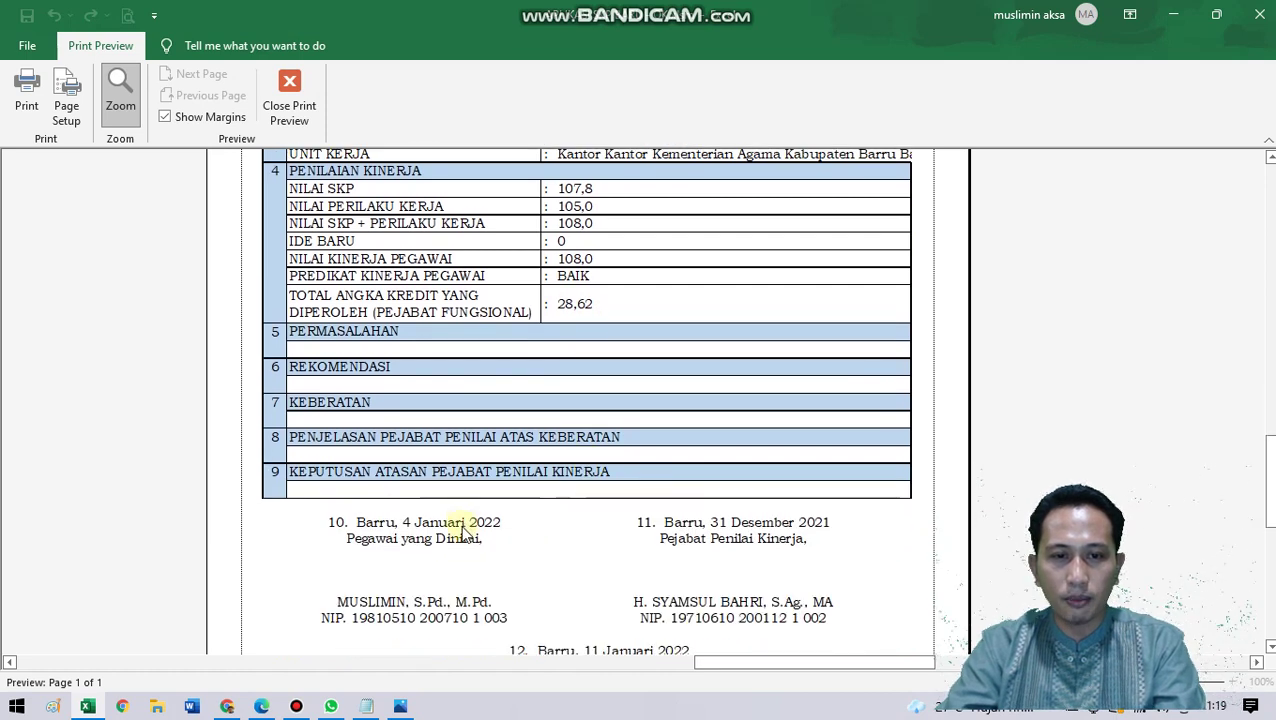
pyautogui.scroll(-1, 520, 520)
pyautogui.scroll(-1, 790, 520)
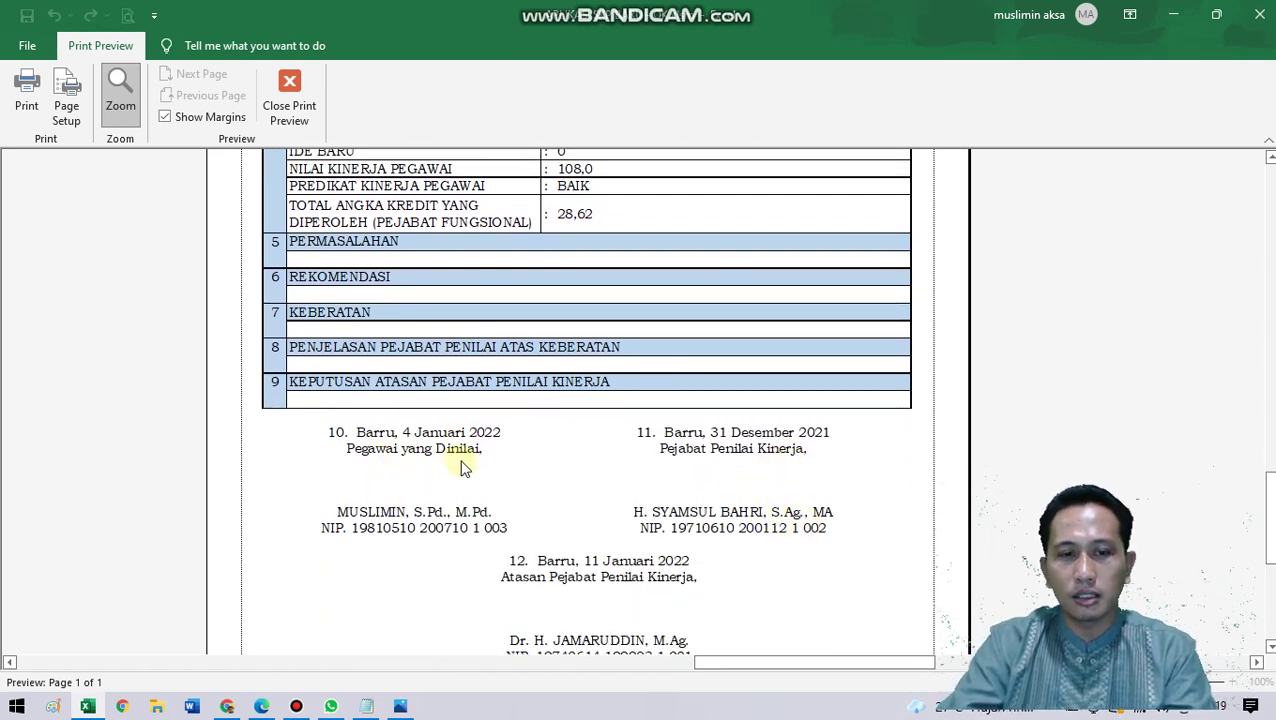
pyautogui.scroll(-1, 531, 531)
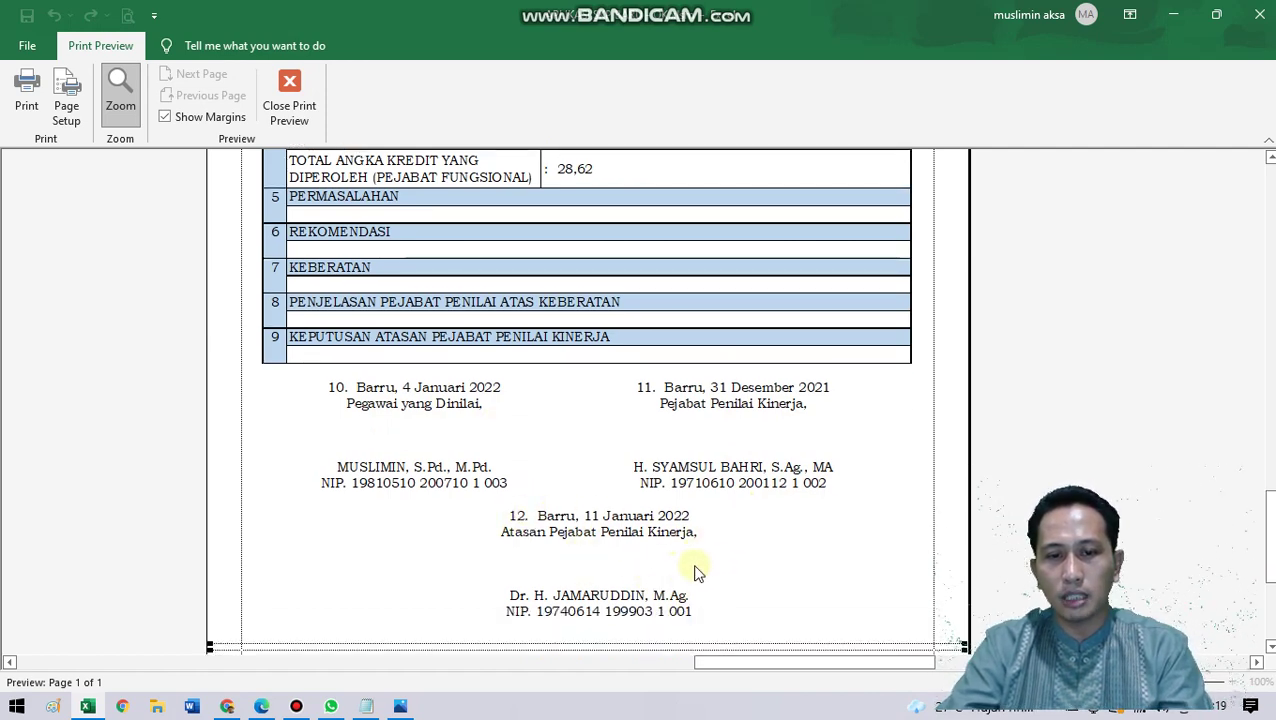
pyautogui.scroll(-1, 692, 572)
pyautogui.click(298, 118)
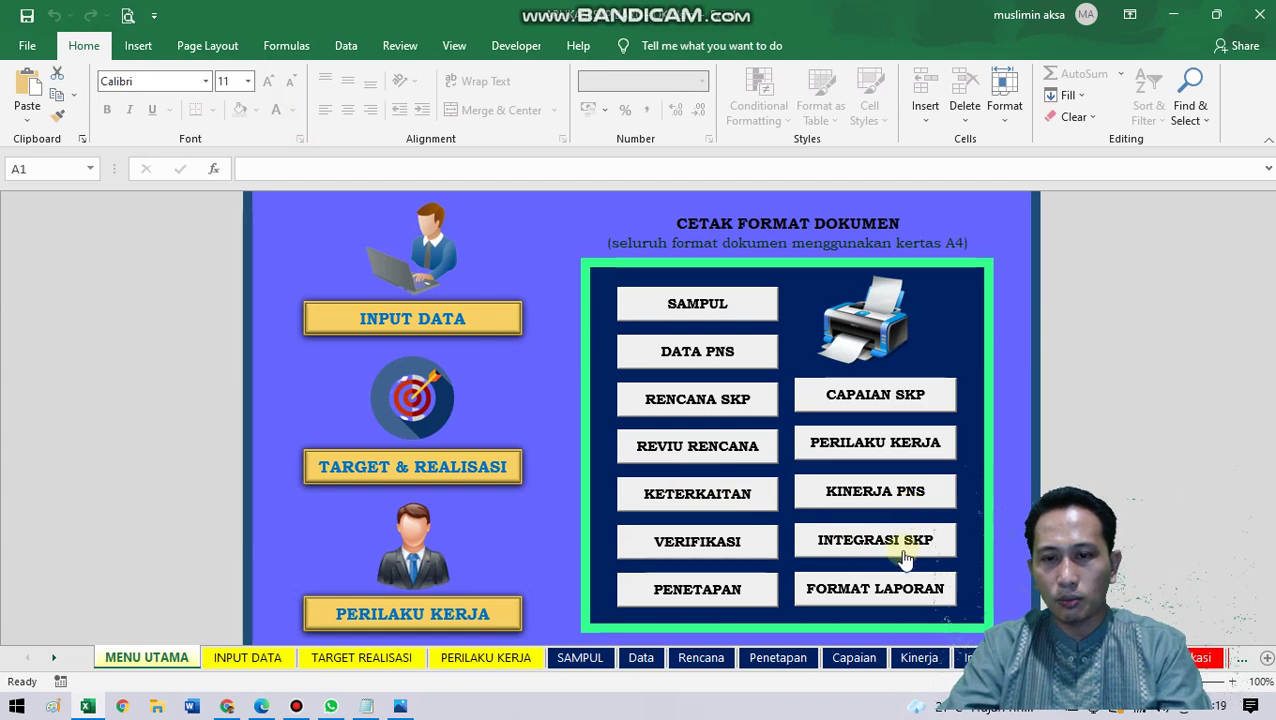
# Step: Preview the PERILAKU KERJA document again to examine the behaviour-aspect scores and their wording, and close the preview
pyautogui.click(893, 452)
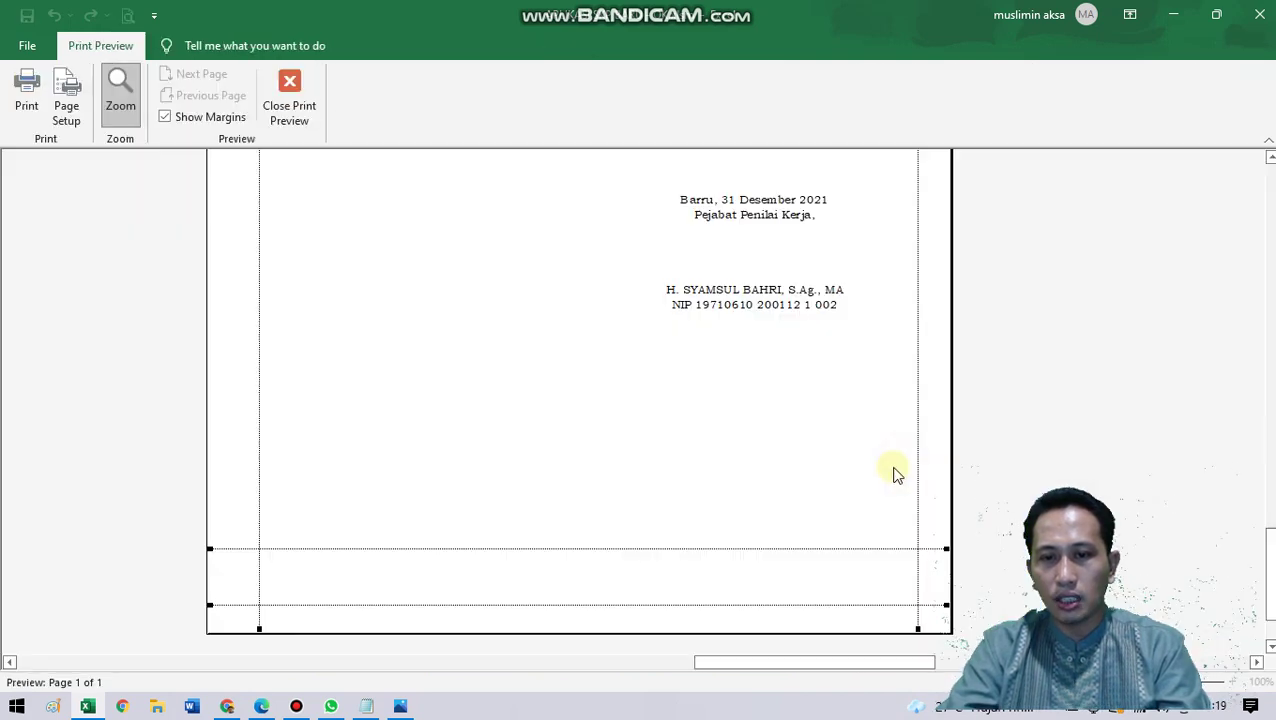
pyautogui.scroll(5, 836, 487)
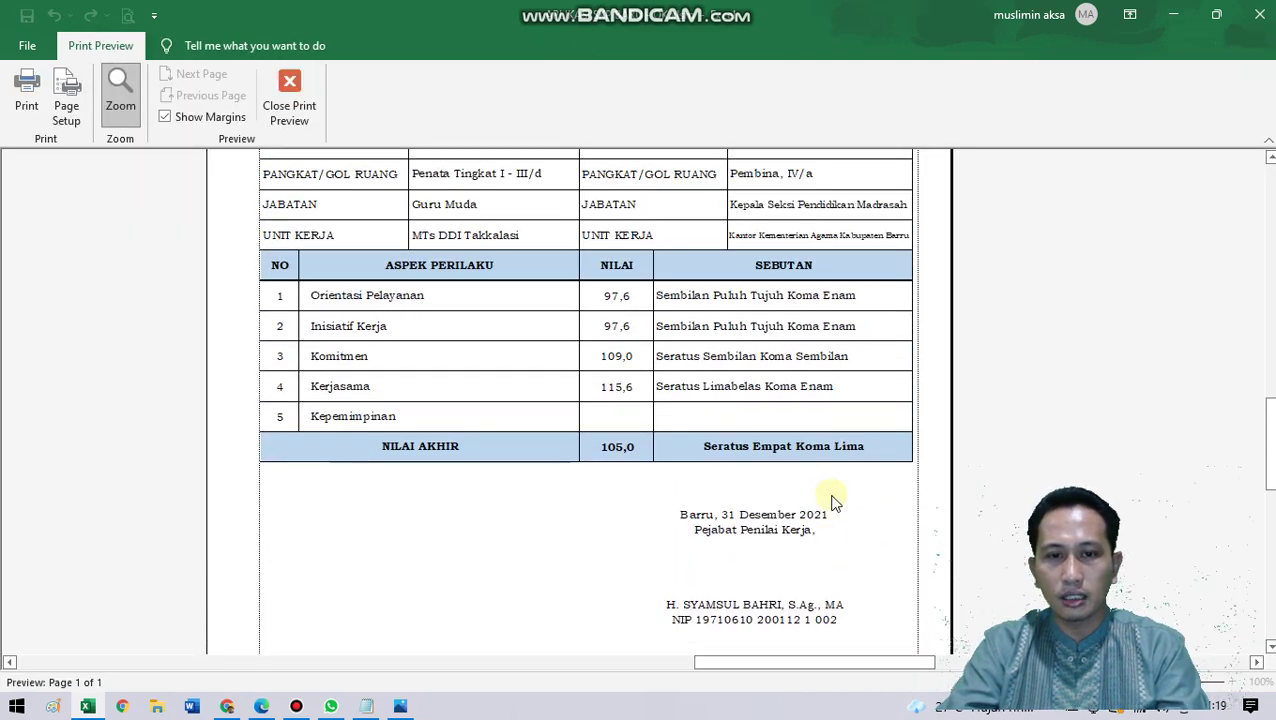
pyautogui.scroll(1, 835, 503)
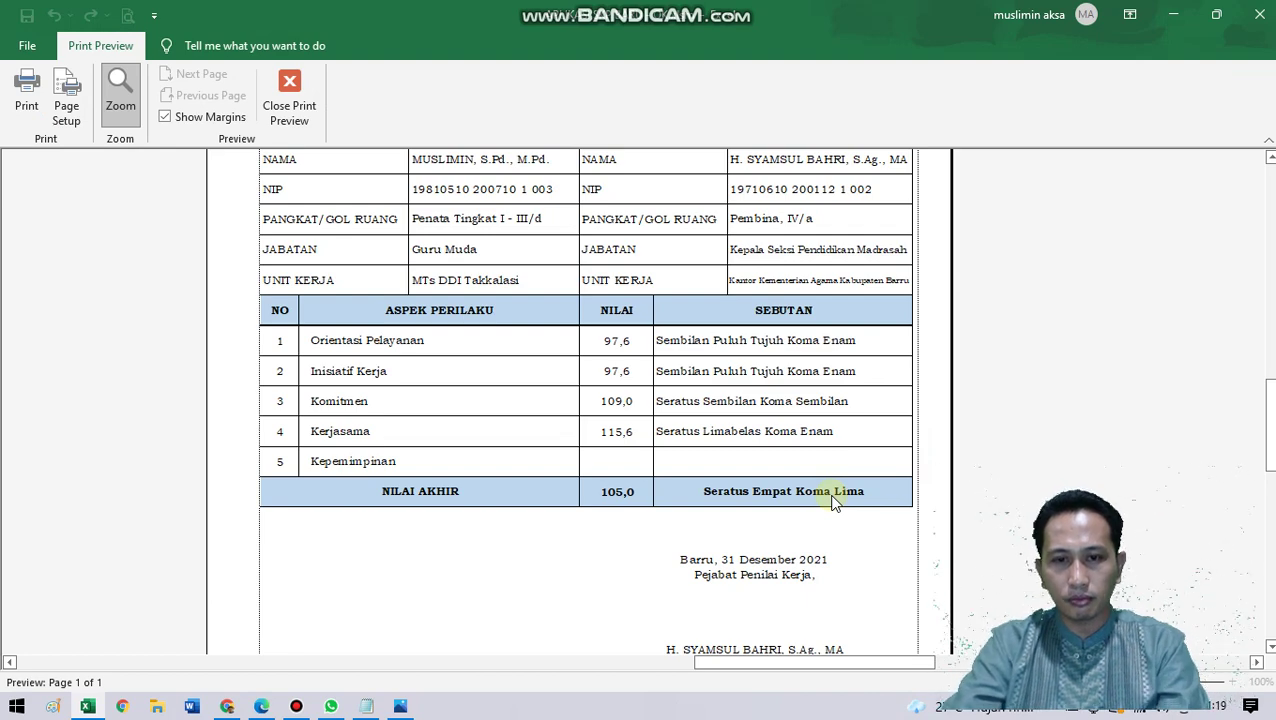
pyautogui.click(289, 92)
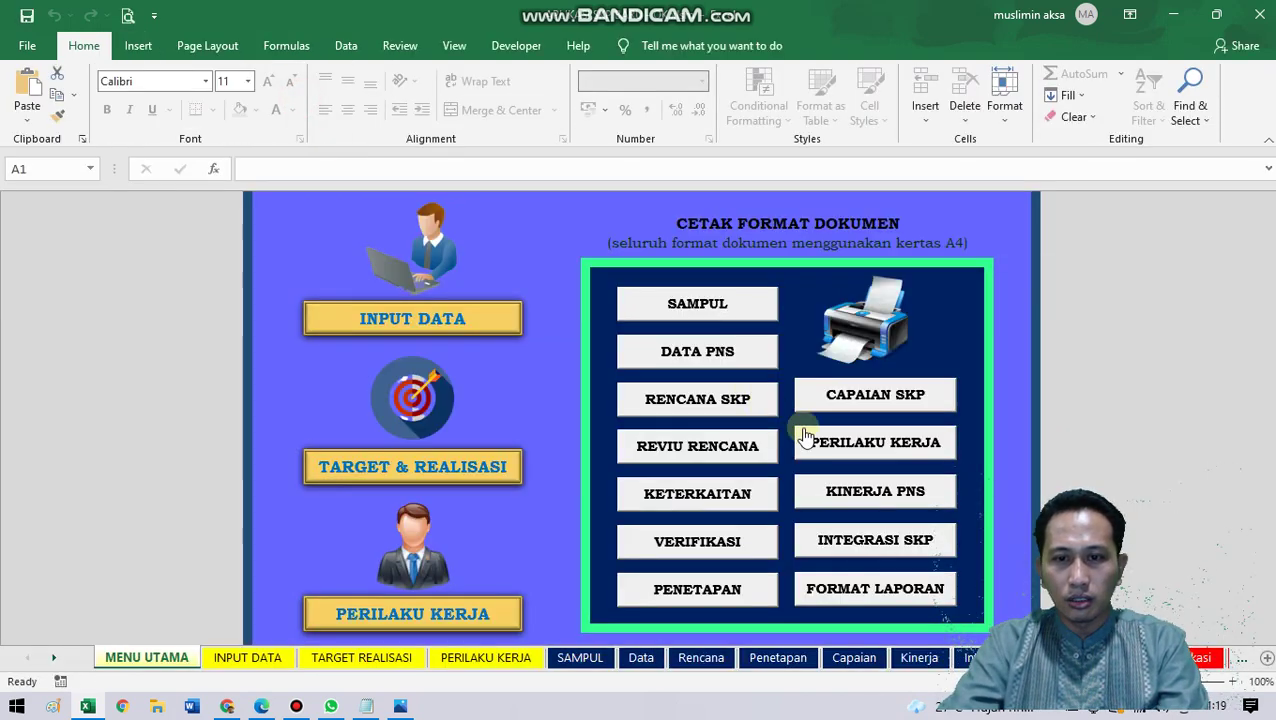
# Step: Preview the KINERJA PNS document and examine its assessed elements, final score, predicate and explanatory notes
pyautogui.click(918, 505)
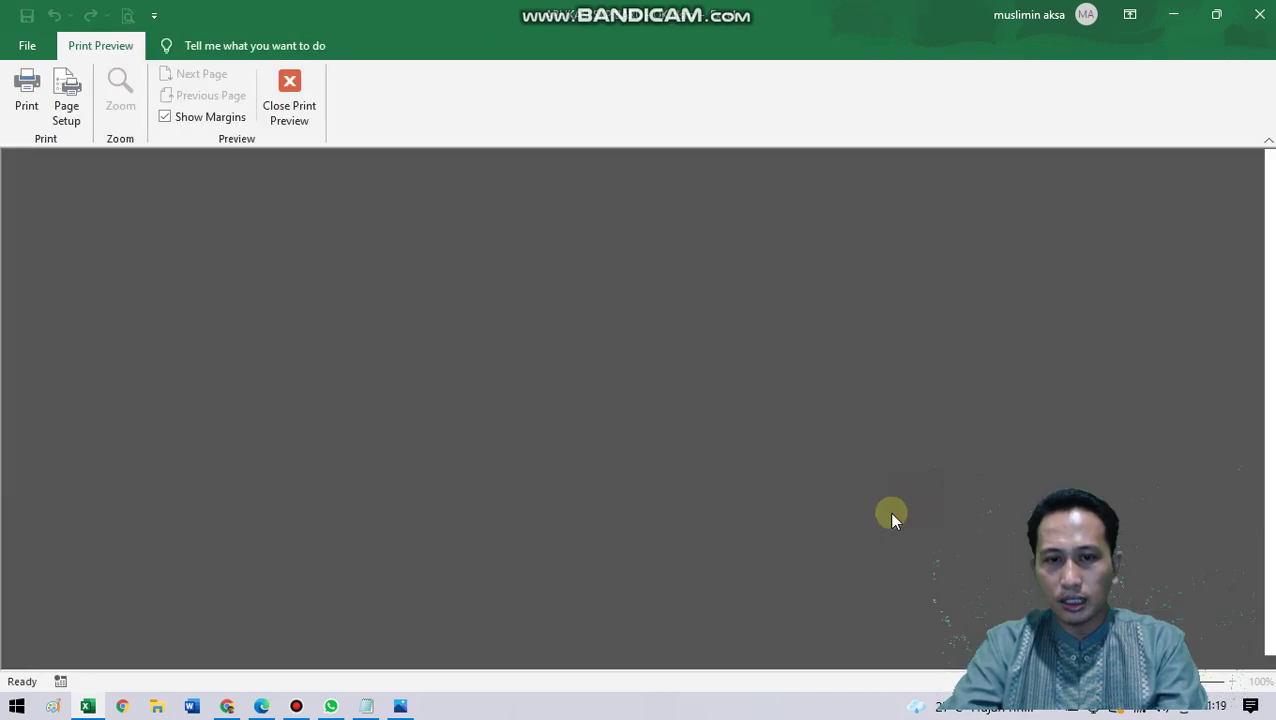
pyautogui.scroll(-1, 806, 497)
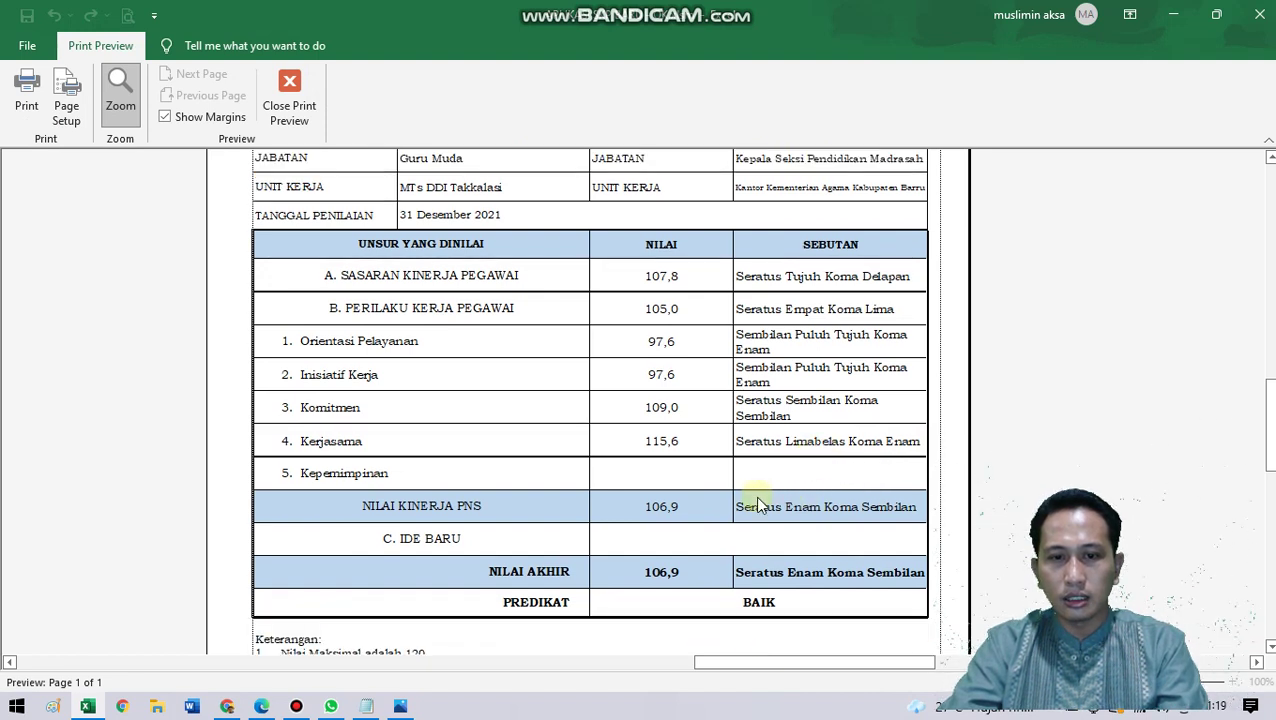
pyautogui.scroll(-2, 700, 515)
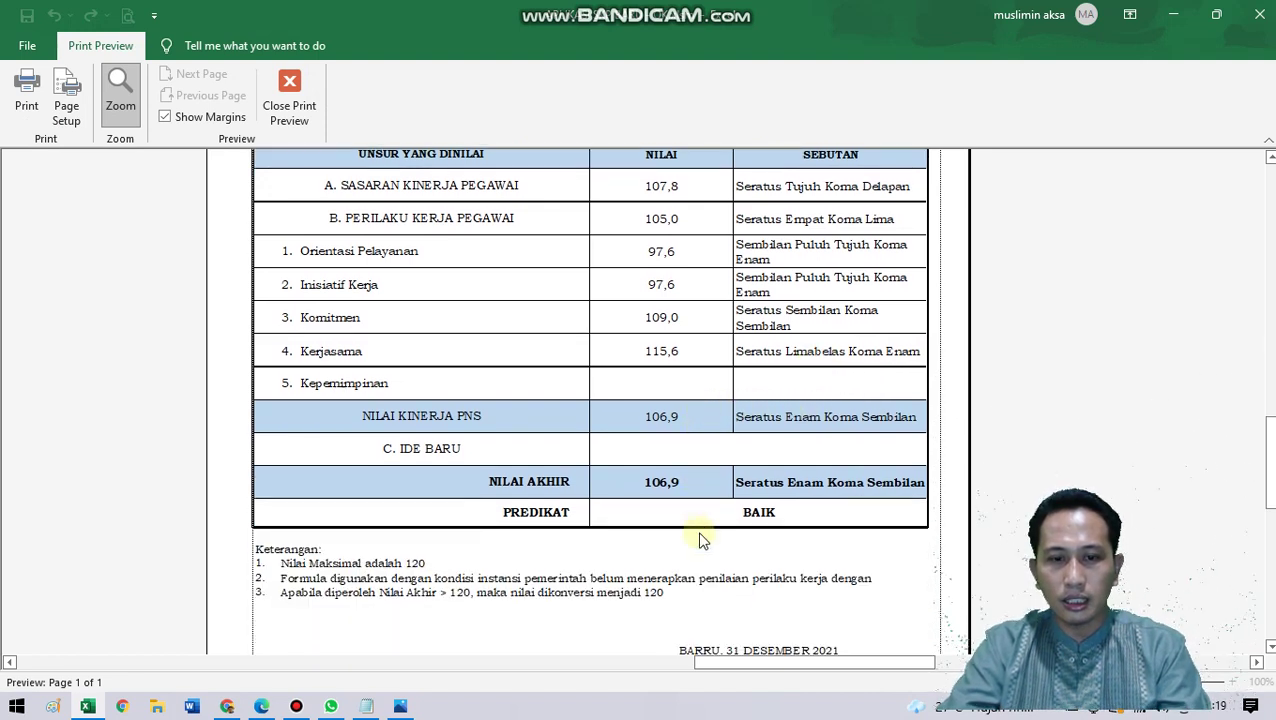
pyautogui.scroll(2, 700, 540)
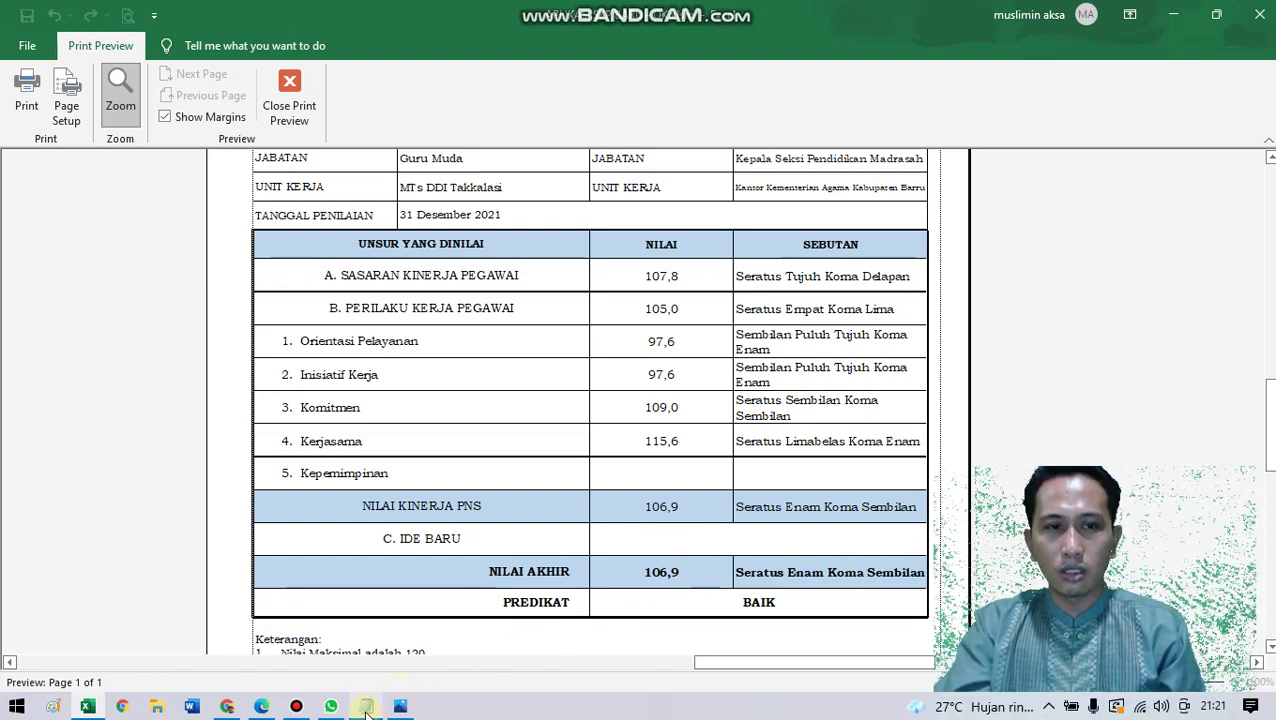
# Step: Switch to the FORMAT HALAMAN.txt note in Notepad and look up the regulation page for Menghitung Nilai SKP
pyautogui.moveTo(367, 712)
pyautogui.click(362, 610)
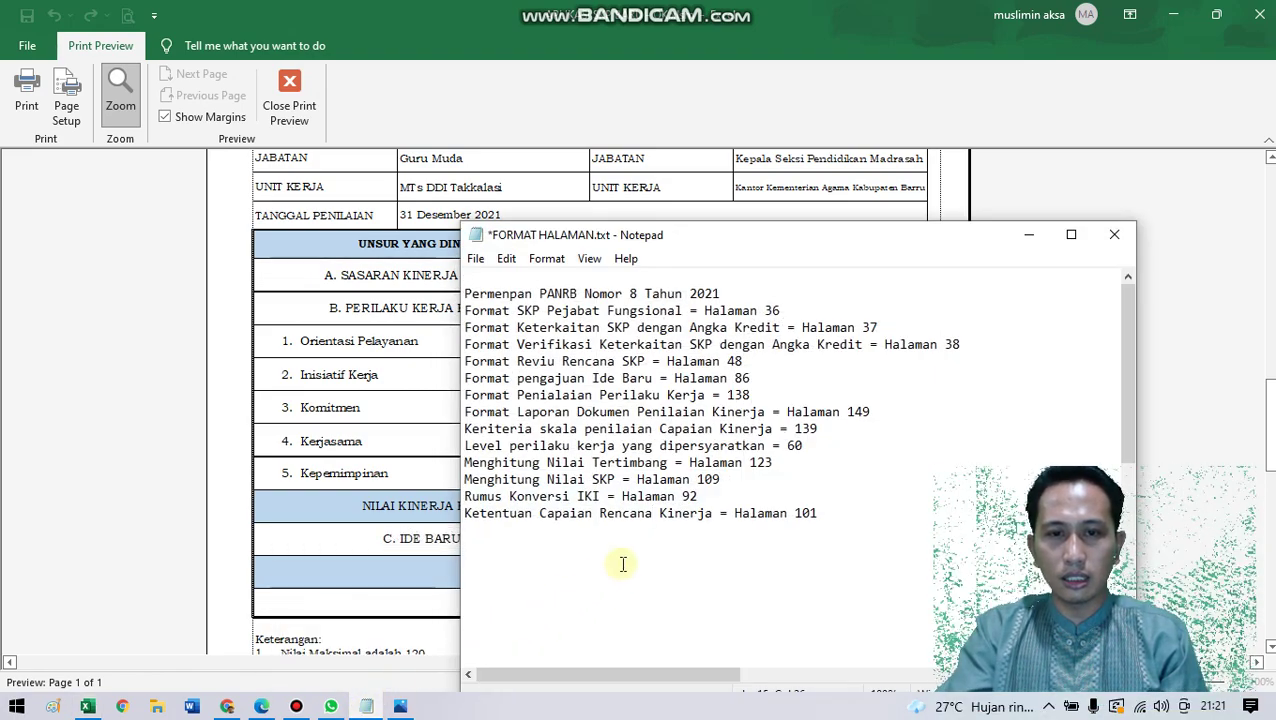
pyautogui.click(655, 515)
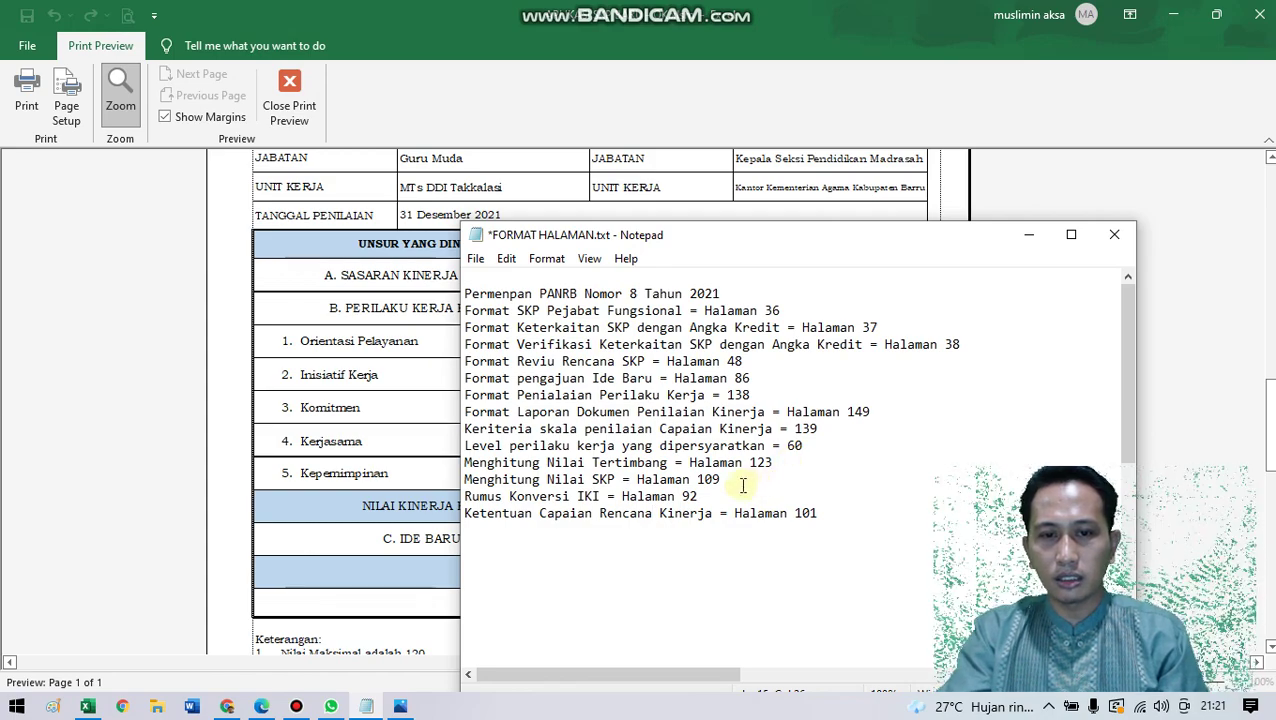
pyautogui.click(731, 480)
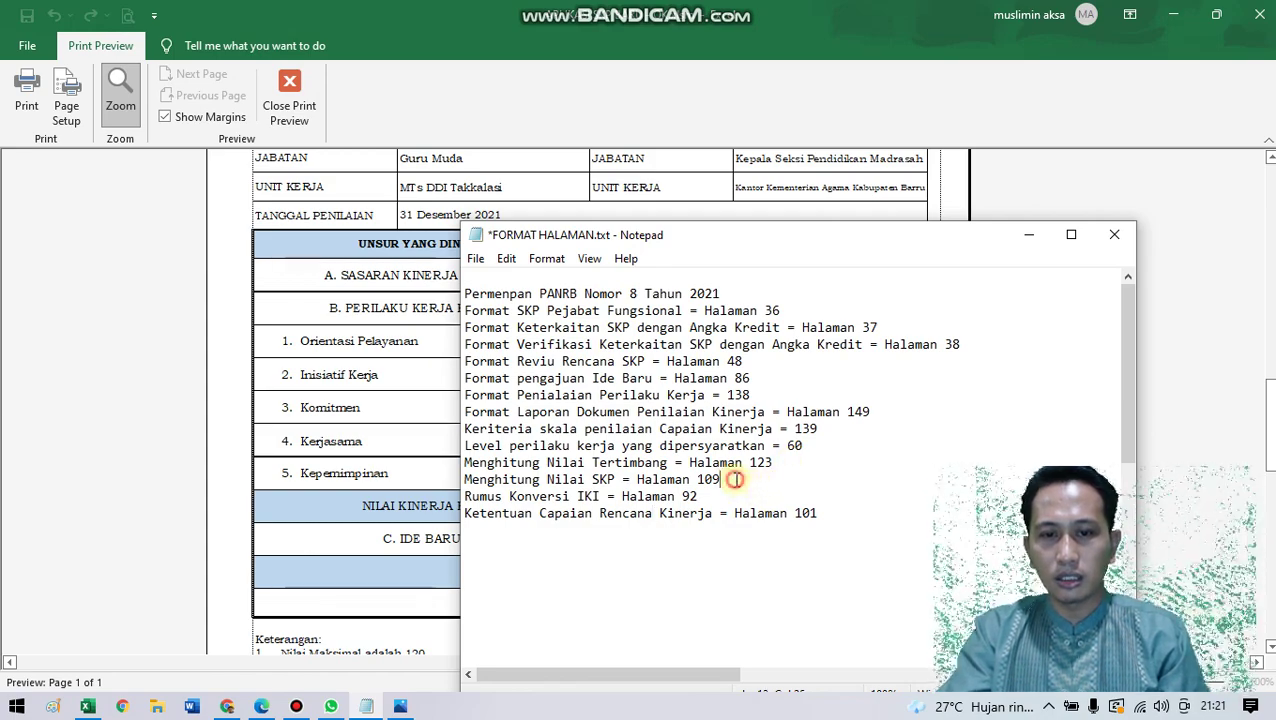
# Step: Switch to Edge and try to jump to the Nilai SKP page in the SE BKN 2022 nomor 1 PDF
pyautogui.click(257, 707)
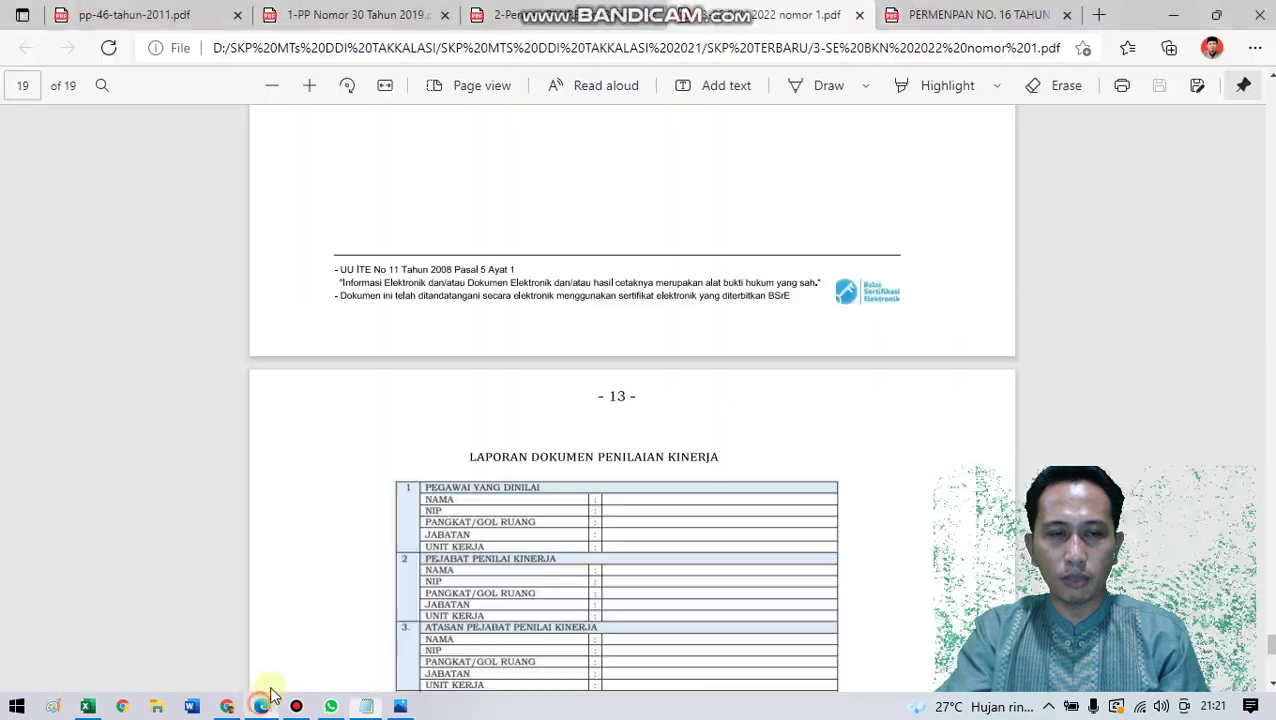
pyautogui.click(28, 84)
pyautogui.press('Return')
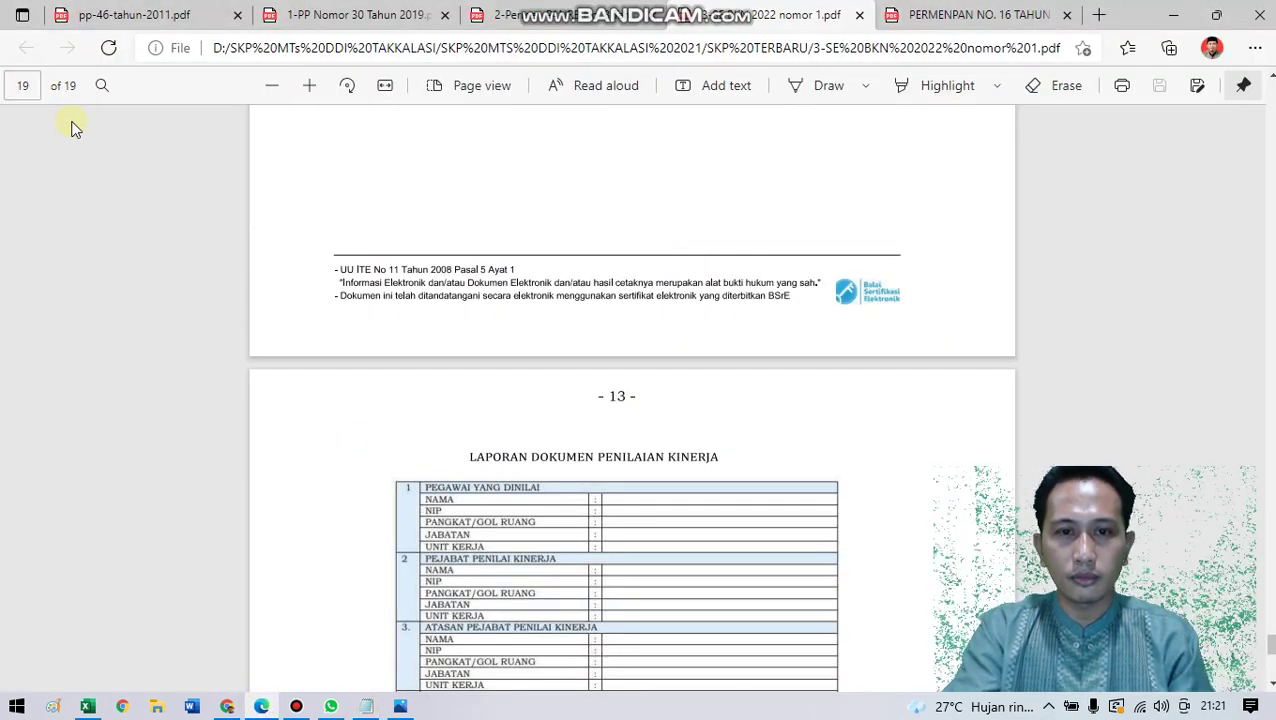
pyautogui.click(35, 94)
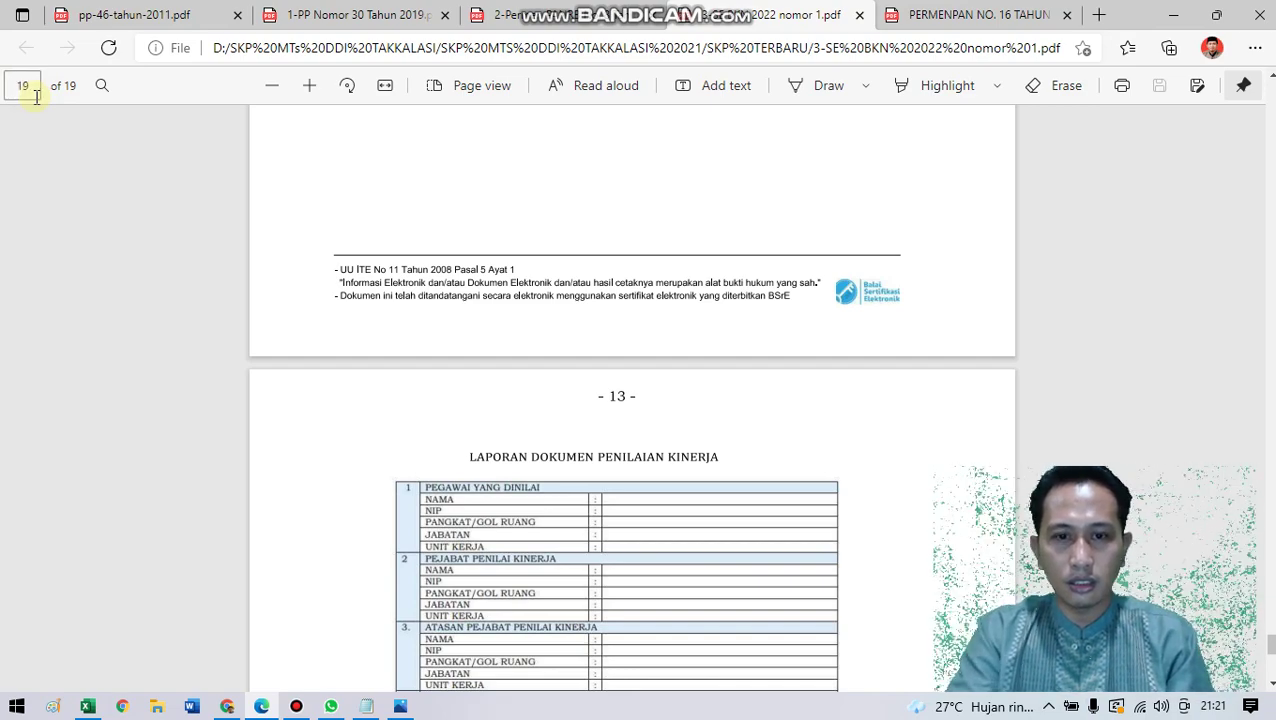
pyautogui.scroll(4, 447, 256)
pyautogui.click(493, 279)
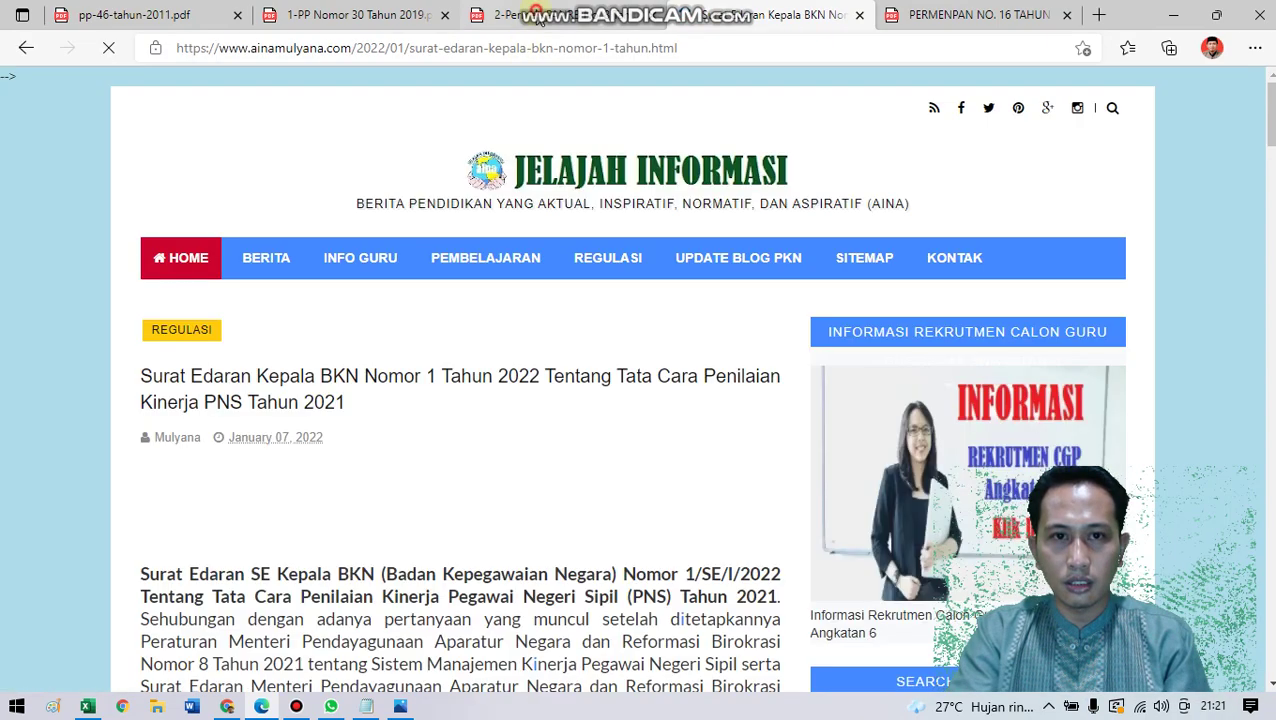
# Step: Go to page 109 of the Permen PANRB No. 8 PDF and examine the Nilai Tertimbang formulas for additional performance
pyautogui.click(521, 12)
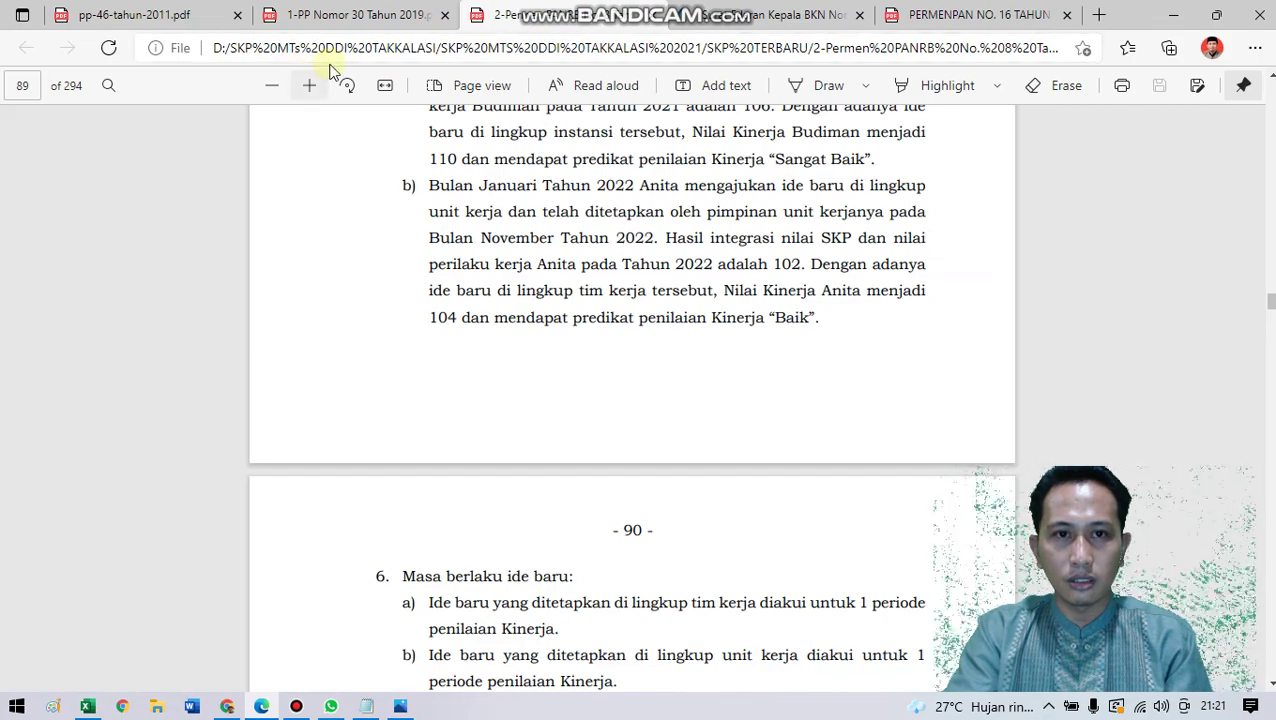
pyautogui.click(30, 88)
pyautogui.write('10')
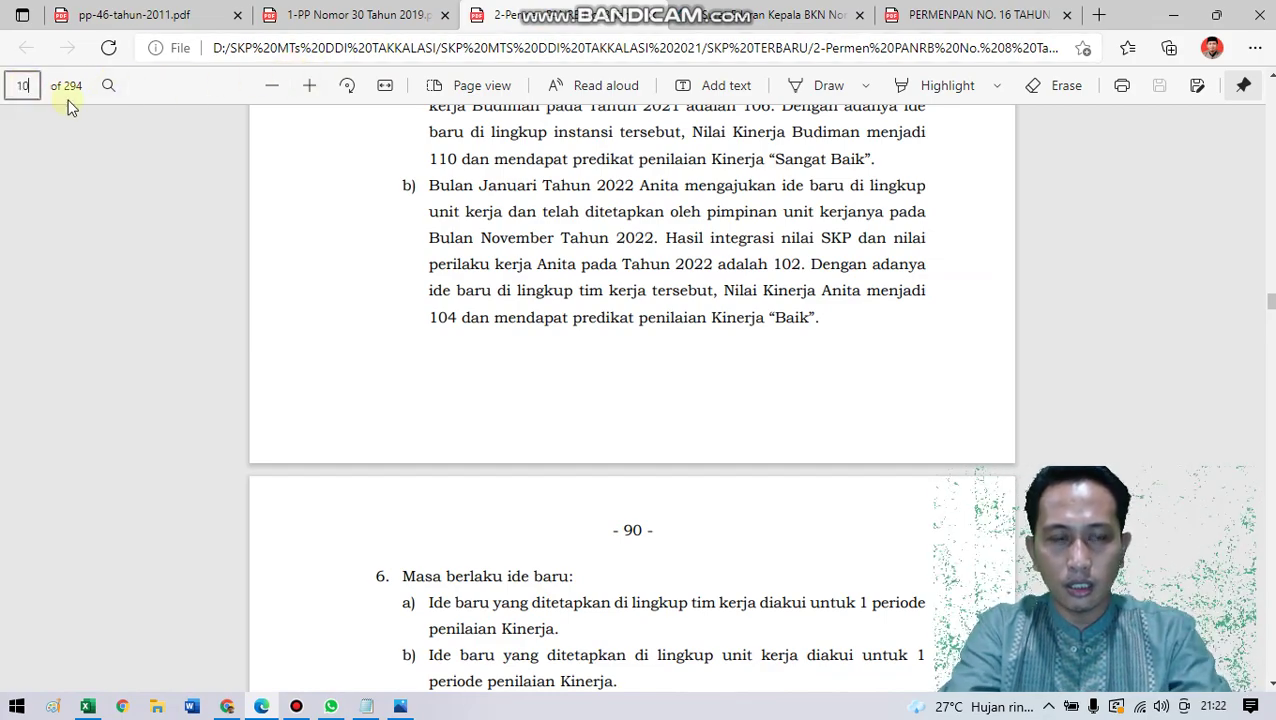
pyautogui.write('9')
pyautogui.press('Return')
pyautogui.scroll(5, 584, 293)
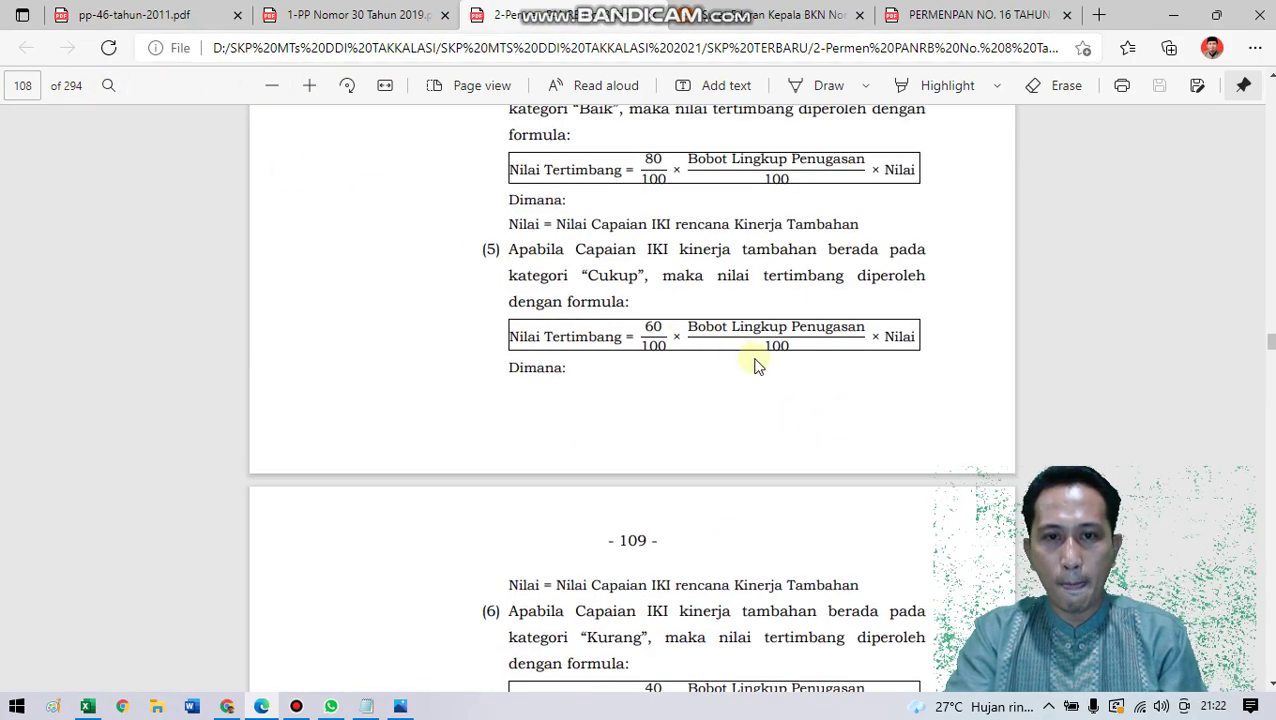
pyautogui.scroll(-10, 755, 364)
pyautogui.scroll(-5, 757, 379)
# Step: Examine the weighting tables and non-direct cascading formula on pages 107–108, back to the example cases on page 106
pyautogui.scroll(15, 760, 373)
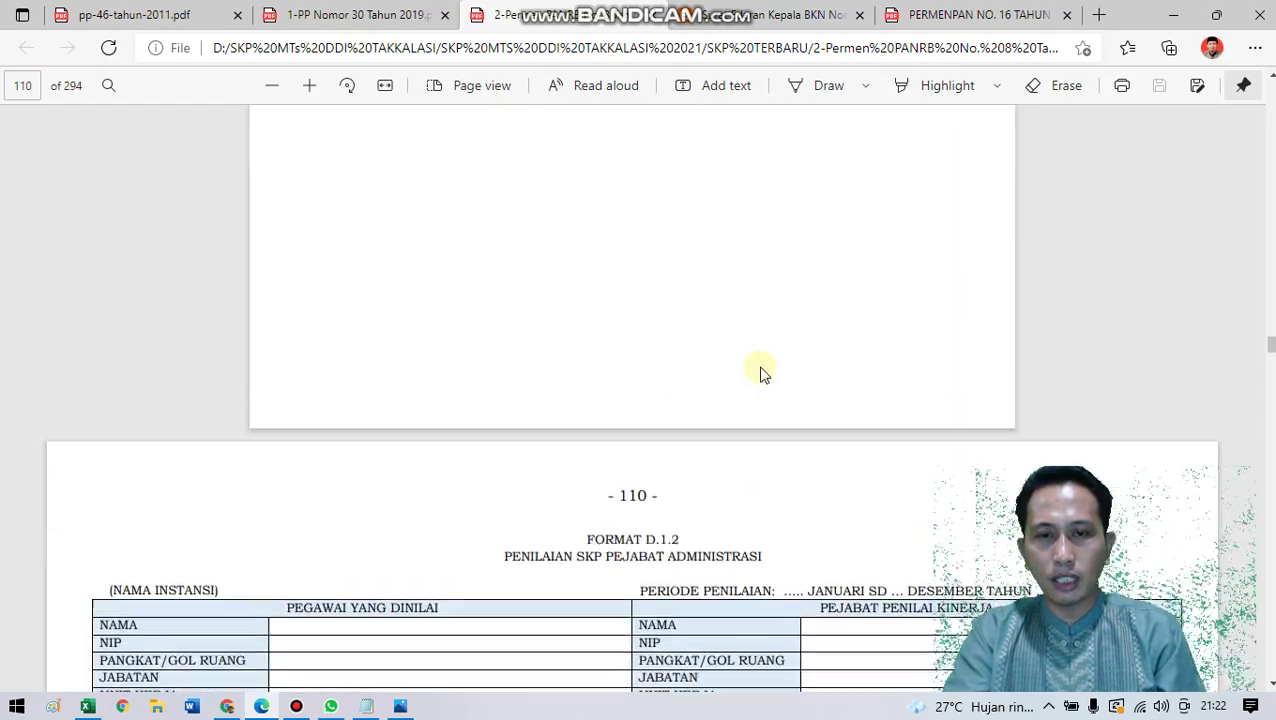
pyautogui.scroll(6, 763, 368)
pyautogui.scroll(-4, 763, 368)
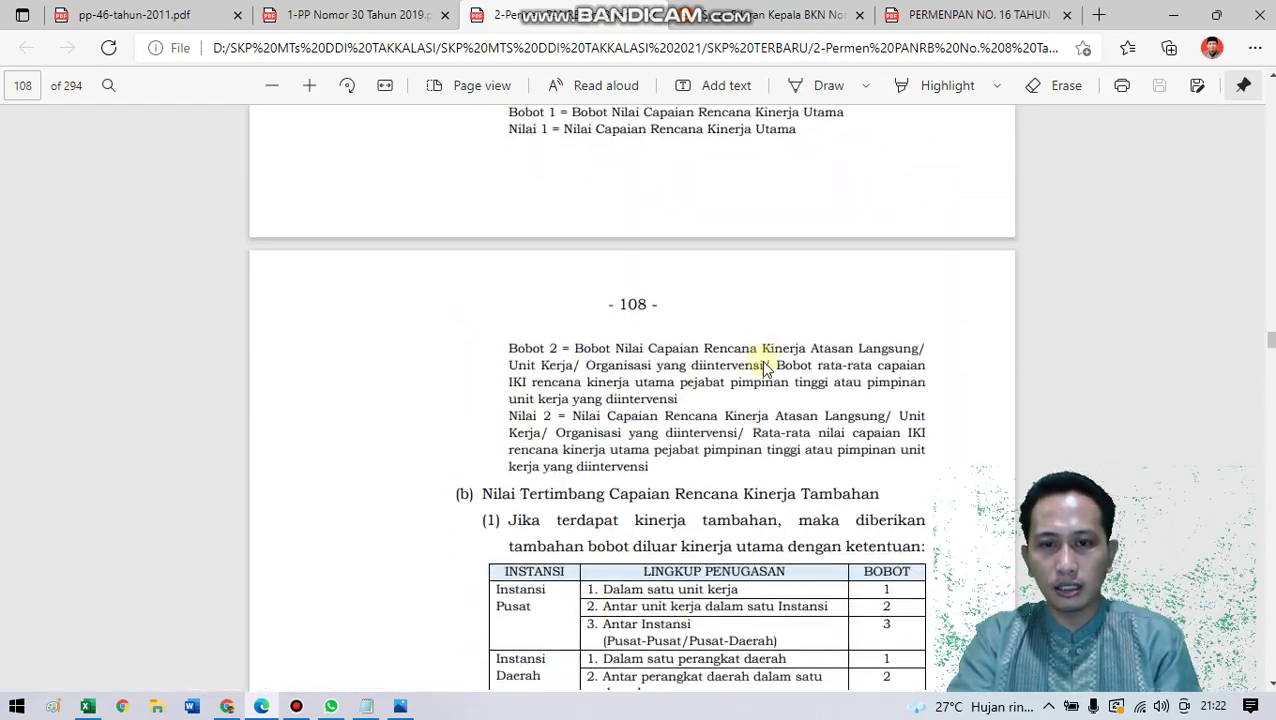
pyautogui.scroll(5, 763, 368)
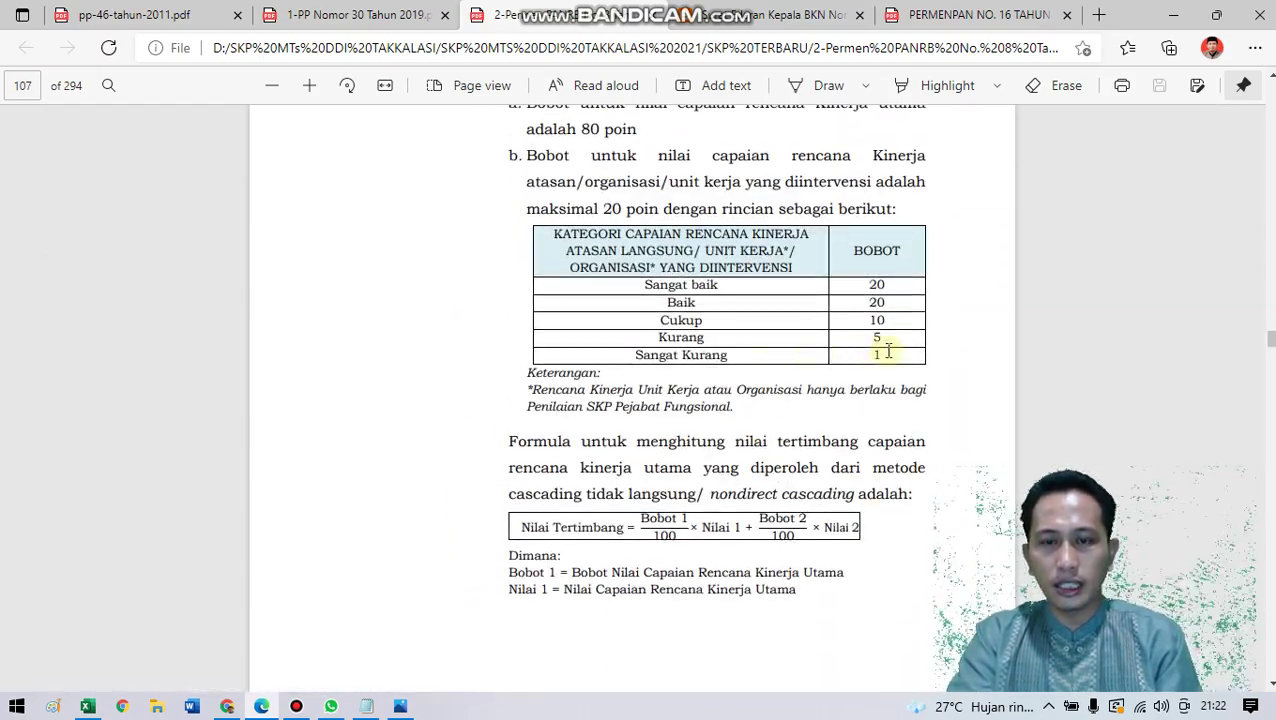
pyautogui.scroll(3, 876, 370)
pyautogui.scroll(5, 870, 366)
pyautogui.scroll(3, 800, 362)
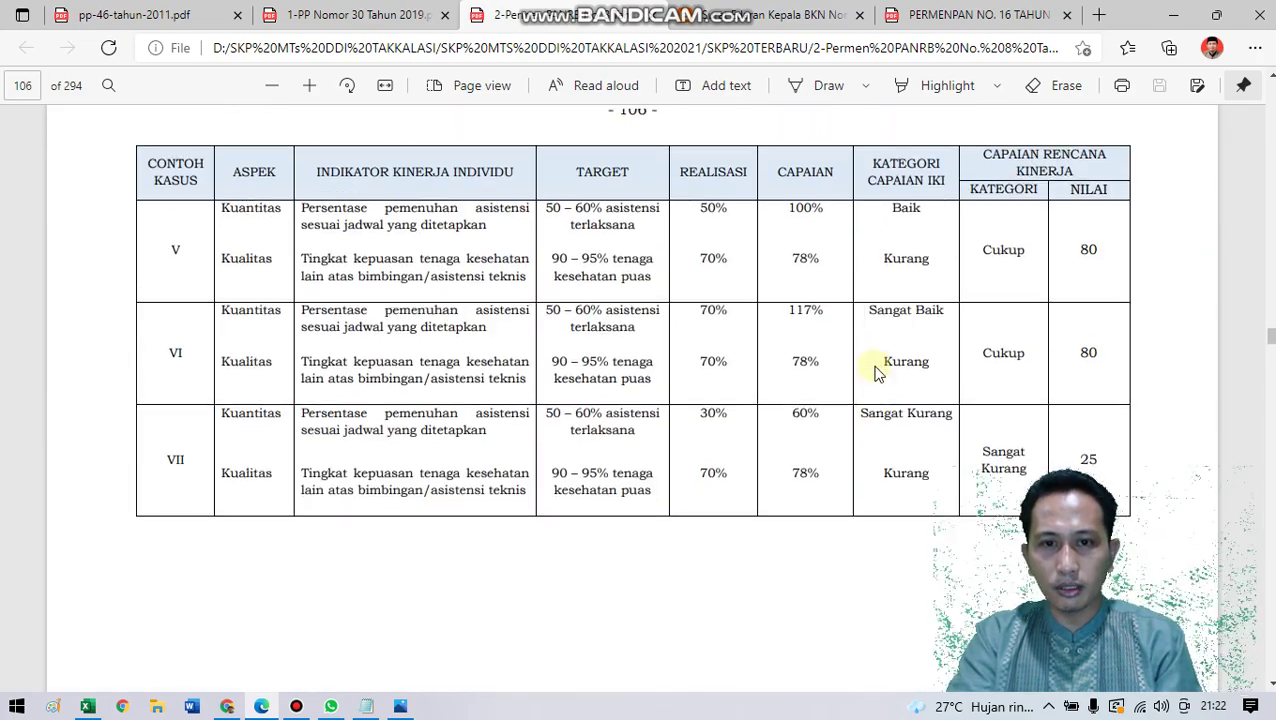
# Step: Look up the performance rating criteria page in the Notepad note, go to page 139 of the regulation, and examine it through page 144
pyautogui.click(368, 706)
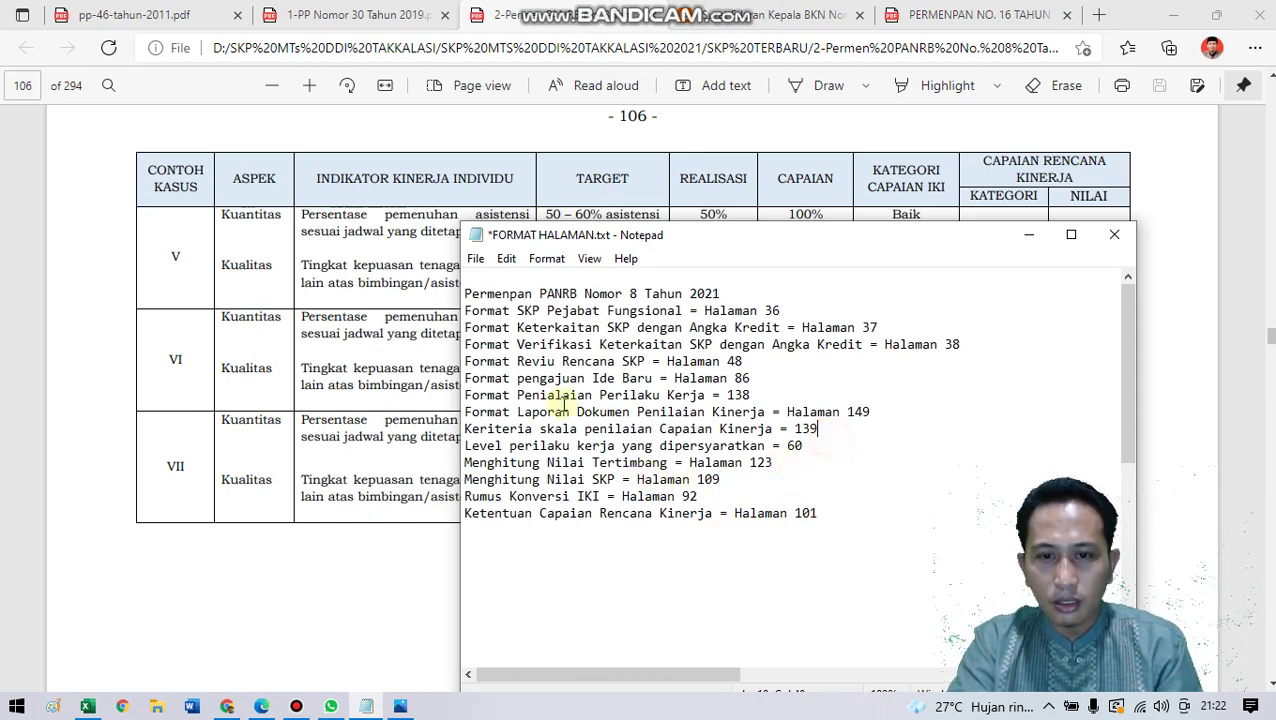
pyautogui.click(22, 86)
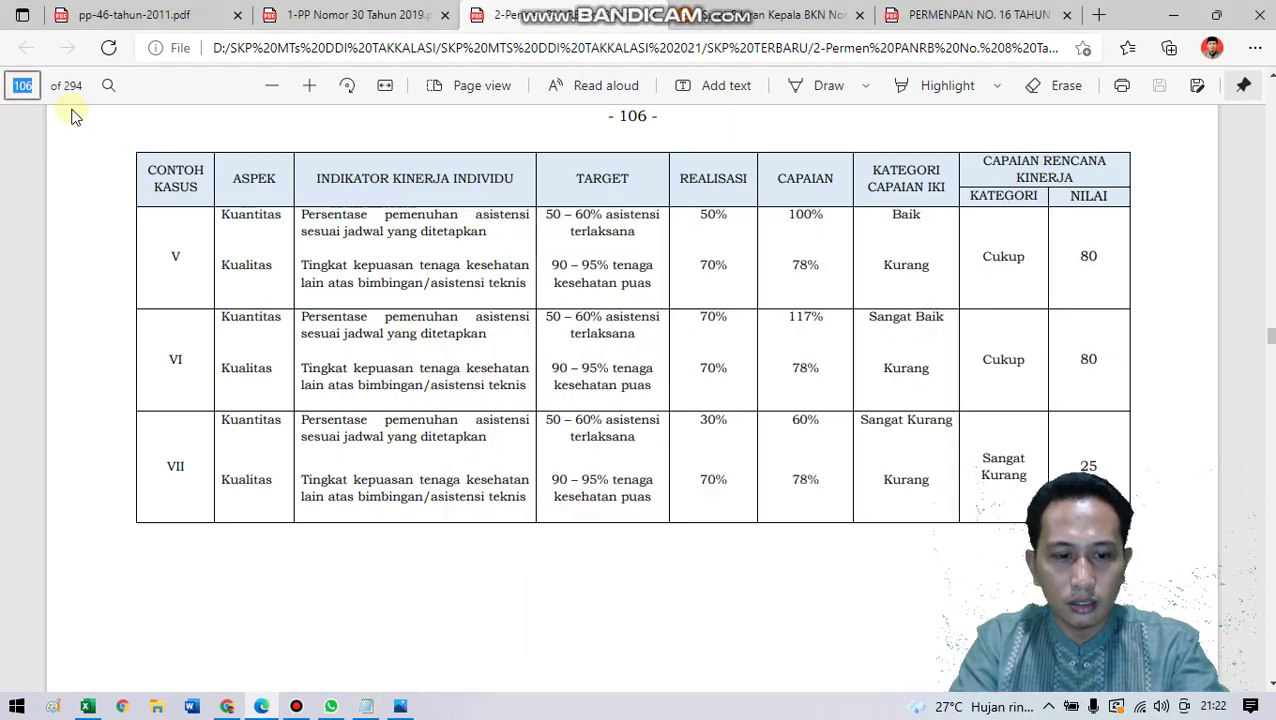
pyautogui.press('Return')
pyautogui.scroll(10, 615, 313)
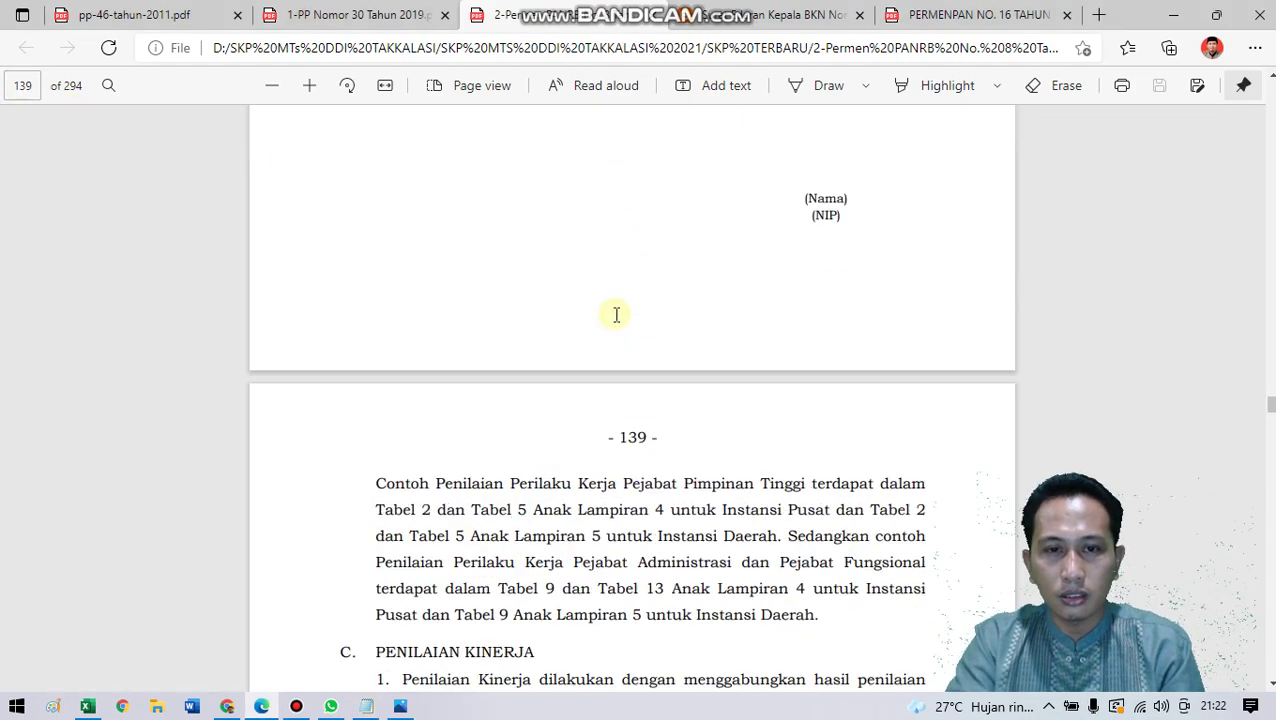
pyautogui.scroll(-20, 633, 354)
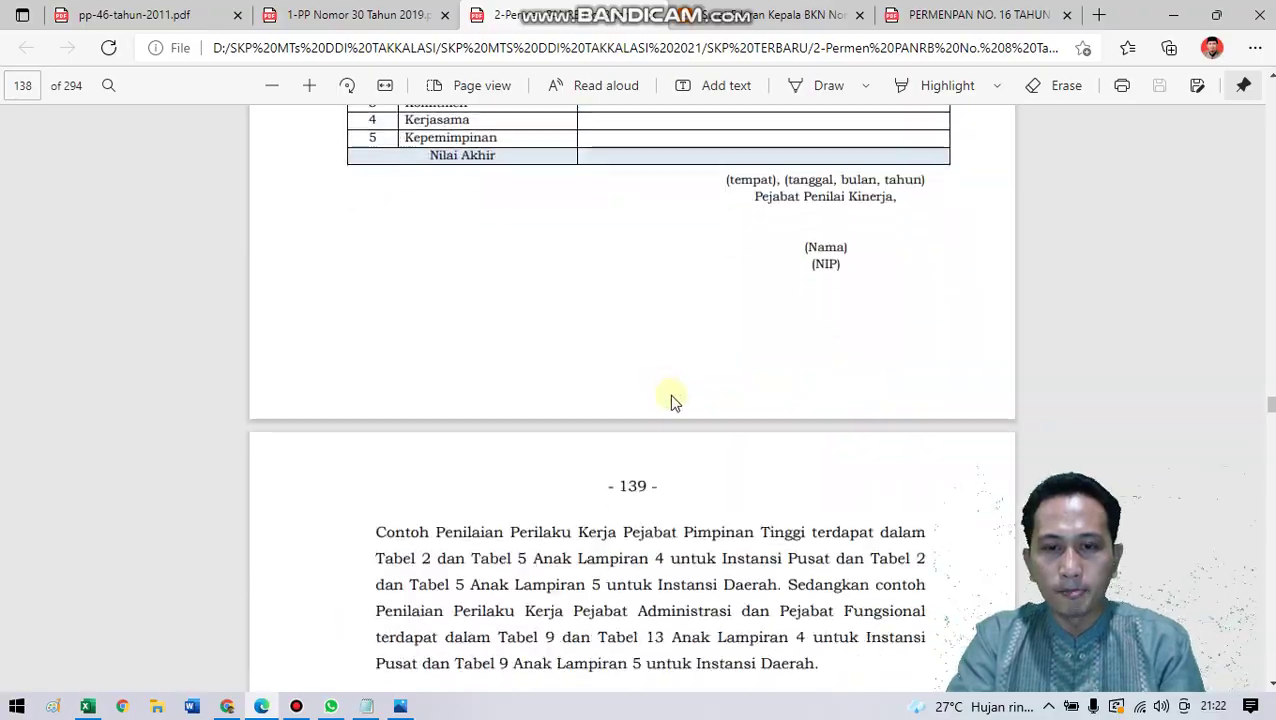
pyautogui.scroll(-20, 688, 402)
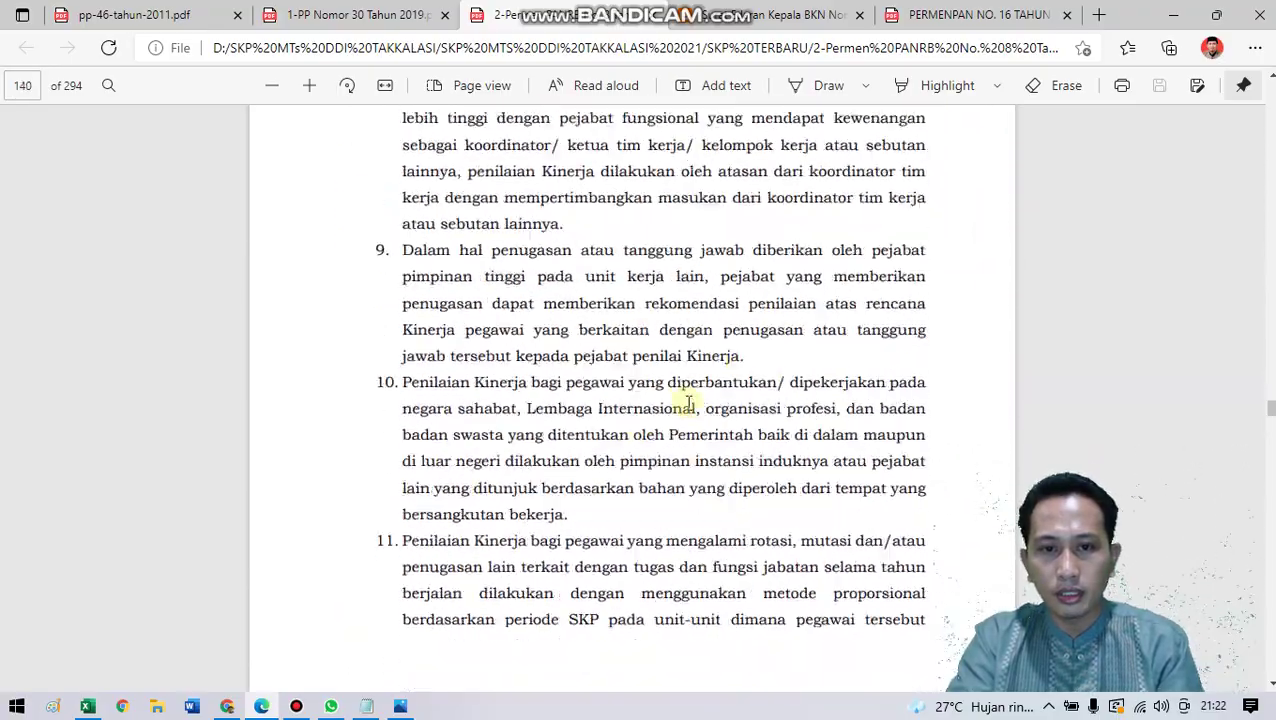
pyautogui.scroll(-15, 683, 404)
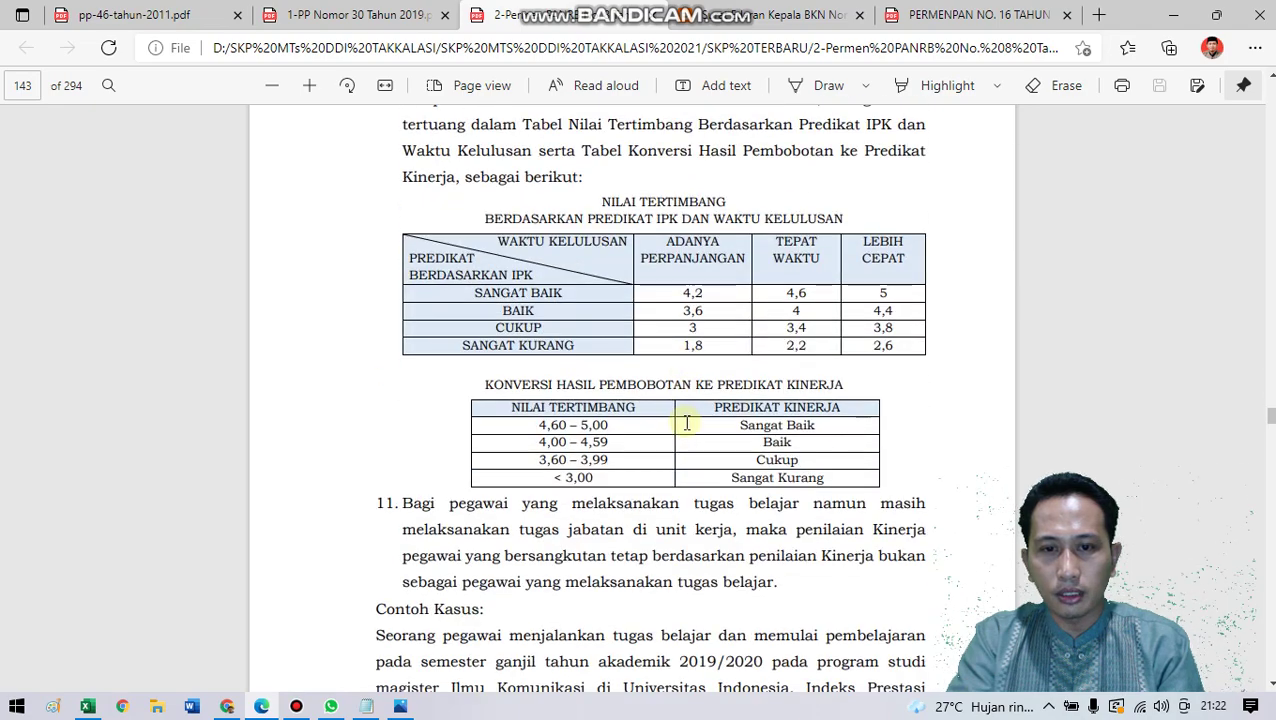
pyautogui.scroll(-15, 687, 432)
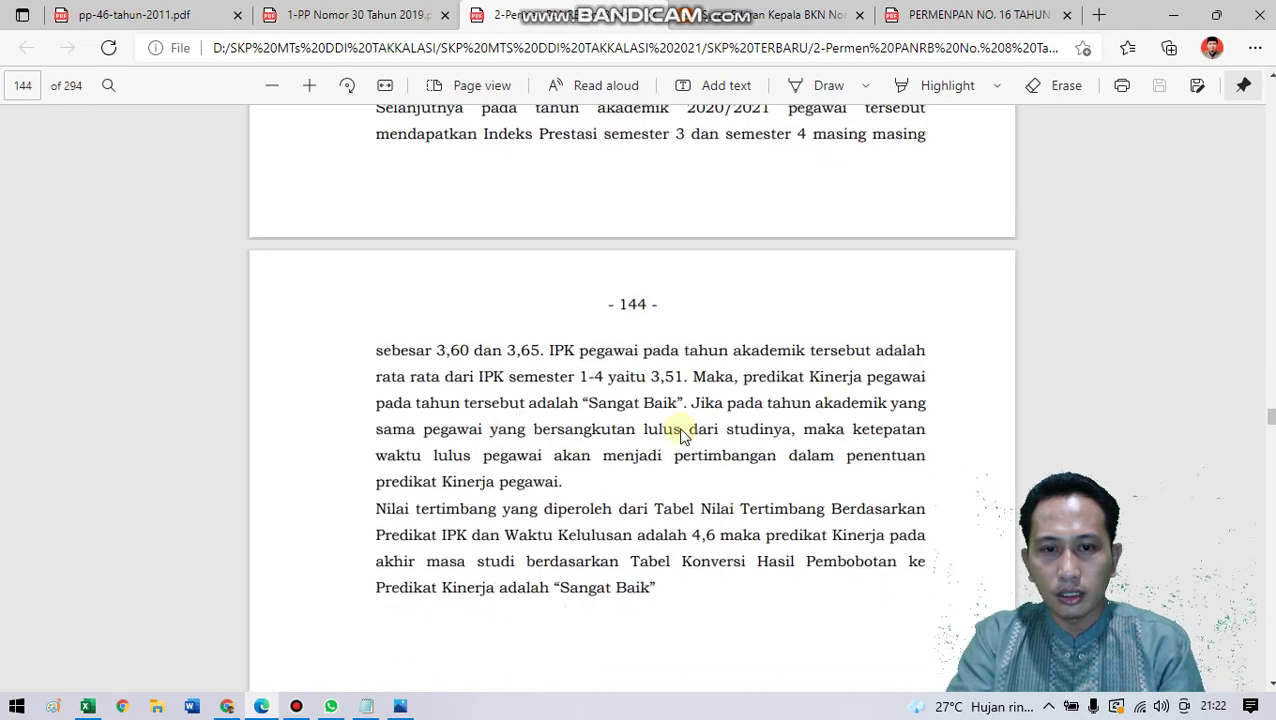
# Step: Look up the Ketentuan Capaian Rencana Kinerja page in the note, go to page 101 of the regulation, and examine its category and score tables
pyautogui.click(400, 706)
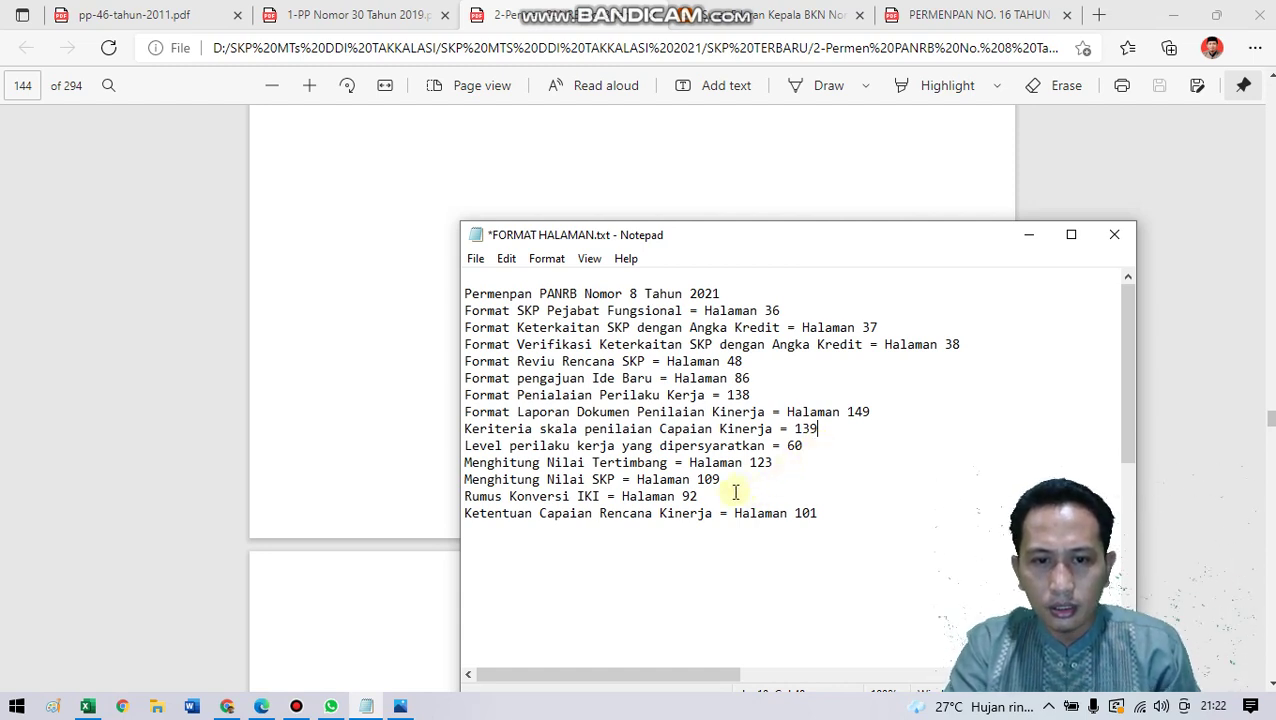
pyautogui.click(846, 510)
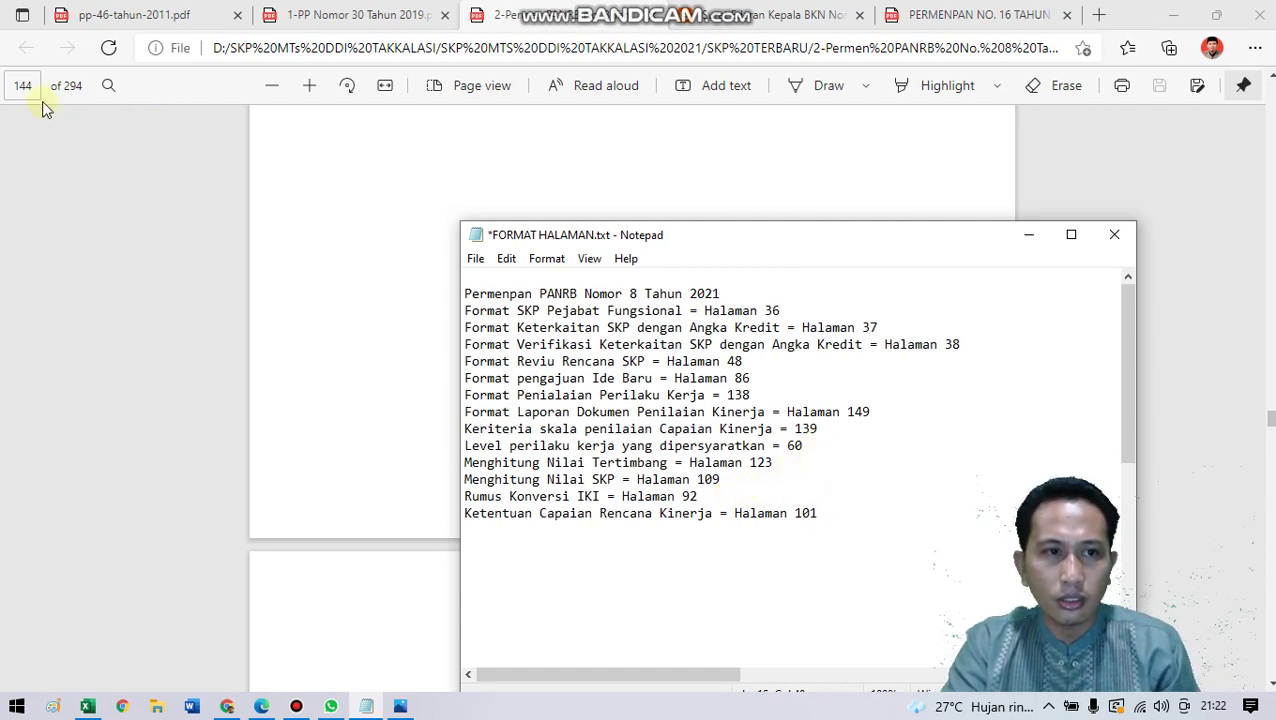
pyautogui.click(42, 100)
pyautogui.write('101')
pyautogui.press('Return')
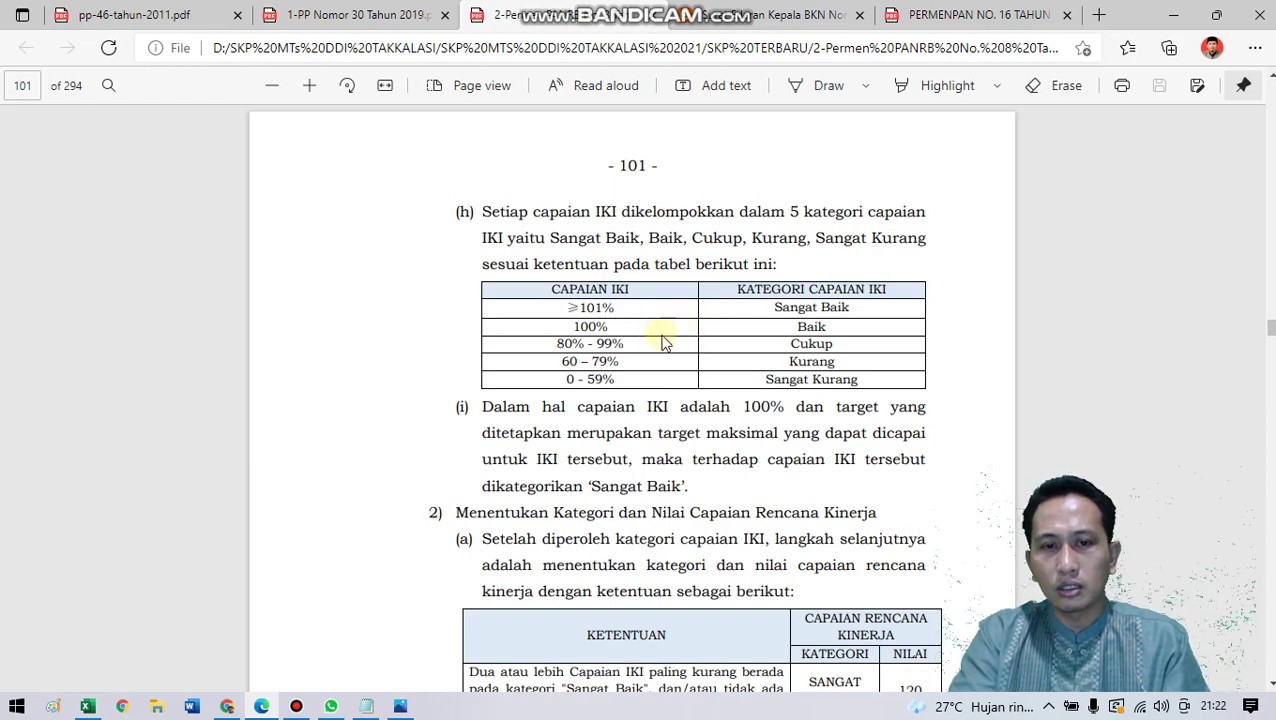
pyautogui.scroll(-3, 684, 362)
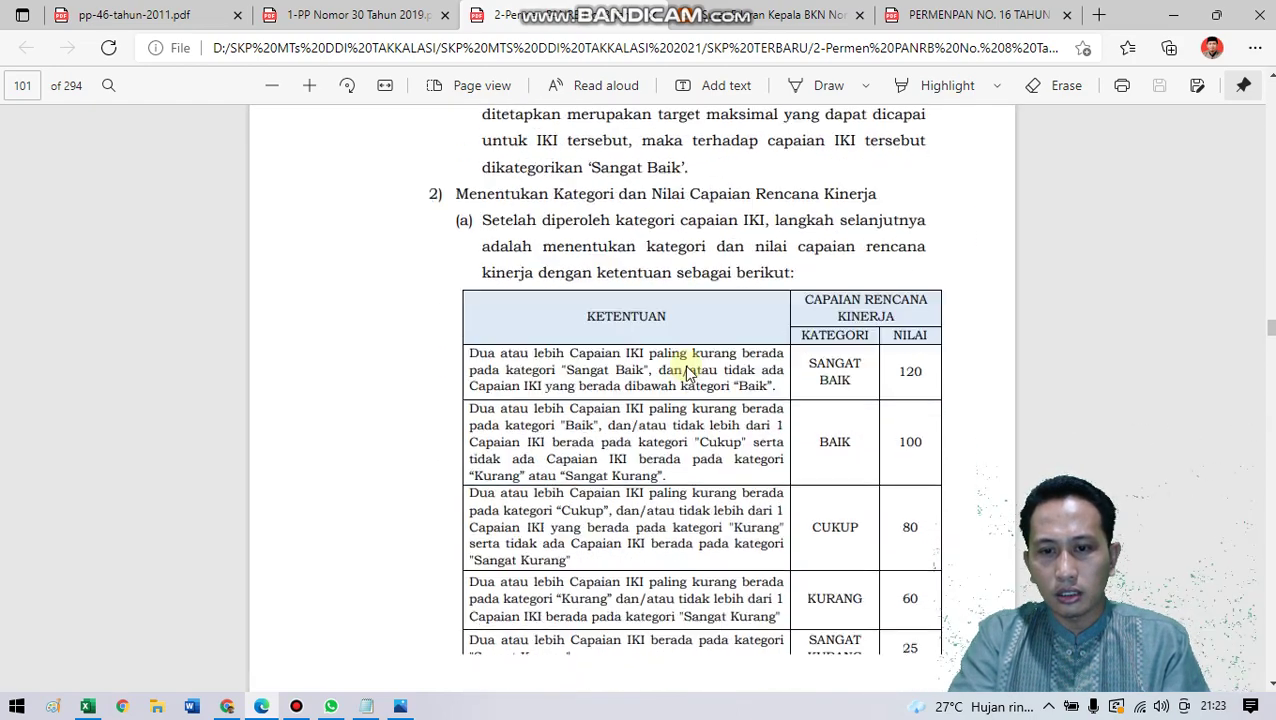
pyautogui.scroll(4, 615, 373)
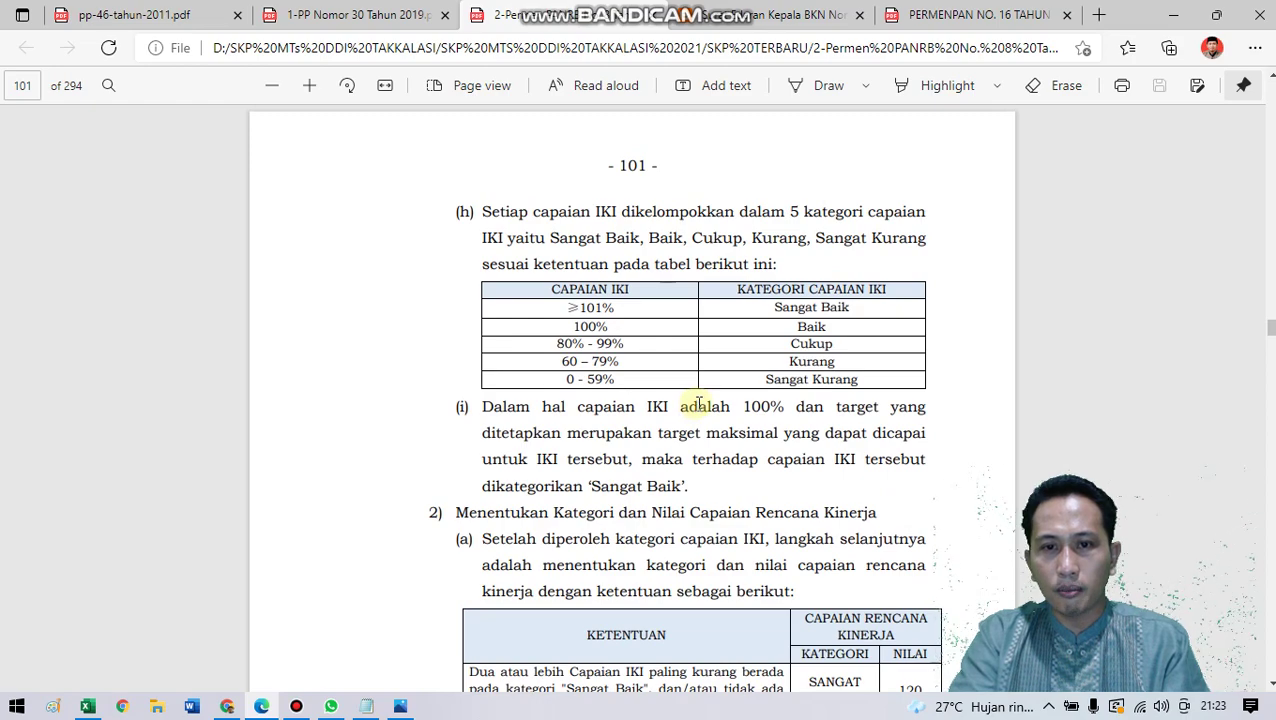
# Step: Examine the Capaian IKI formulas for normal and special conditions and their worked examples on pages 99–100
pyautogui.scroll(5, 705, 438)
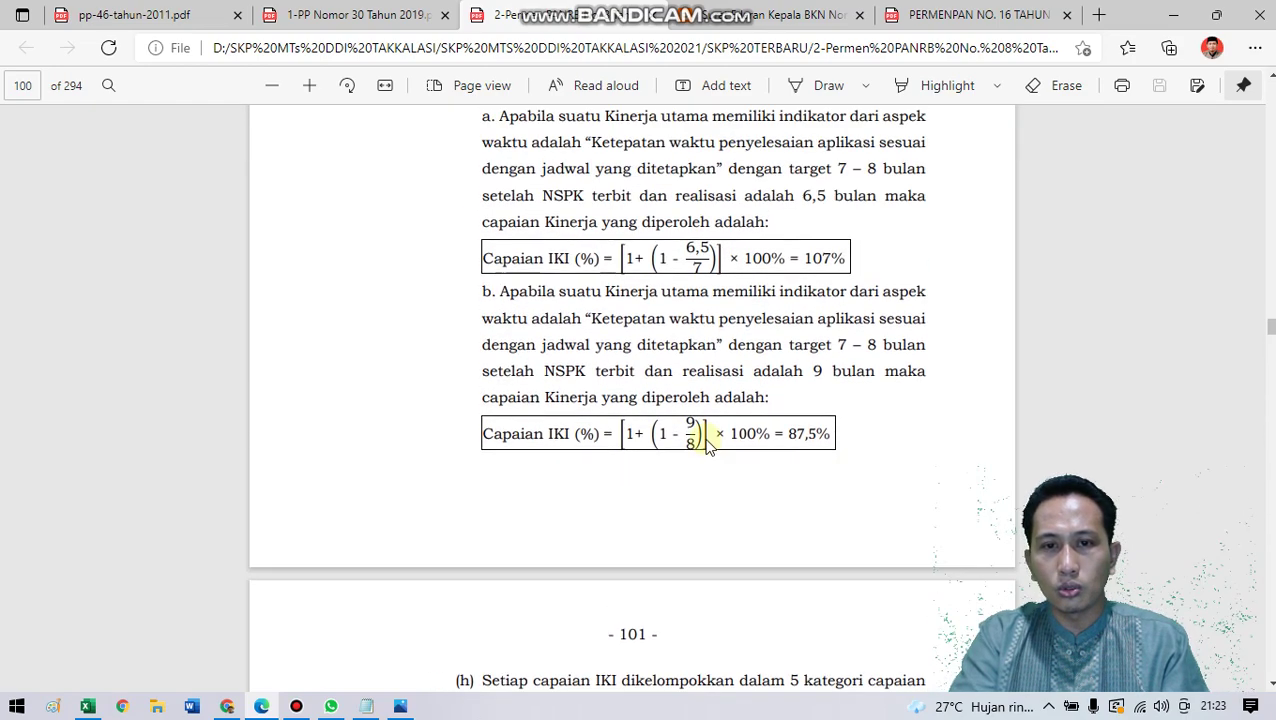
pyautogui.scroll(10, 707, 438)
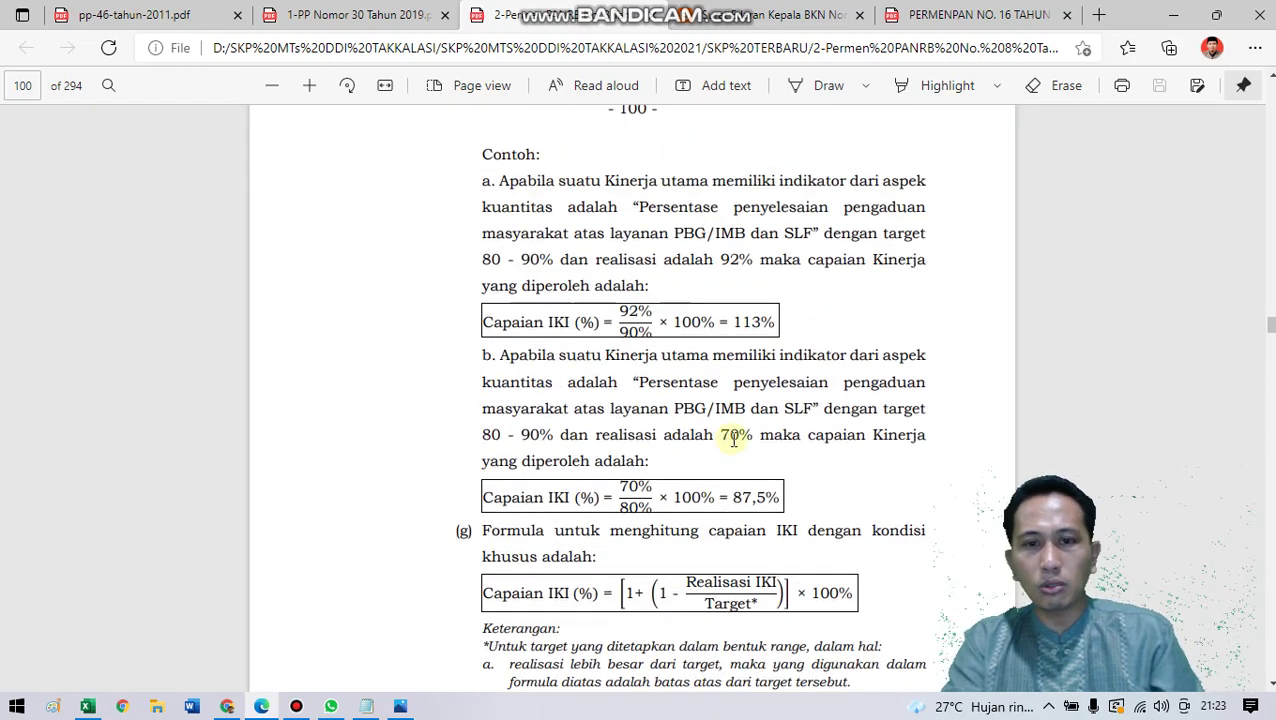
pyautogui.scroll(2, 737, 441)
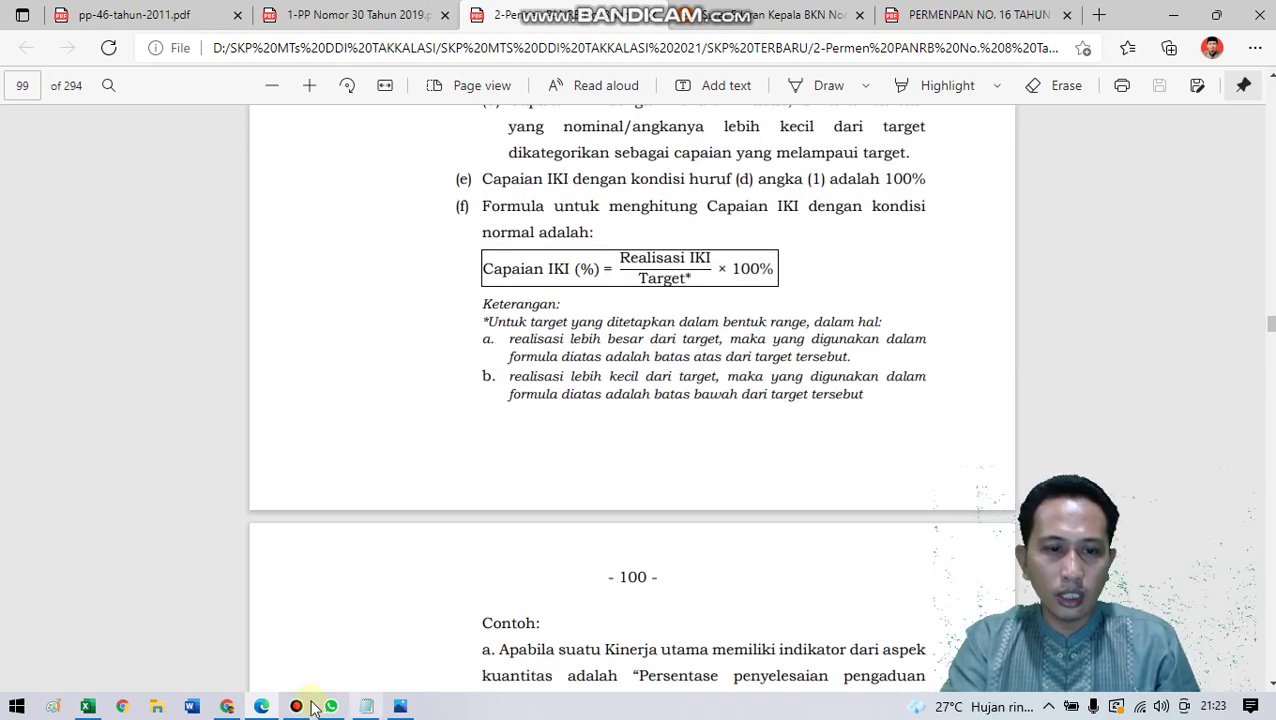
# Step: Switch to the Excel print preview and examine the KINERJA PNS scores, predicate, explanatory notes and signature area
pyautogui.click(87, 706)
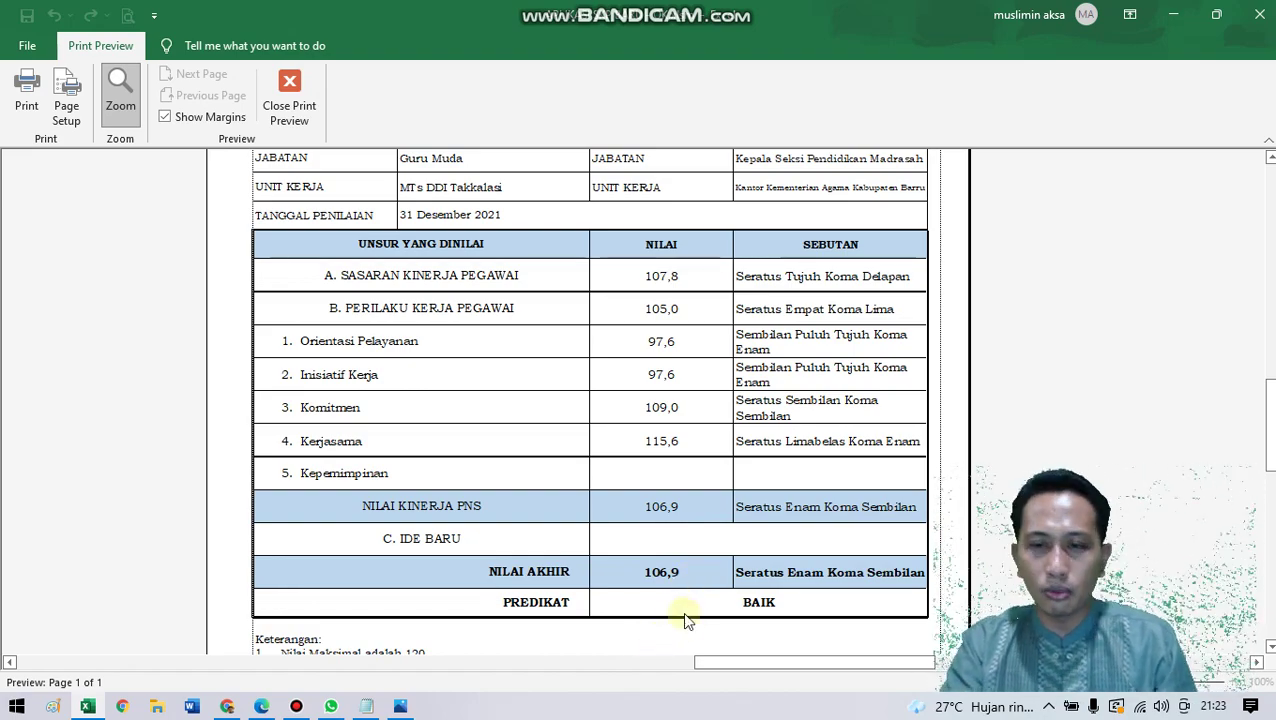
pyautogui.scroll(-3, 723, 600)
pyautogui.scroll(-2, 728, 594)
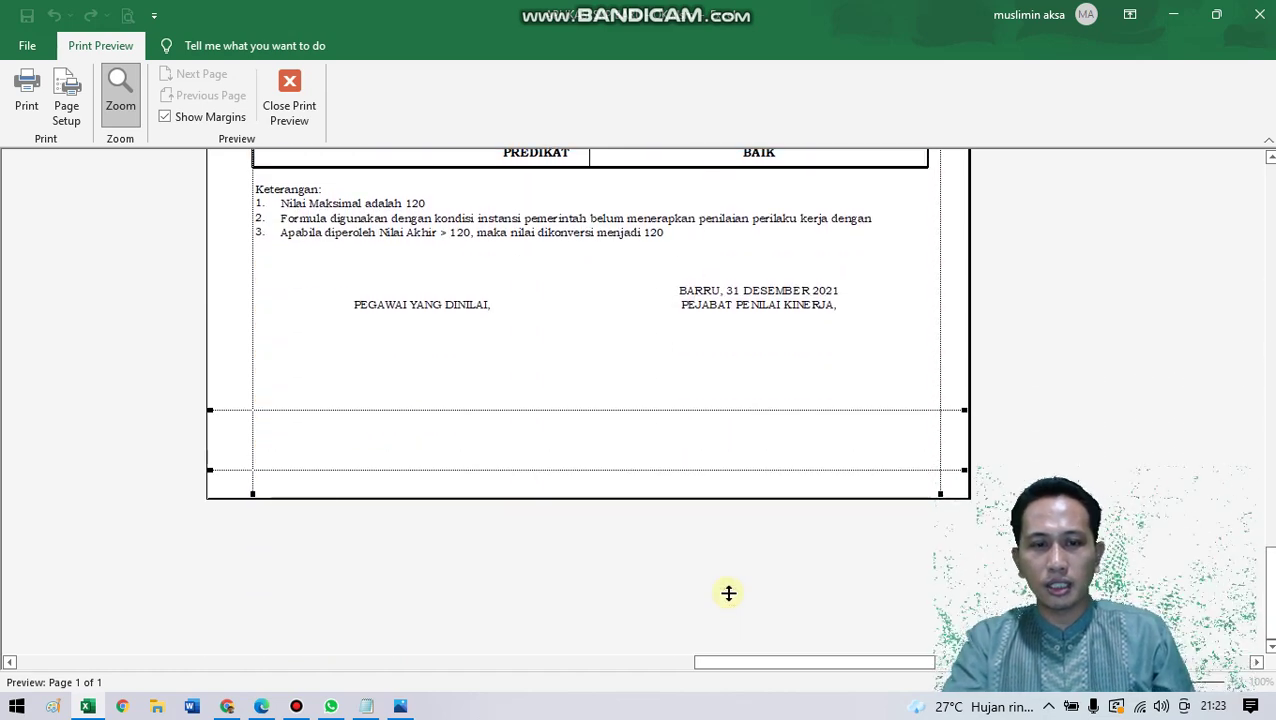